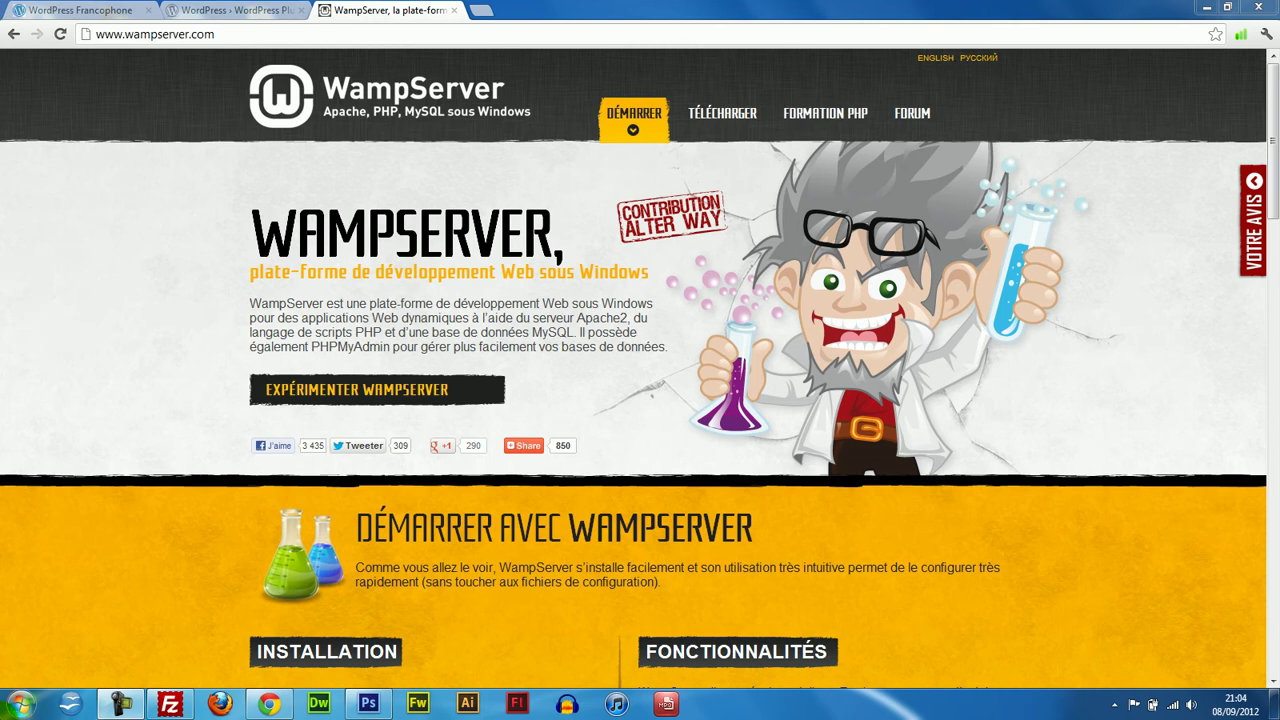
Browse the WordPress Francophone and plugin directory pages and start a plugin search.
left_click(20, 705)
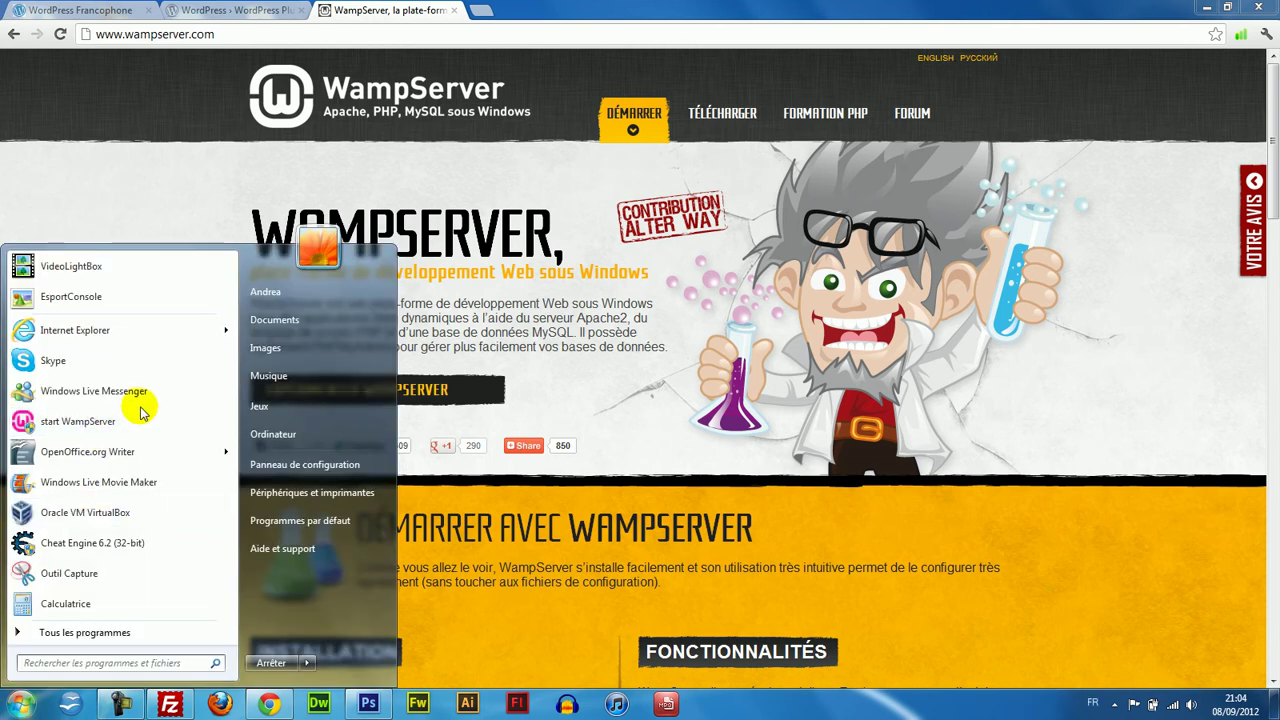
left_click(180, 10)
left_click(125, 9)
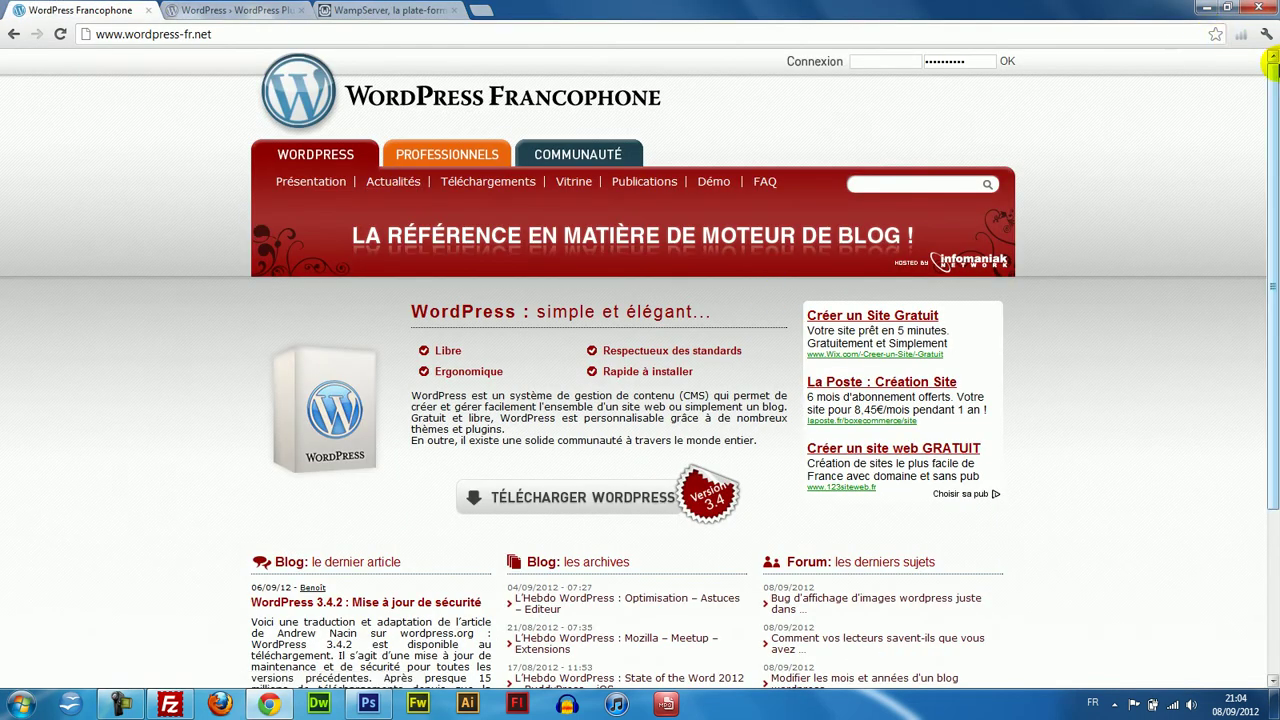
scroll(1268, 80, "down", 2)
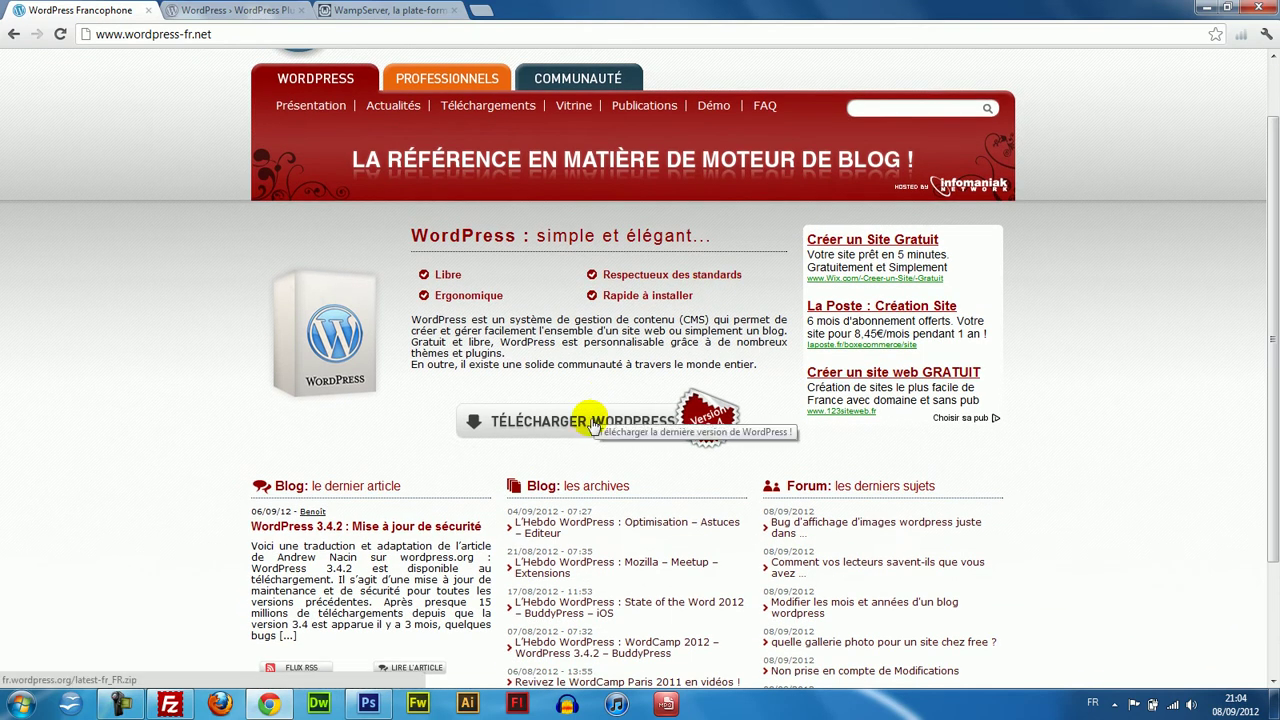
left_click(230, 10)
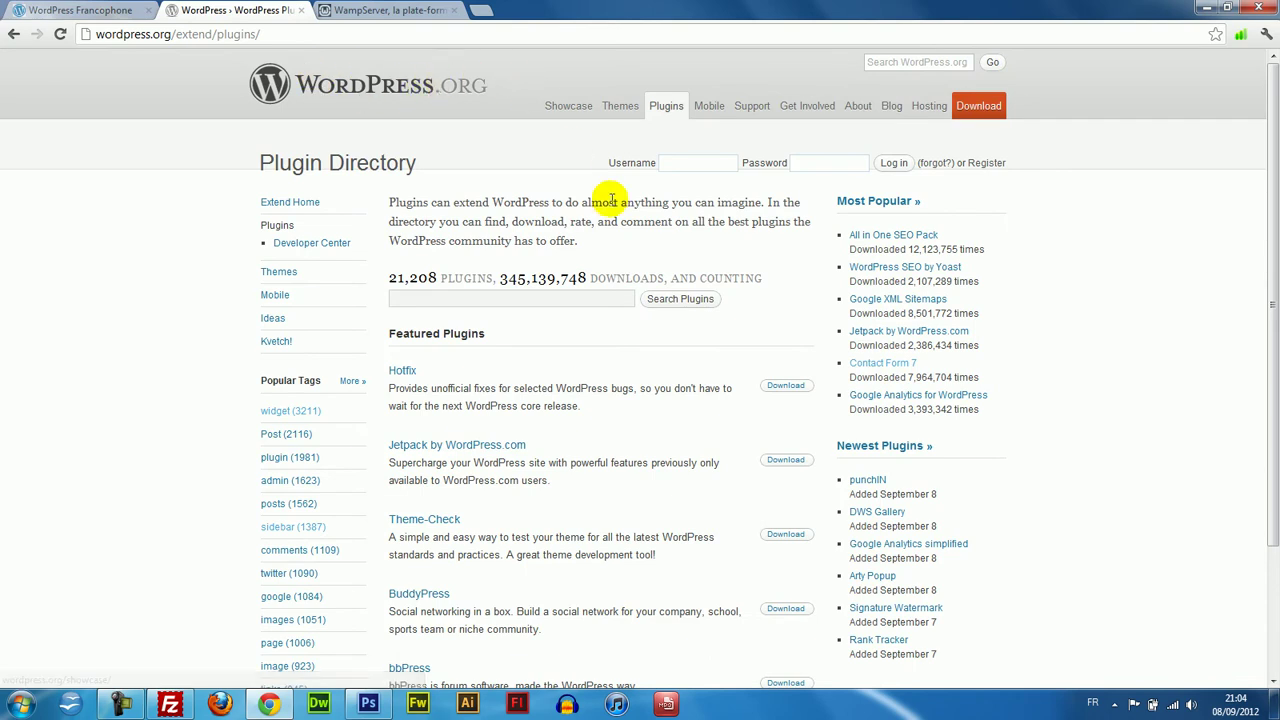
left_click(438, 305)
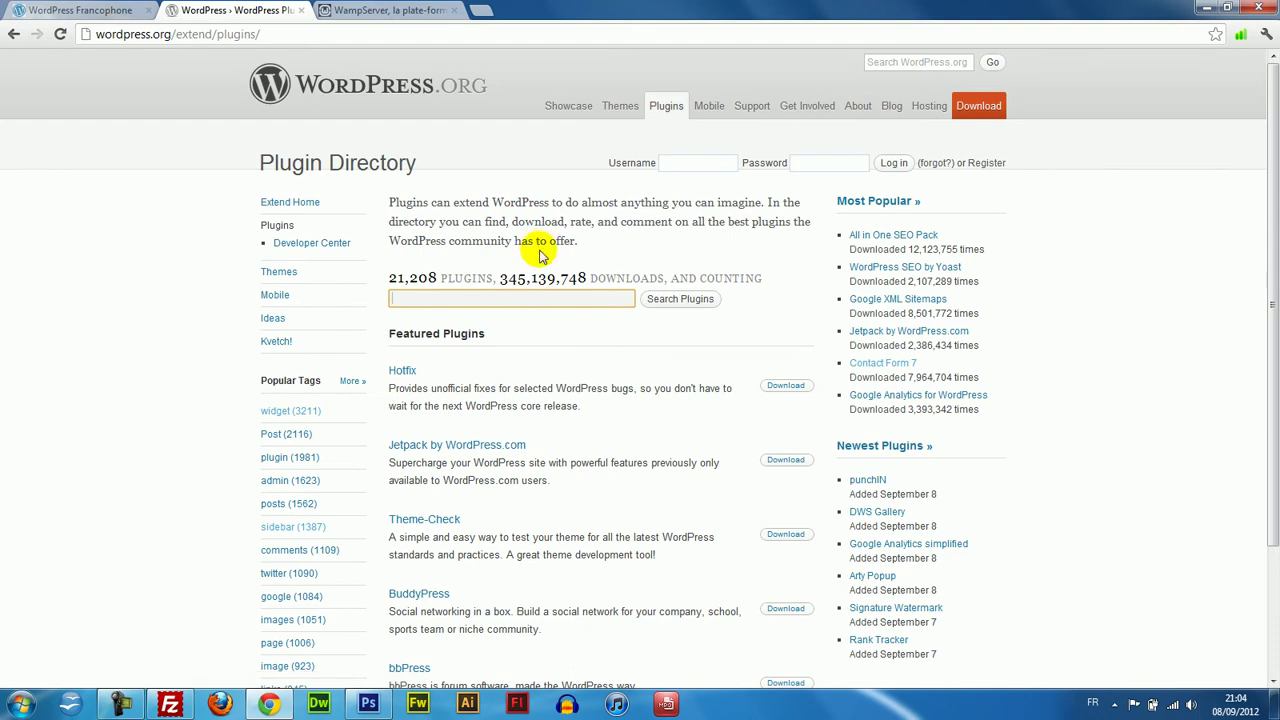
Return to the plugin directory page and minimize Chrome to reveal the desktop.
left_click(82, 8)
left_click(240, 8)
left_click(112, 8)
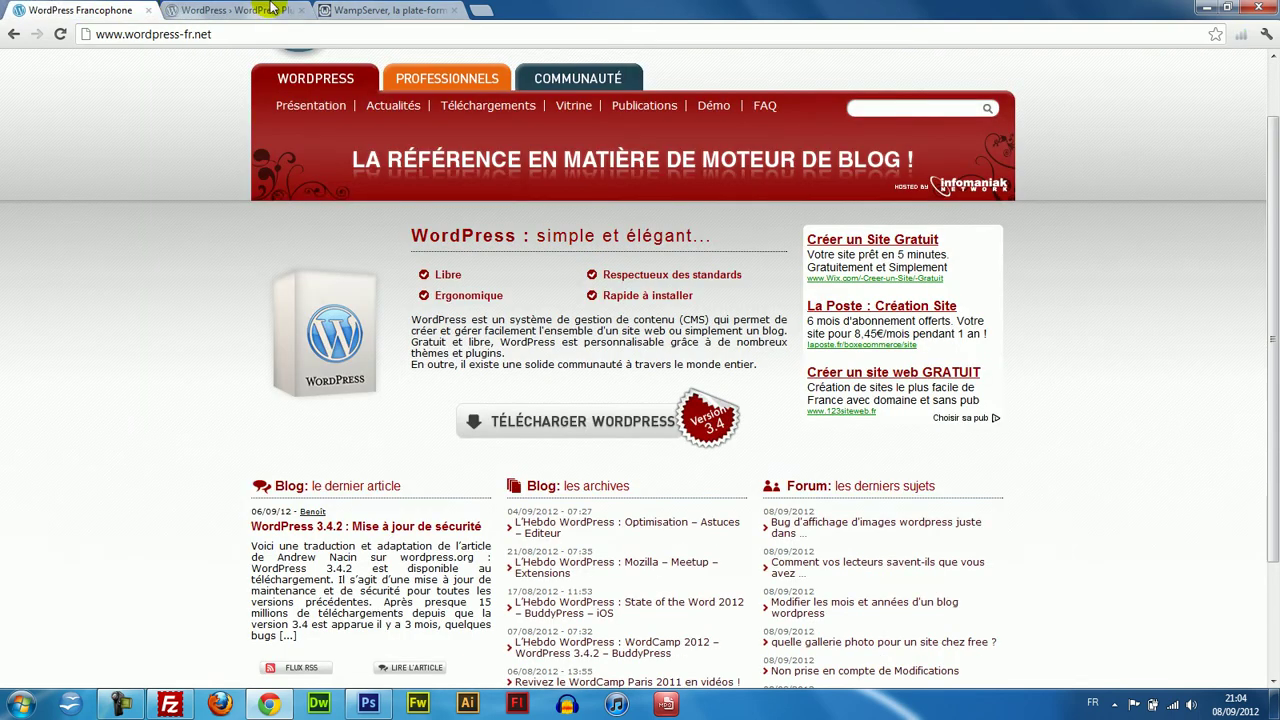
left_click(235, 10)
left_click(1222, 8)
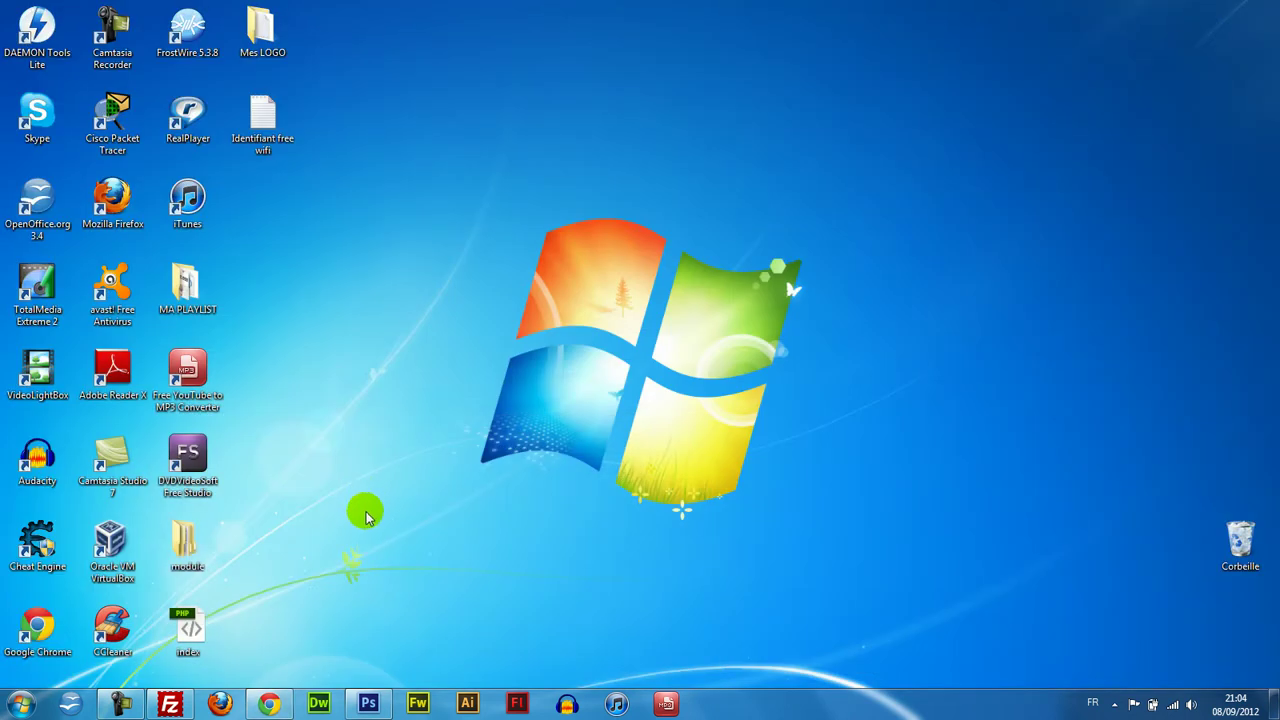
Launch WampServer from the Start menu and open Localhost from its tray icon.
left_click(20, 704)
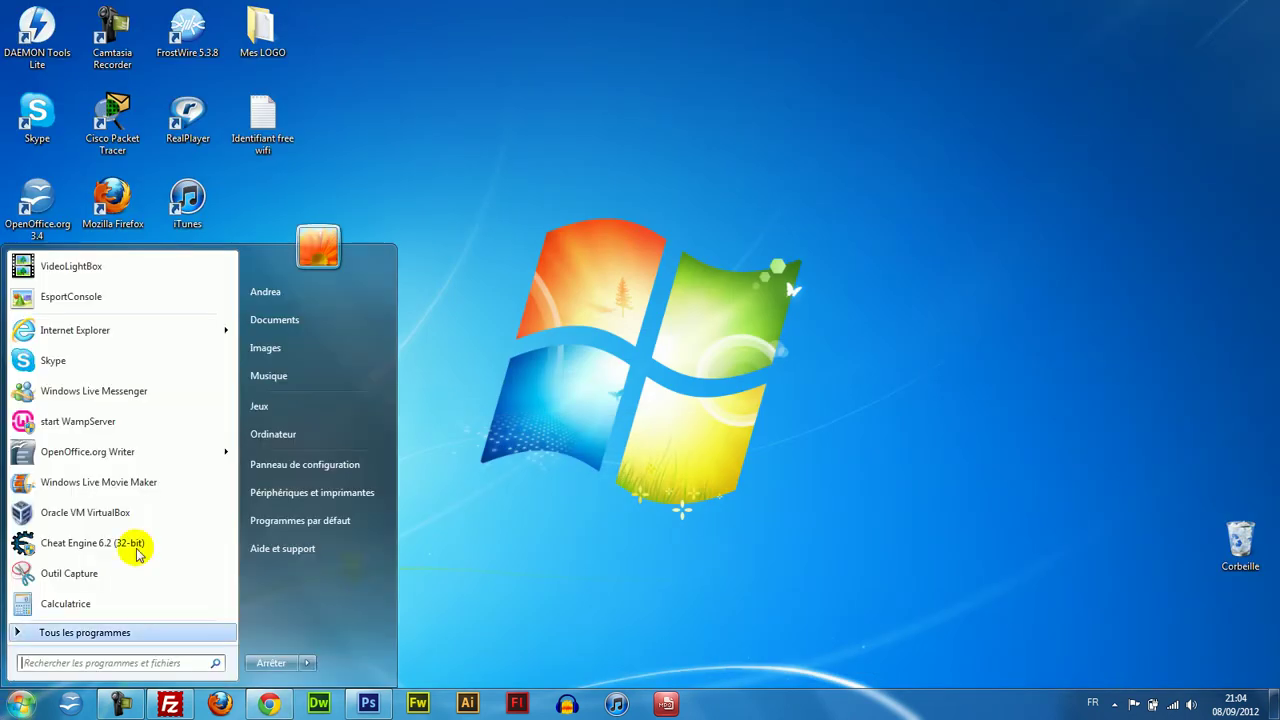
left_click(128, 423)
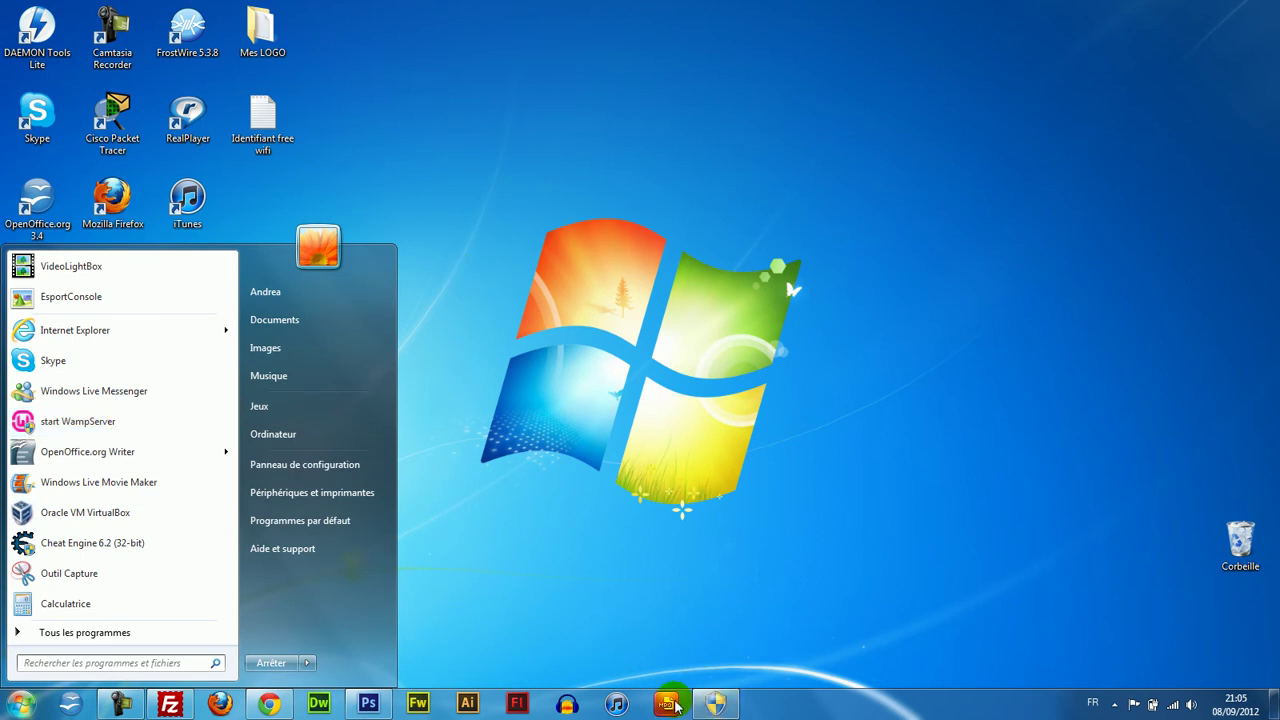
left_click(715, 704)
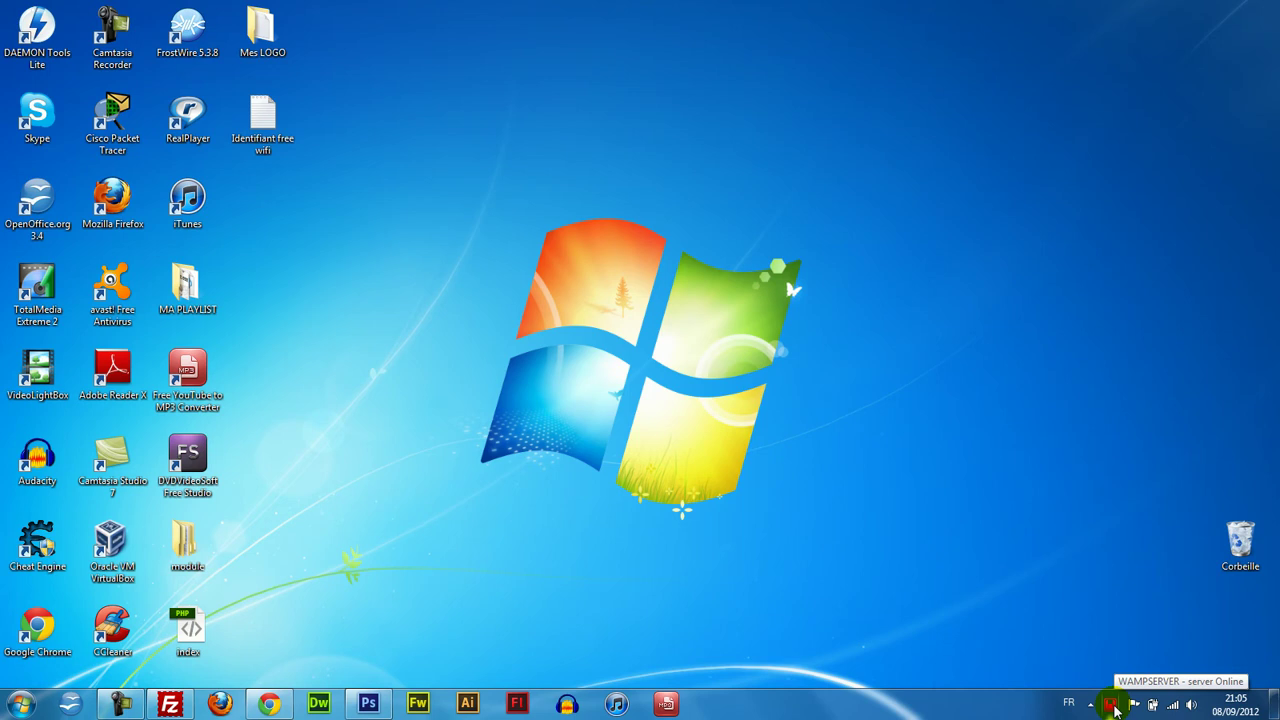
left_click(1113, 704)
left_click(1203, 506)
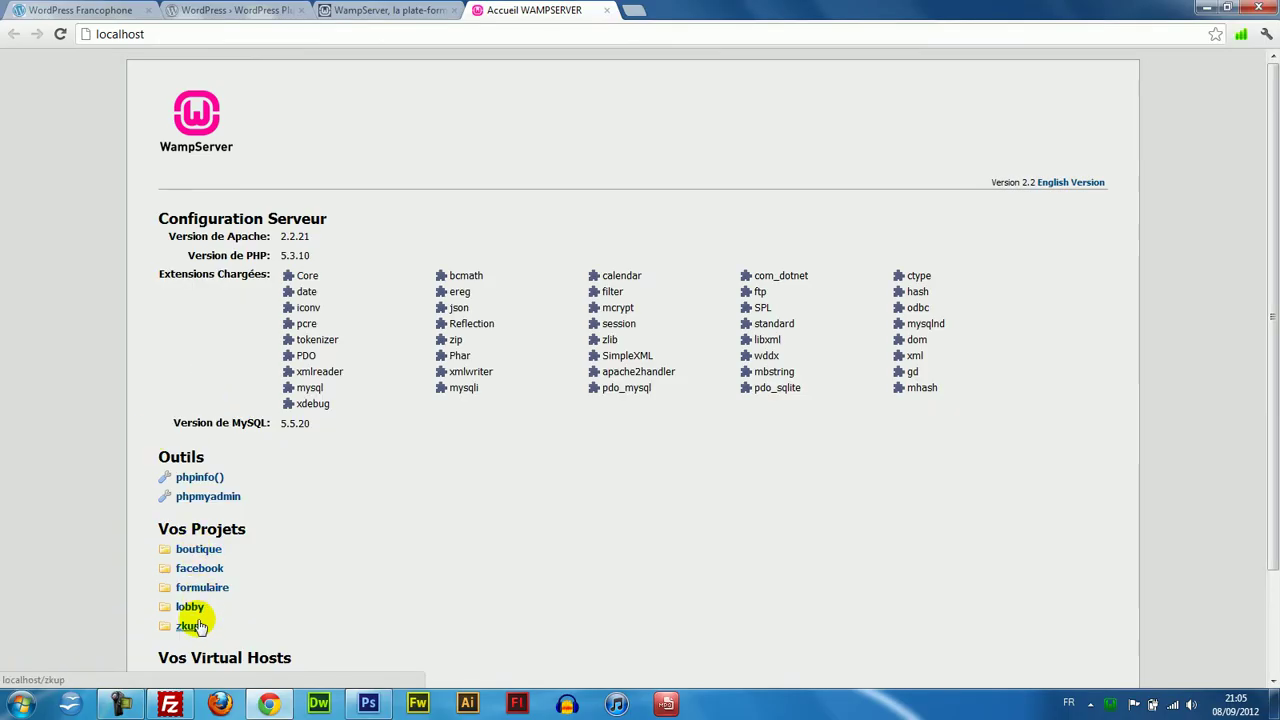
Browse through Computer to the C:\wamp\www folder.
left_click(20, 704)
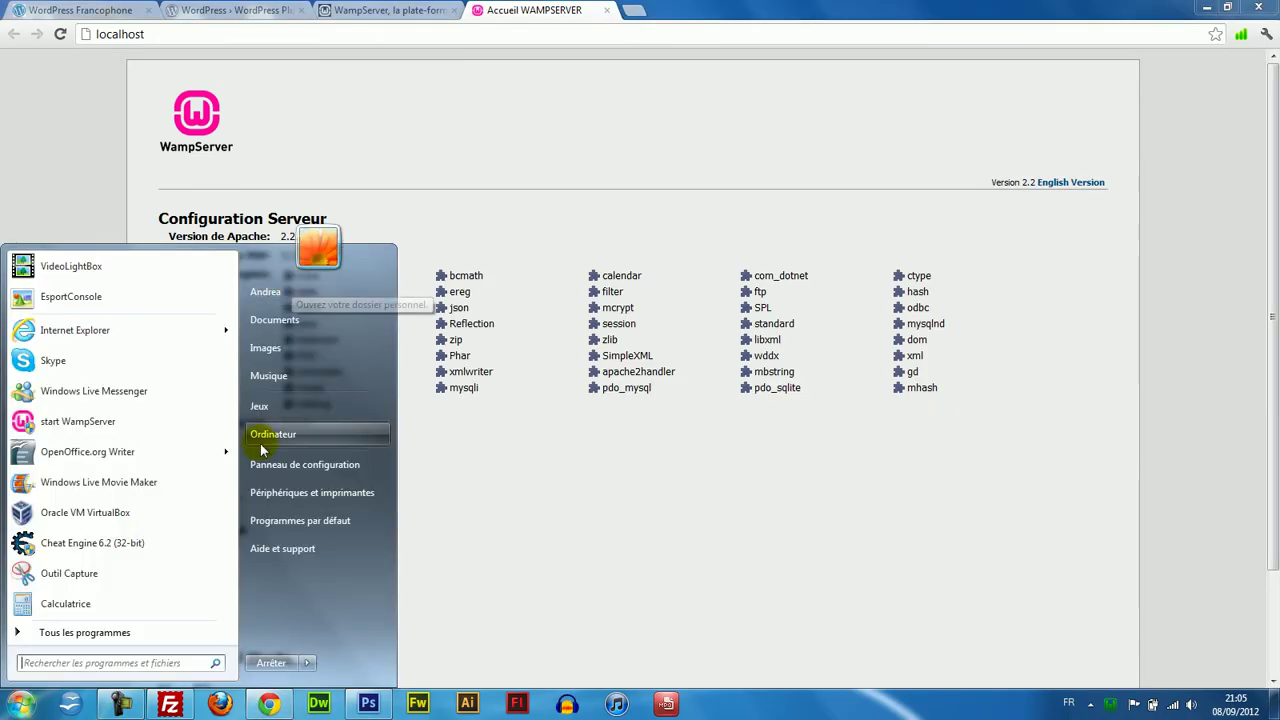
left_click(262, 446)
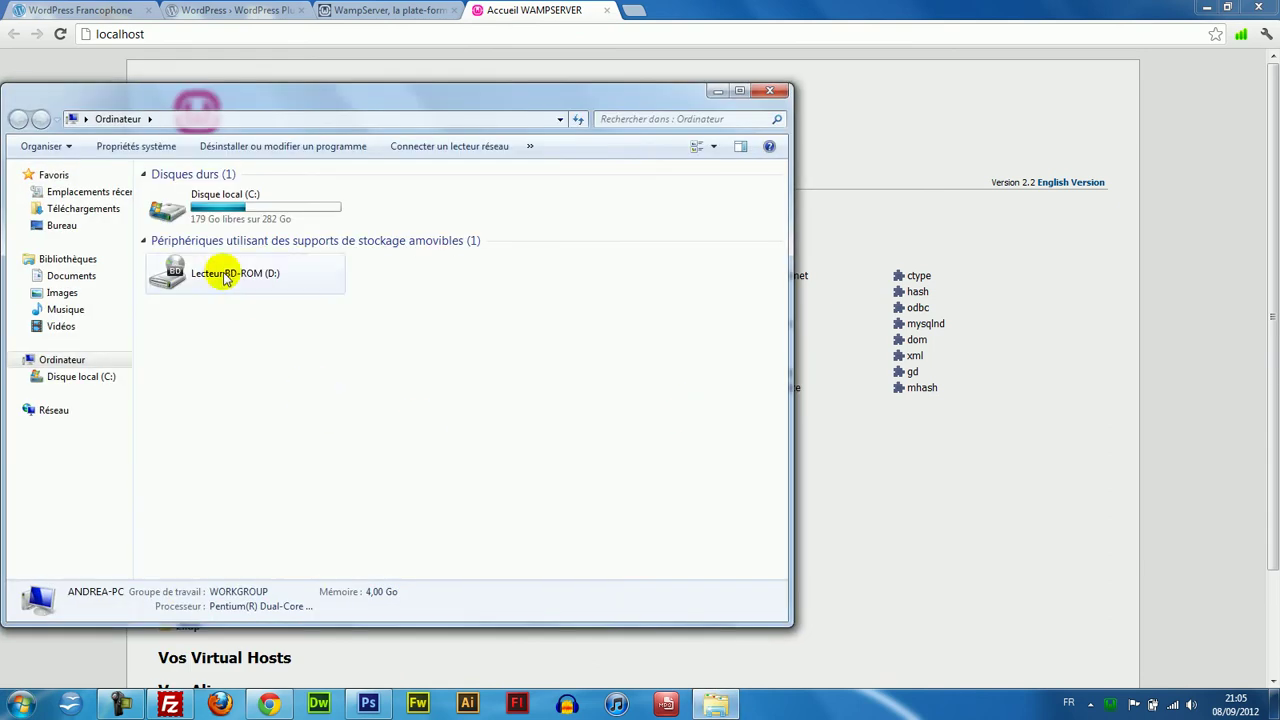
double_click(223, 214)
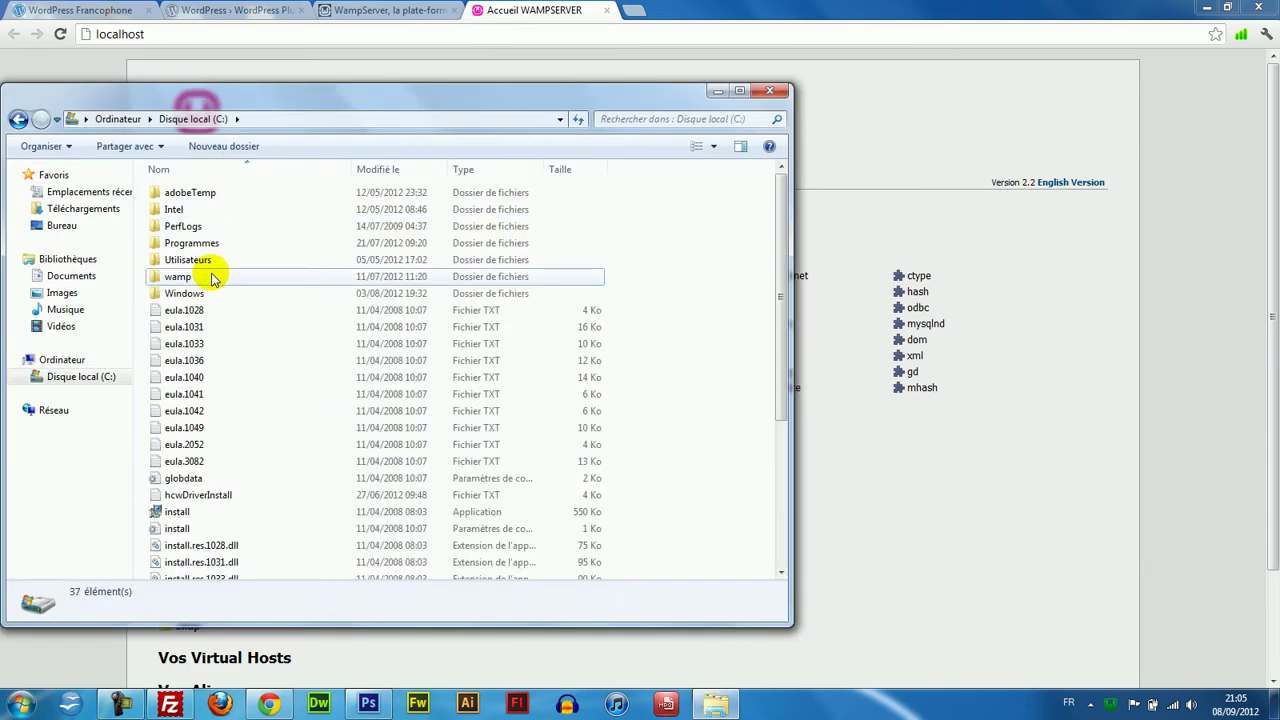
double_click(211, 279)
left_click(199, 327)
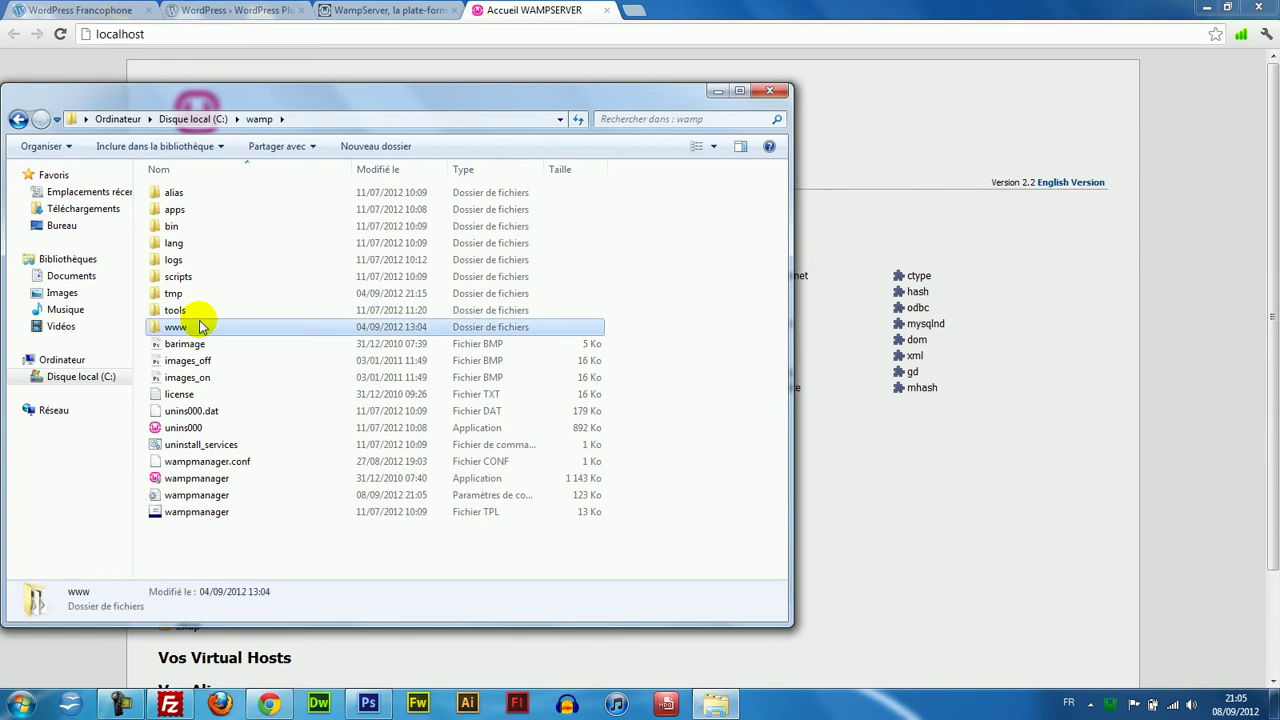
double_click(199, 327)
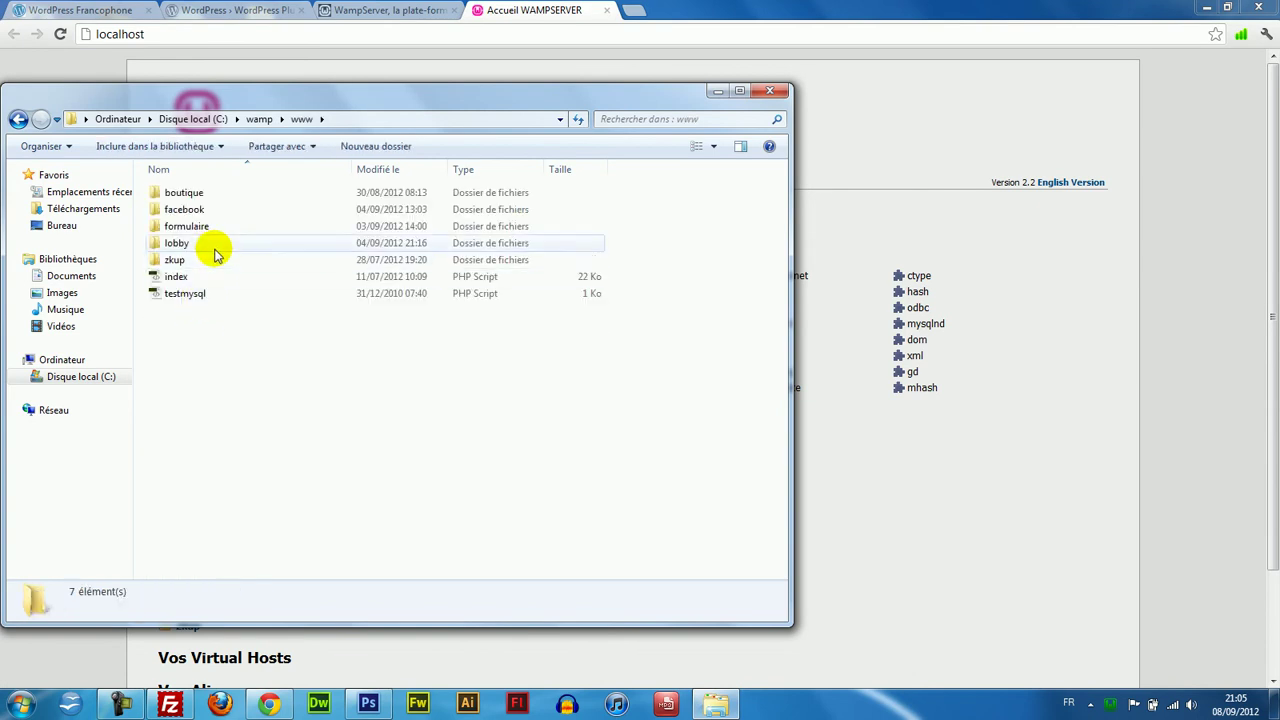
Create a new folder named WORDPRESS inside www and open it.
right_click(223, 373)
mouse_move(230, 354)
left_click(379, 354)
type("woRDPRESS")
key("Return")
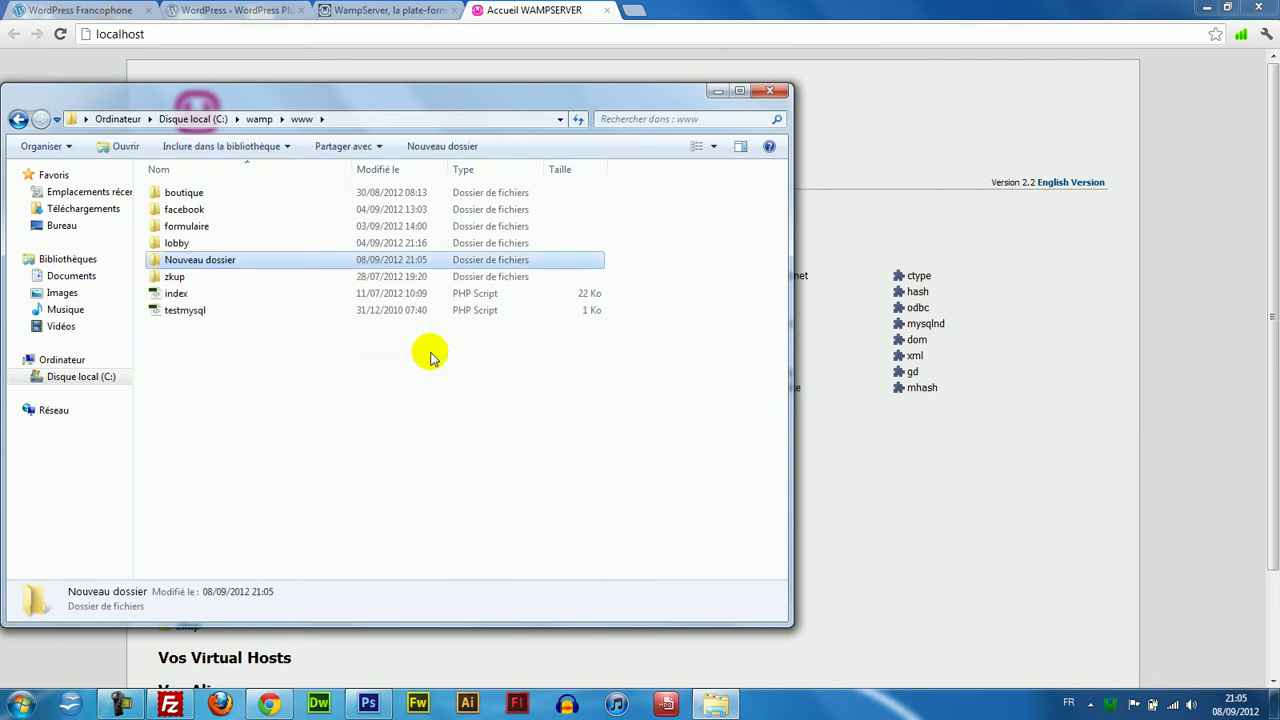
key("Return")
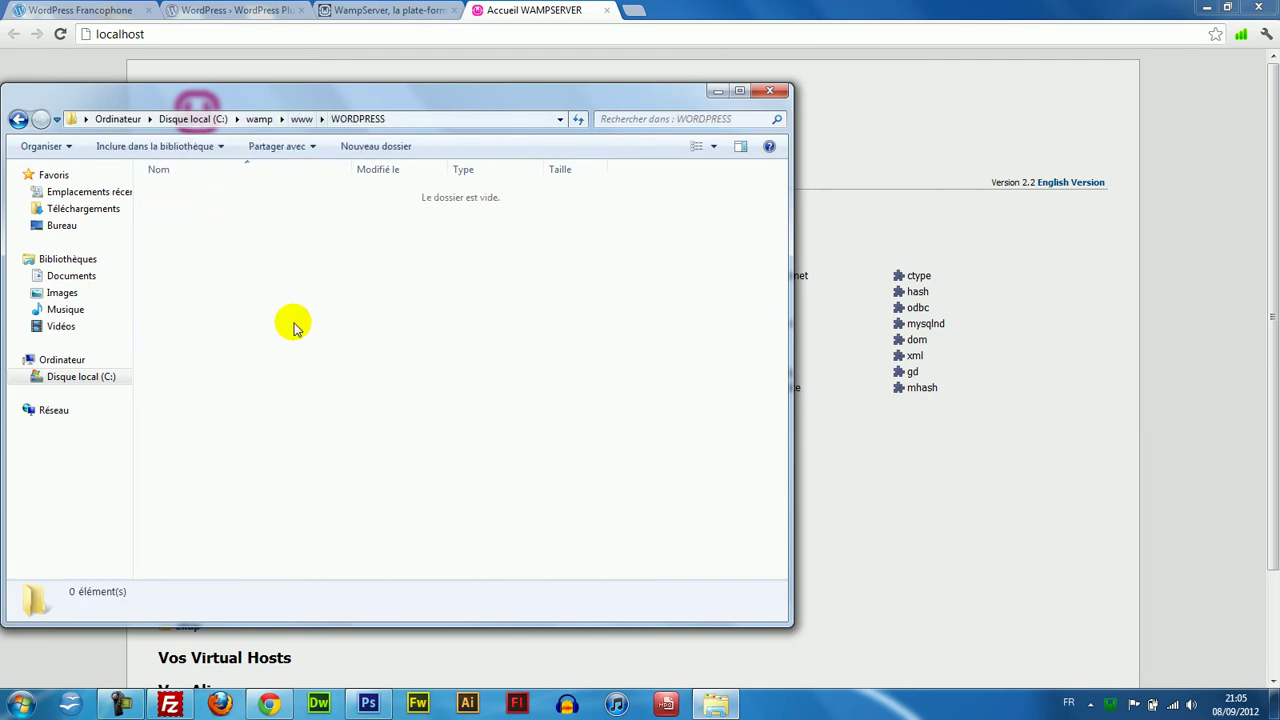
left_click(20, 704)
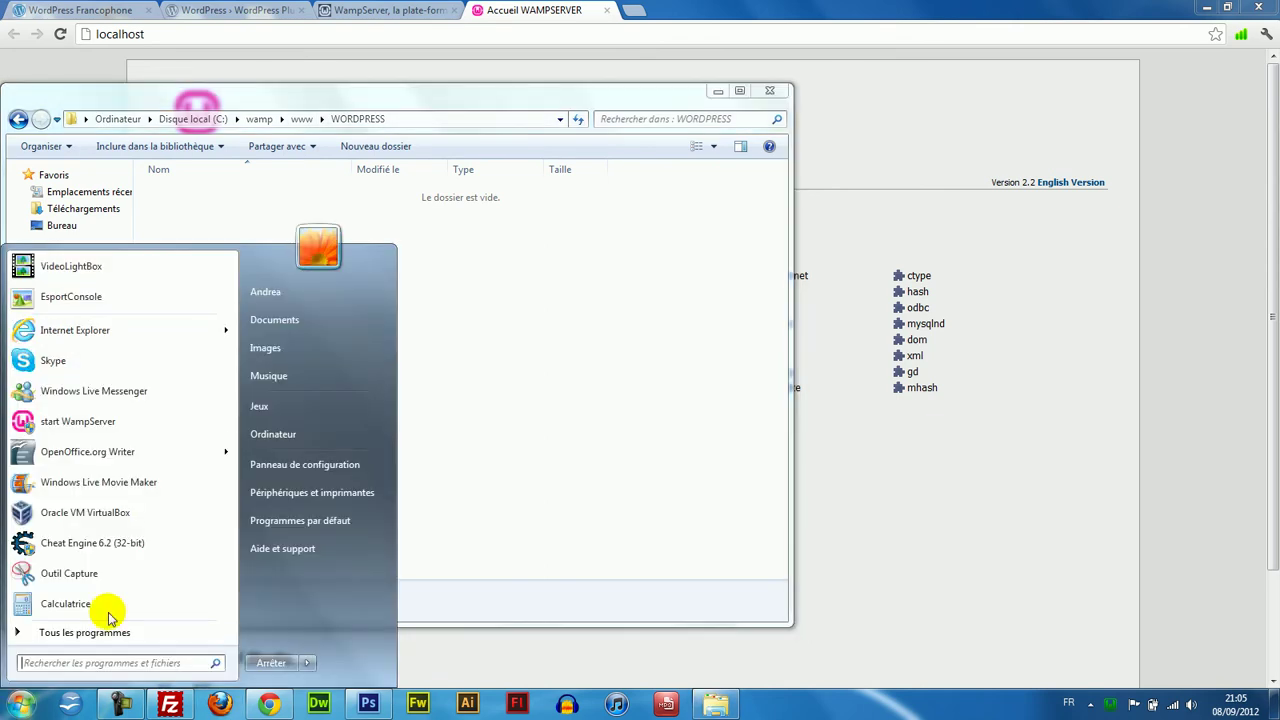
Copy all files from the CMS\wordpress folder and paste them into WORDPRESS.
left_click(297, 288)
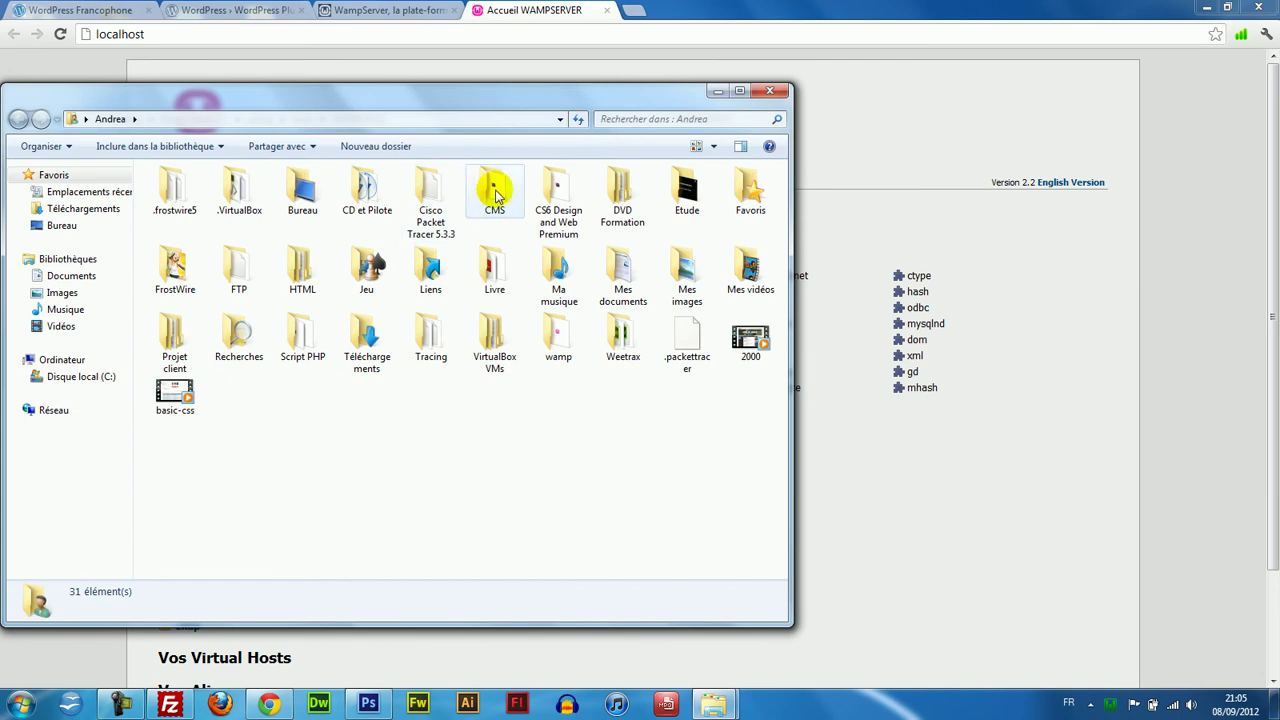
double_click(494, 190)
double_click(189, 292)
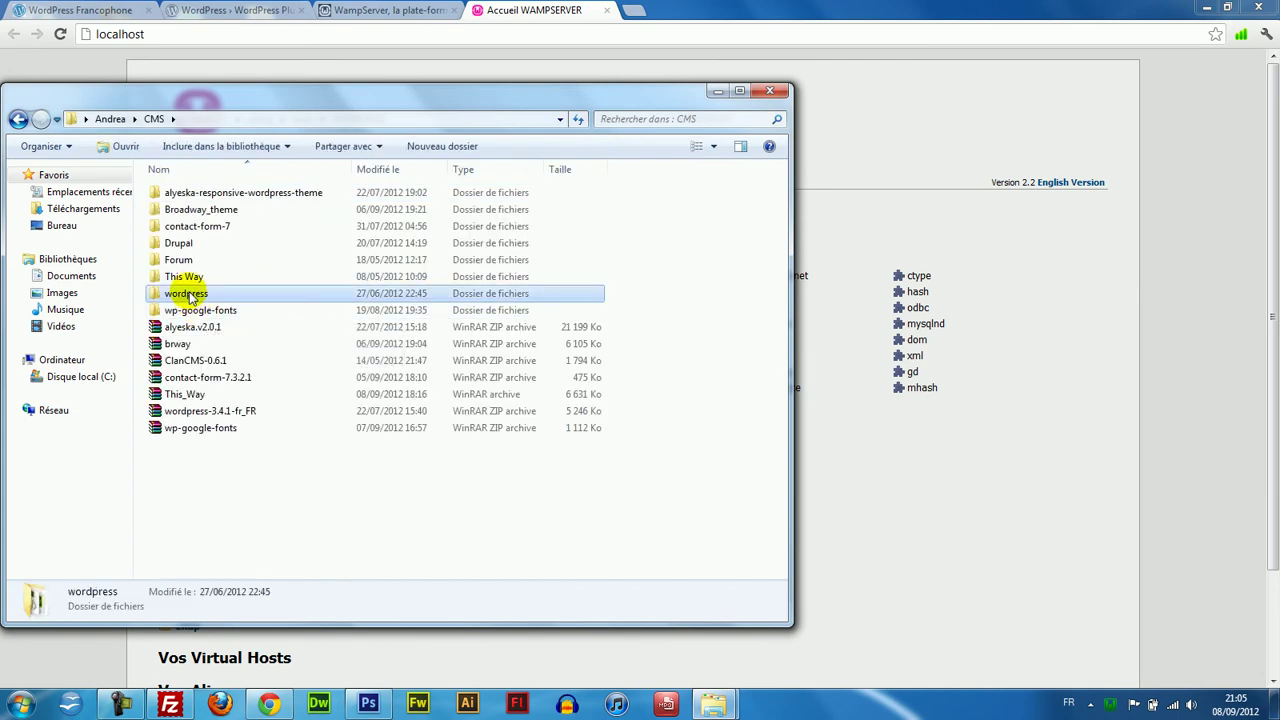
key("ctrl+a")
left_click_drag(289, 89, 660, 313)
left_click_drag(640, 451, 640, 483)
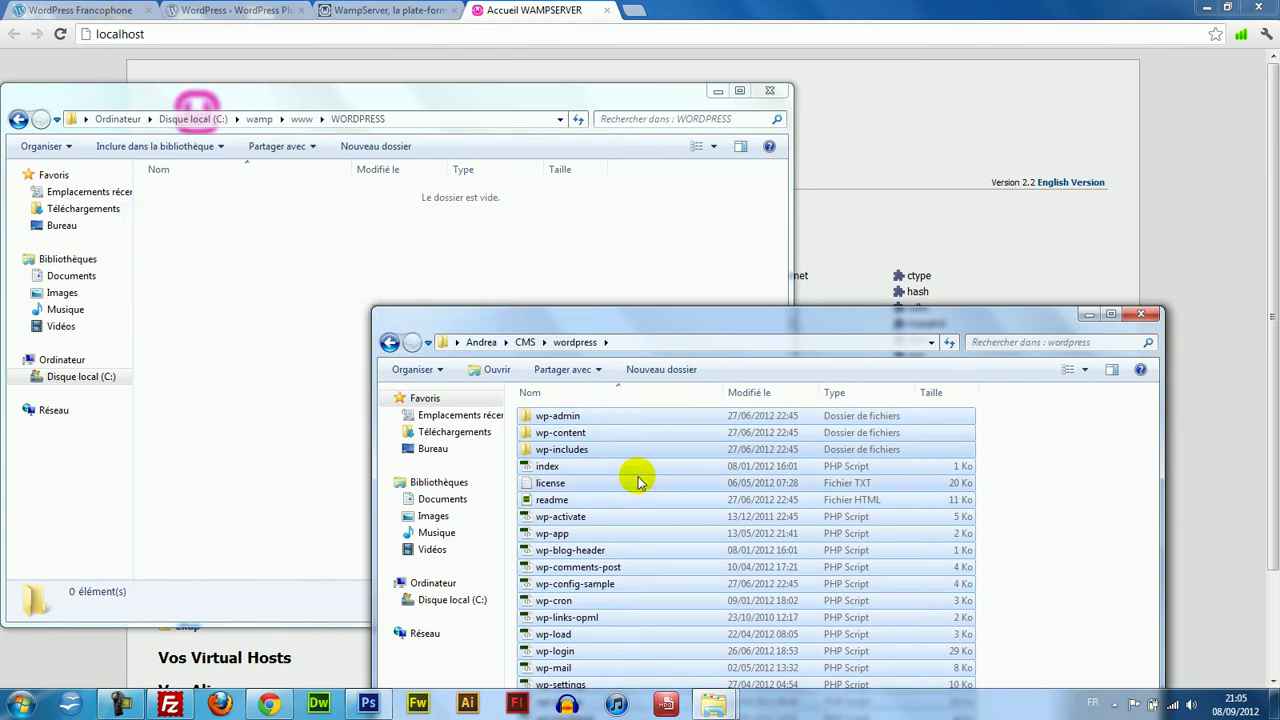
left_click(265, 218)
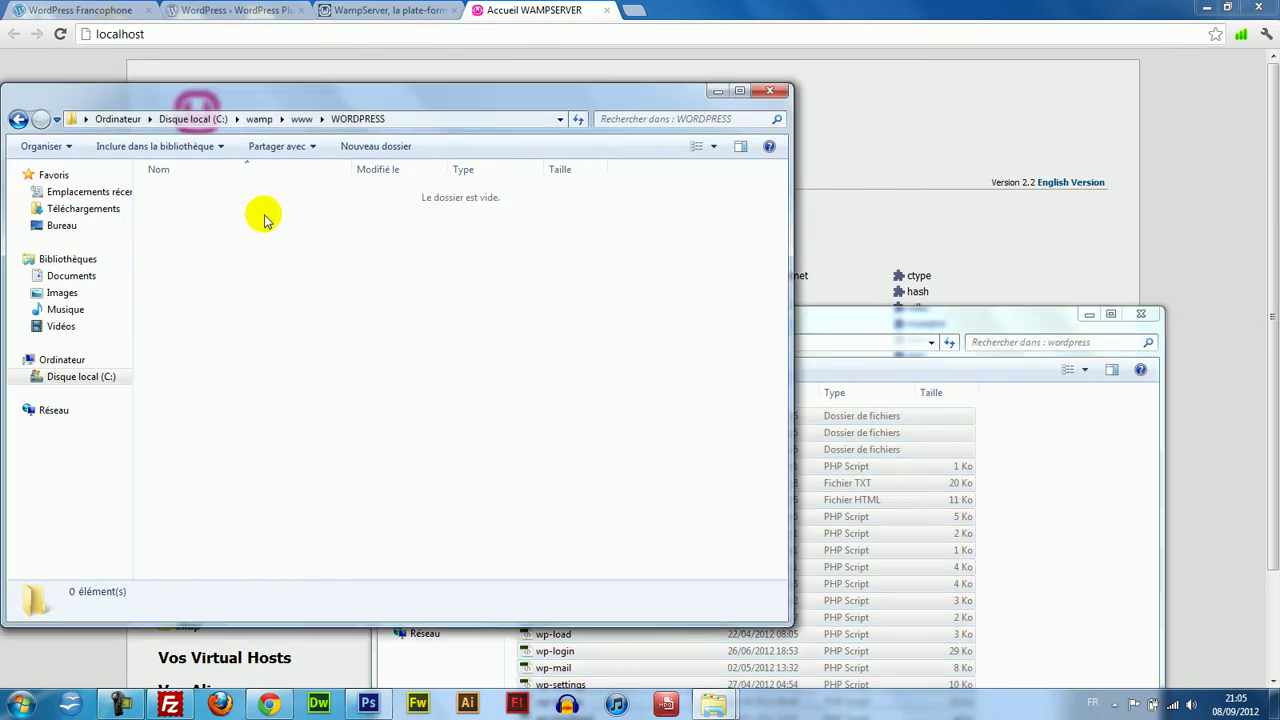
key("ctrl+v")
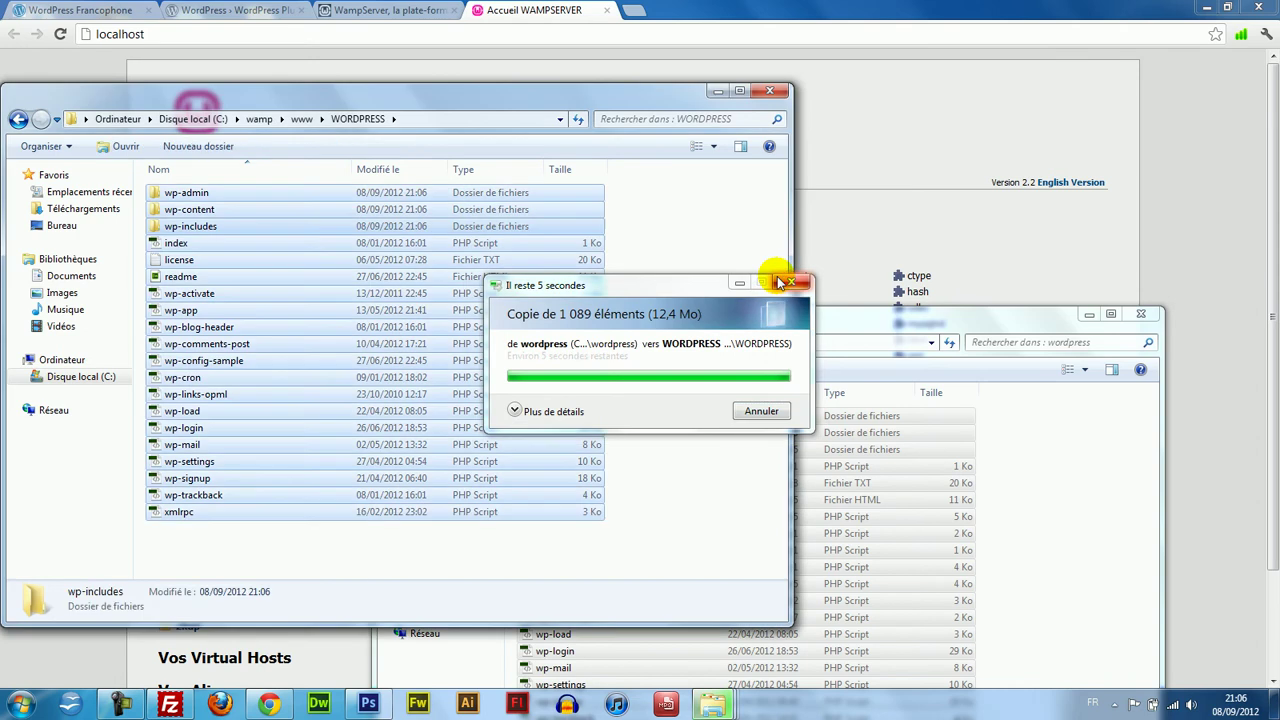
Refresh the localhost page in Chrome so WORDPRESS appears among the projects.
left_click(686, 262)
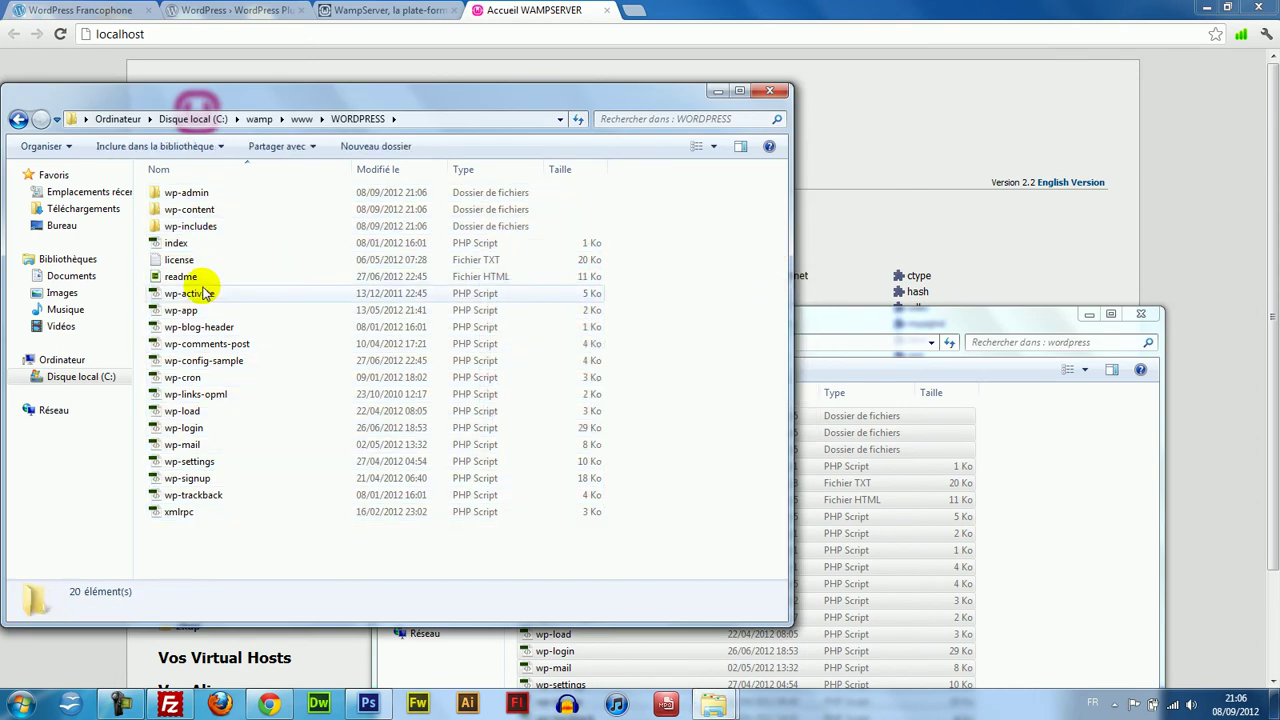
left_click(825, 4)
key("F5")
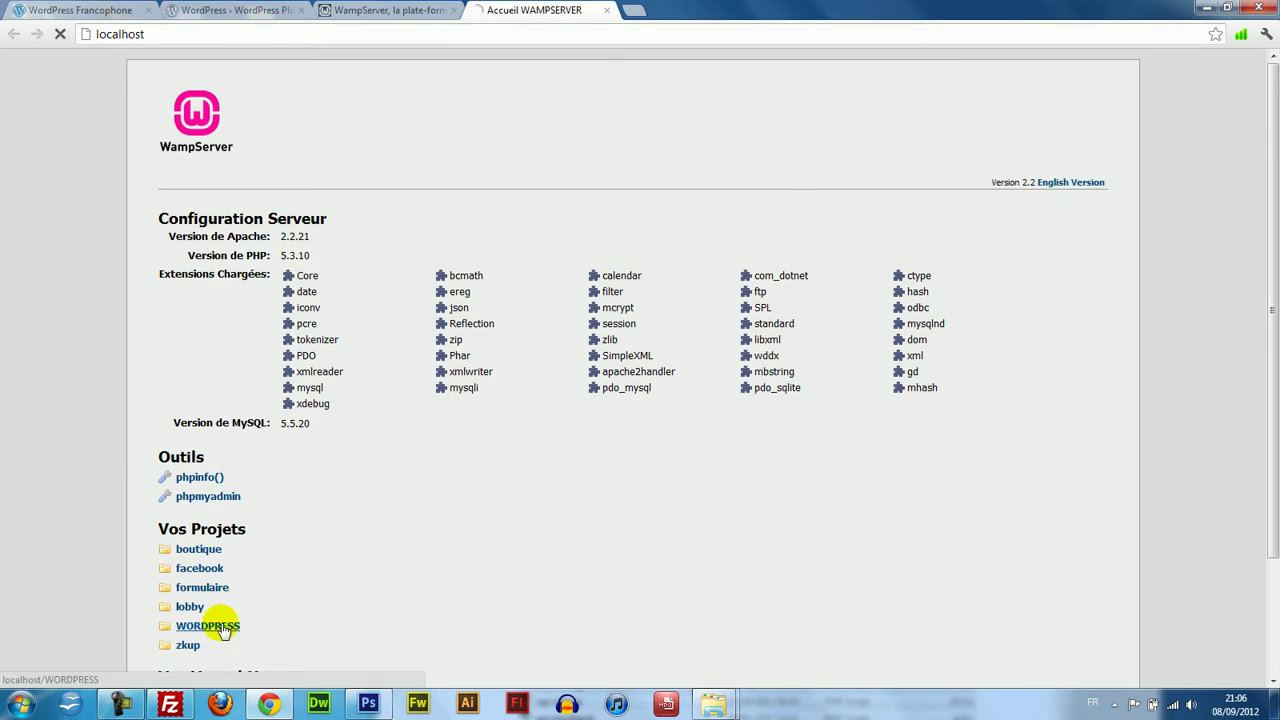
Open the WORDPRESS project, which reports a missing wp-config.php file.
left_click(222, 628)
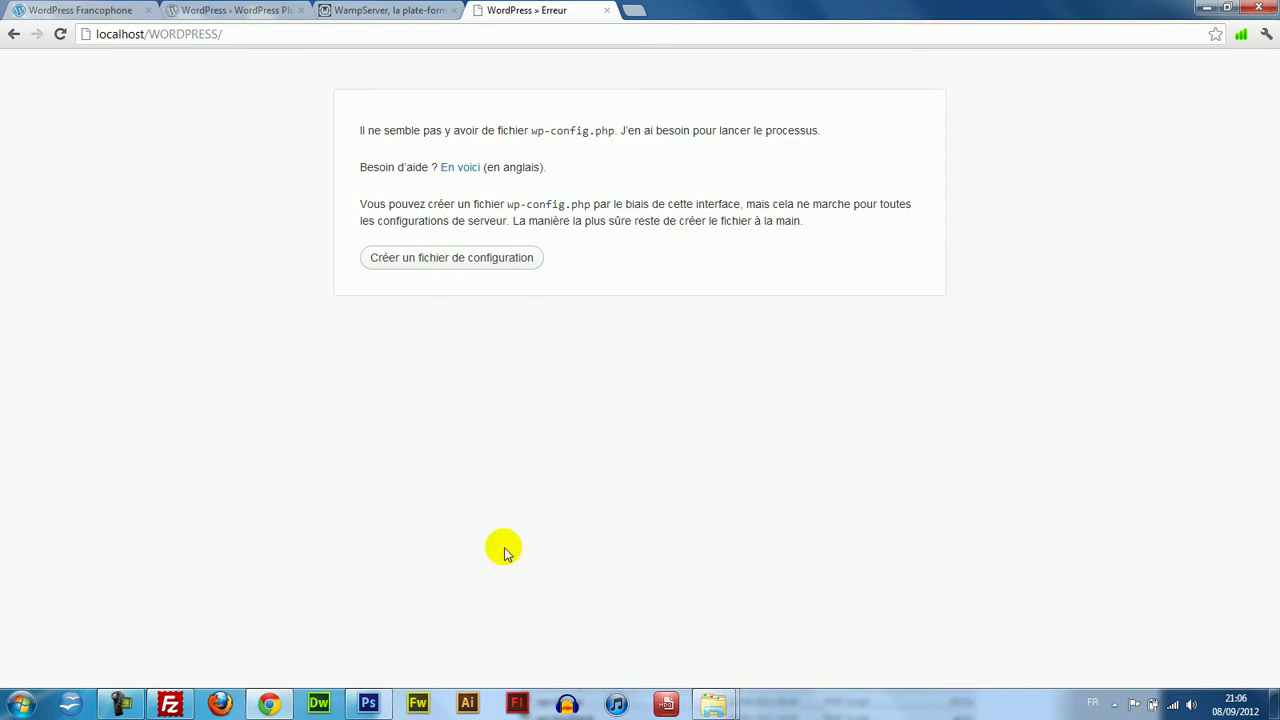
left_click(635, 14)
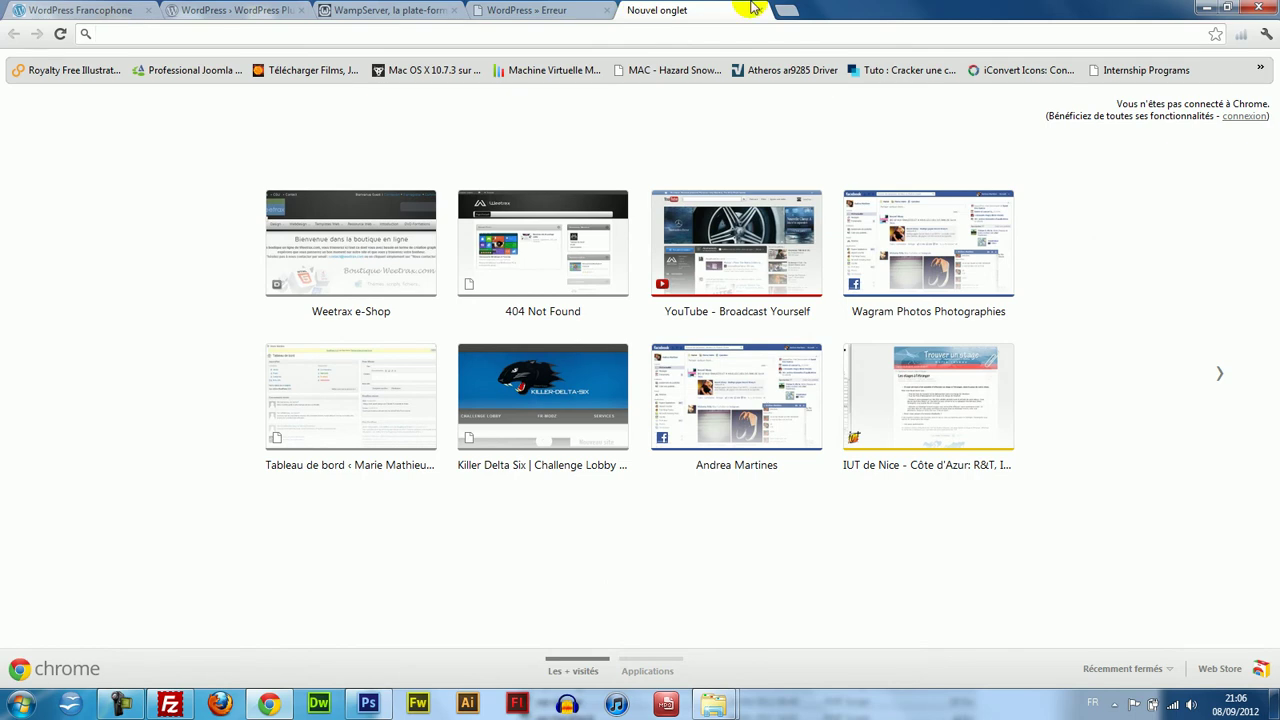
left_click(759, 10)
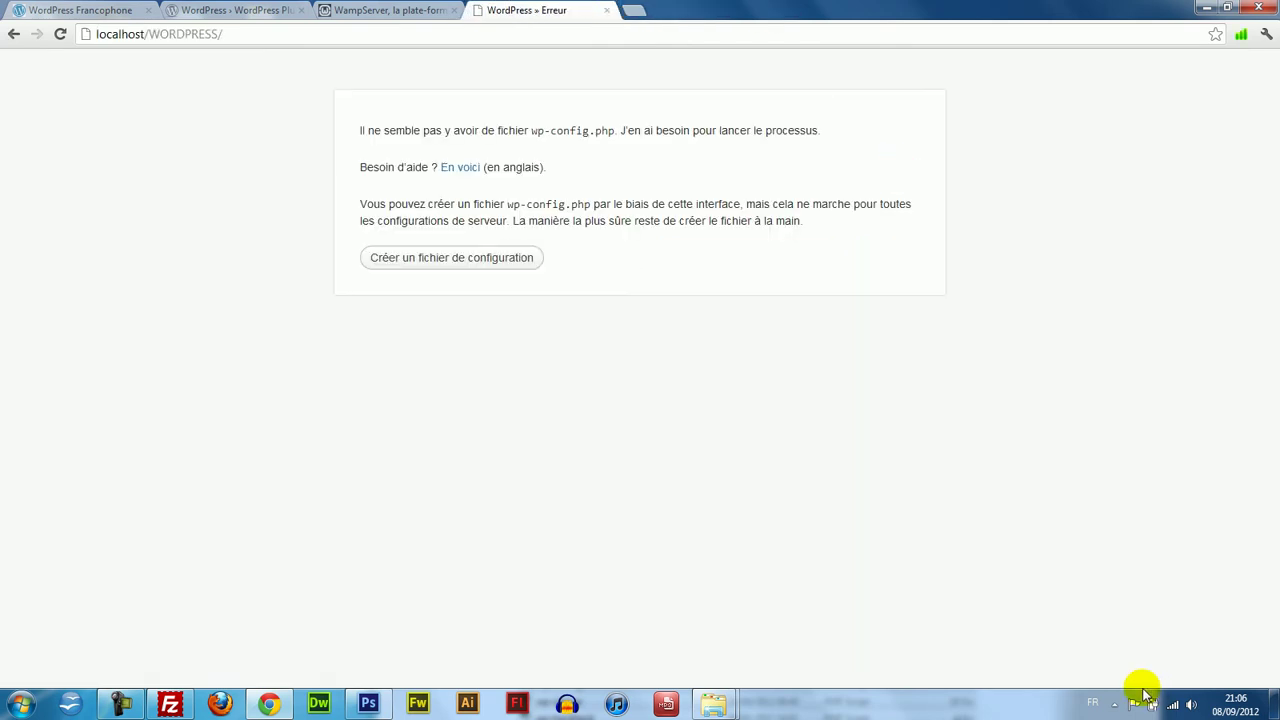
Launch phpMyAdmin from the WampServer tray menu.
left_click(1114, 704)
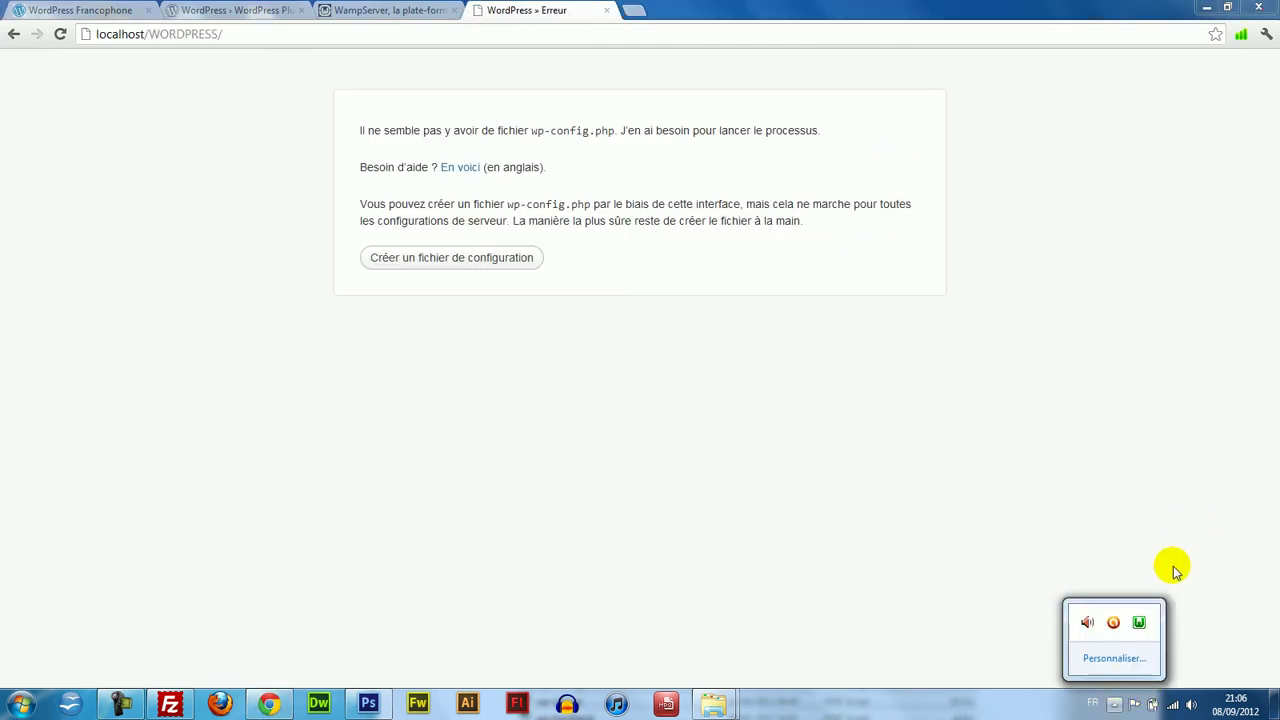
left_click(1138, 624)
left_click(1198, 437)
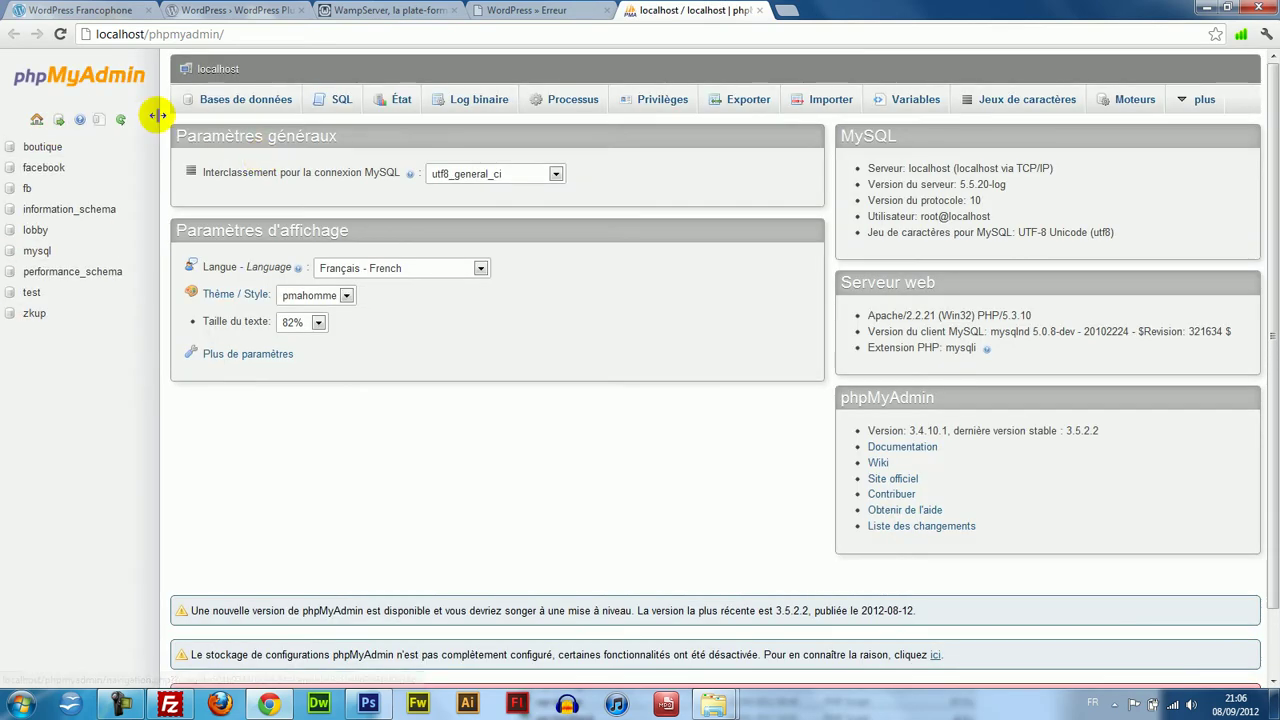
Create a database named WORDPRESS under Bases de données and open the empty wordpress database.
left_click(215, 101)
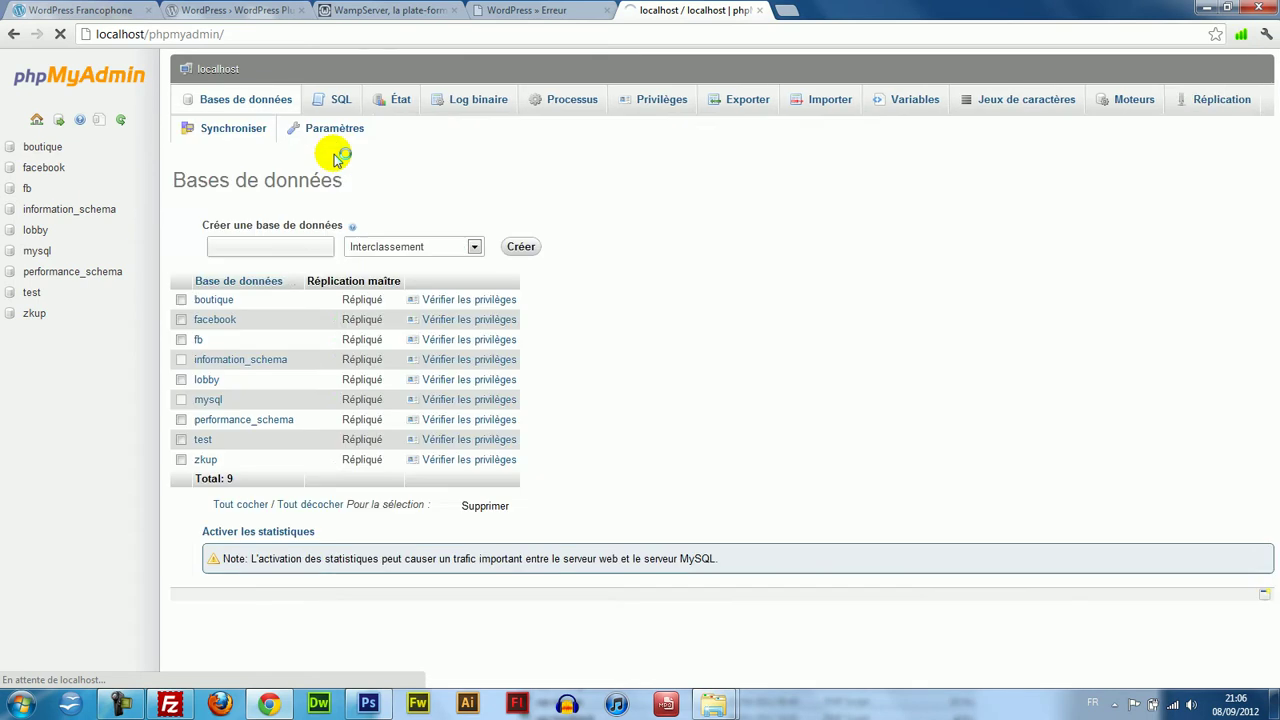
left_click(287, 218)
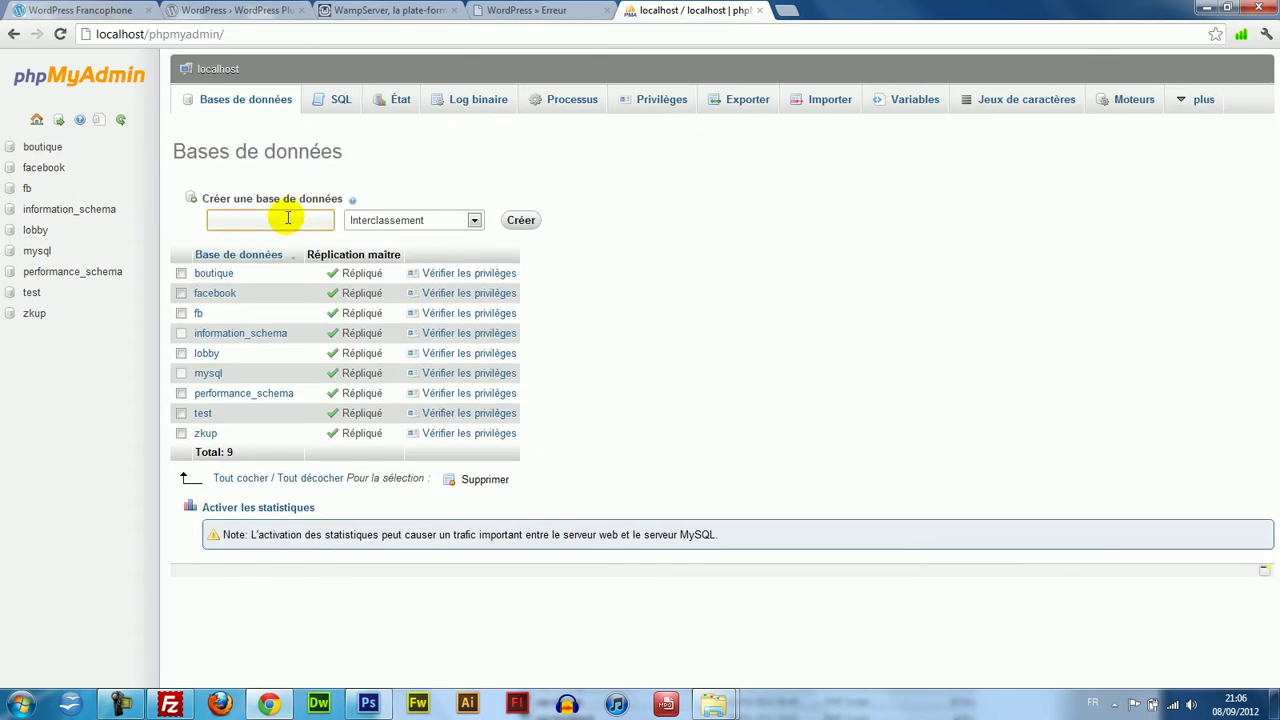
type("WORDPRESS")
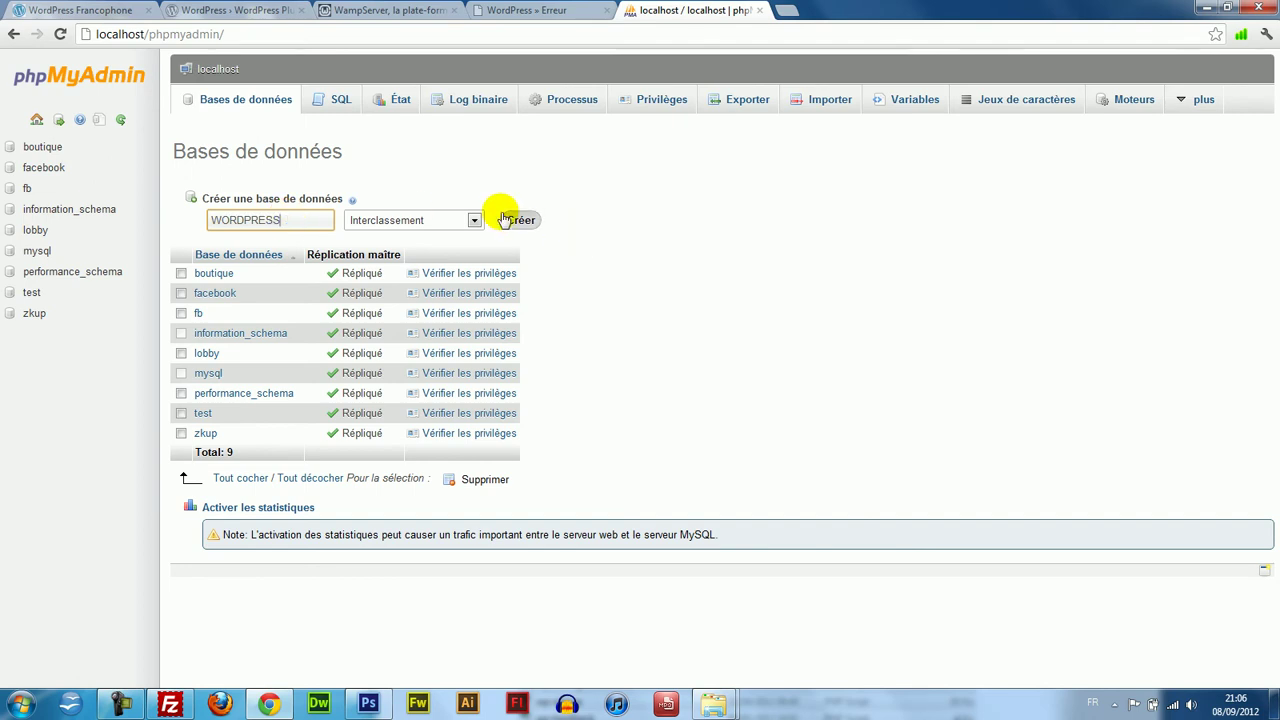
left_click(519, 221)
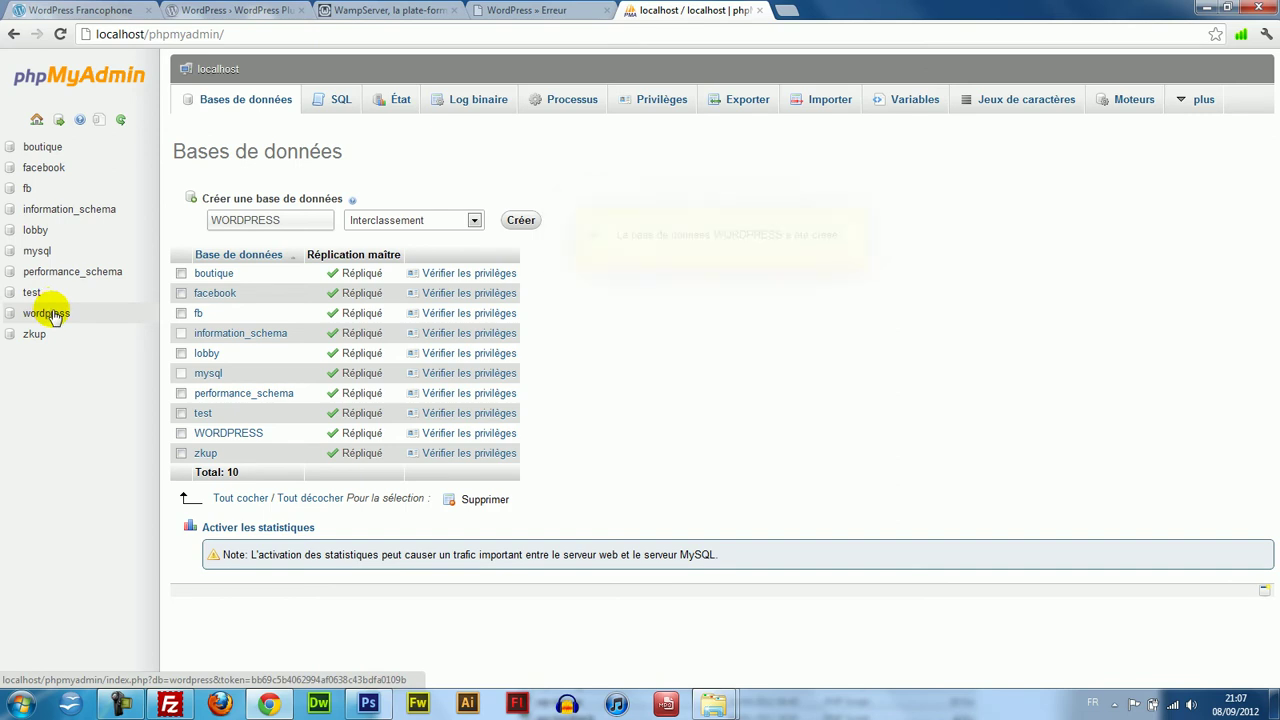
left_click(53, 314)
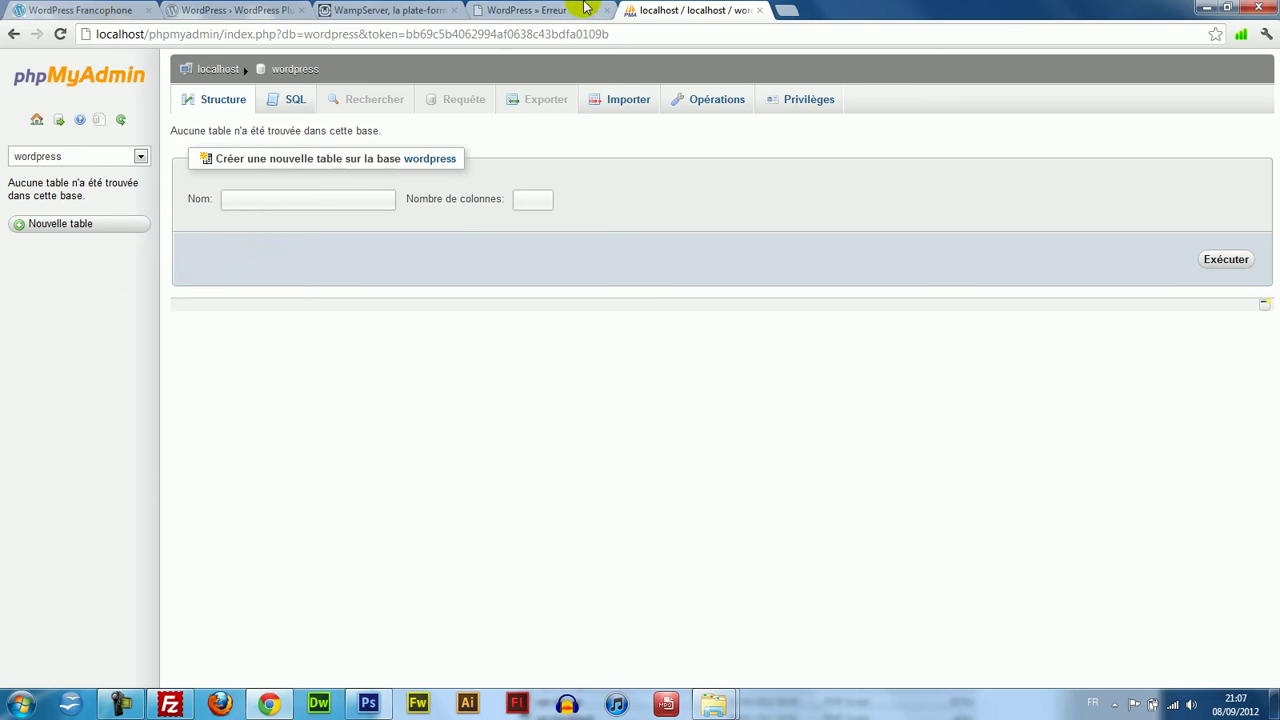
From the wp-config error page, choose to create the configuration file and continue with 'C'est parti !'.
left_click(546, 8)
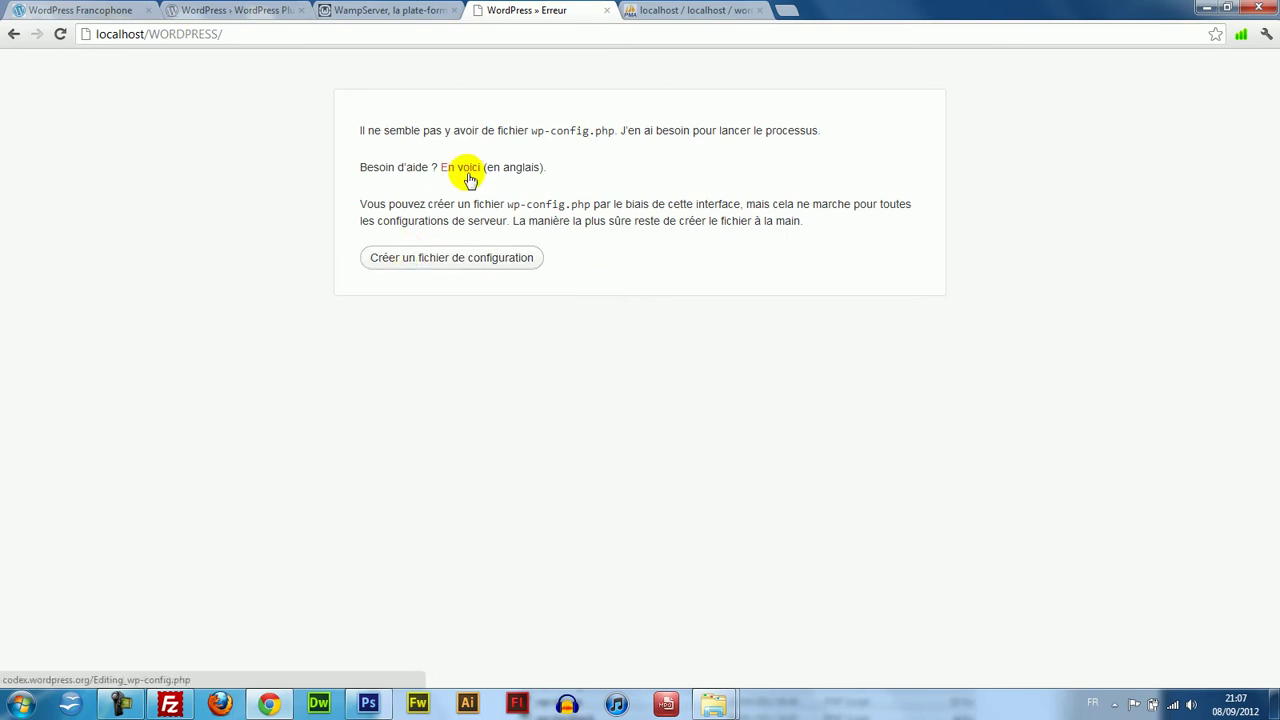
left_click_drag(532, 131, 662, 132)
left_click(662, 132)
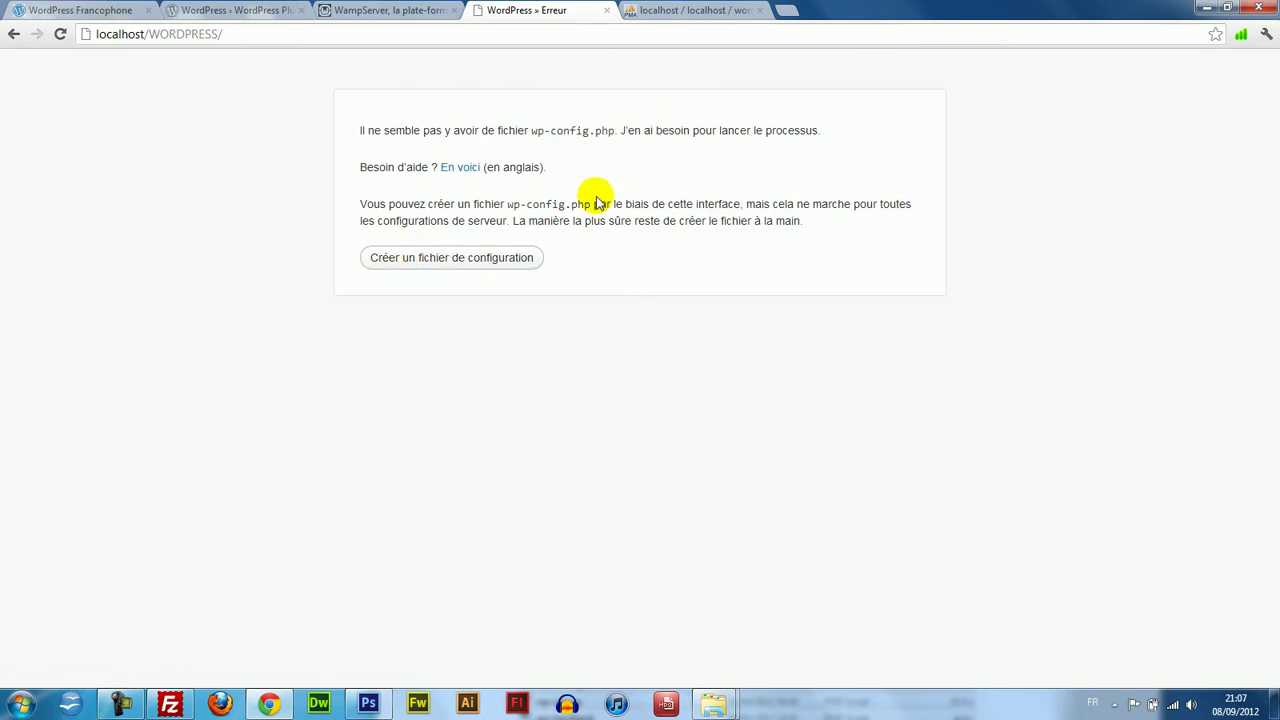
left_click(450, 257)
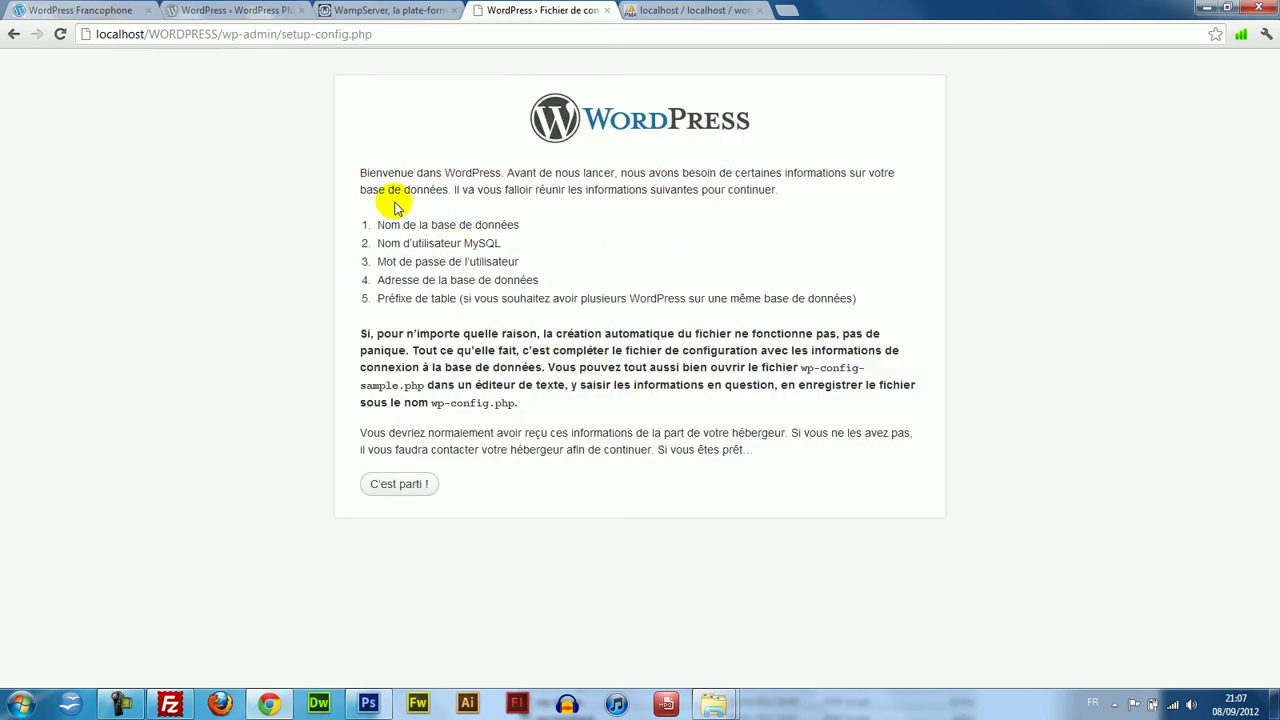
left_click_drag(360, 220, 571, 286)
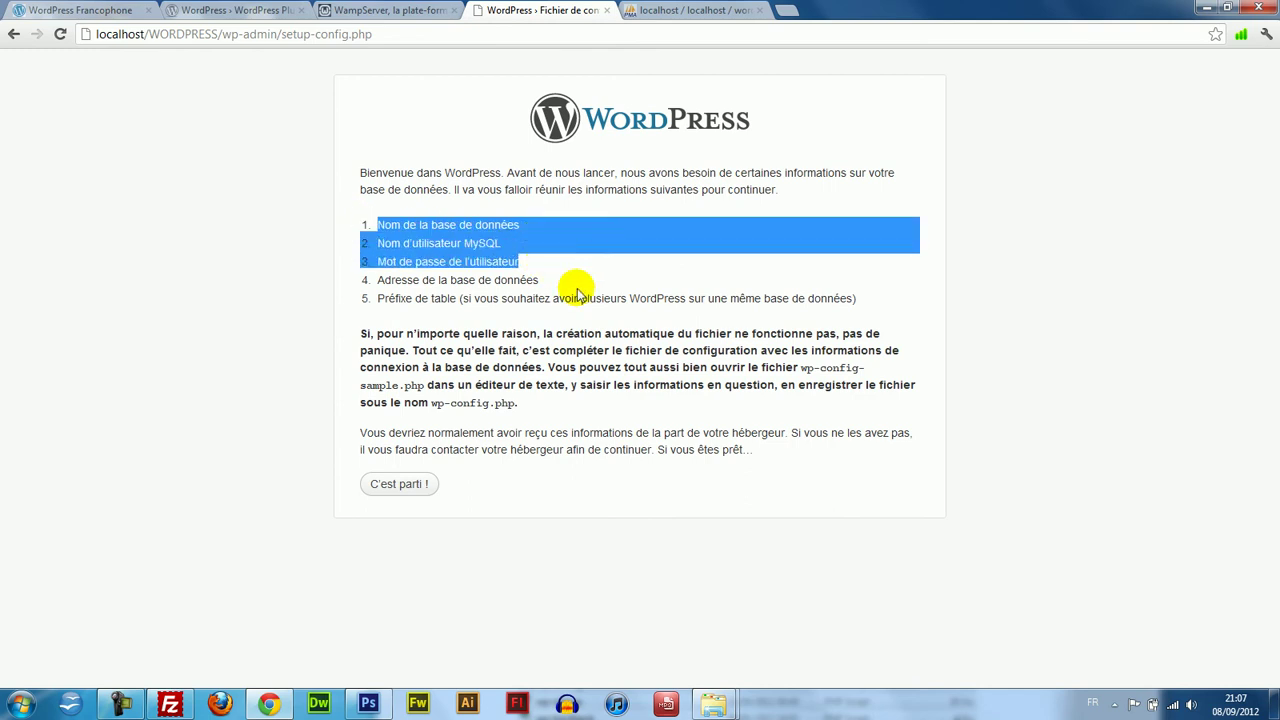
left_click(571, 286)
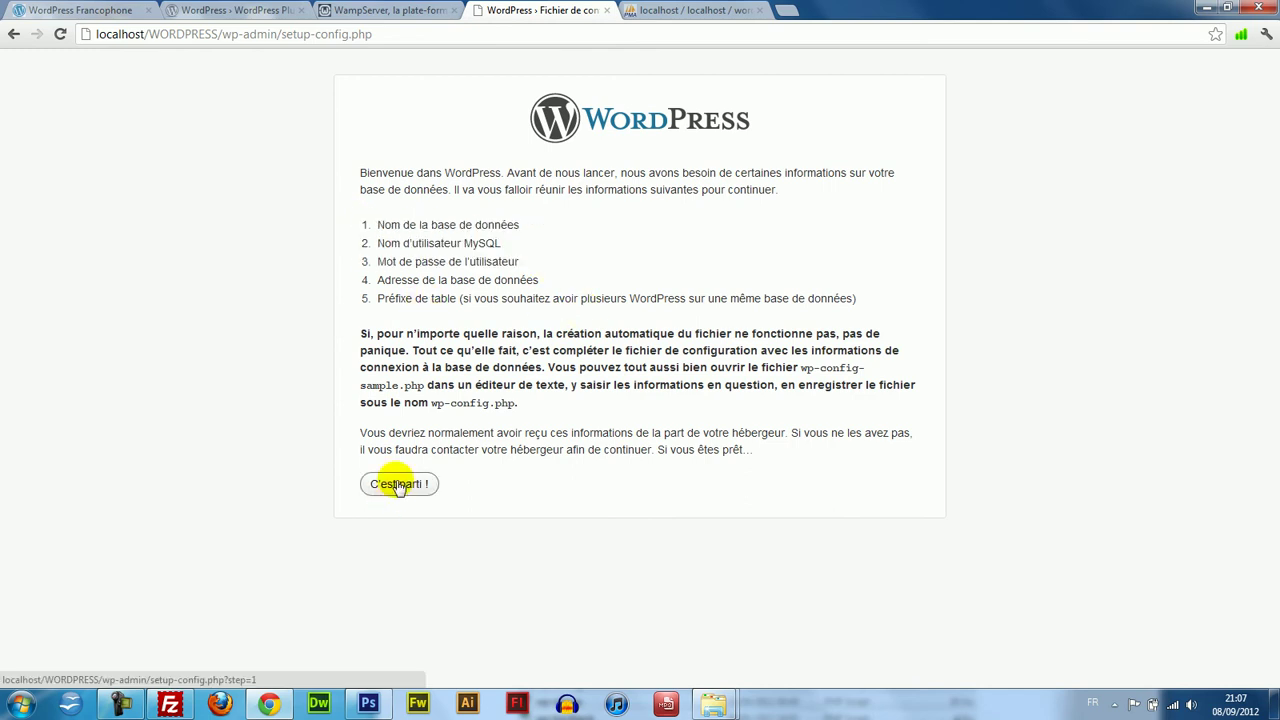
left_click(398, 485)
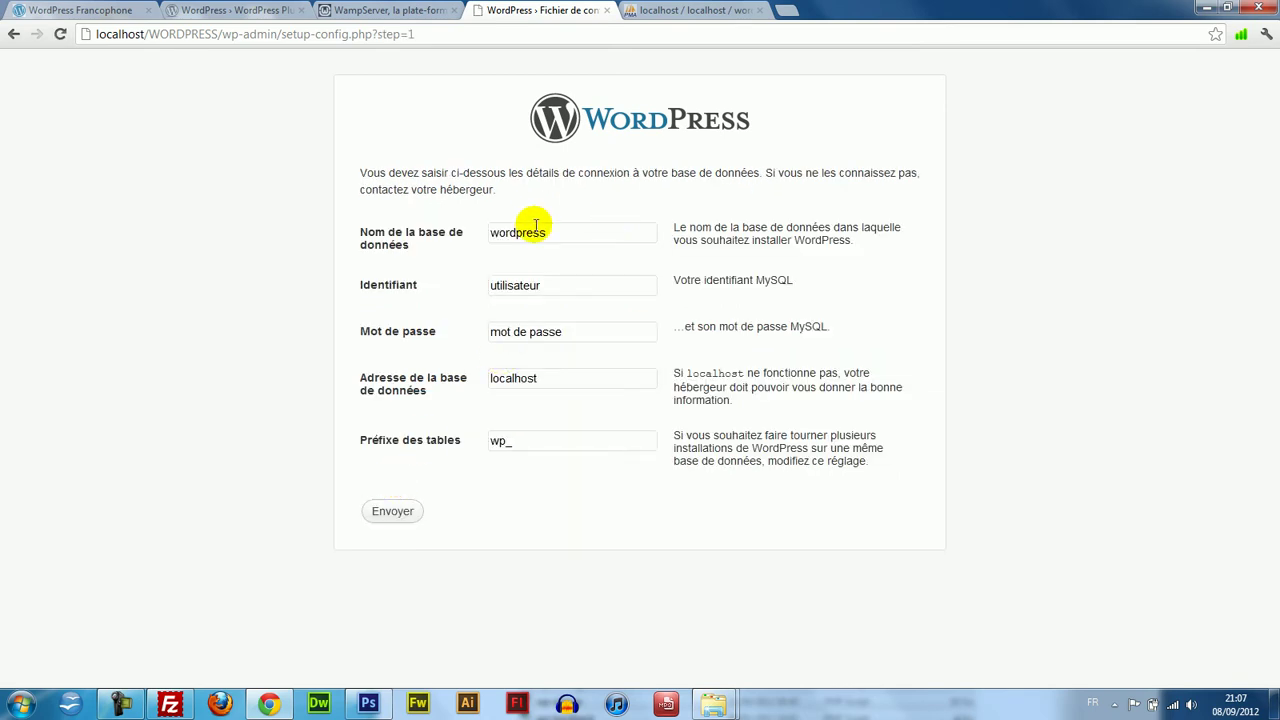
Enter database name wordpress, username root, an empty password and keep host localhost.
left_click_drag(578, 236, 343, 223)
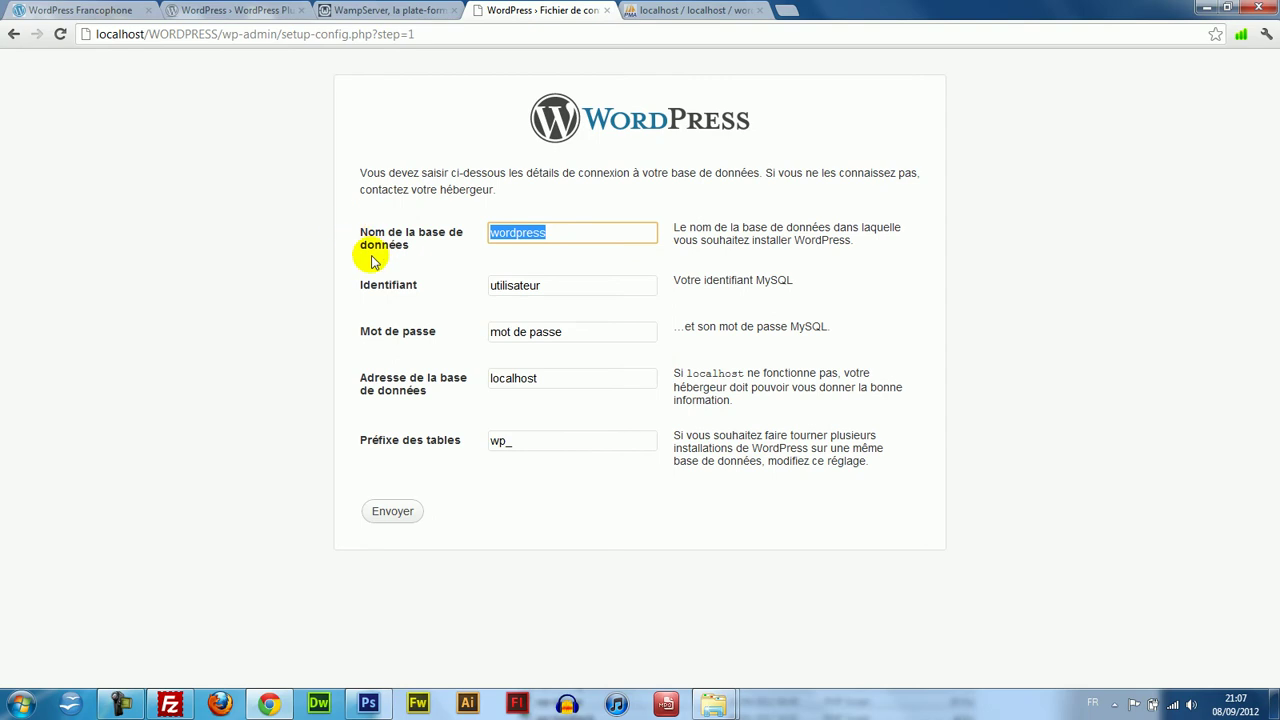
type("WOR")
key("BackSpace")
key("BackSpace")
key("BackSpace")
left_click(705, 9)
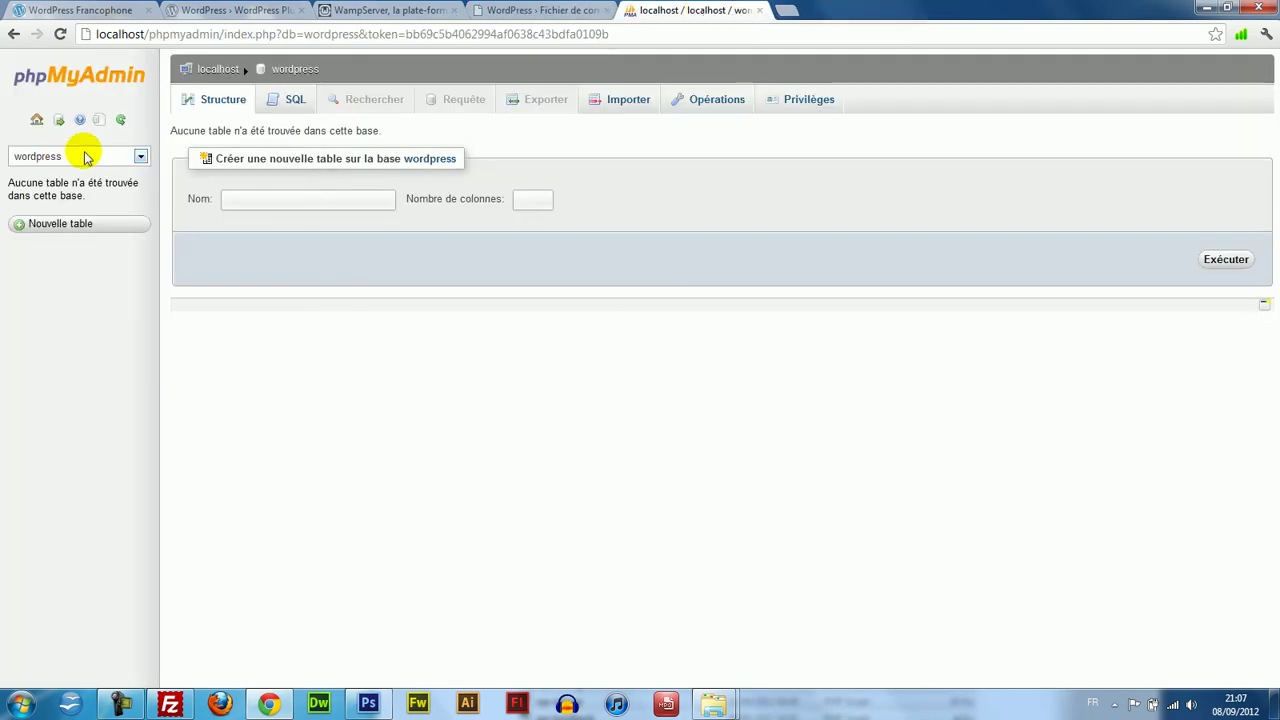
left_click(130, 163)
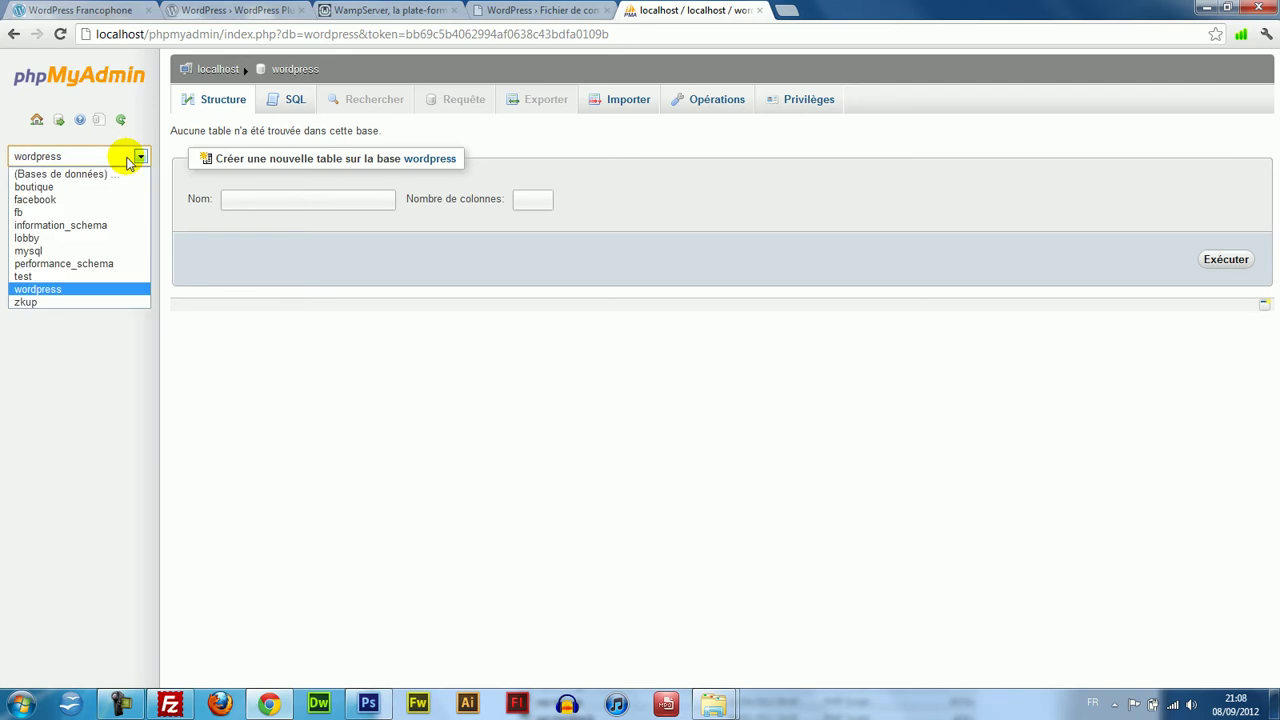
left_click(130, 160)
left_click(558, 9)
type("w")
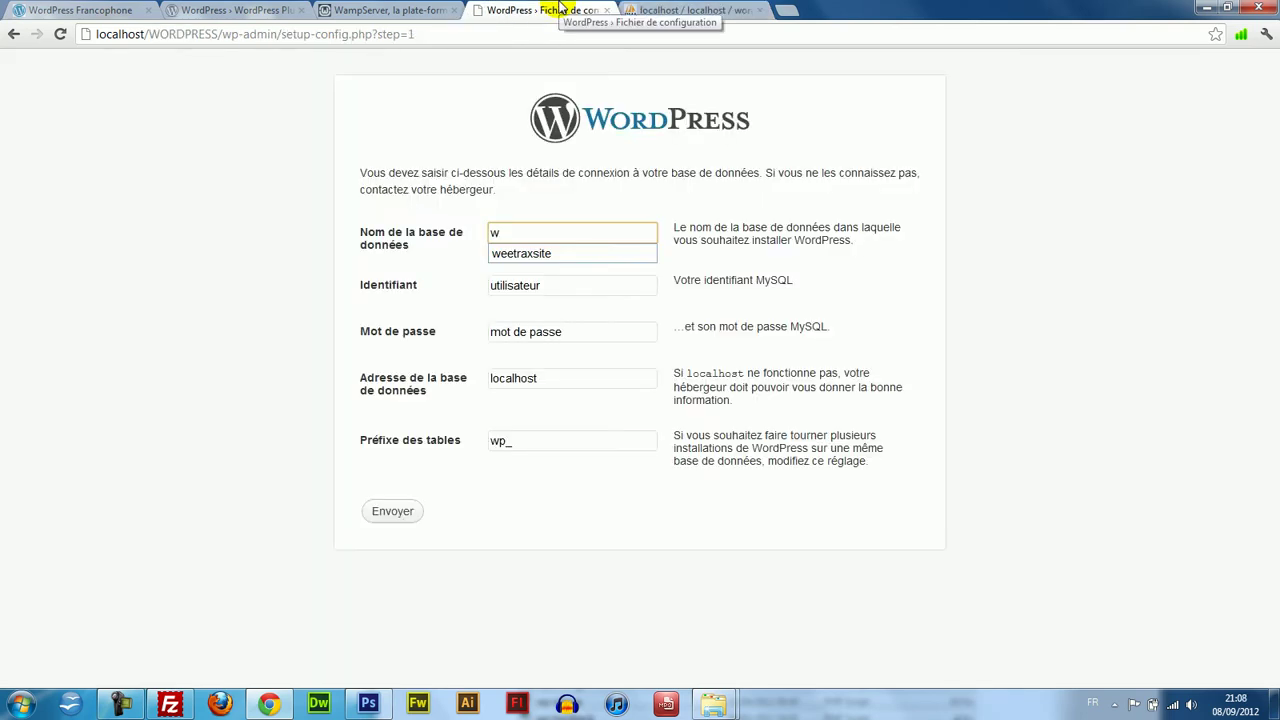
type("ordpress")
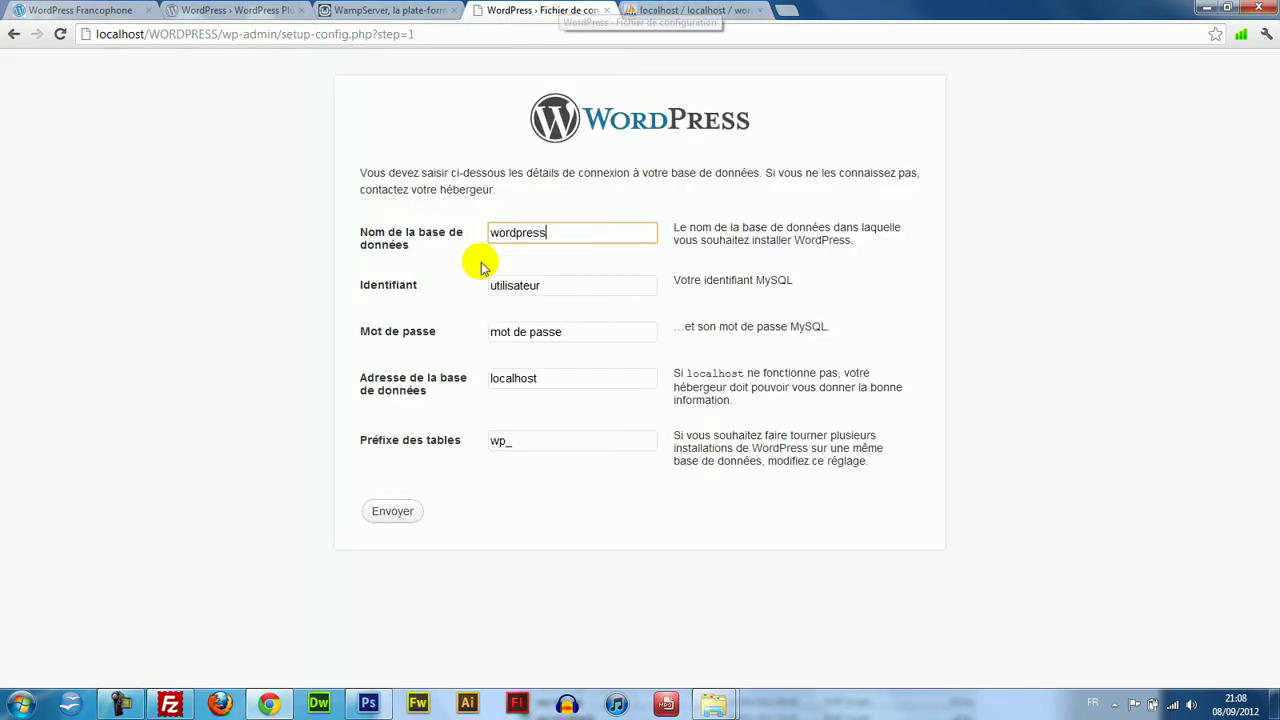
key("Tab")
type("root")
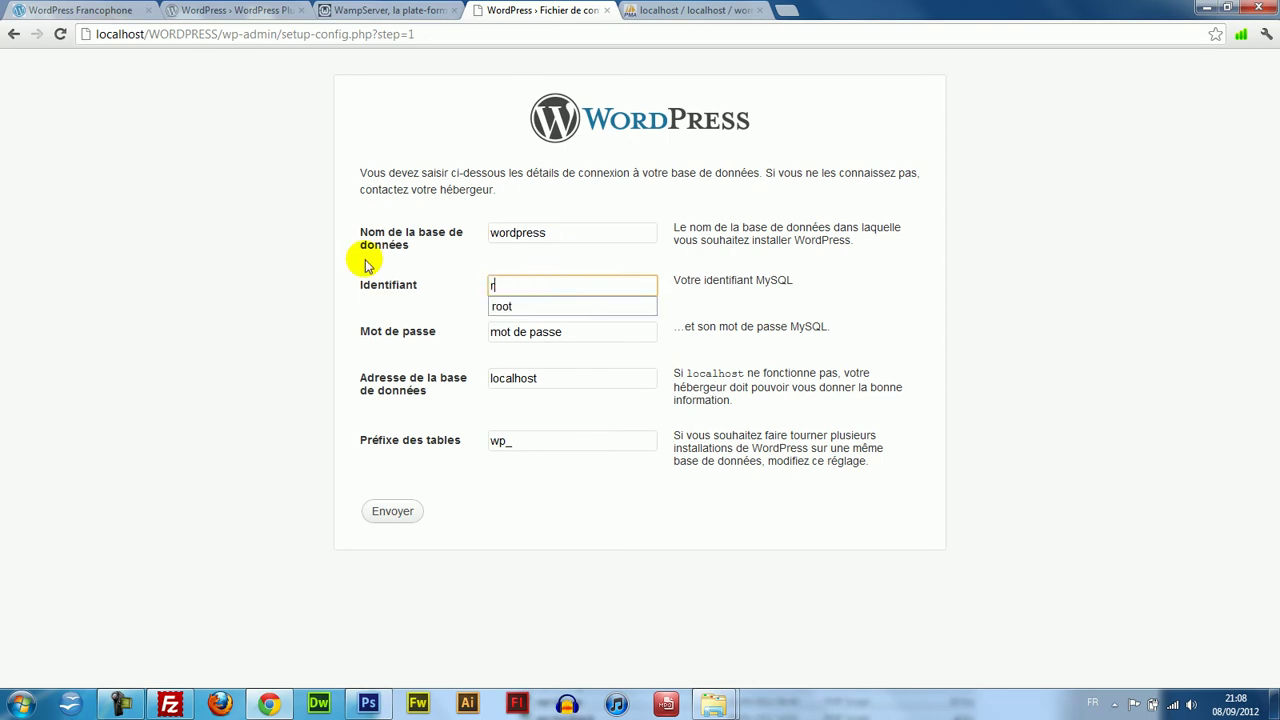
key("Tab")
key("BackSpace")
left_click(551, 377)
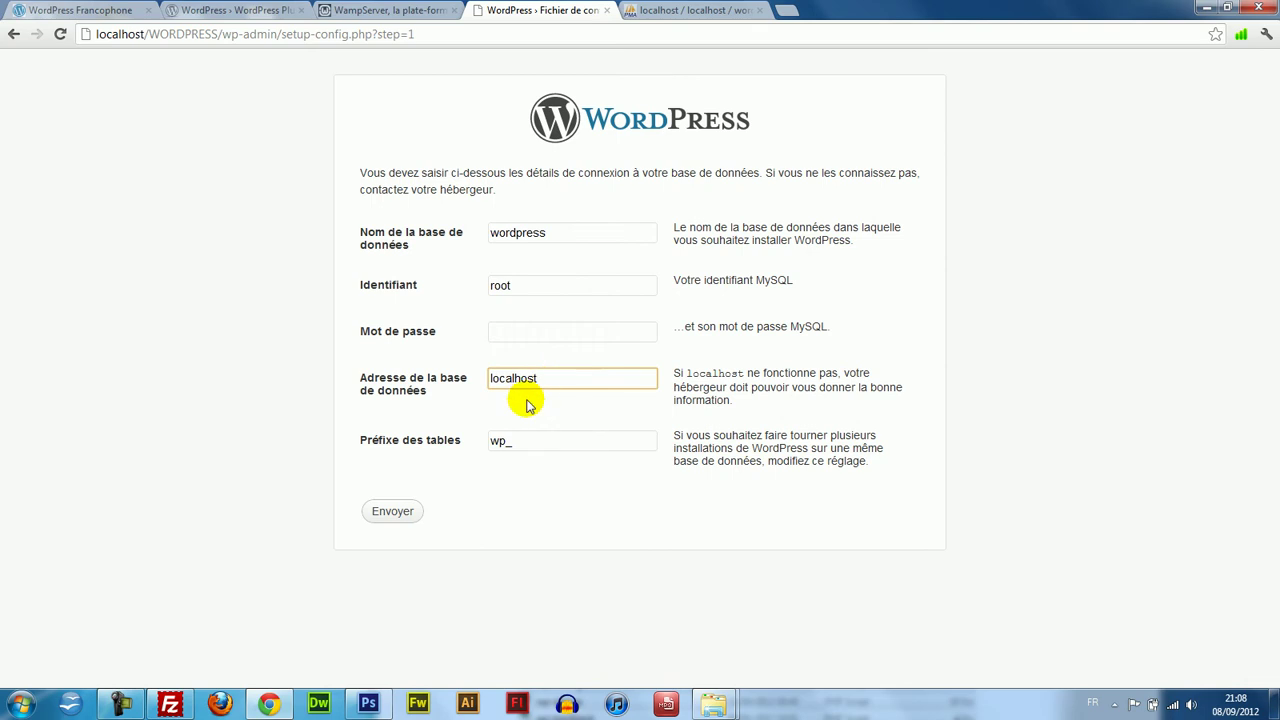
Set the table prefix to wp_ and submit the connection details.
left_click_drag(503, 443, 450, 444)
left_click(505, 441)
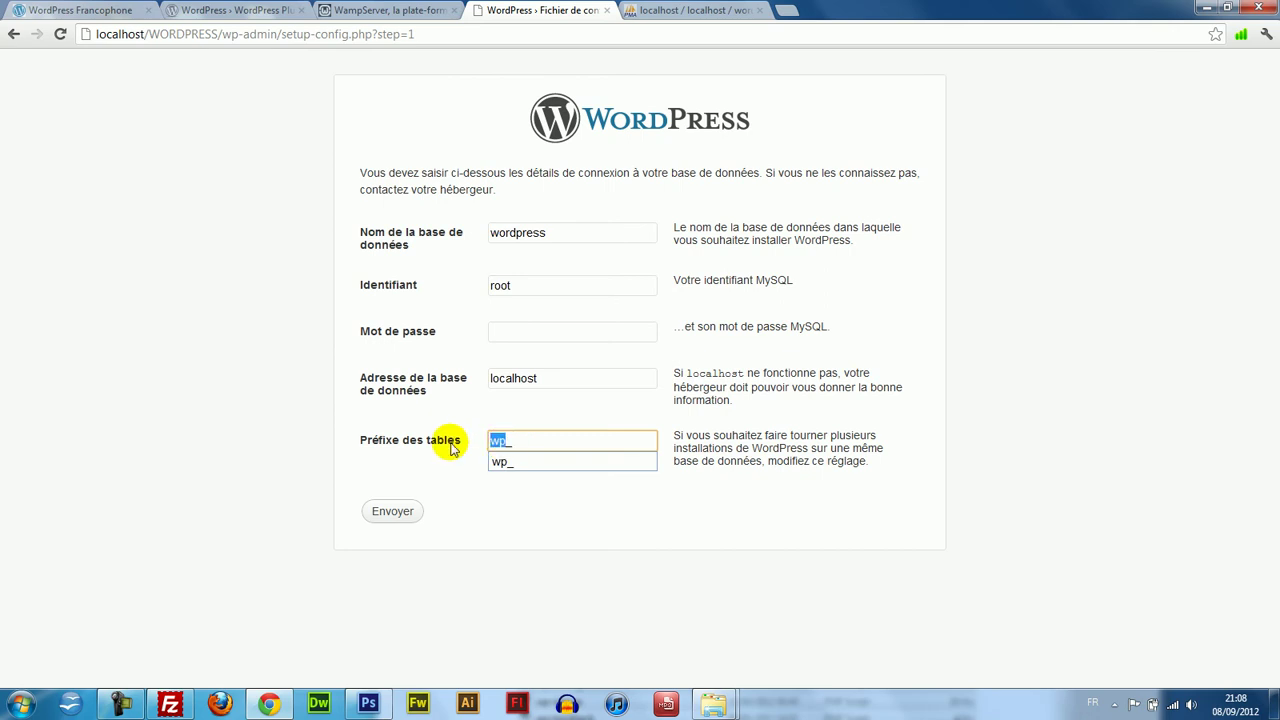
left_click(805, 450)
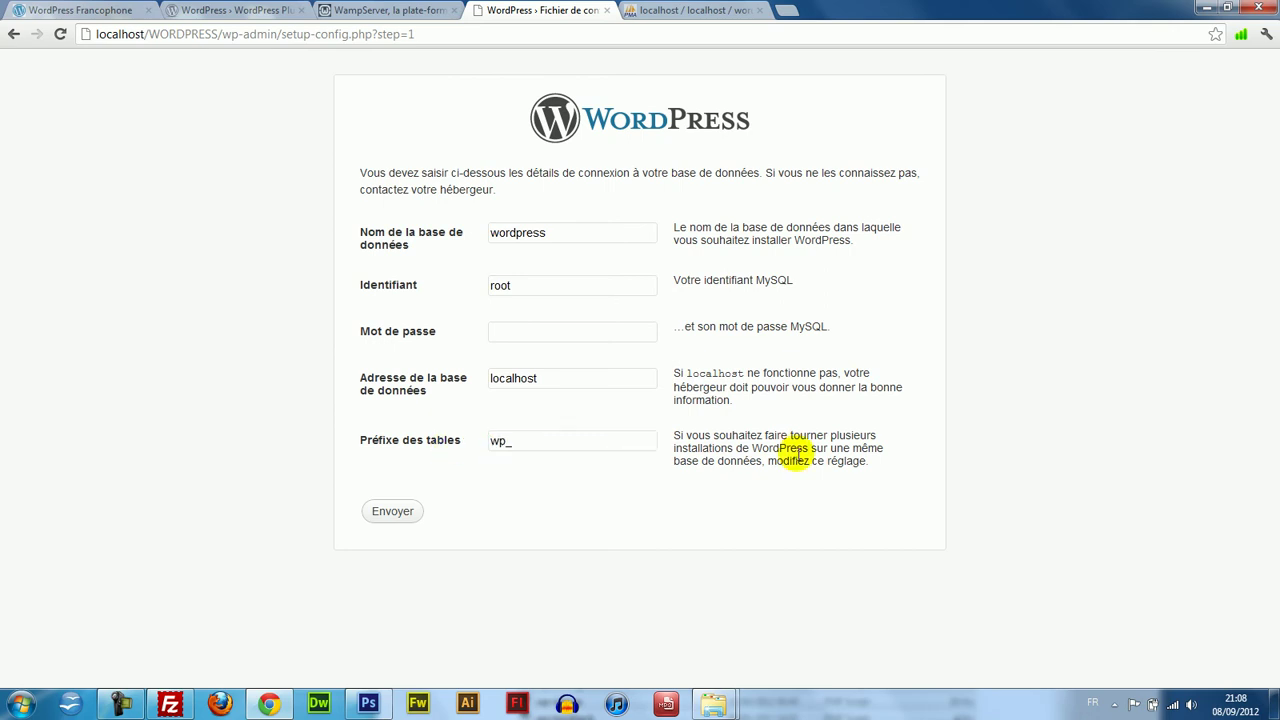
left_click_drag(503, 443, 462, 446)
left_click(500, 441)
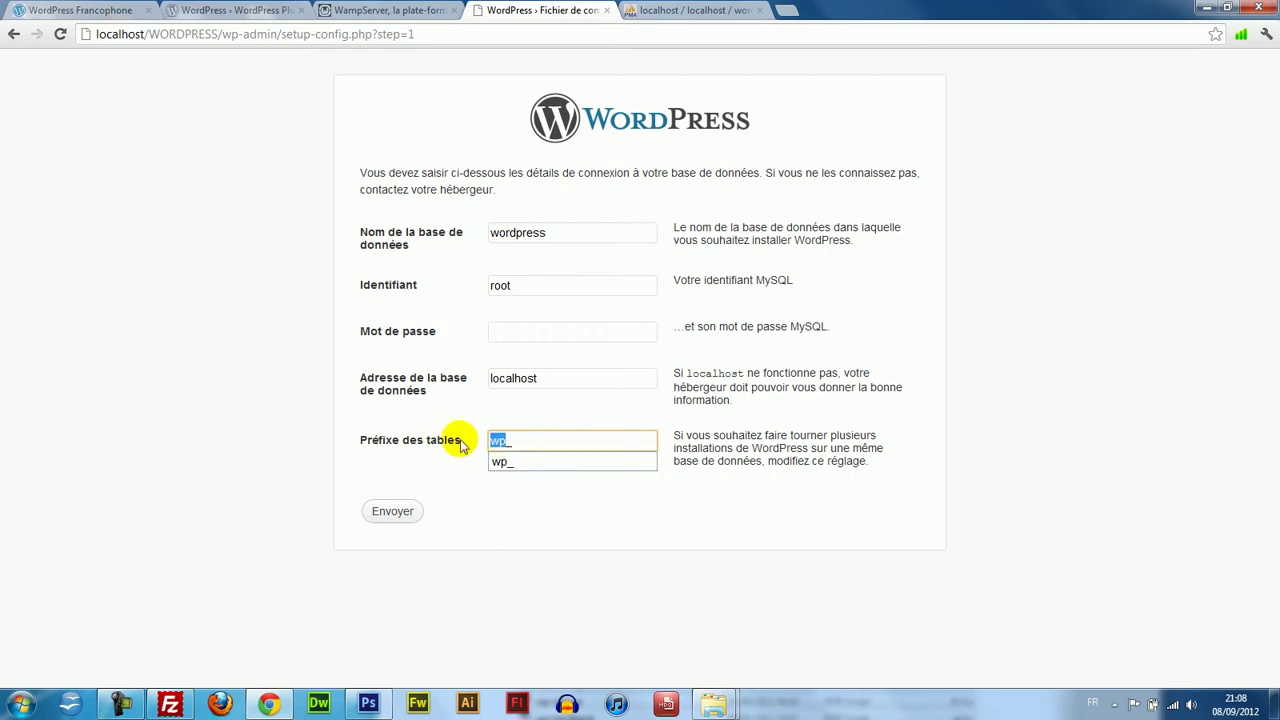
left_click(456, 474)
left_click_drag(506, 442, 469, 446)
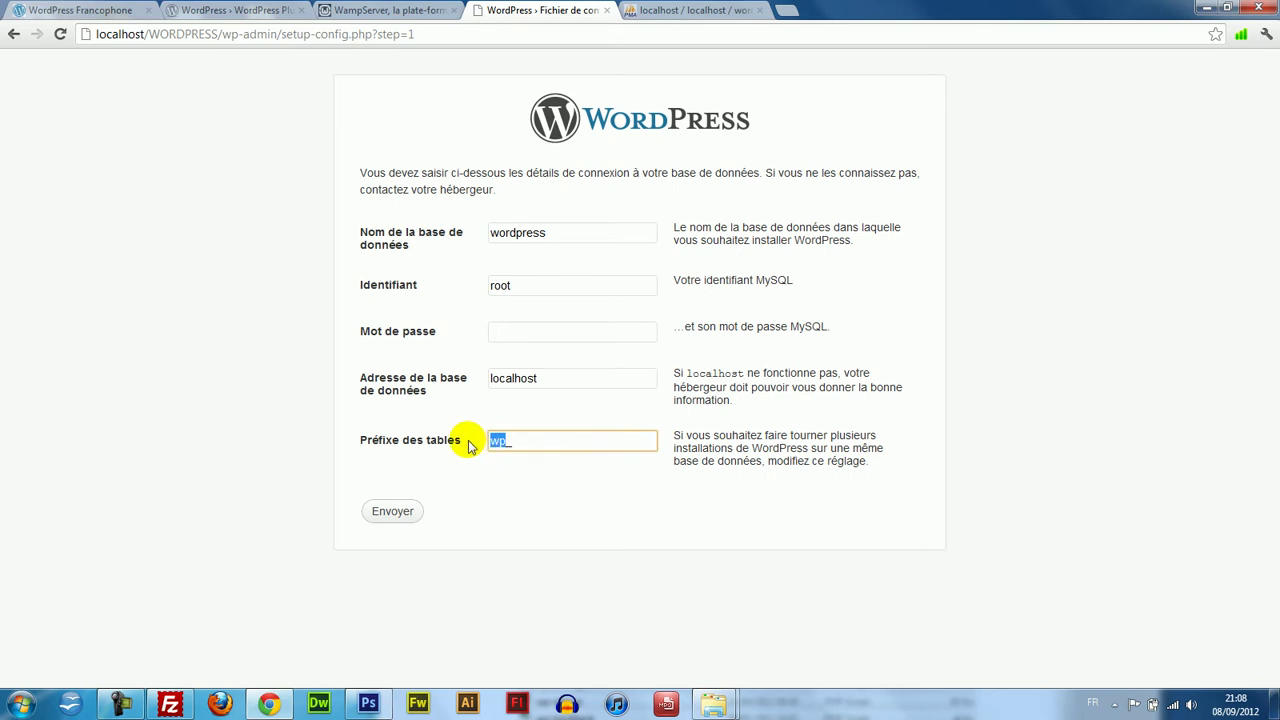
left_click(503, 458)
left_click(526, 442)
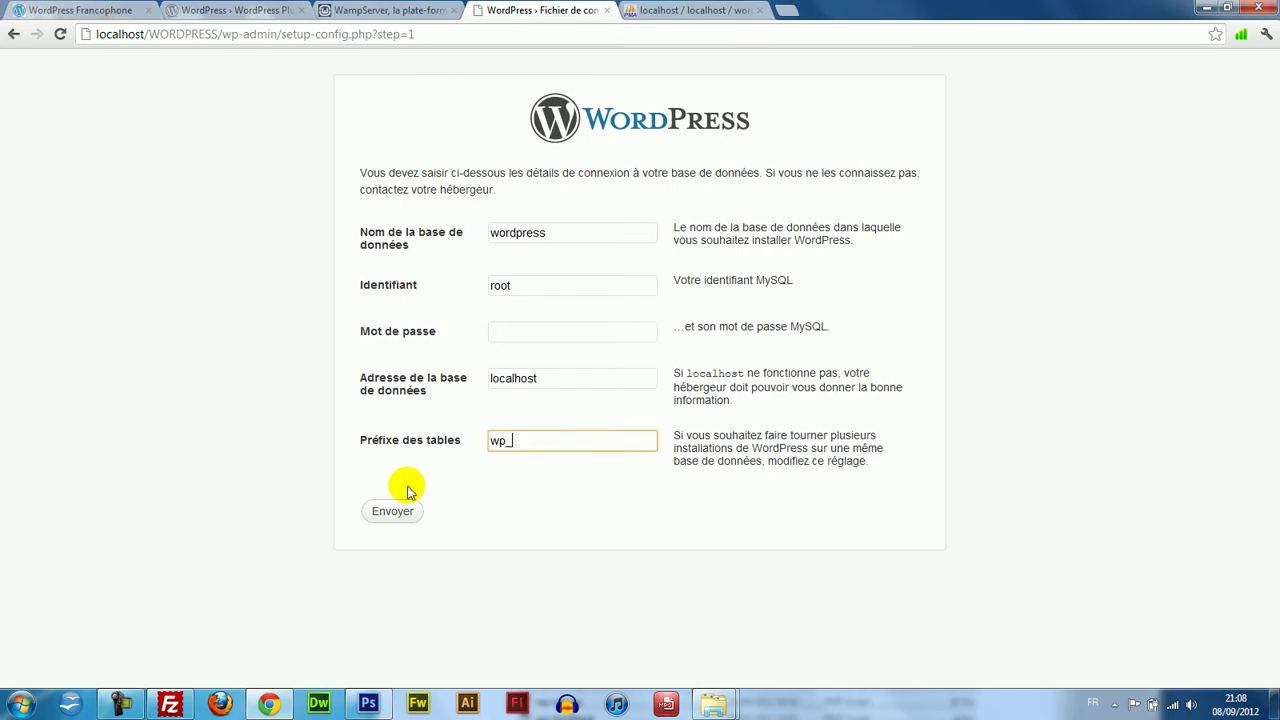
left_click_drag(507, 447, 473, 447)
type("sho")
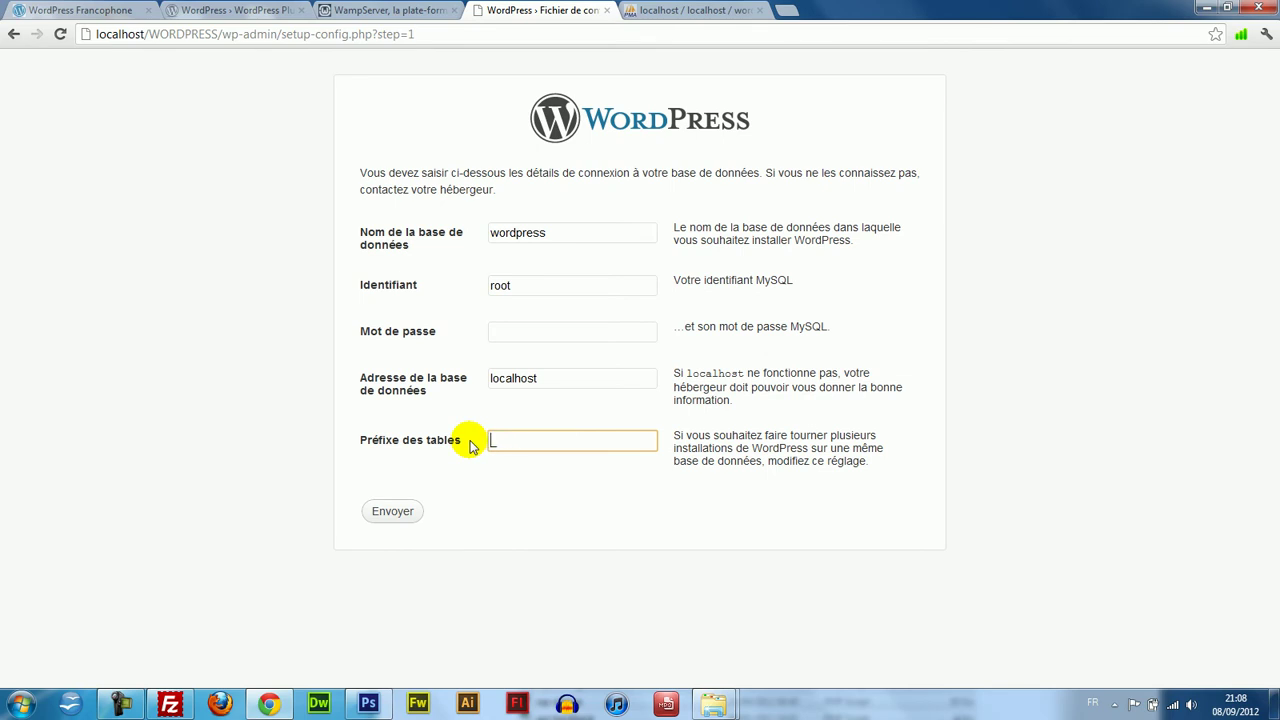
key("BackSpace")
key("BackSpace")
key("BackSpace")
type("wp_")
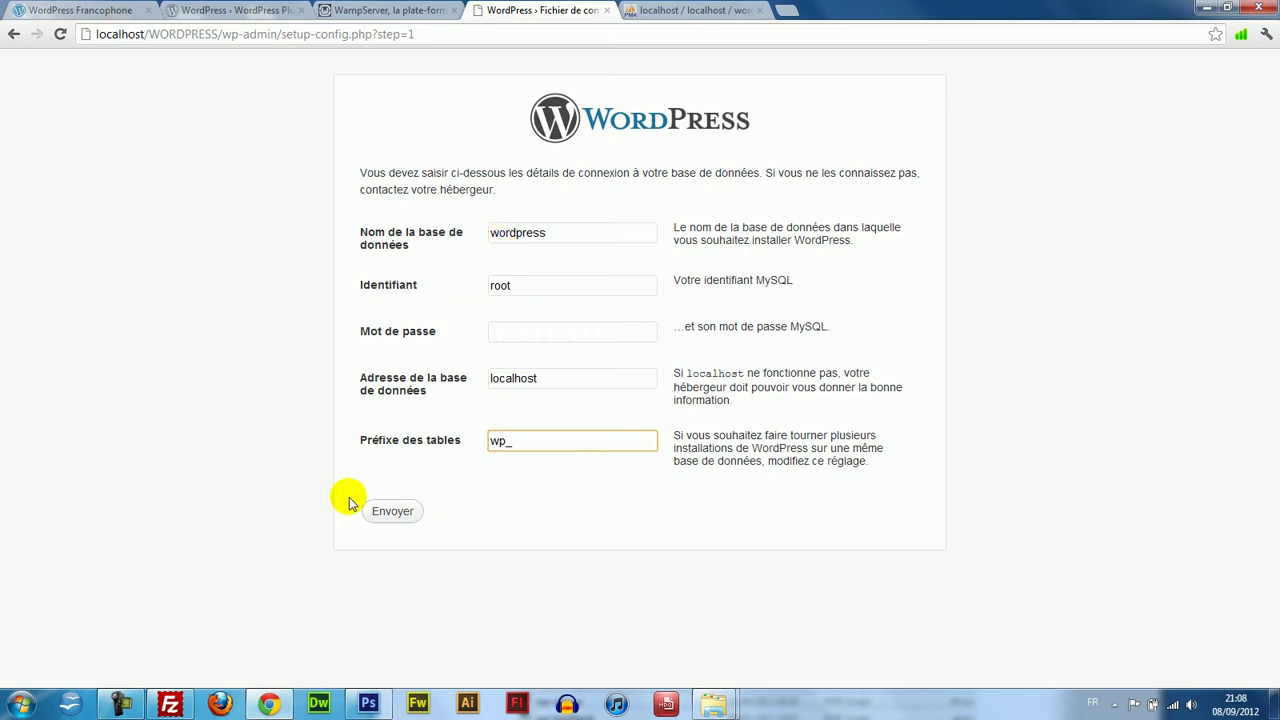
left_click(379, 514)
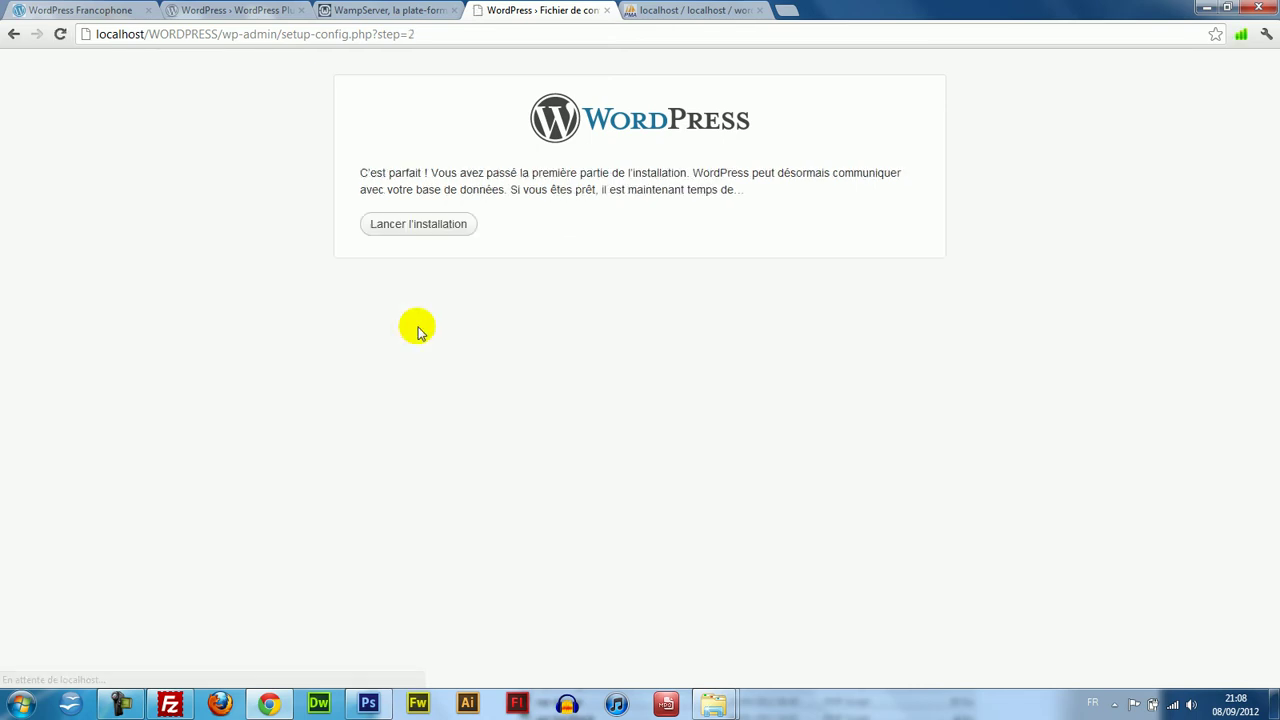
Run the installation and enter site title SITE DE TEST, an admin username and password.
left_click_drag(360, 172, 455, 172)
left_click(443, 222)
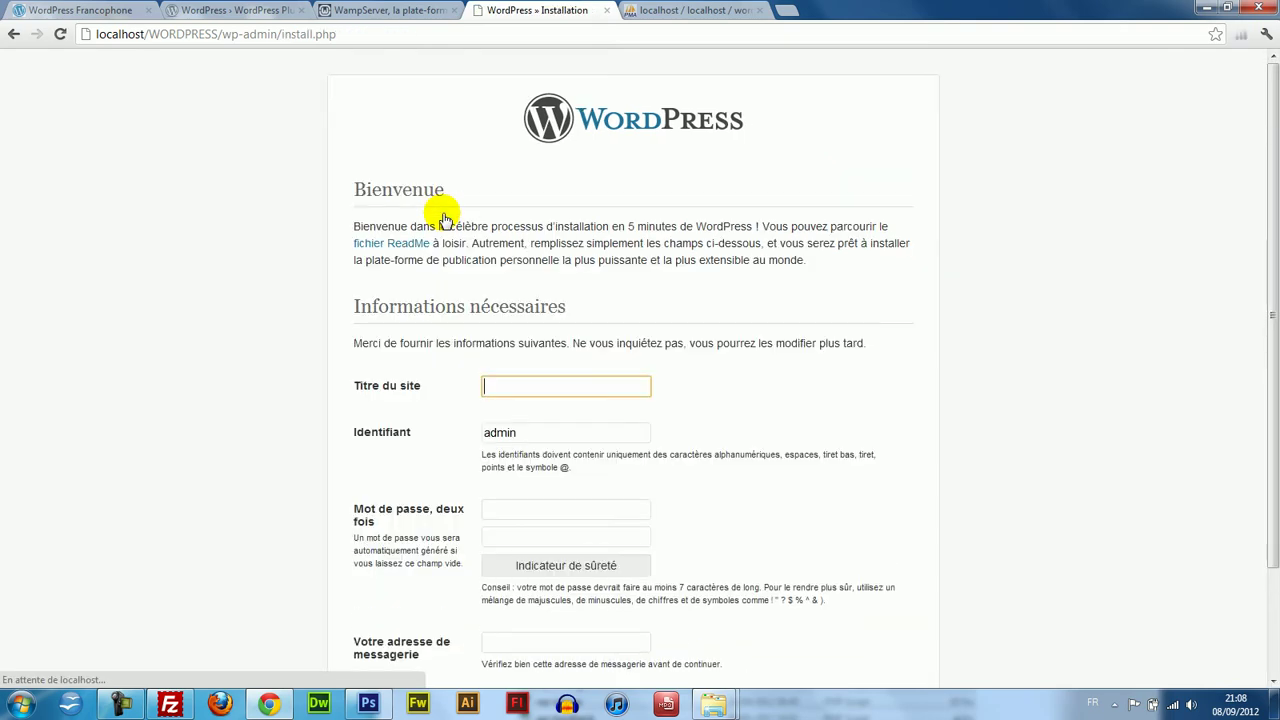
left_click_drag(1272, 250, 1272, 178)
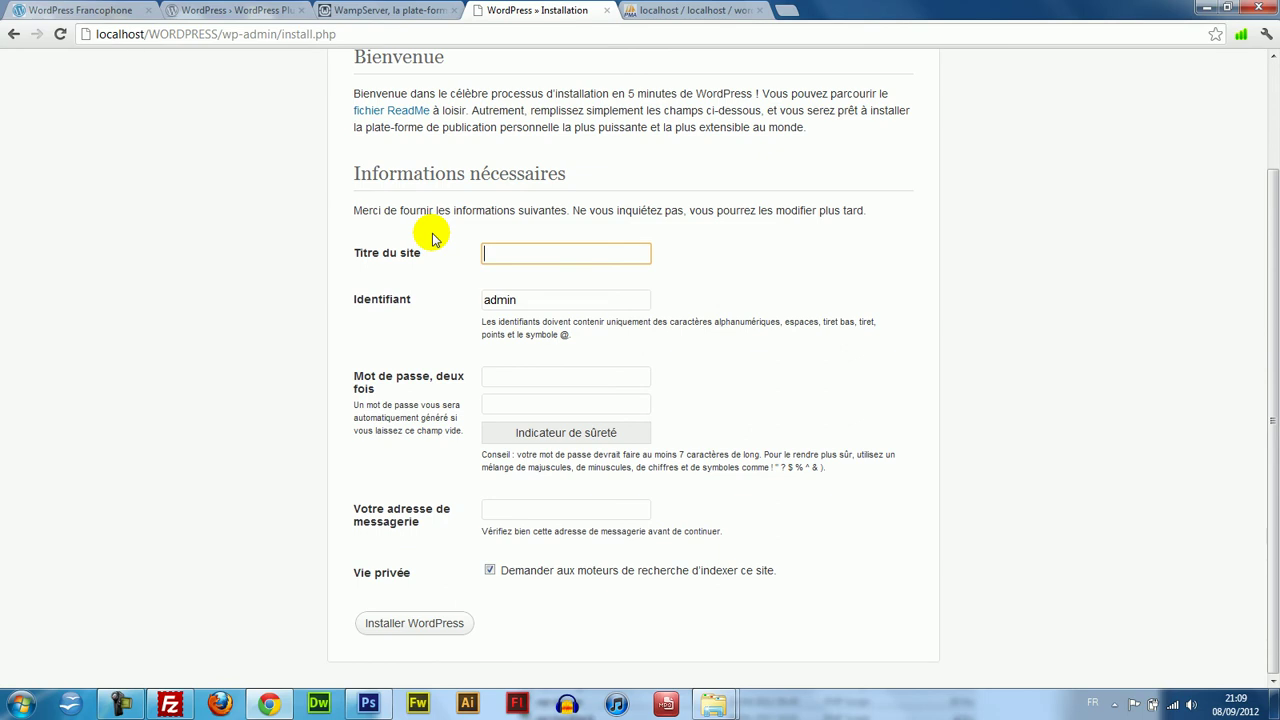
type("TE DE TEST")
key("Tab")
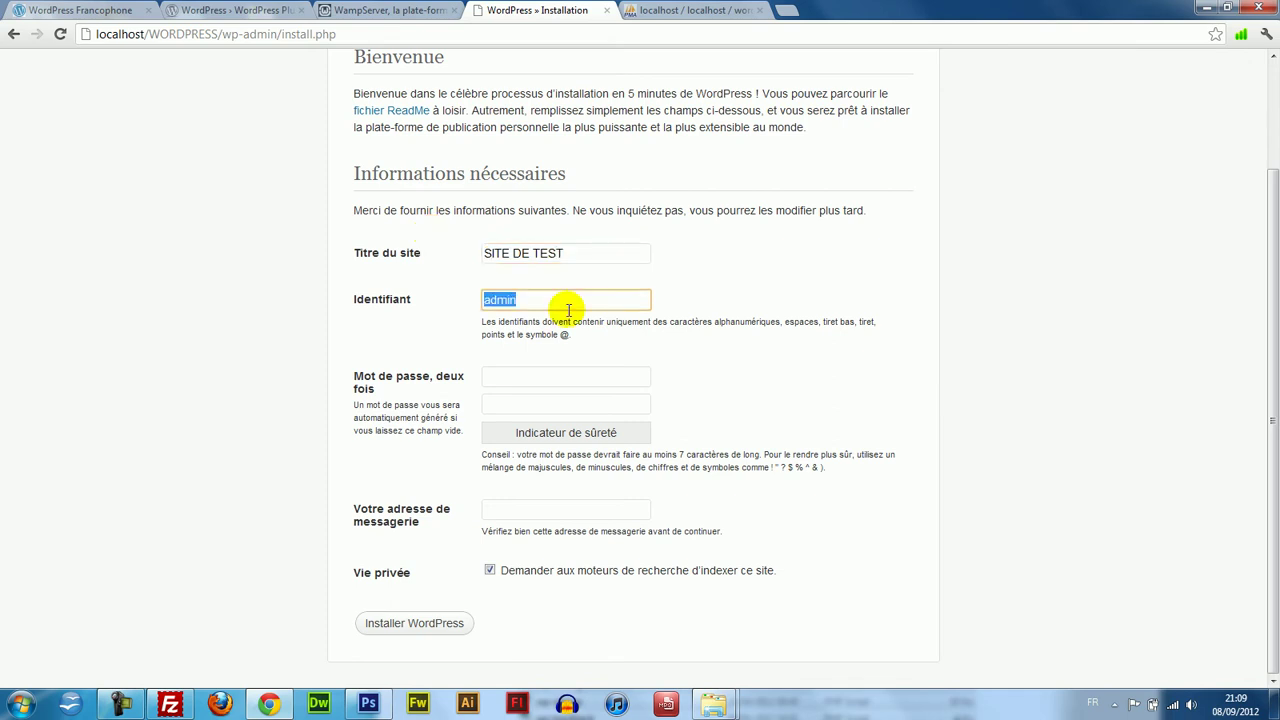
type("Weetrax")
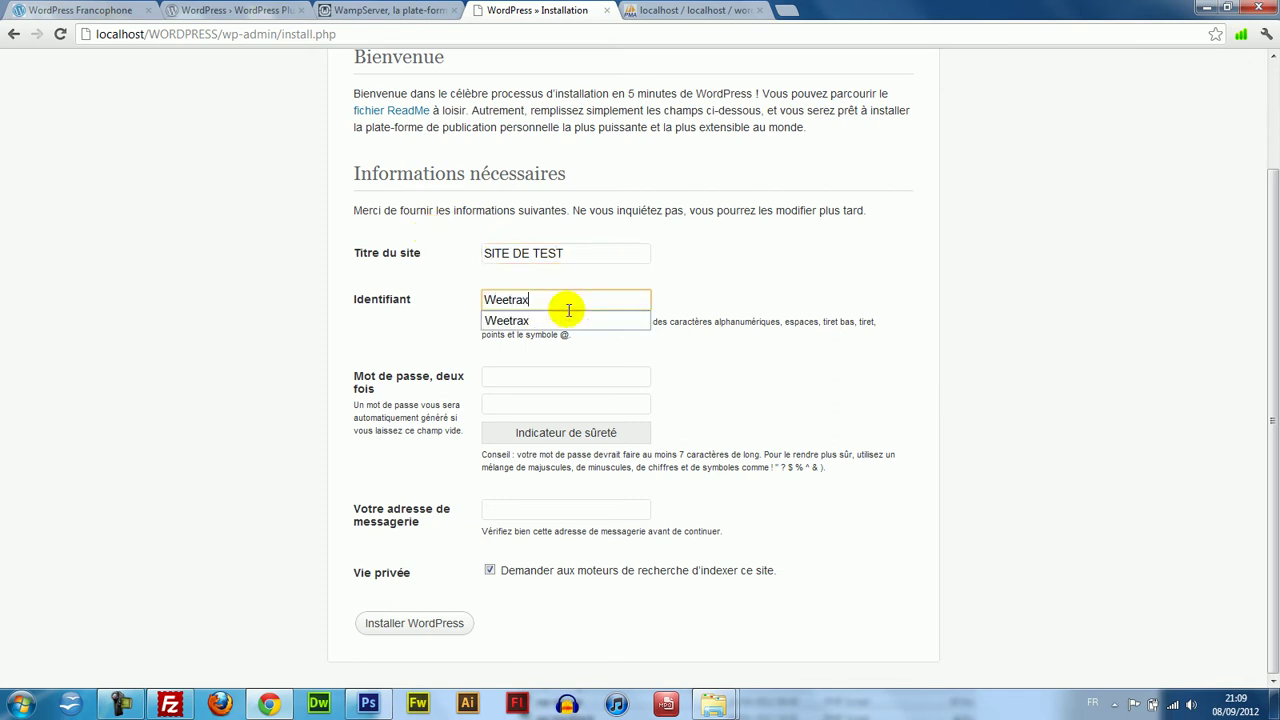
key("Tab")
type("ain")
key("Tab")
type("ad")
left_click(674, 341)
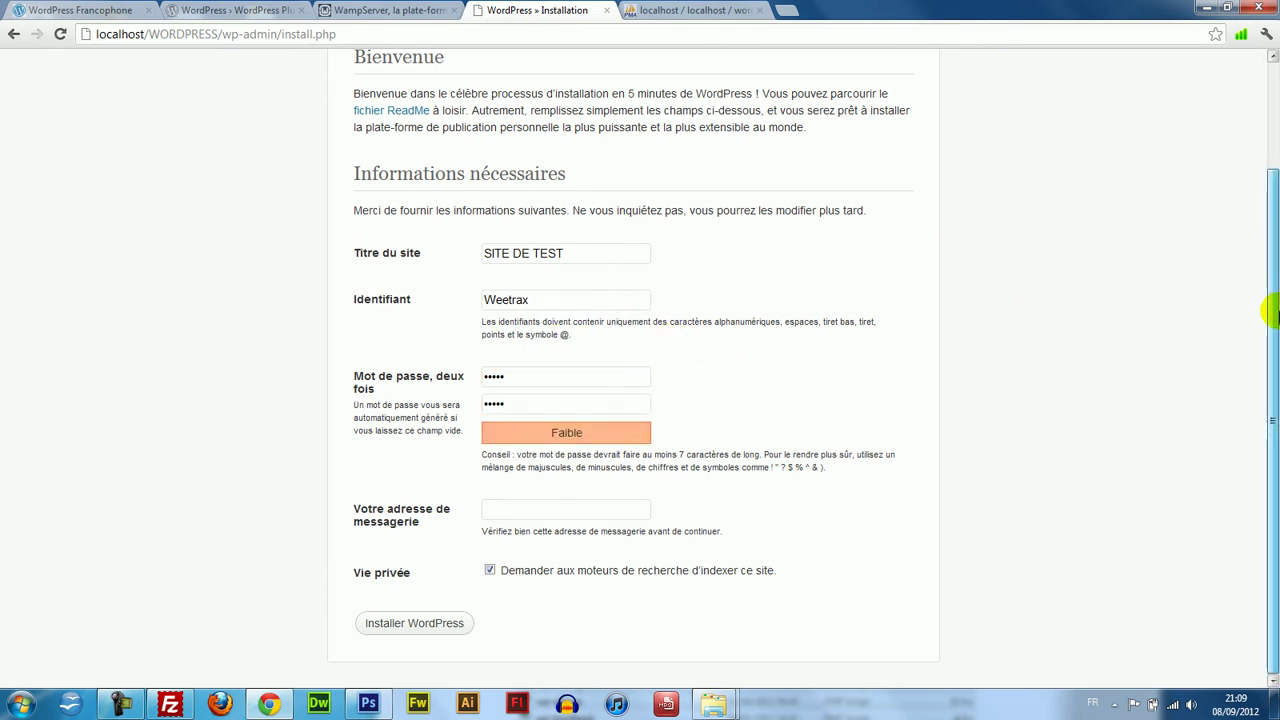
Replace the autofilled address with the administrator's e-mail address.
left_click(530, 505)
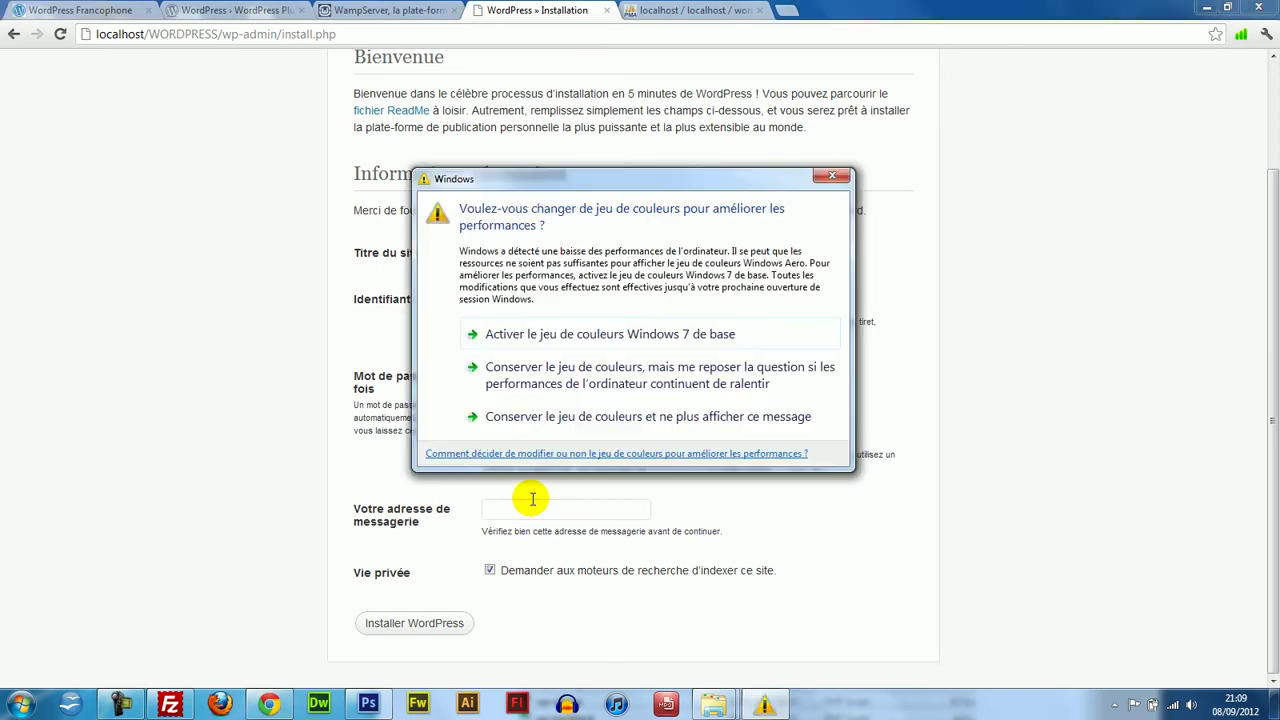
left_click(829, 176)
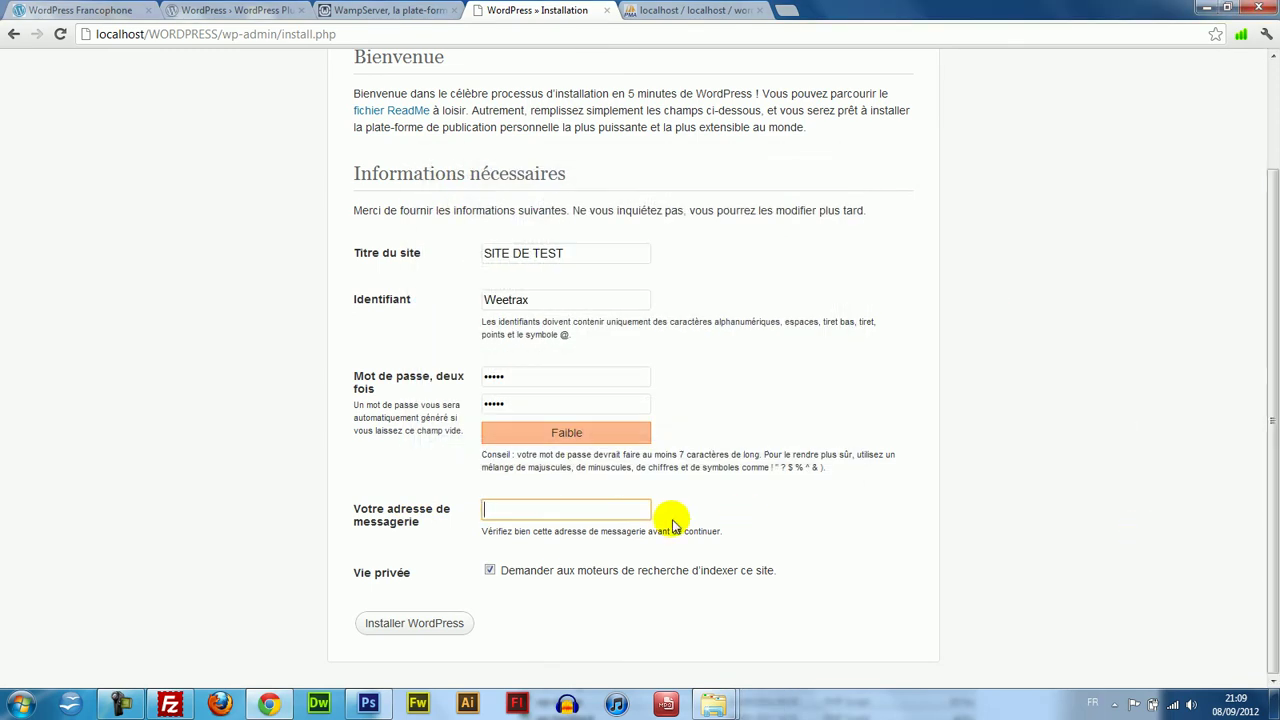
left_click(558, 505)
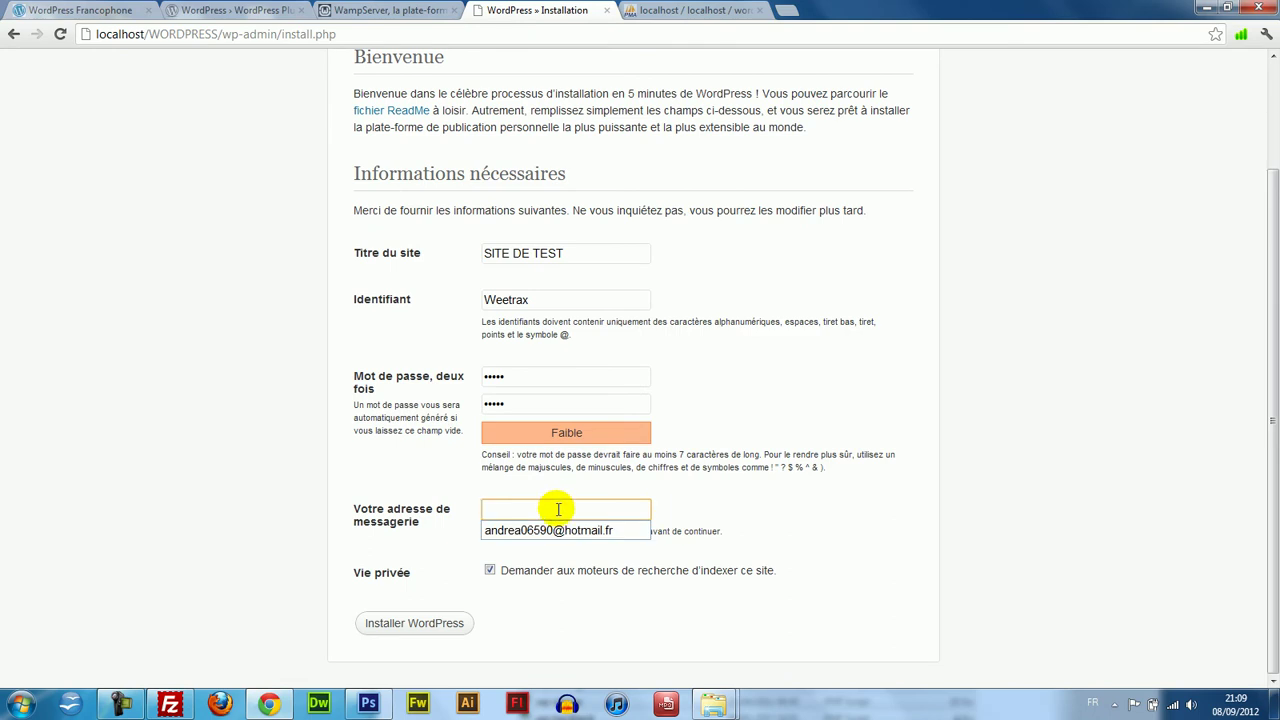
left_click(570, 528)
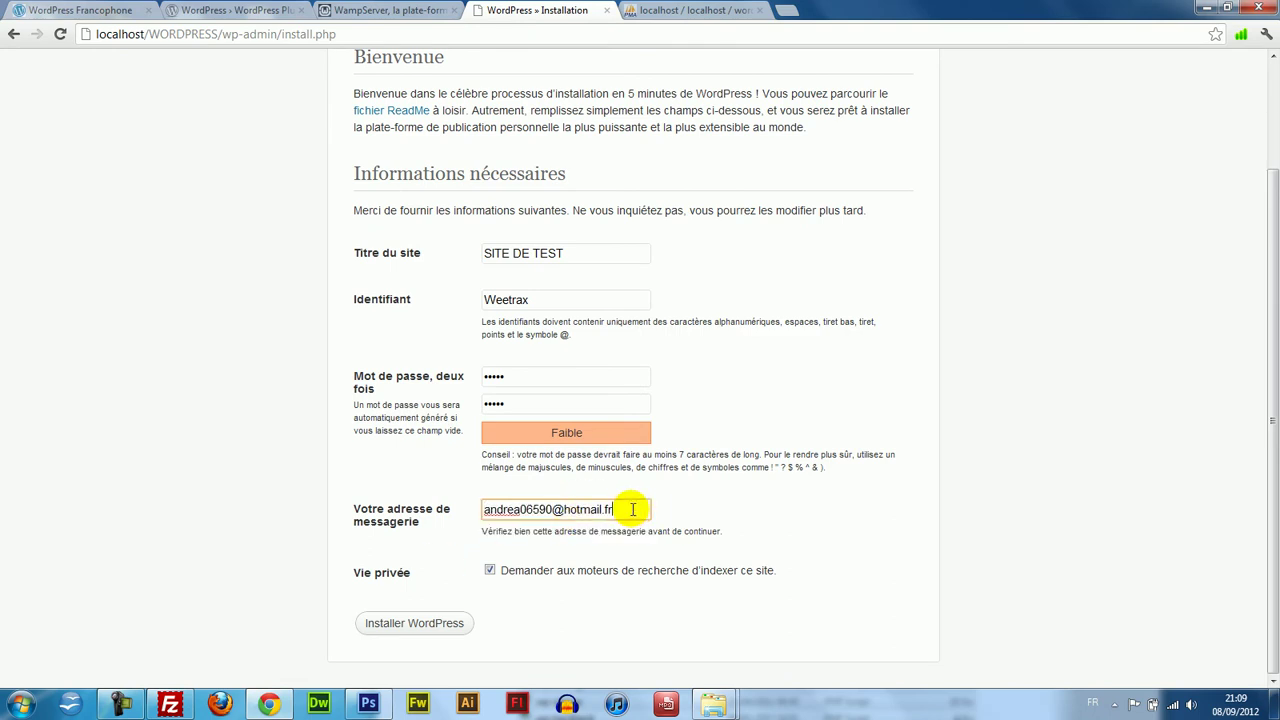
left_click_drag(632, 509, 476, 486)
type("andre")
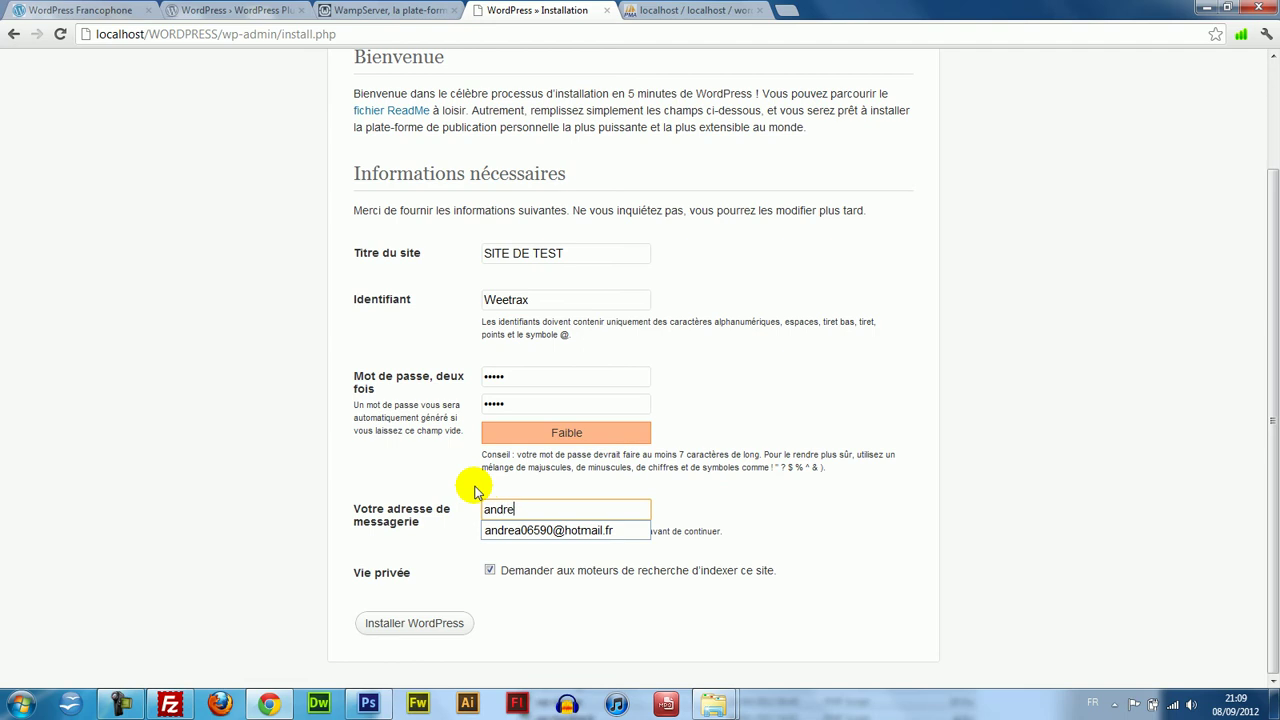
key("BackSpace")
key("BackSpace")
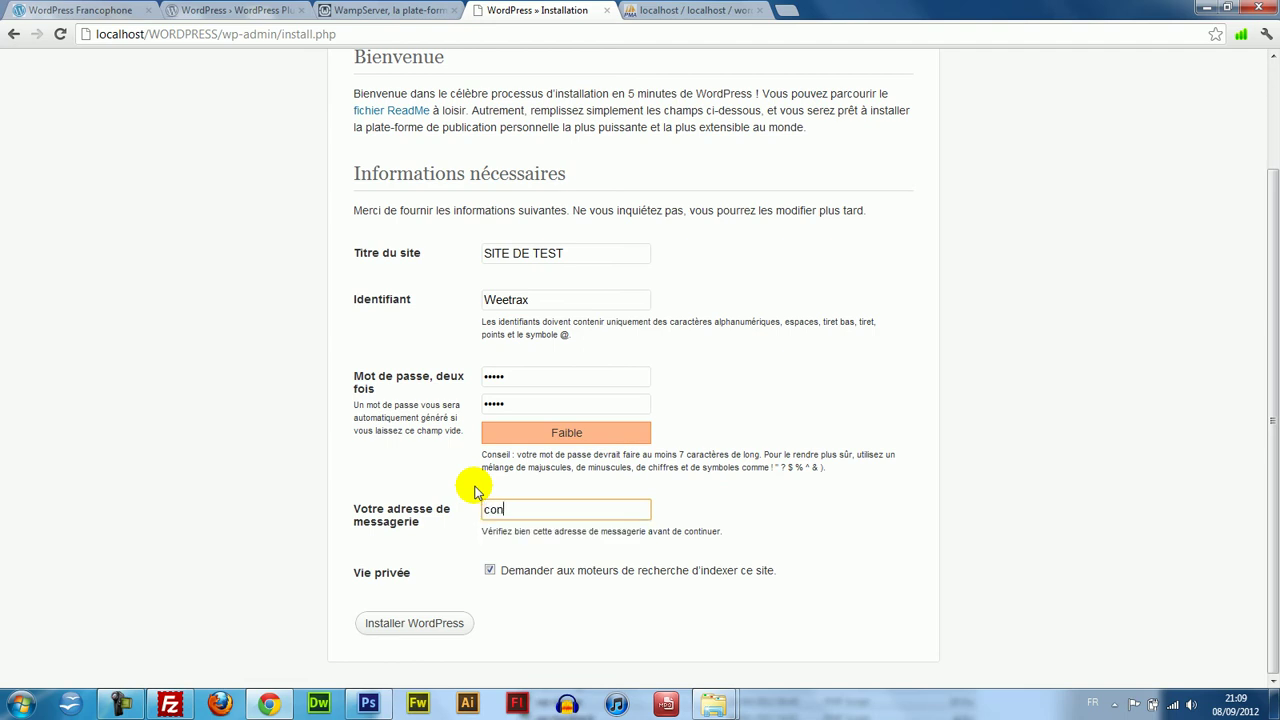
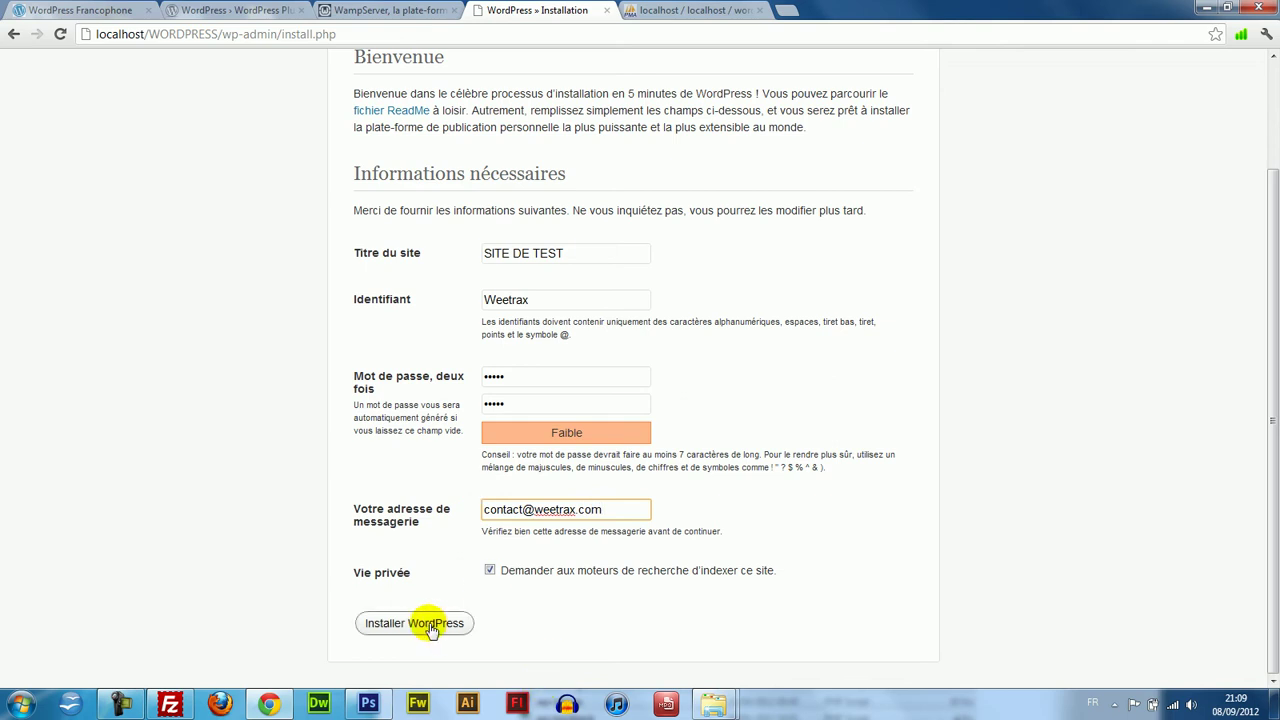
left_click(489, 570)
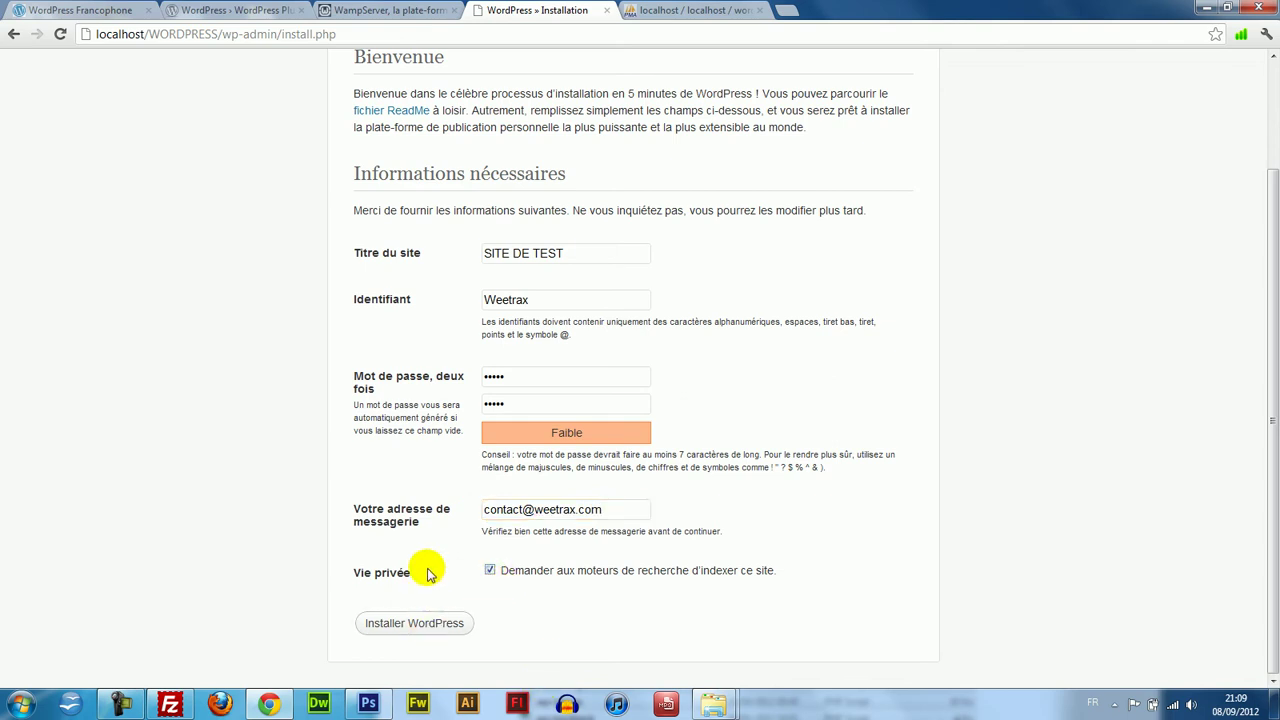
Review the Vie privée option and submit the form with 'Installer WordPress'.
left_click_drag(345, 574, 437, 578)
left_click(458, 578)
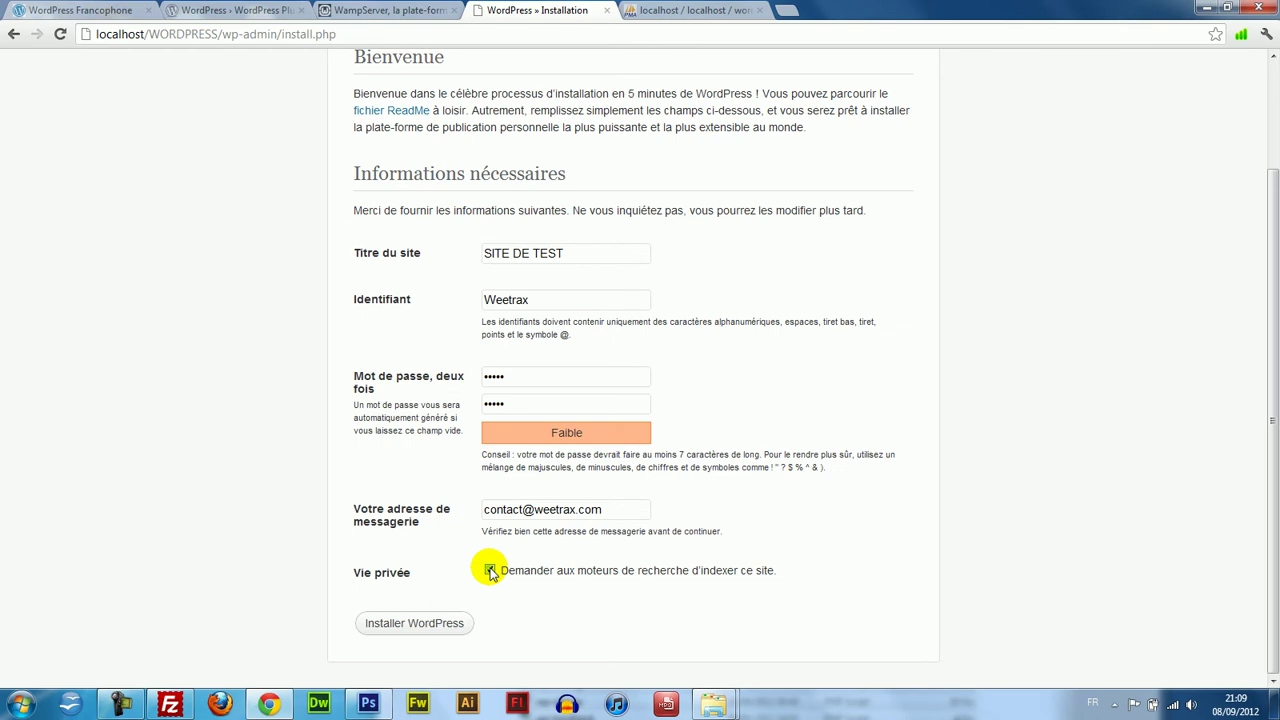
left_click_drag(331, 563, 433, 576)
left_click(433, 576)
left_click_drag(343, 560, 397, 575)
left_click(397, 575)
left_click(418, 622)
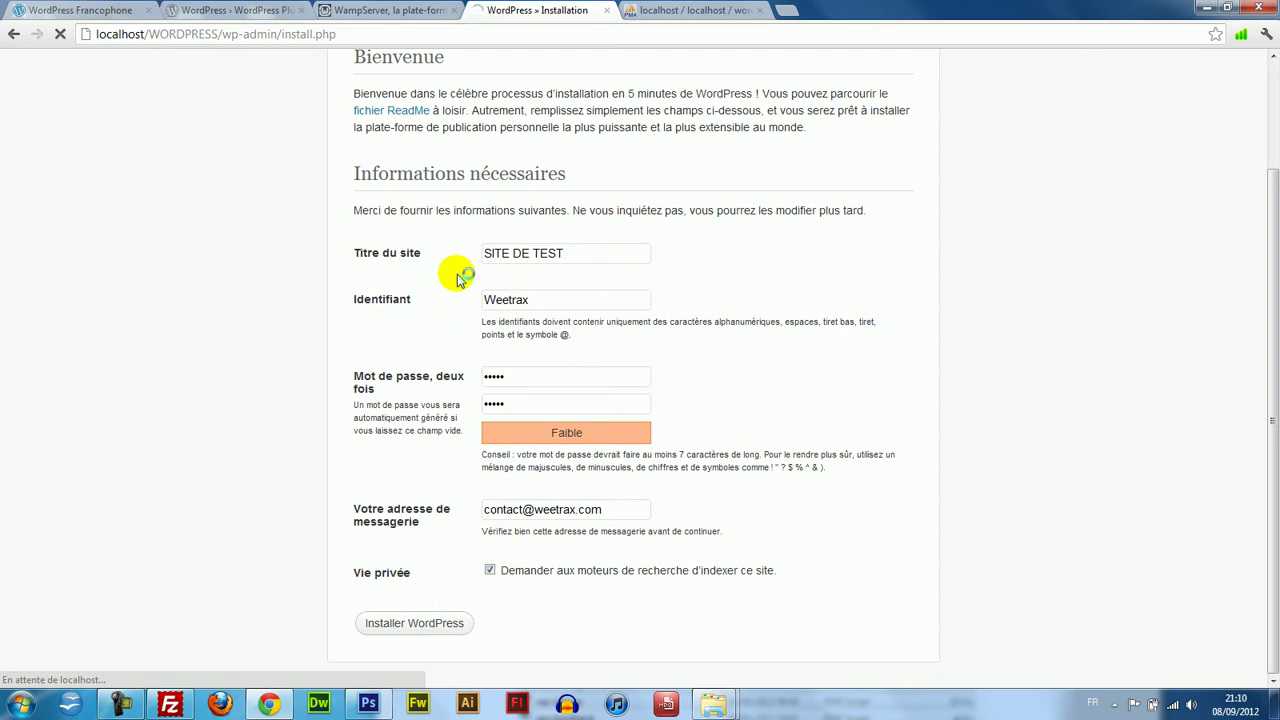
Log in to SITE DE TEST with the saved administrator username and its password.
left_click_drag(1272, 293, 1272, 74)
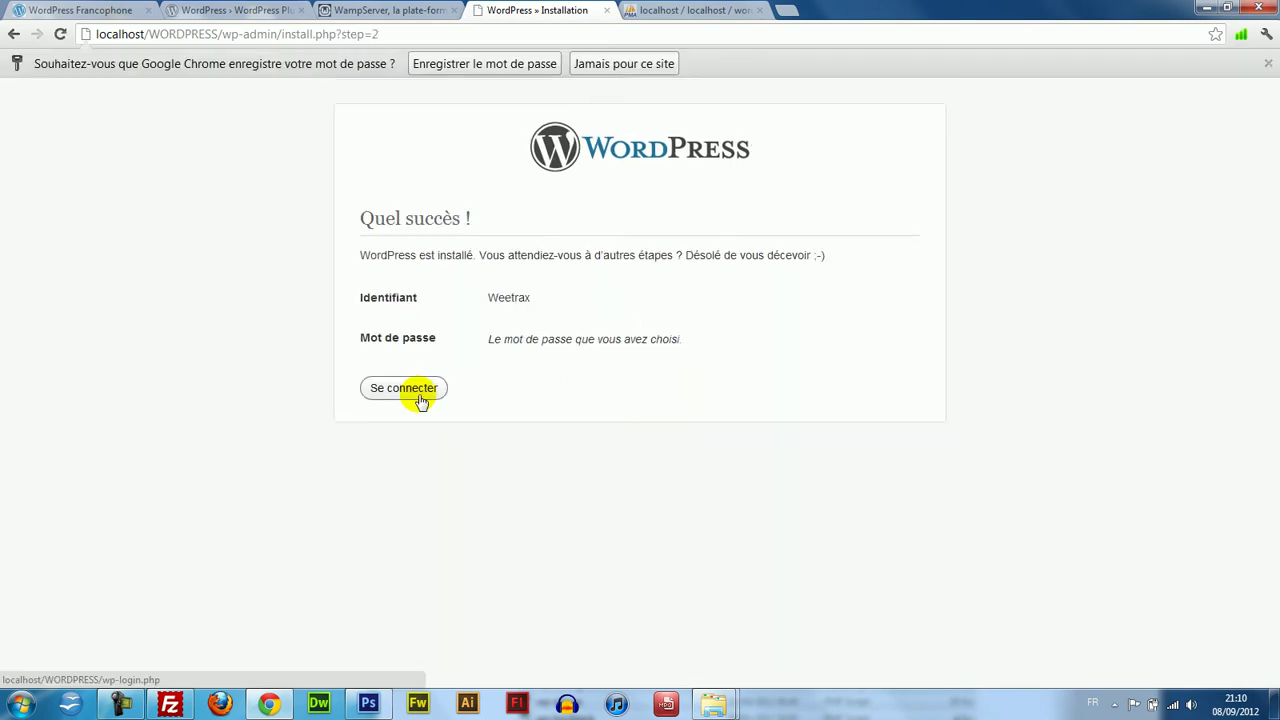
left_click(421, 400)
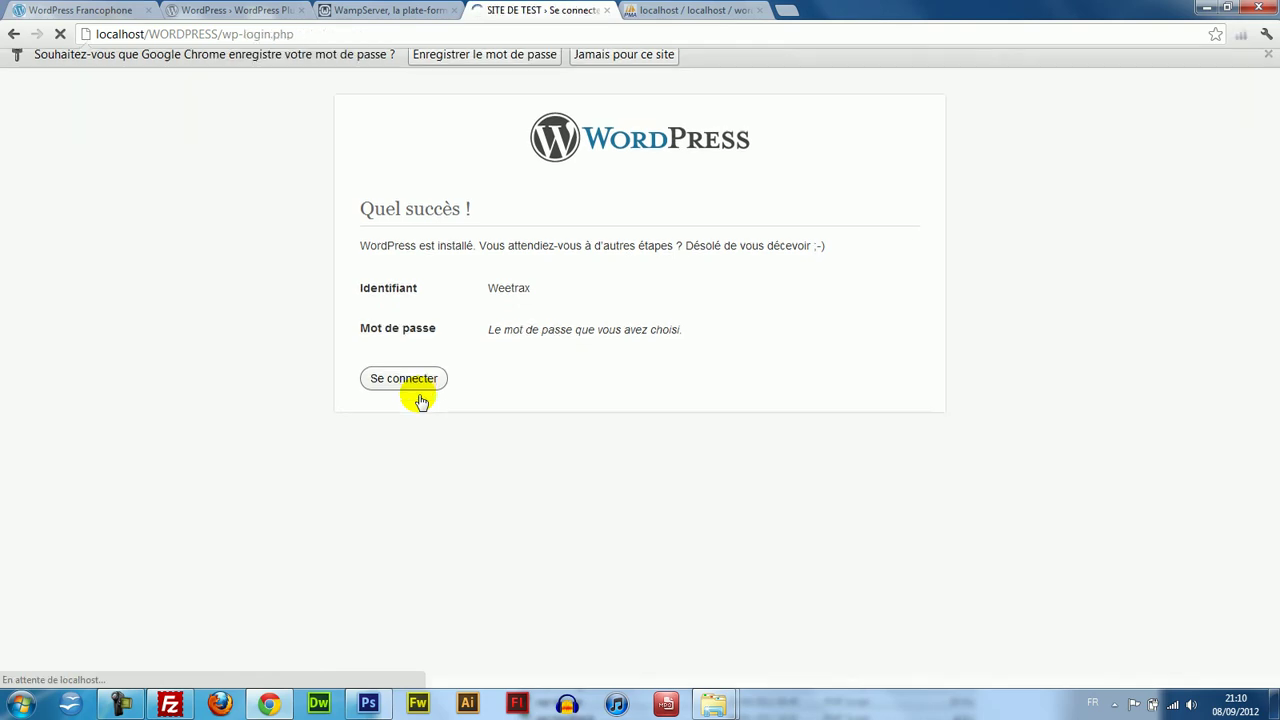
left_click(619, 262)
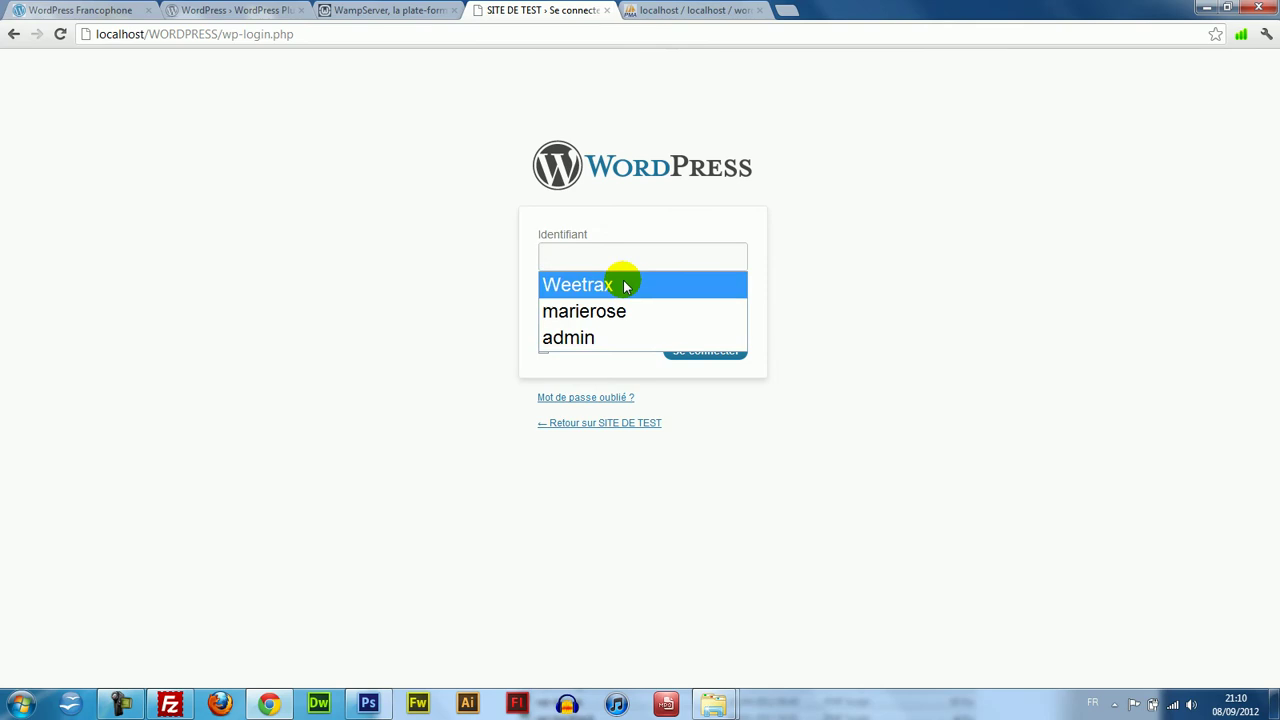
left_click(624, 285)
left_click(631, 308)
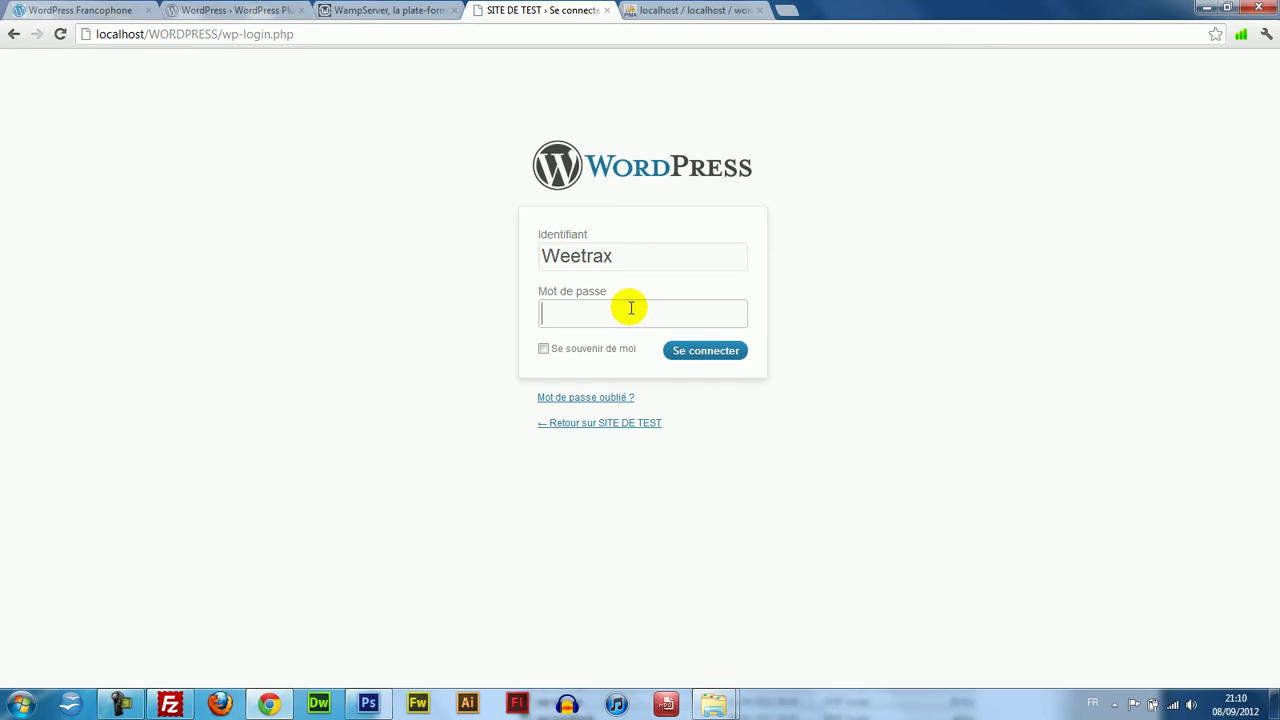
type("•••••")
left_click(678, 351)
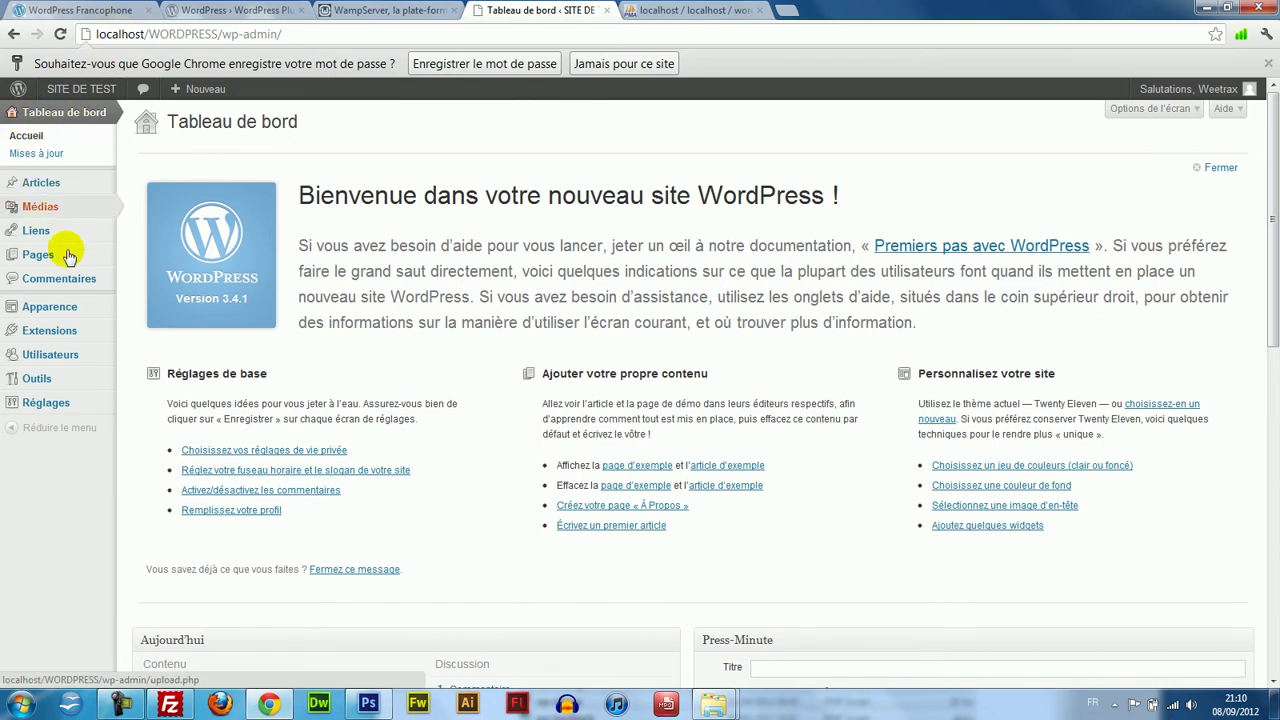
Look over the SITE DE TEST admin bar and sidebar menus, and close the Windows colour-scheme warning.
mouse_move(62, 92)
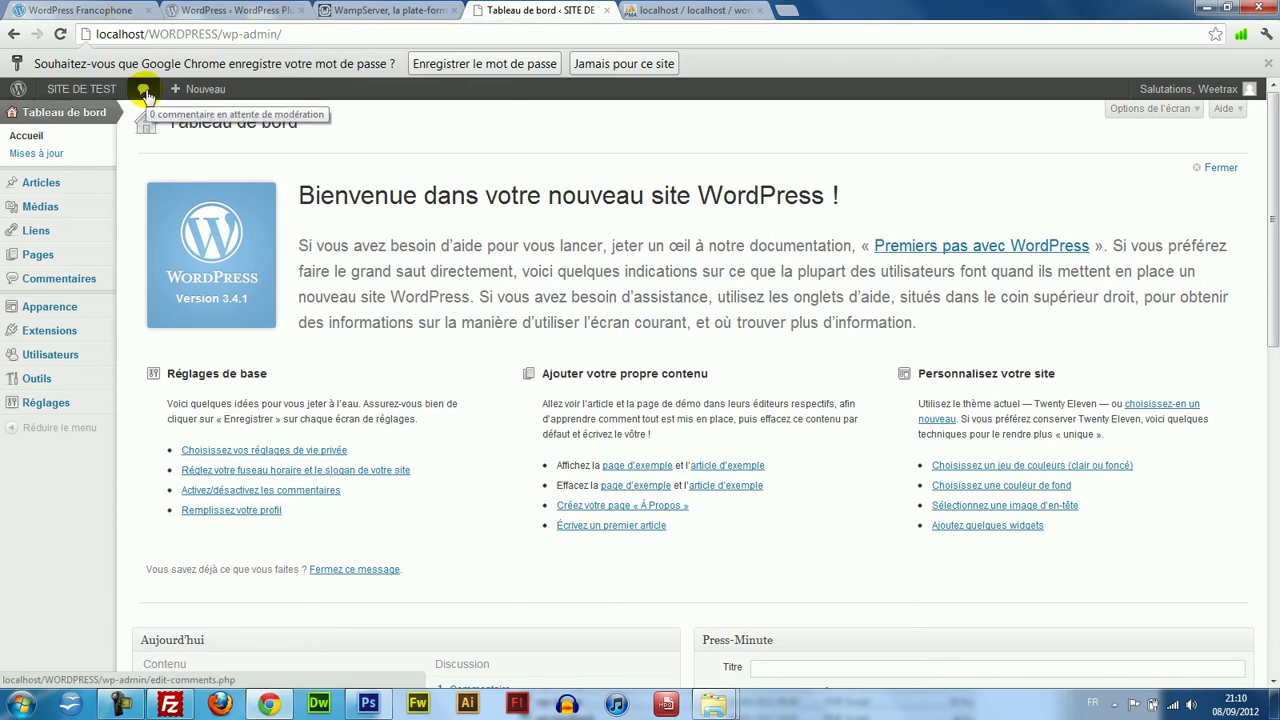
mouse_move(205, 95)
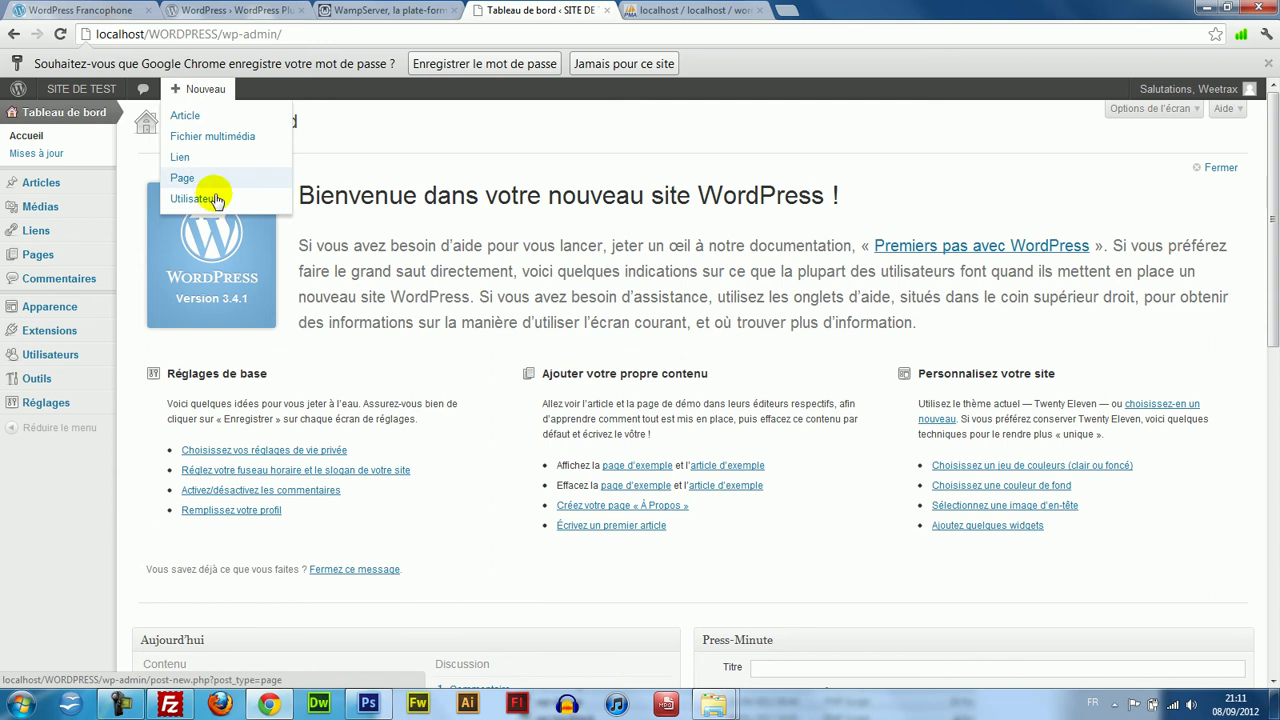
mouse_move(40, 193)
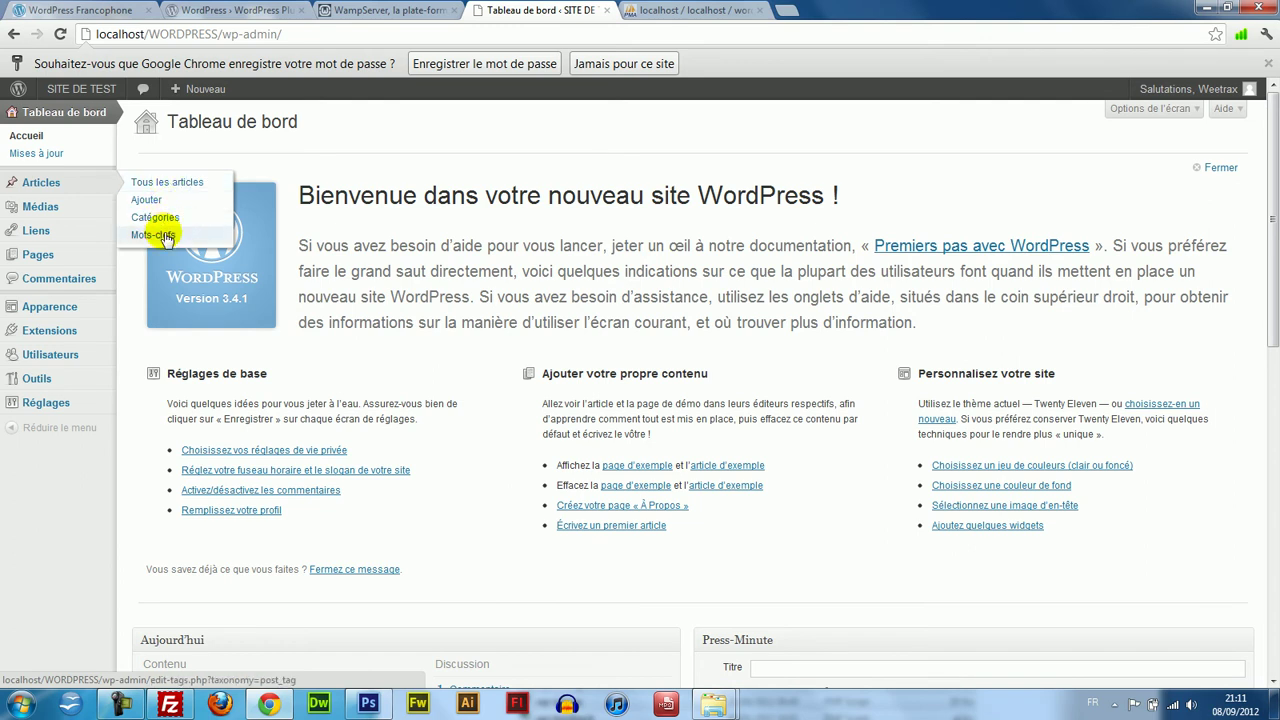
mouse_move(87, 215)
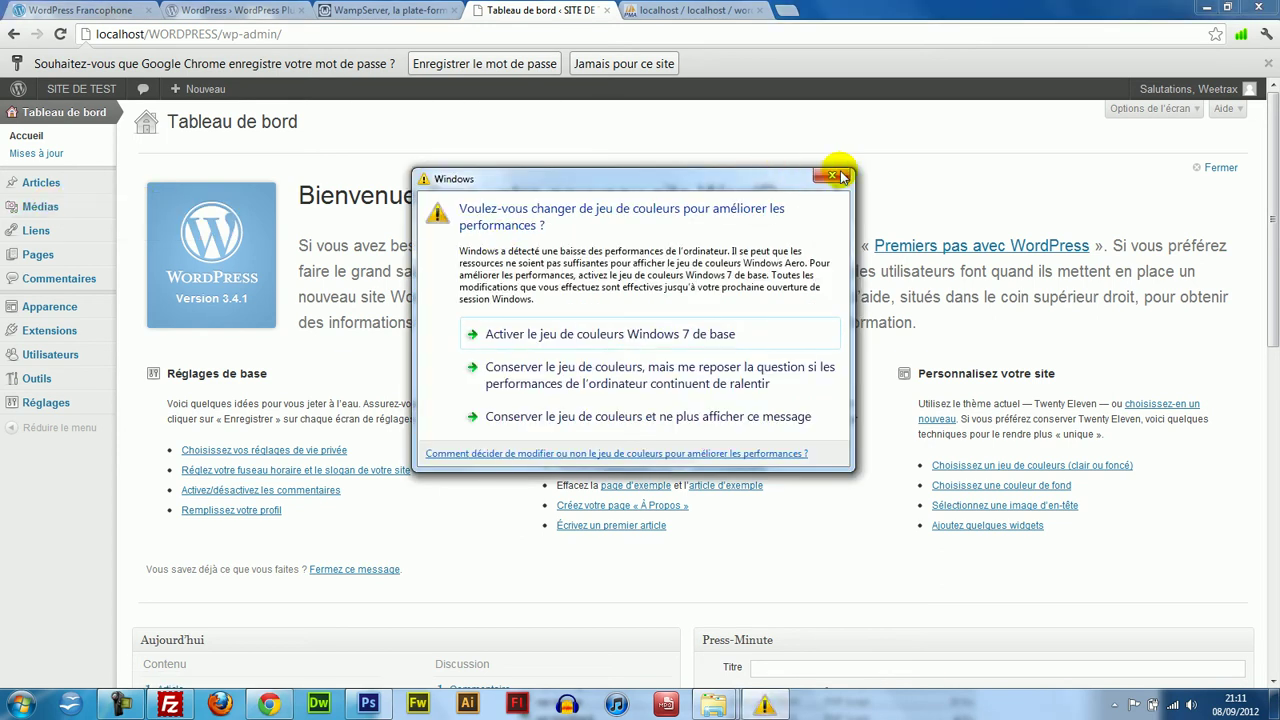
left_click(832, 175)
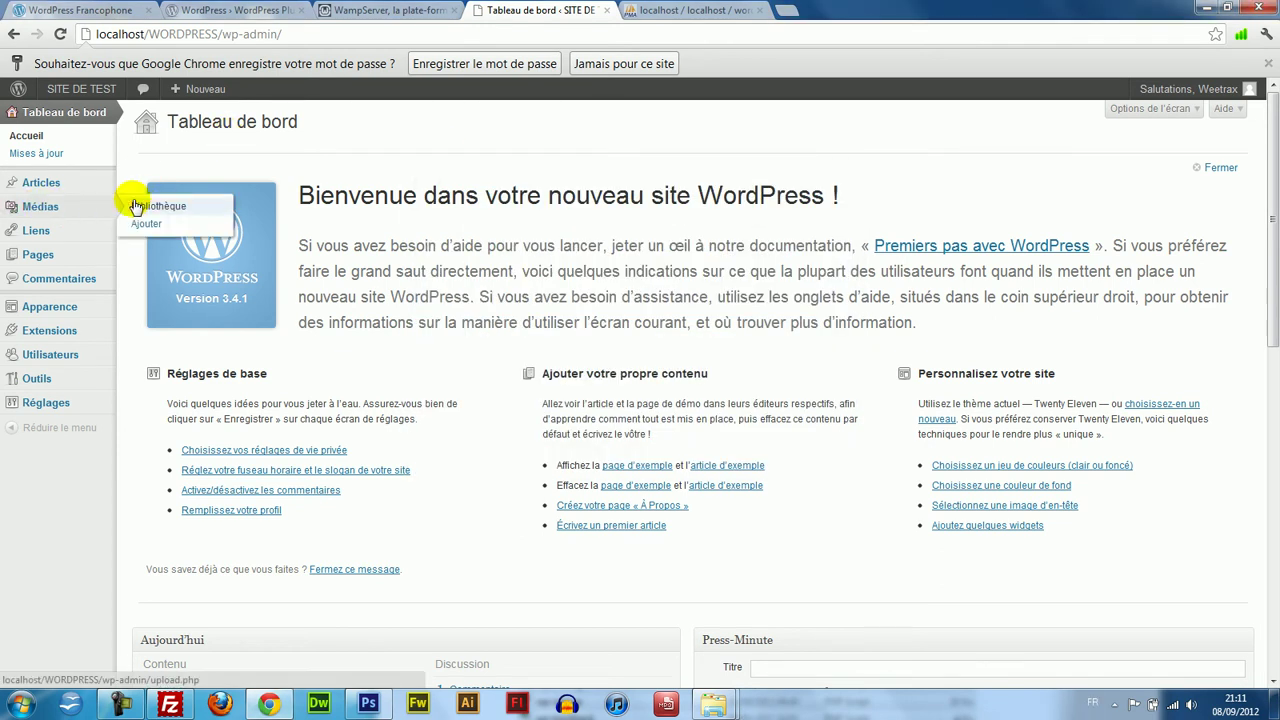
mouse_move(69, 240)
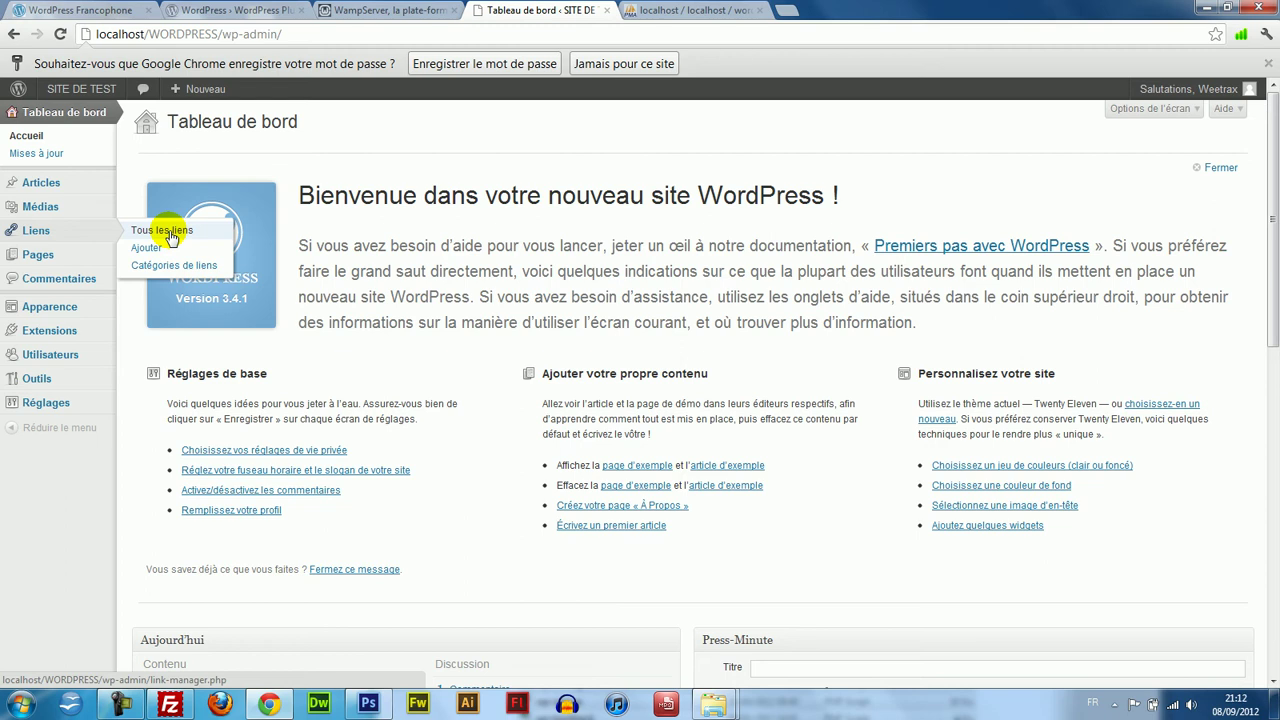
Load weetrax.com/blog in a new browser tab and scroll through its posts.
left_click(786, 10)
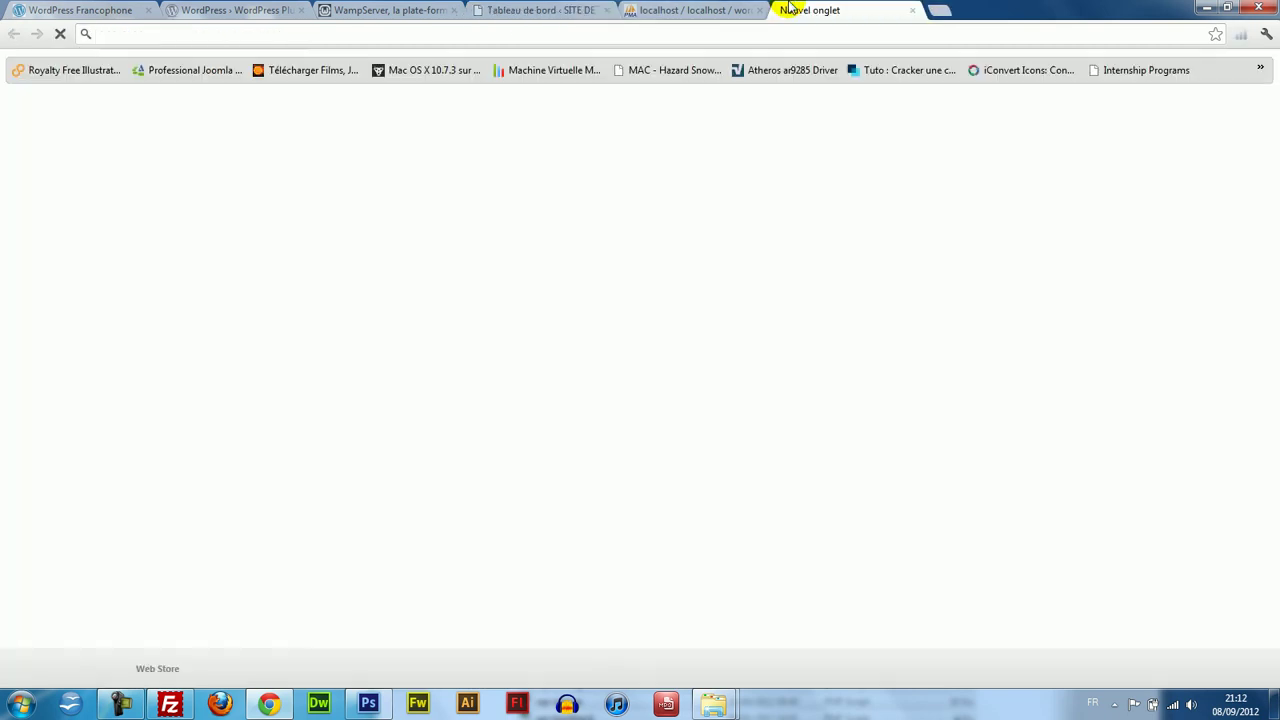
type("weetrax.com/tutoriels/")
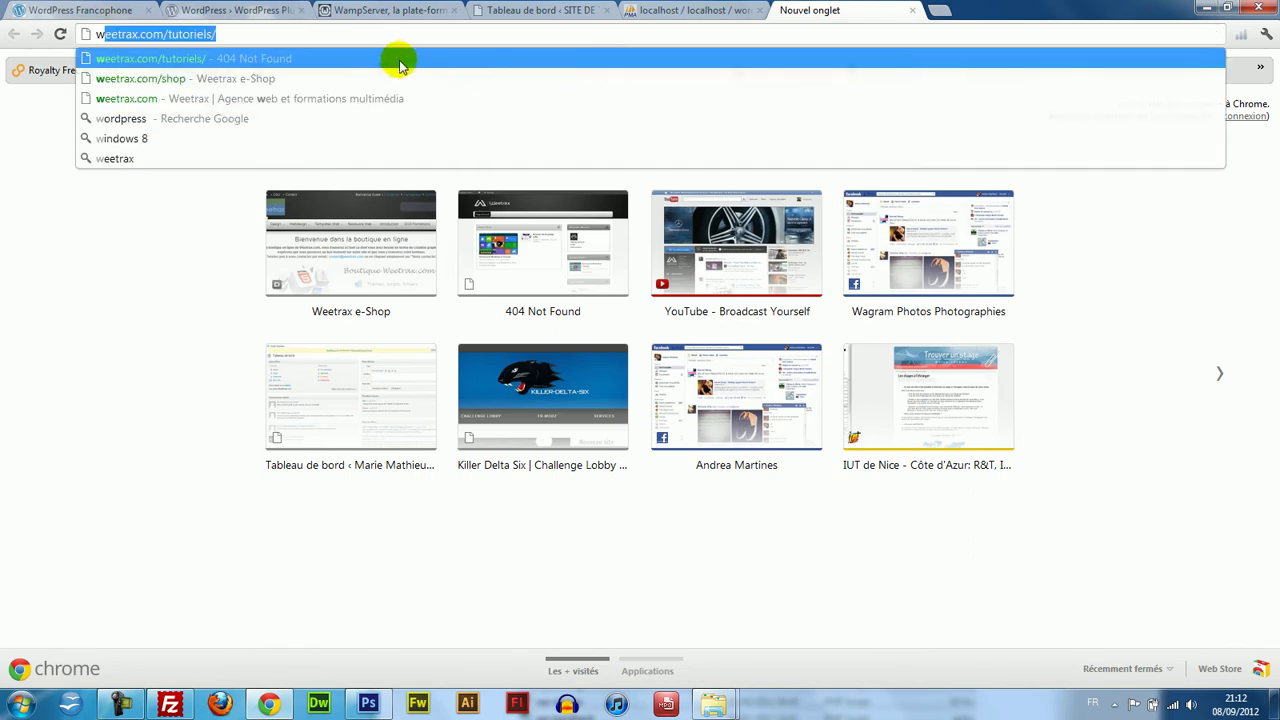
left_click(391, 62)
left_click_drag(223, 32, 164, 34)
type("blo")
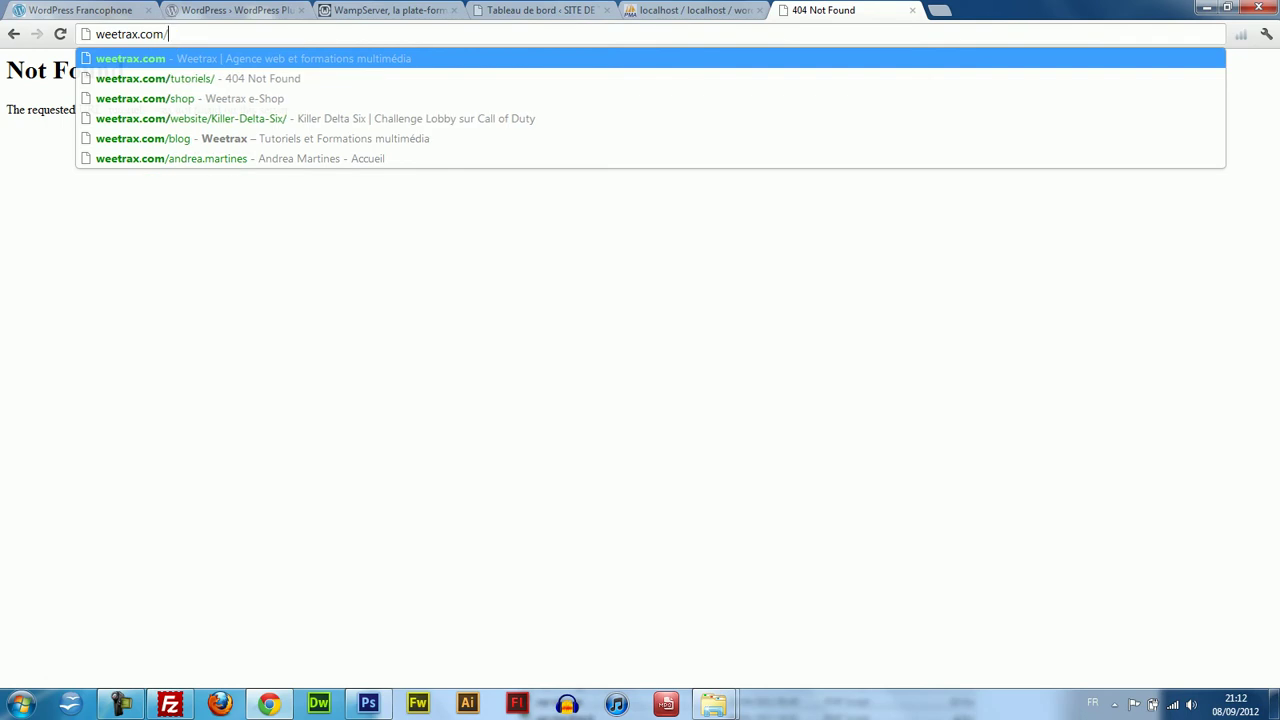
type("g")
key("Return")
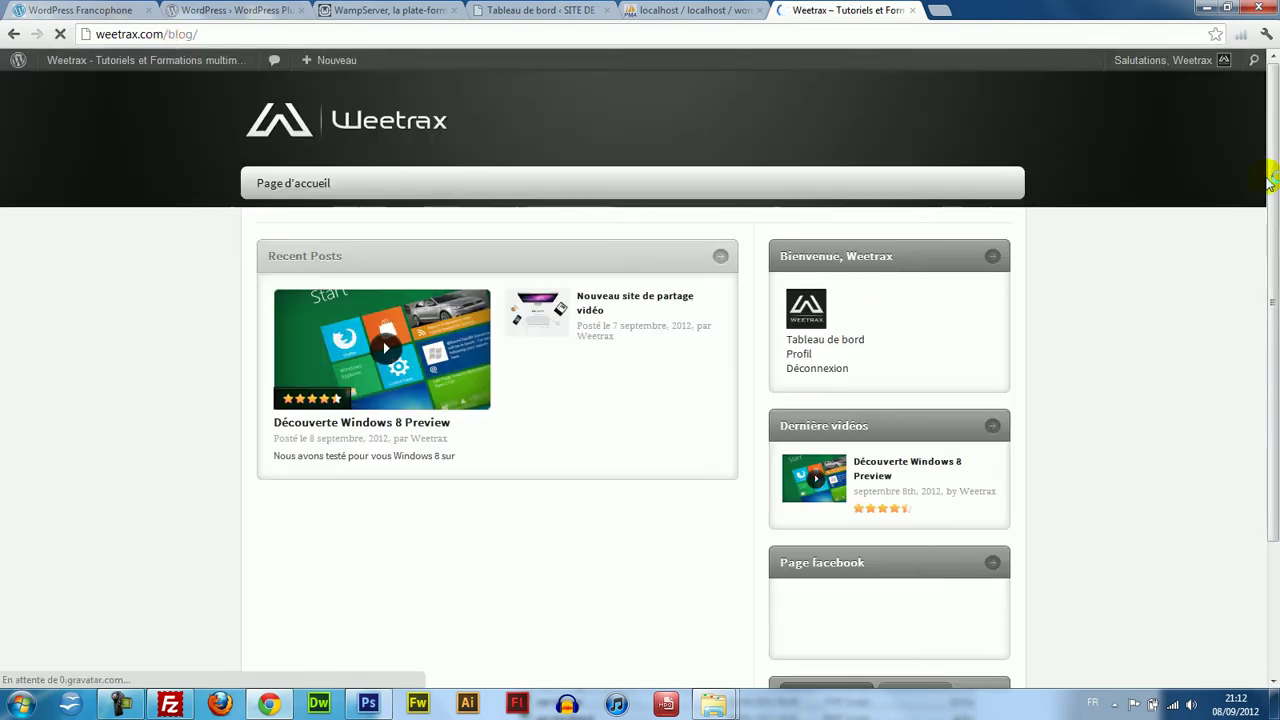
left_click_drag(1268, 177, 1272, 430)
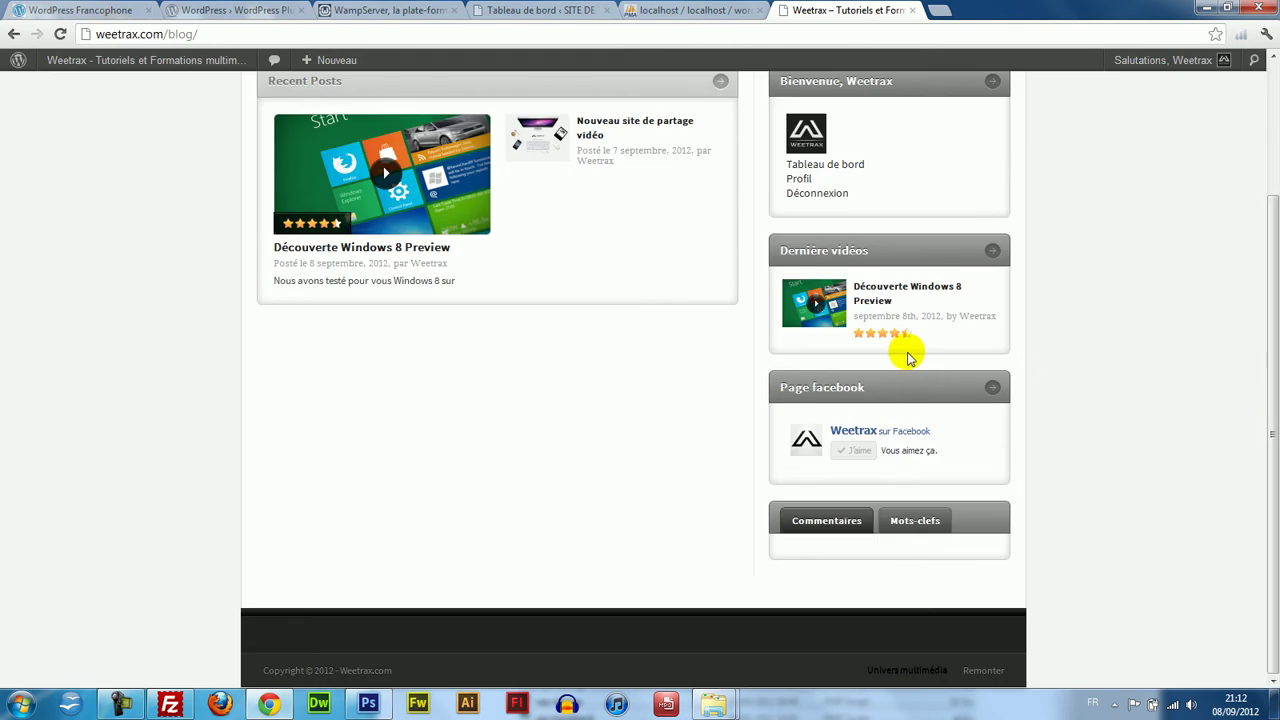
scroll(866, 270, "up", 2)
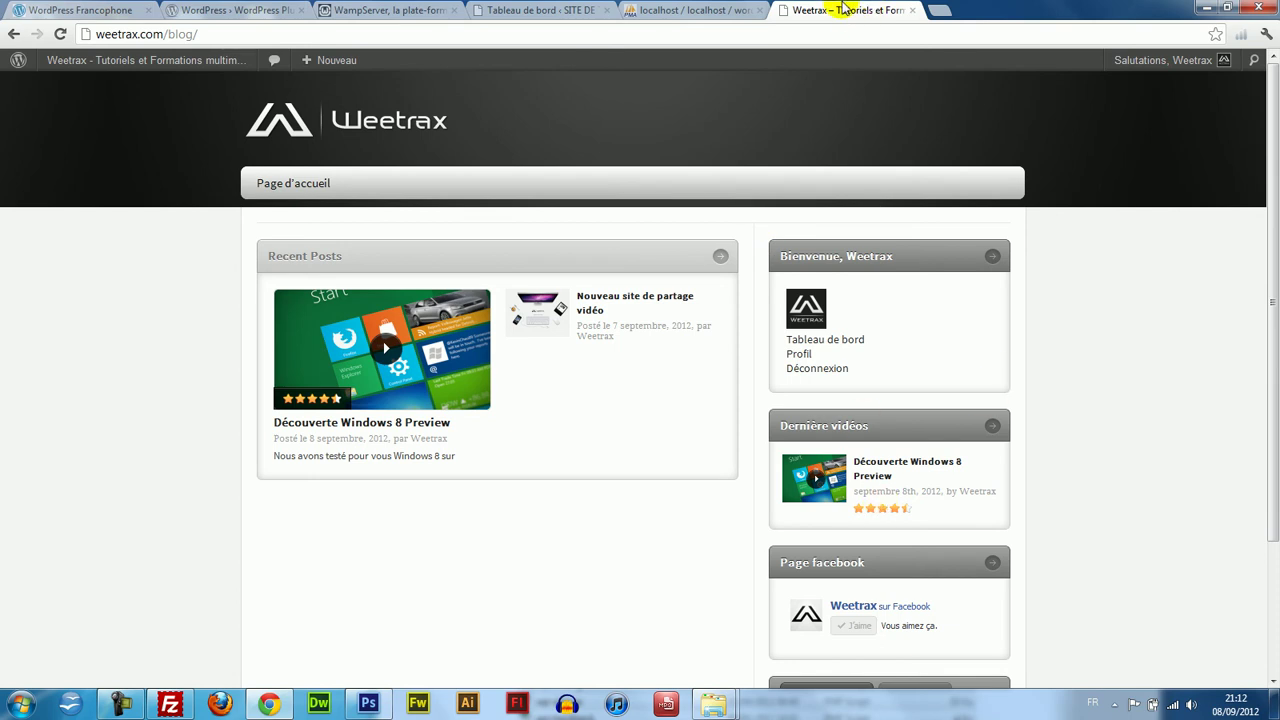
Close the Weetrax tab and go to Apparence > Thèmes in the admin sidebar.
left_click(911, 10)
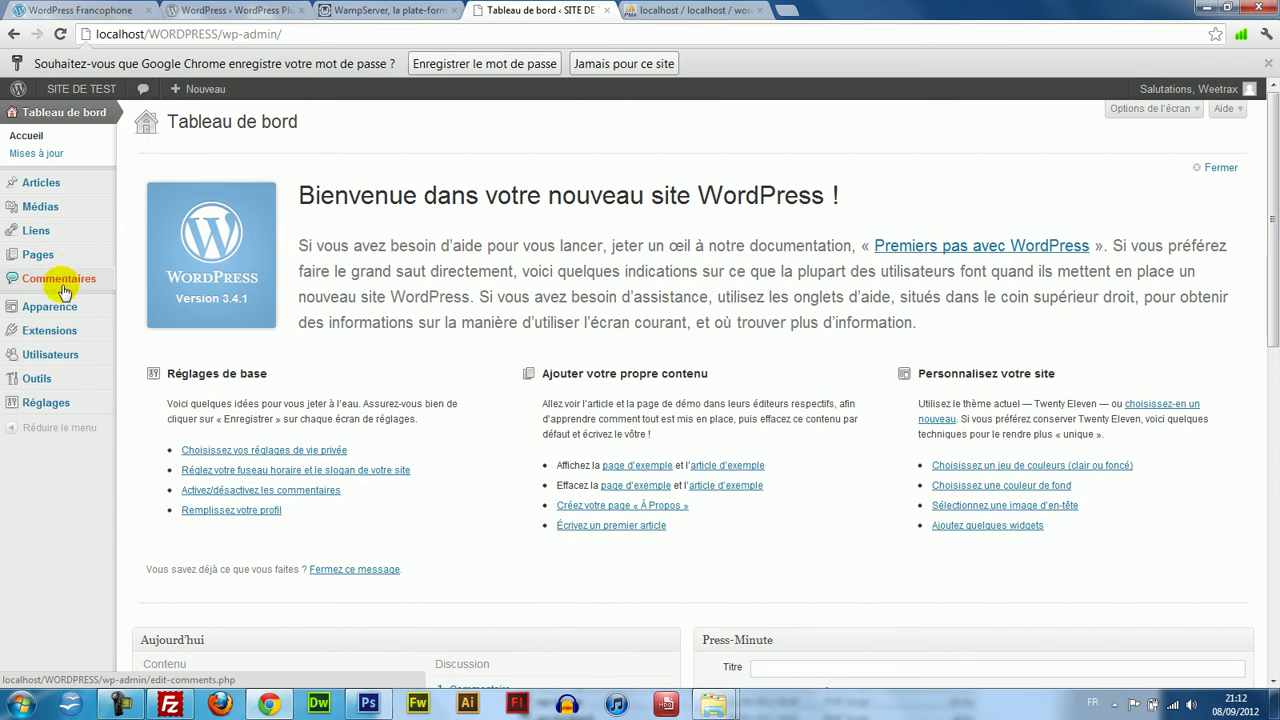
mouse_move(62, 305)
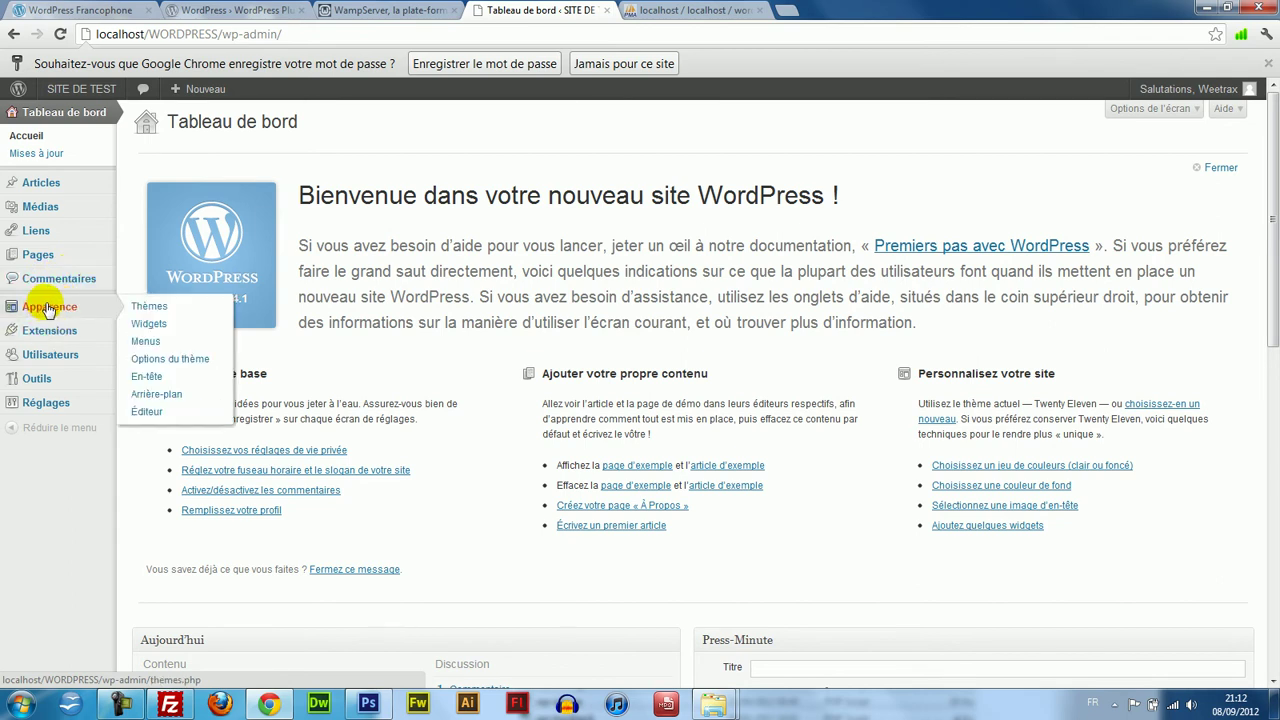
left_click(80, 312)
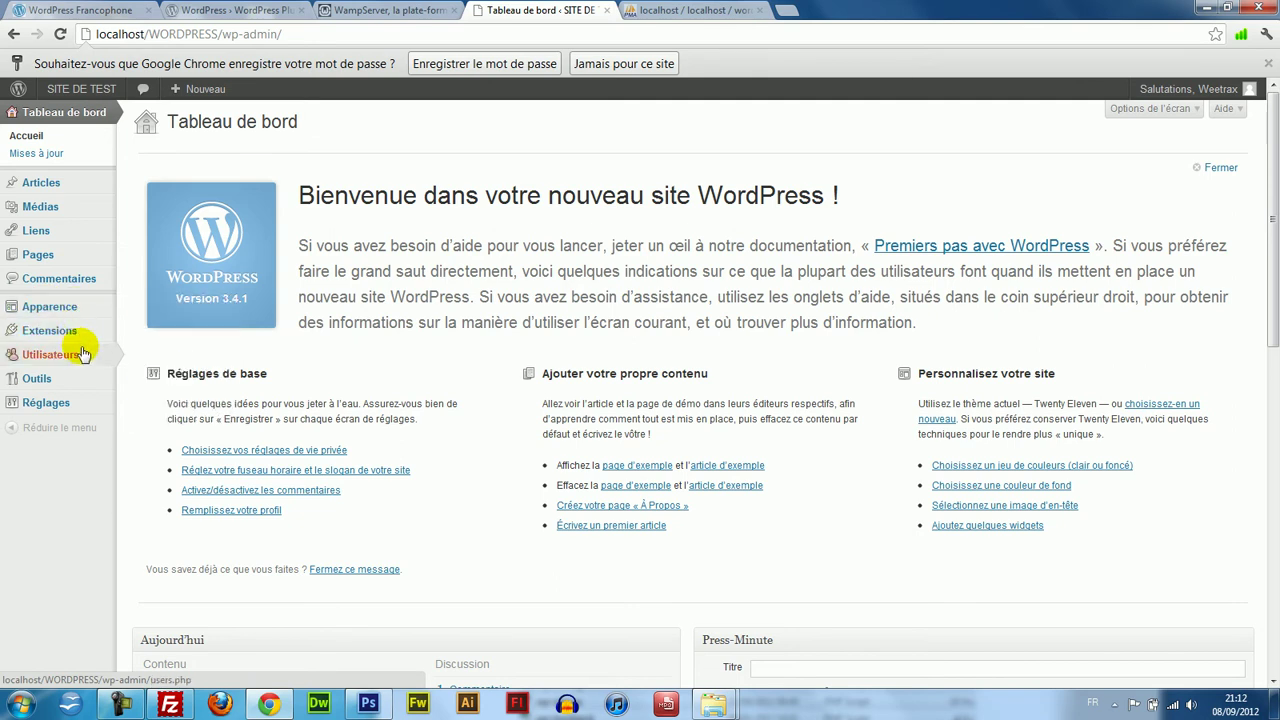
mouse_move(74, 312)
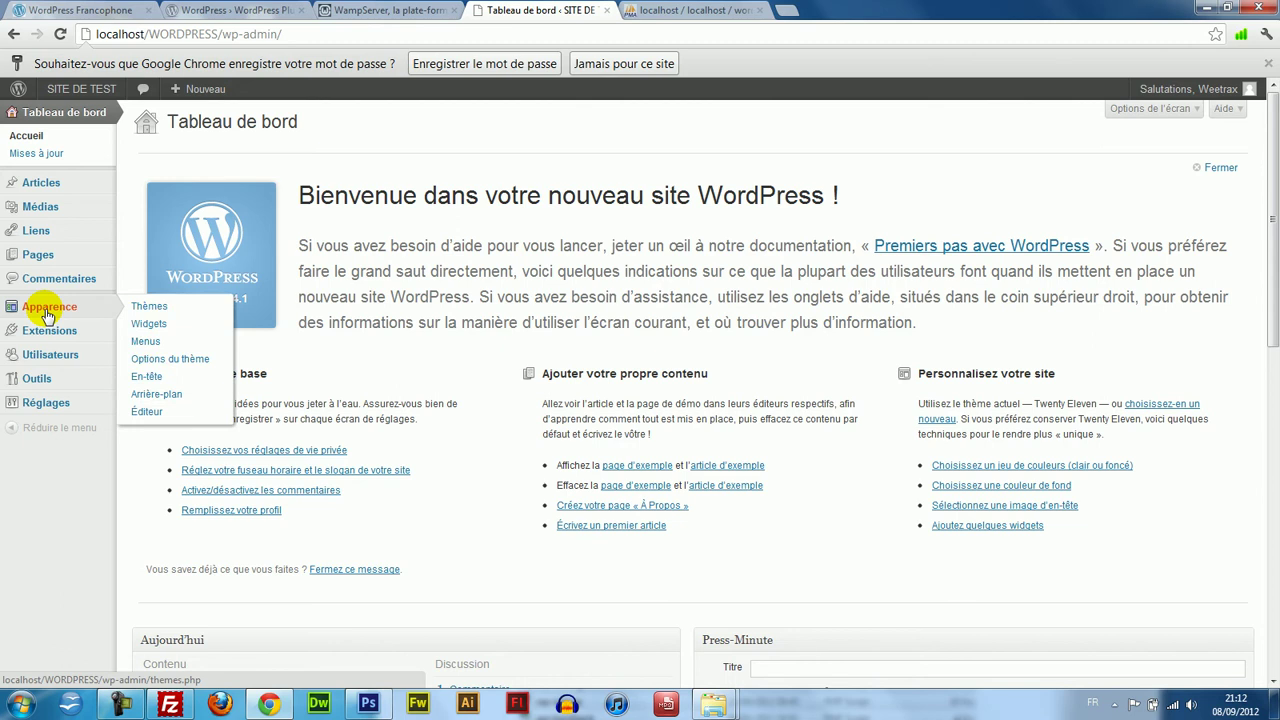
left_click(159, 318)
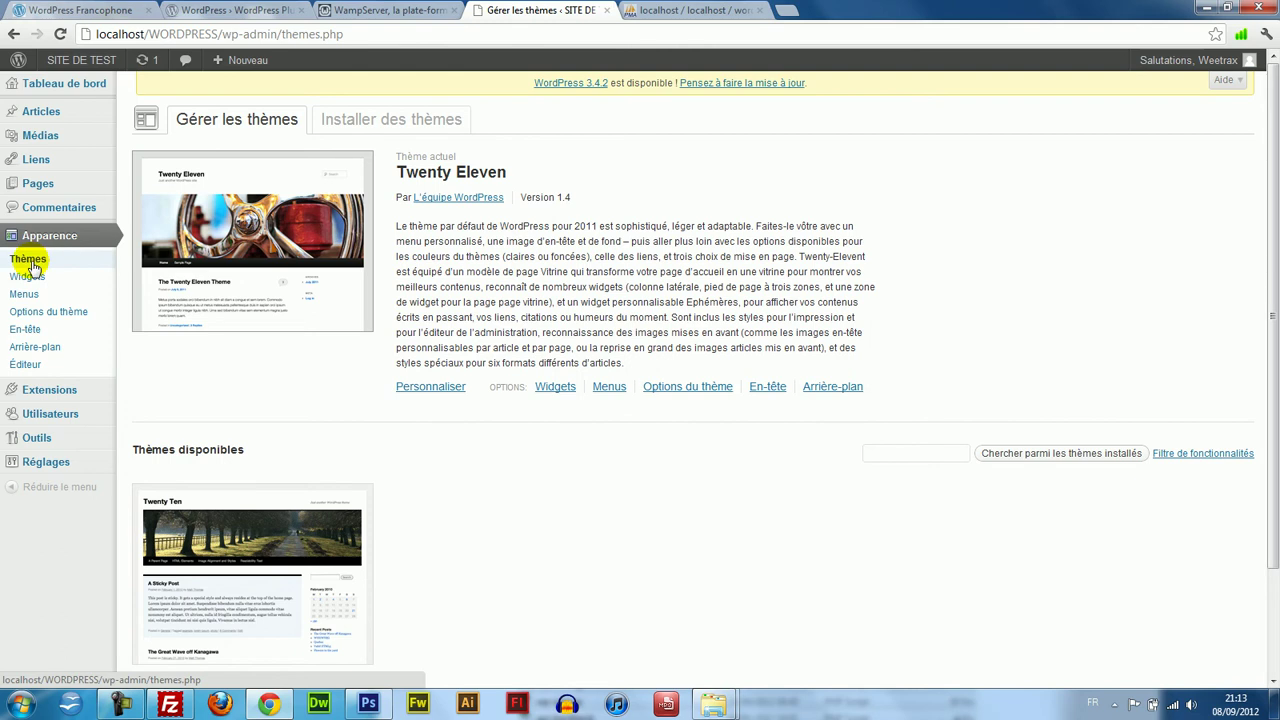
Look over the Widgets and Menus pages under Apparence, starting a new menu name.
left_click(57, 283)
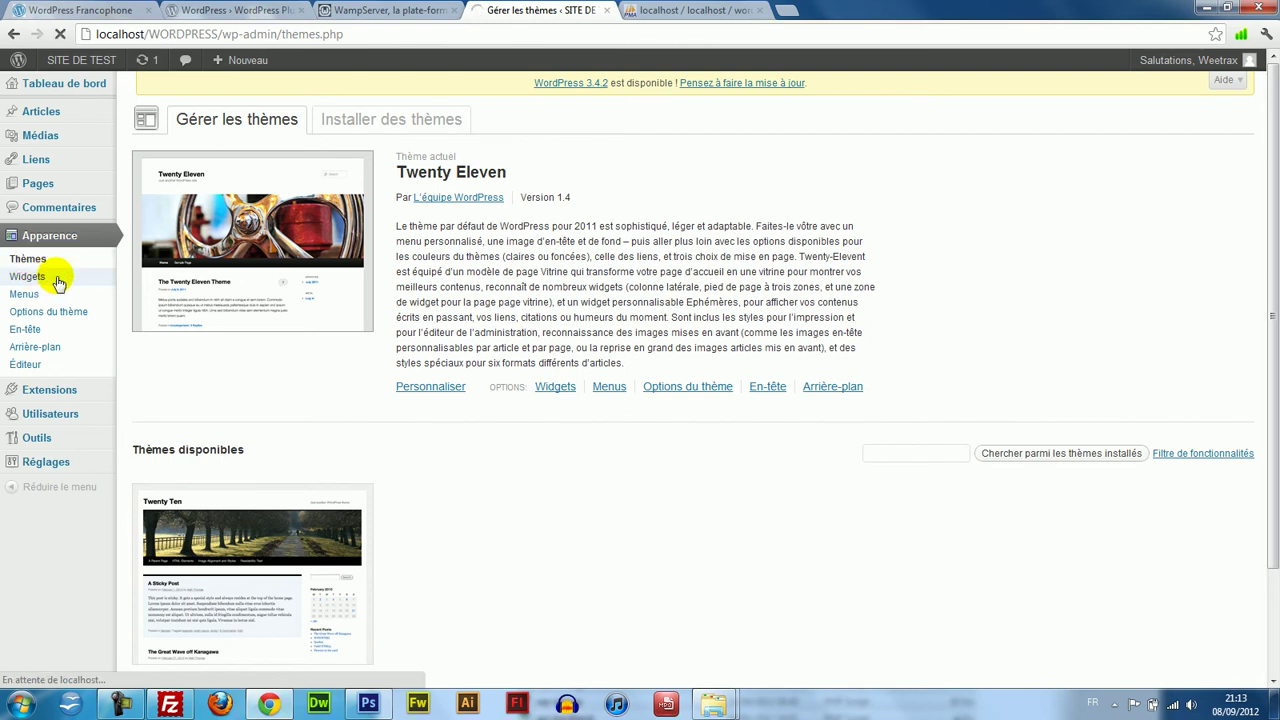
left_click_drag(1273, 322, 1273, 425)
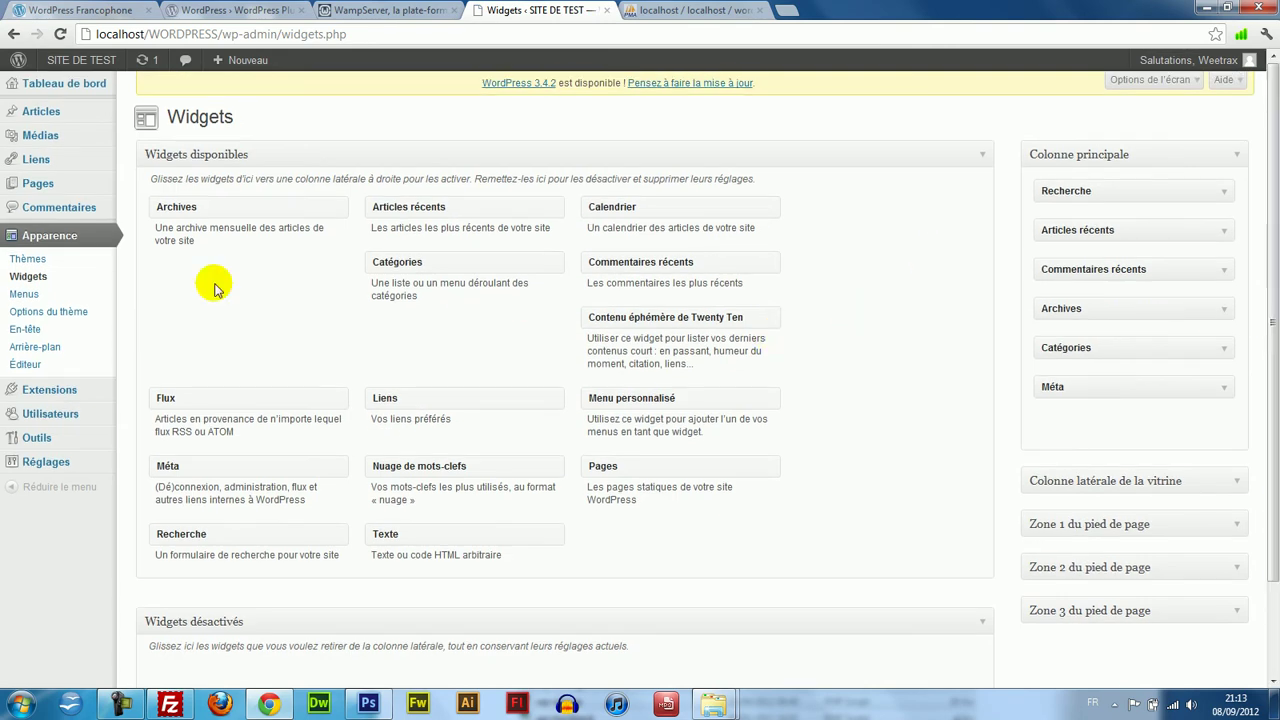
left_click(40, 294)
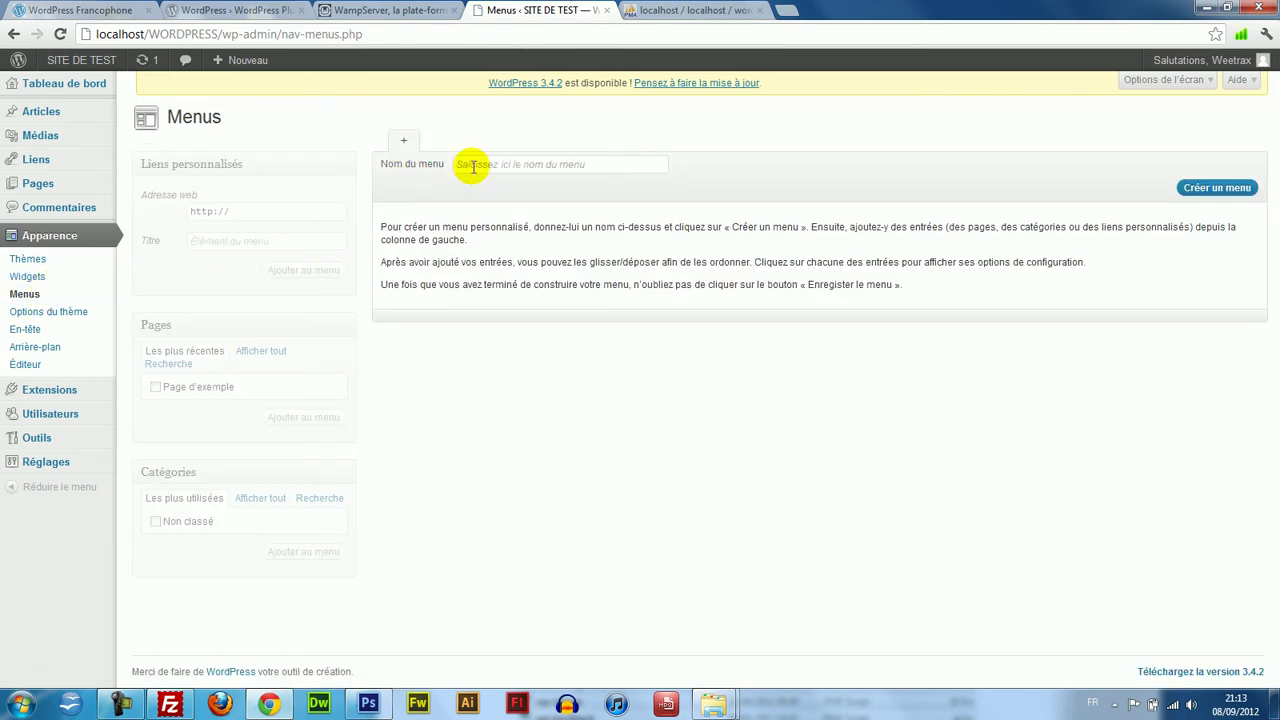
left_click(551, 163)
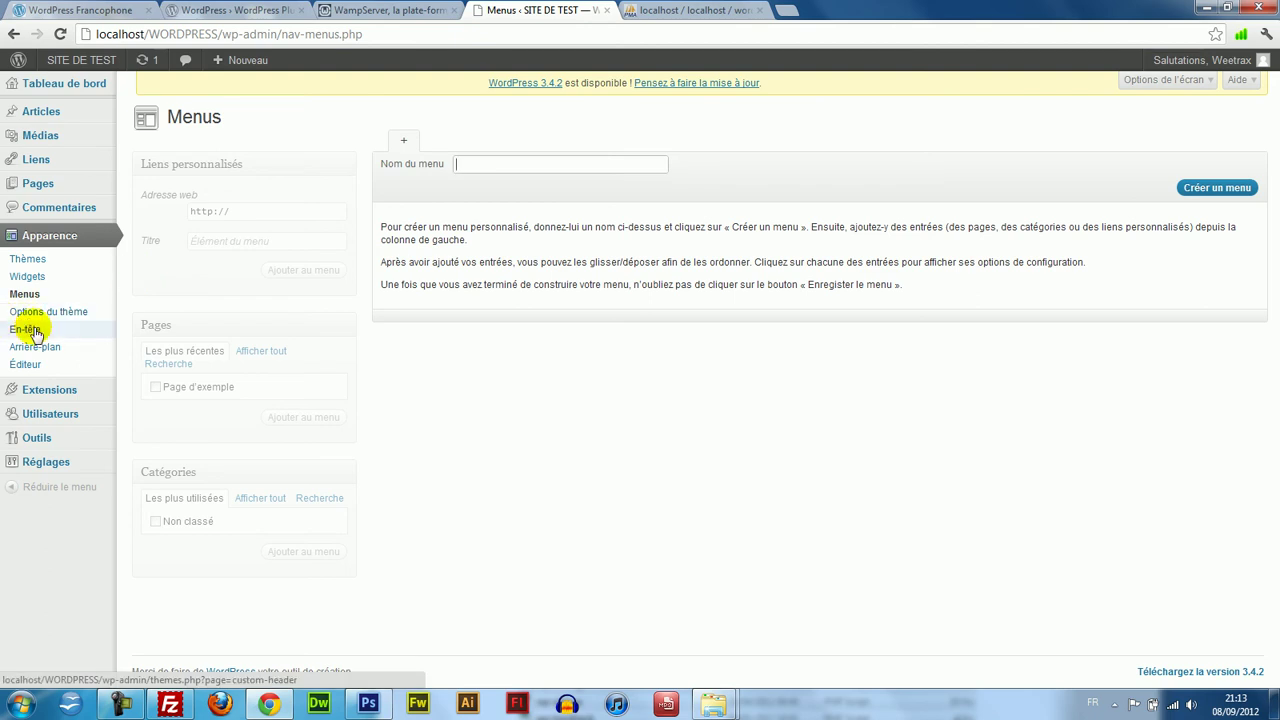
Check the Arrière-plan settings and Extensions list, then bring up the wordpress.org Plugin Directory.
left_click(48, 353)
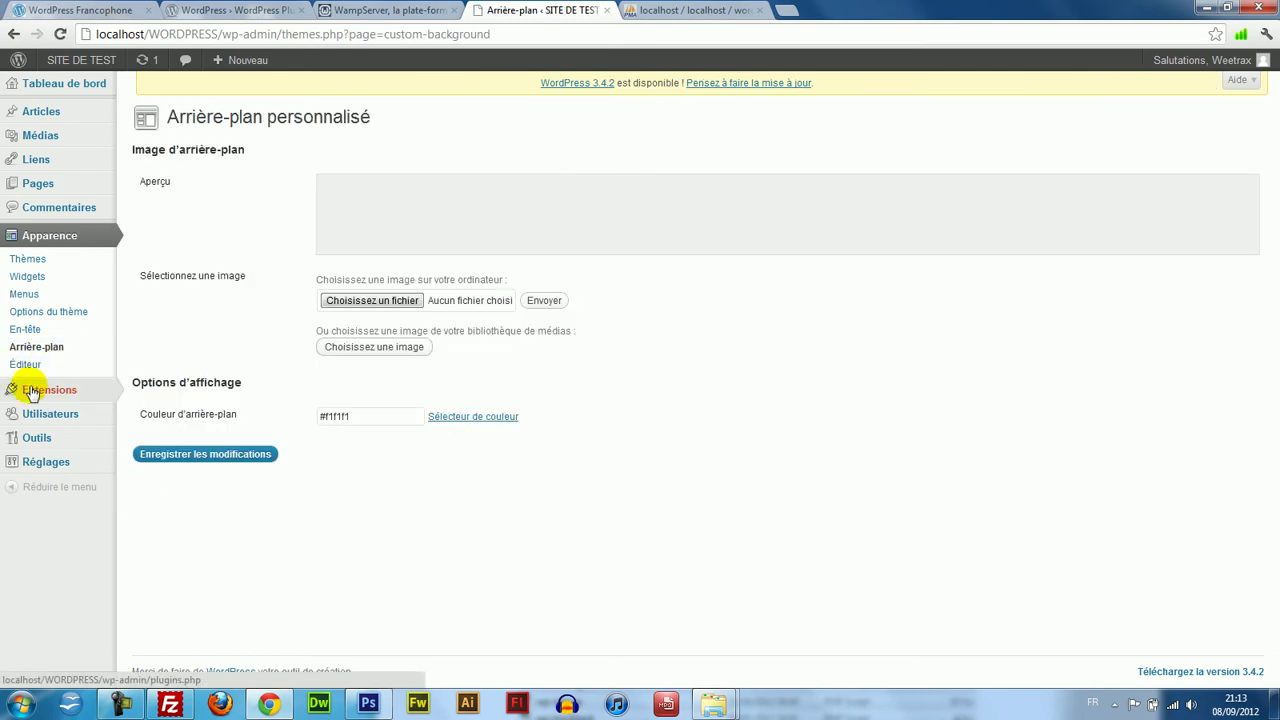
mouse_move(34, 392)
left_click(66, 392)
left_click(235, 10)
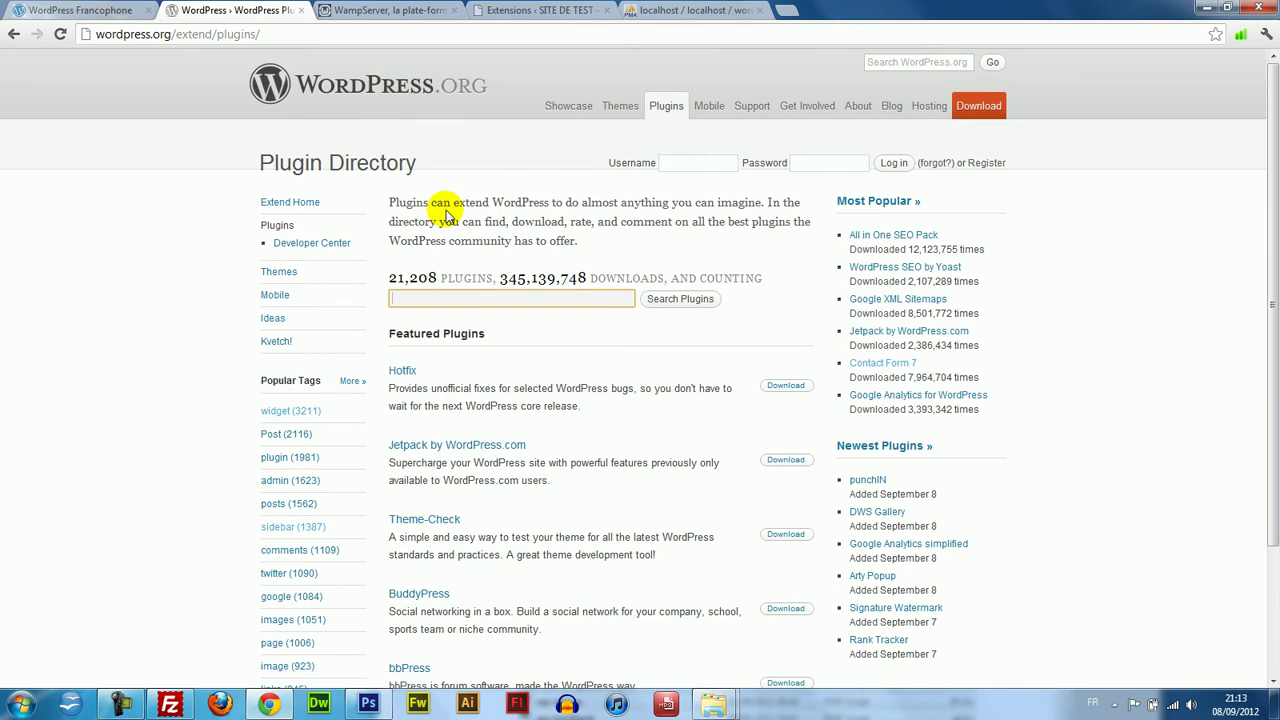
Return from the plugin directory and phpMyAdmin to the site's Extensions tab, dismissing the colour-scheme warning.
left_click(433, 295)
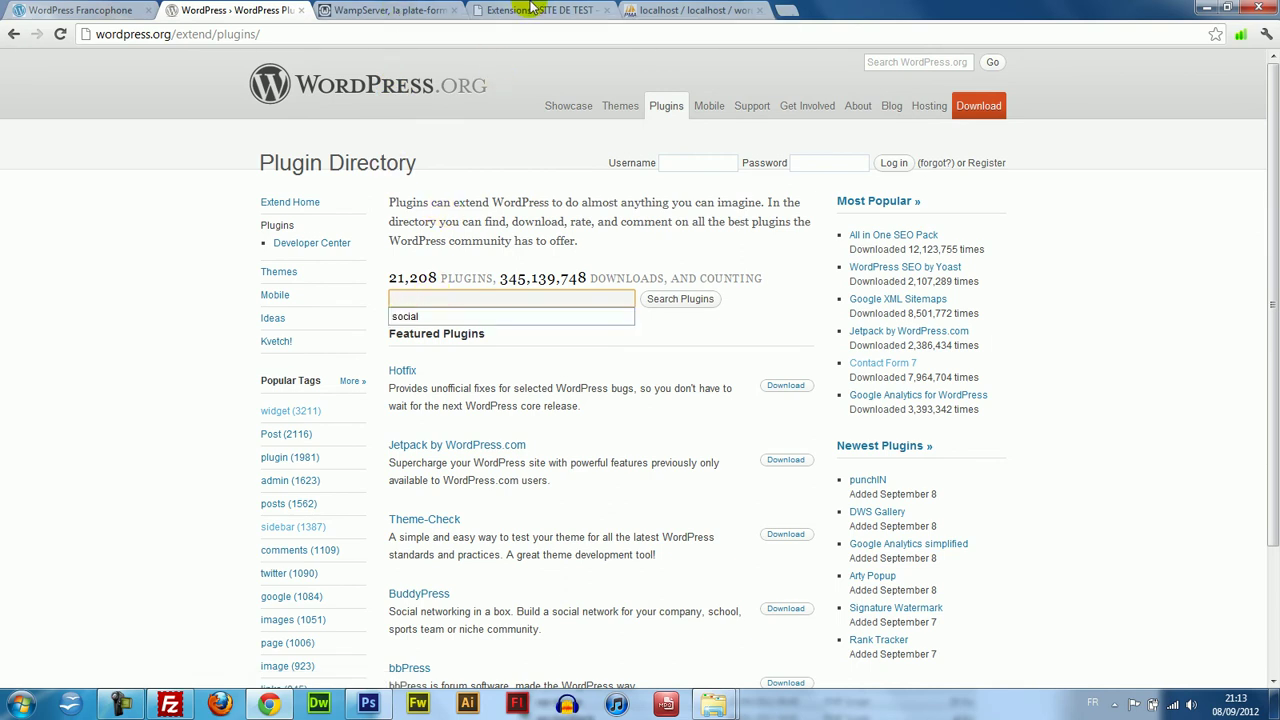
left_click(525, 10)
left_click(663, 8)
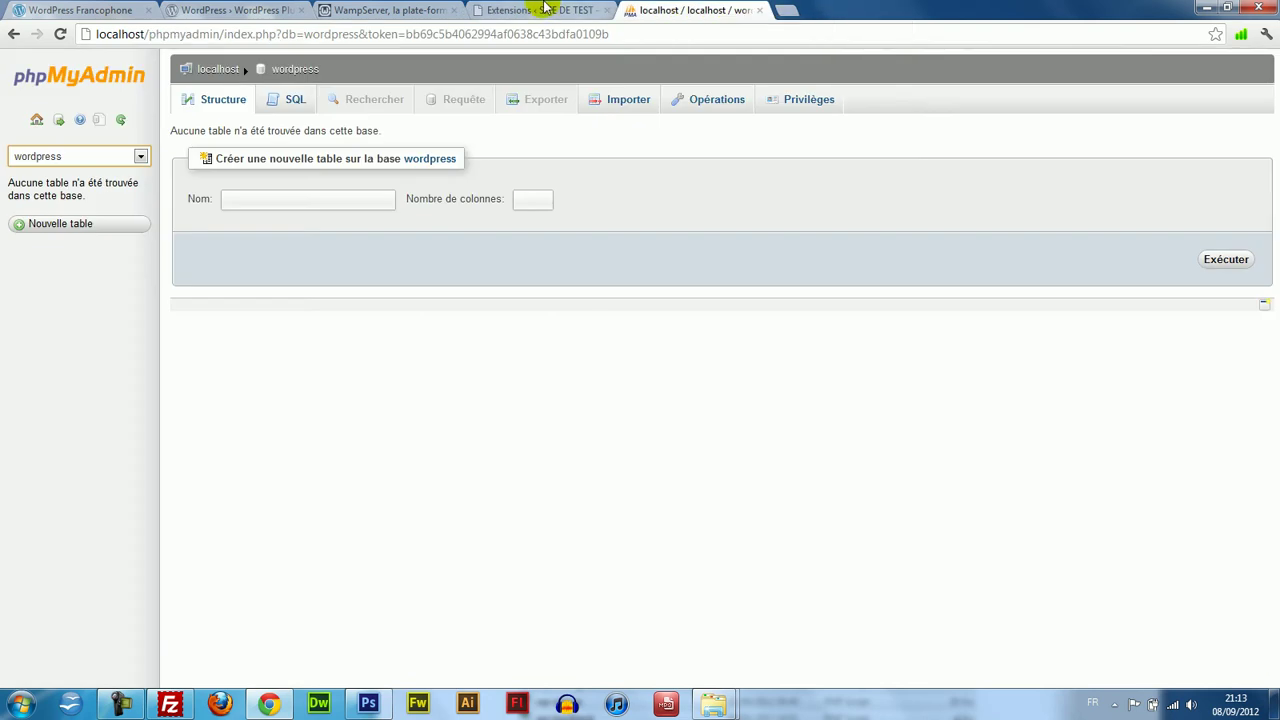
left_click(551, 8)
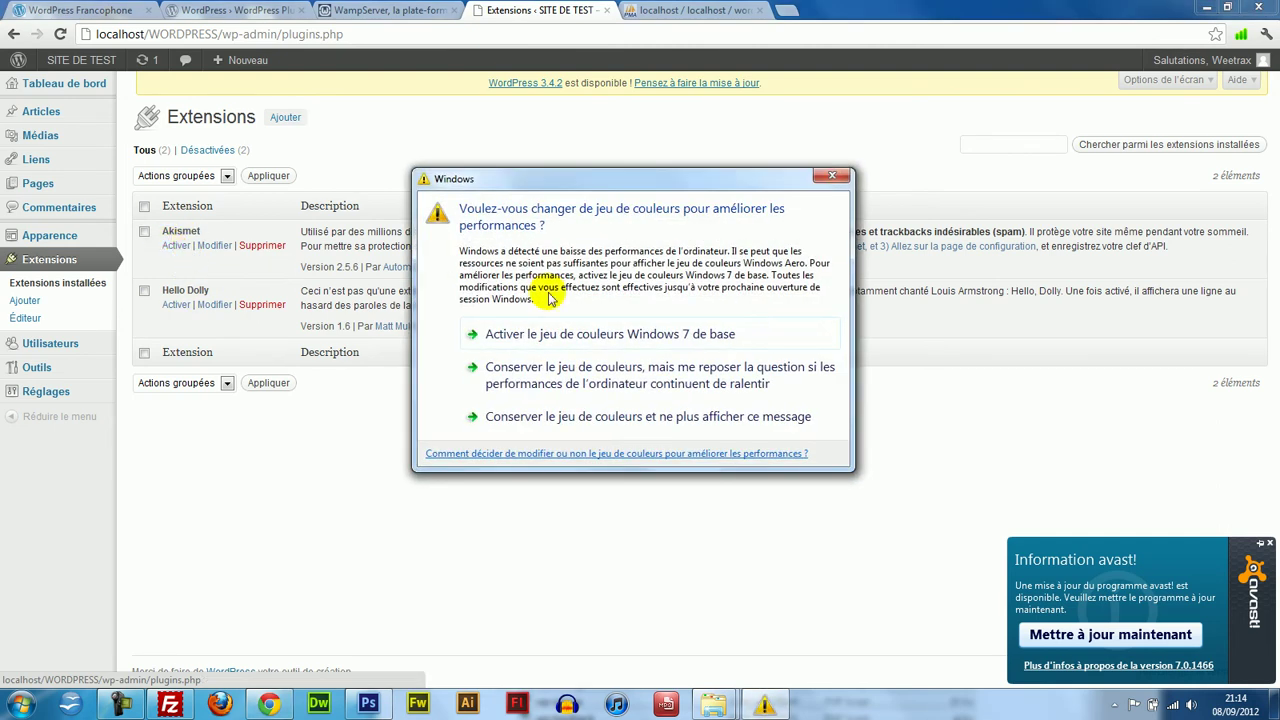
left_click(829, 178)
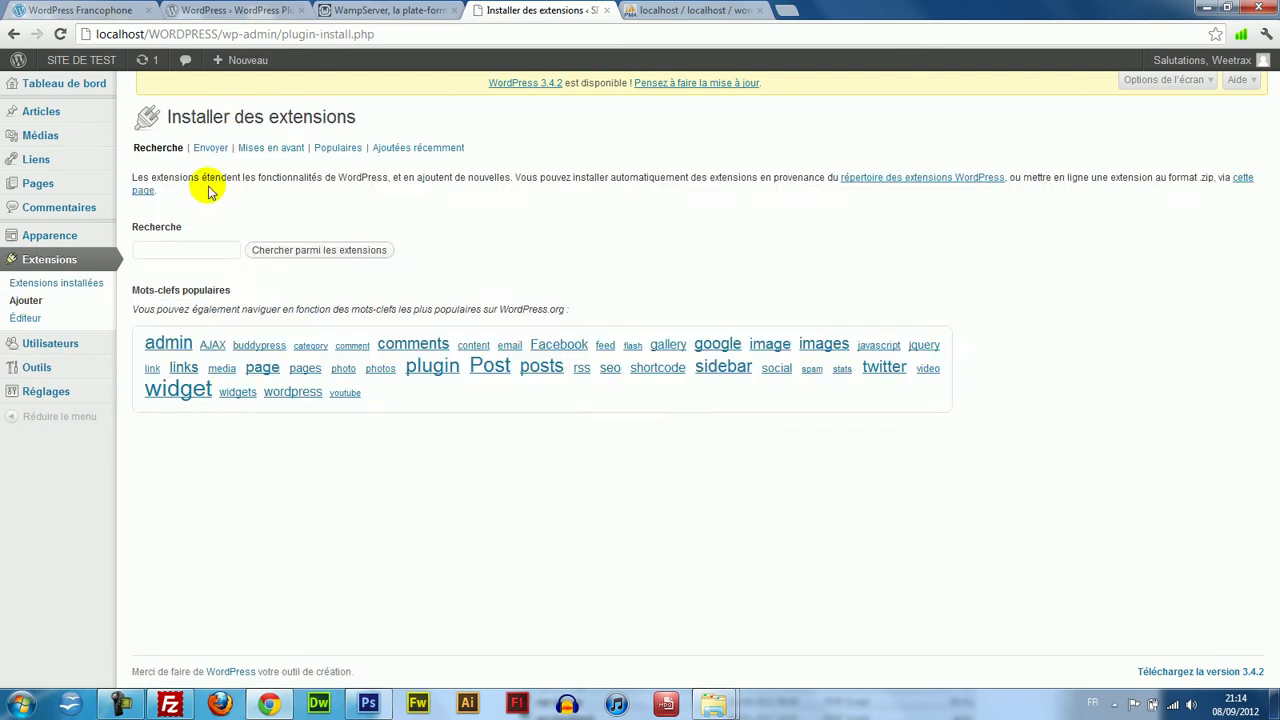
Glance at the Envoyer zip-upload option, then search the plugin repository for 'widget'.
left_click(185, 254)
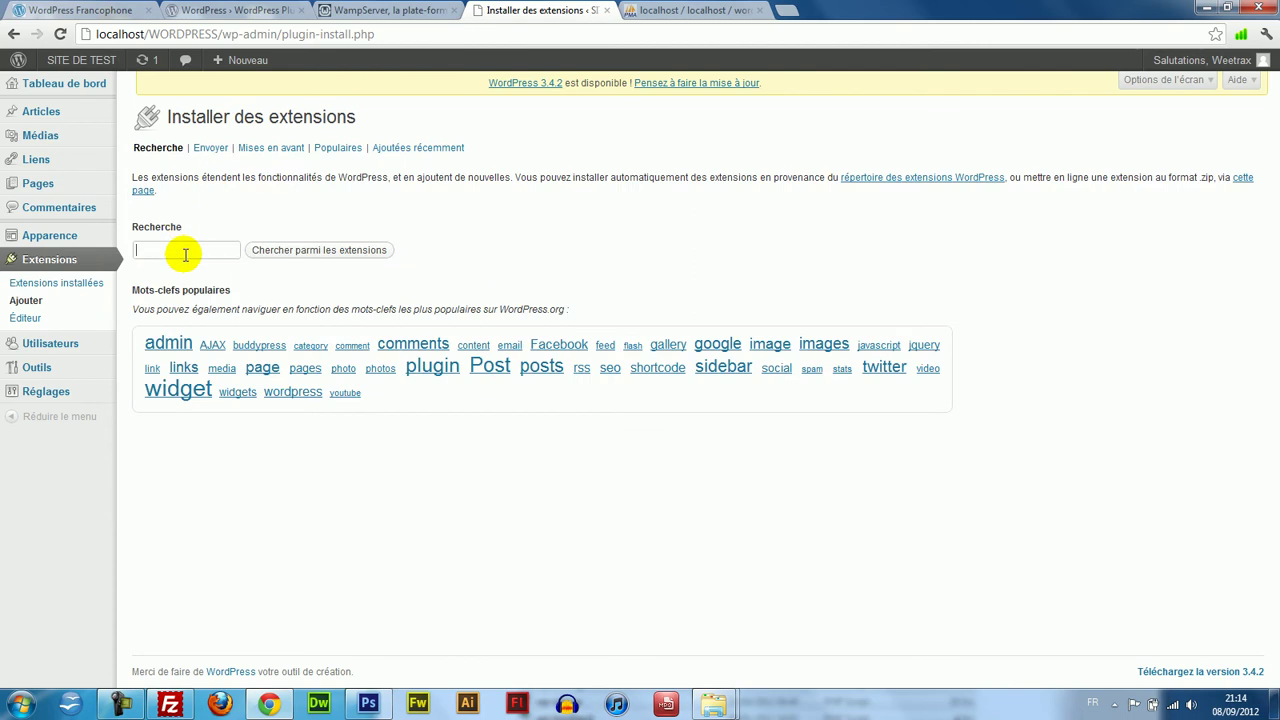
left_click(211, 151)
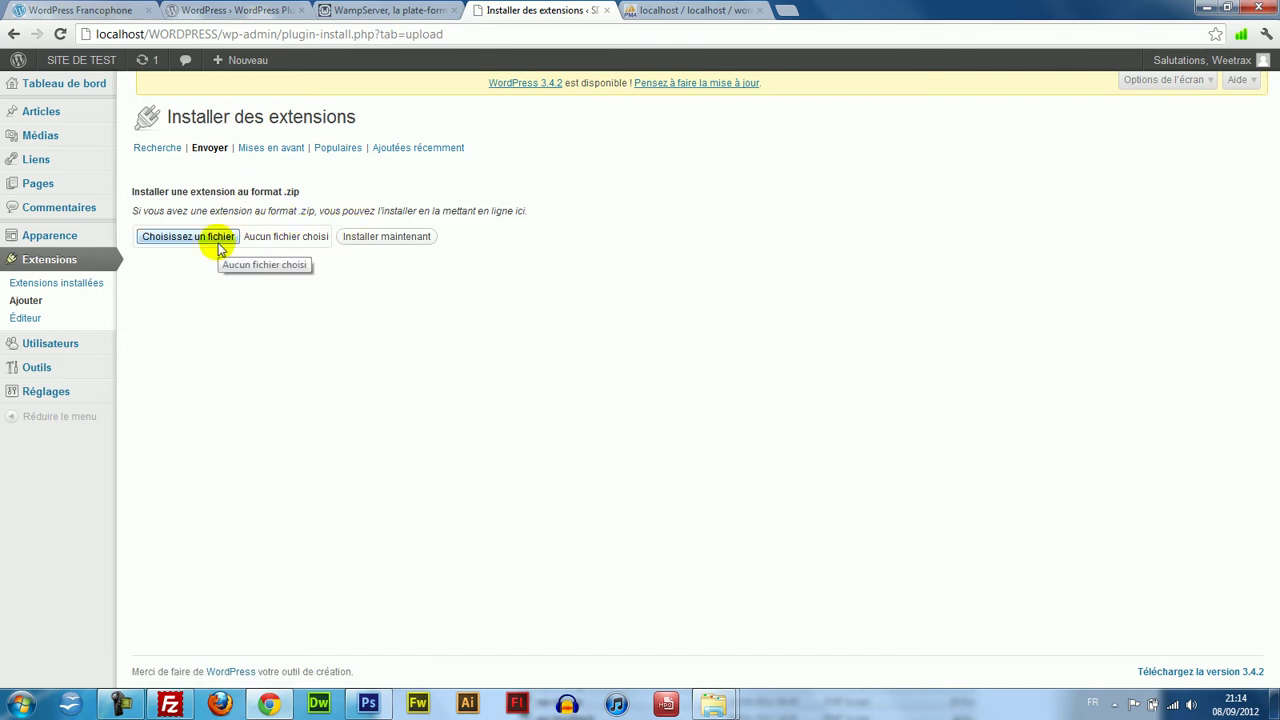
left_click(166, 150)
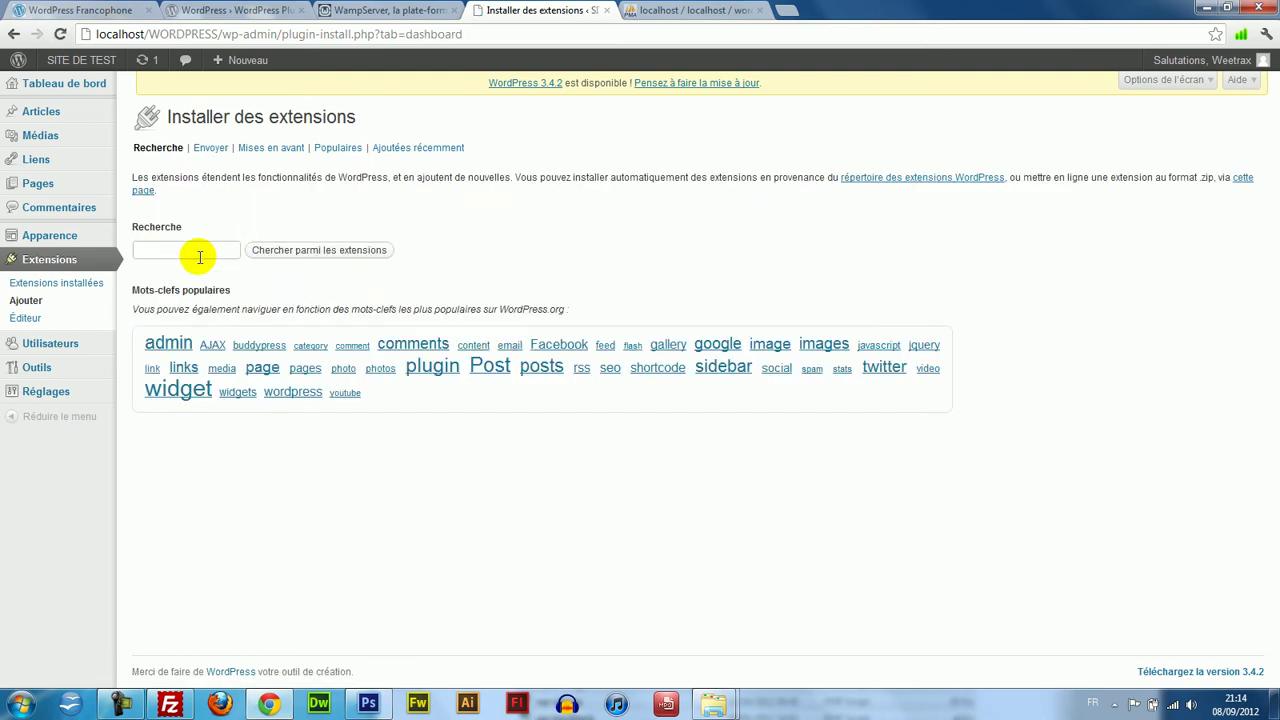
key("Return")
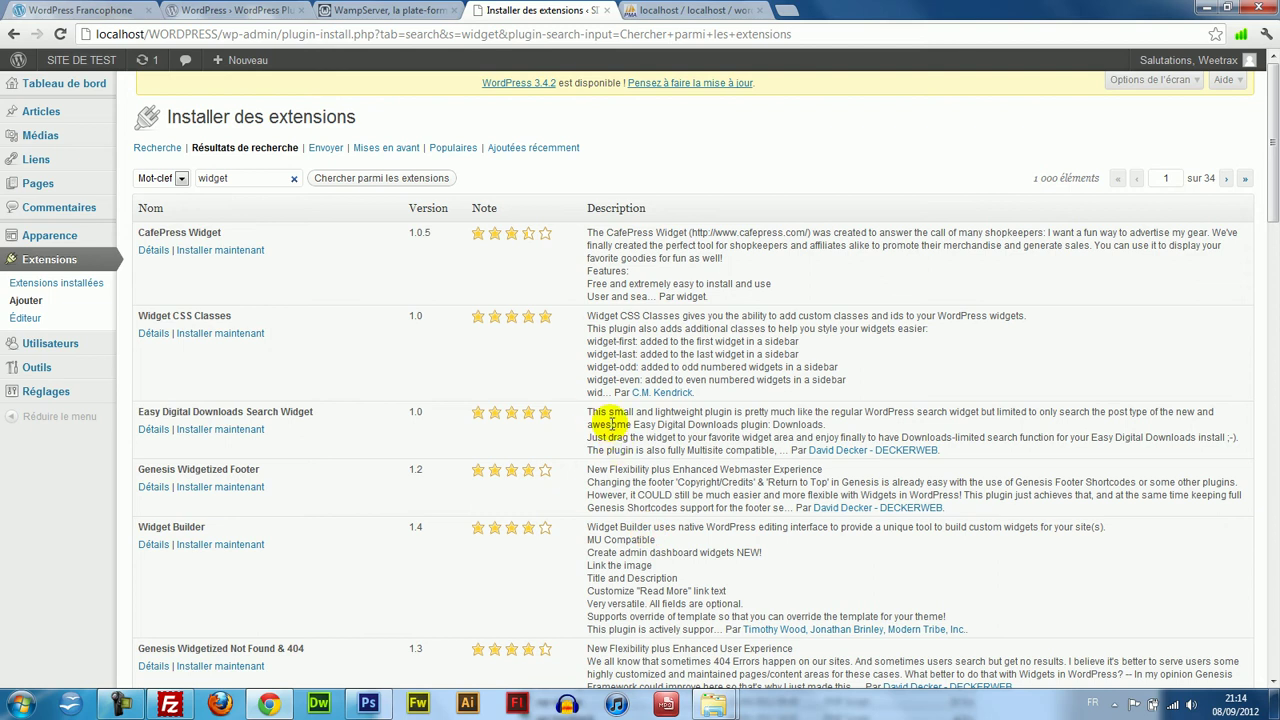
Highlight the Easy Digital Downloads description and the 'widget' search term in the results.
left_click_drag(588, 411, 785, 450)
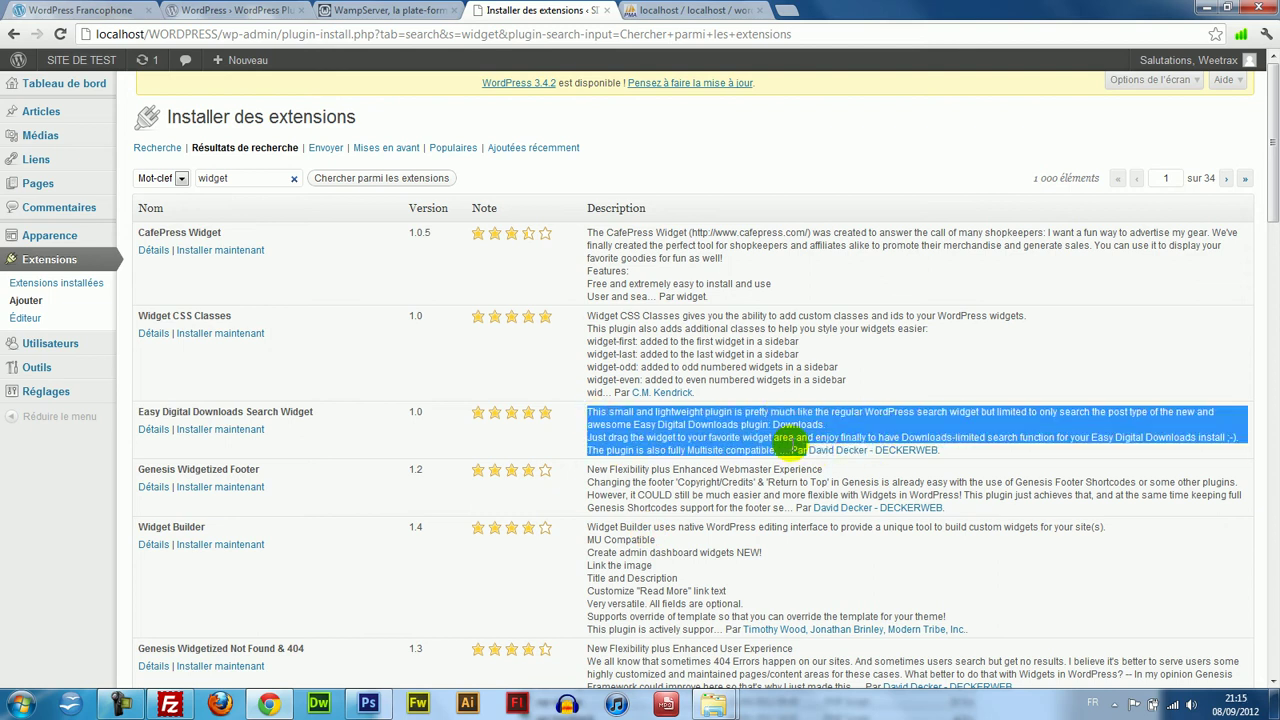
left_click_drag(787, 448, 660, 396)
left_click(792, 450)
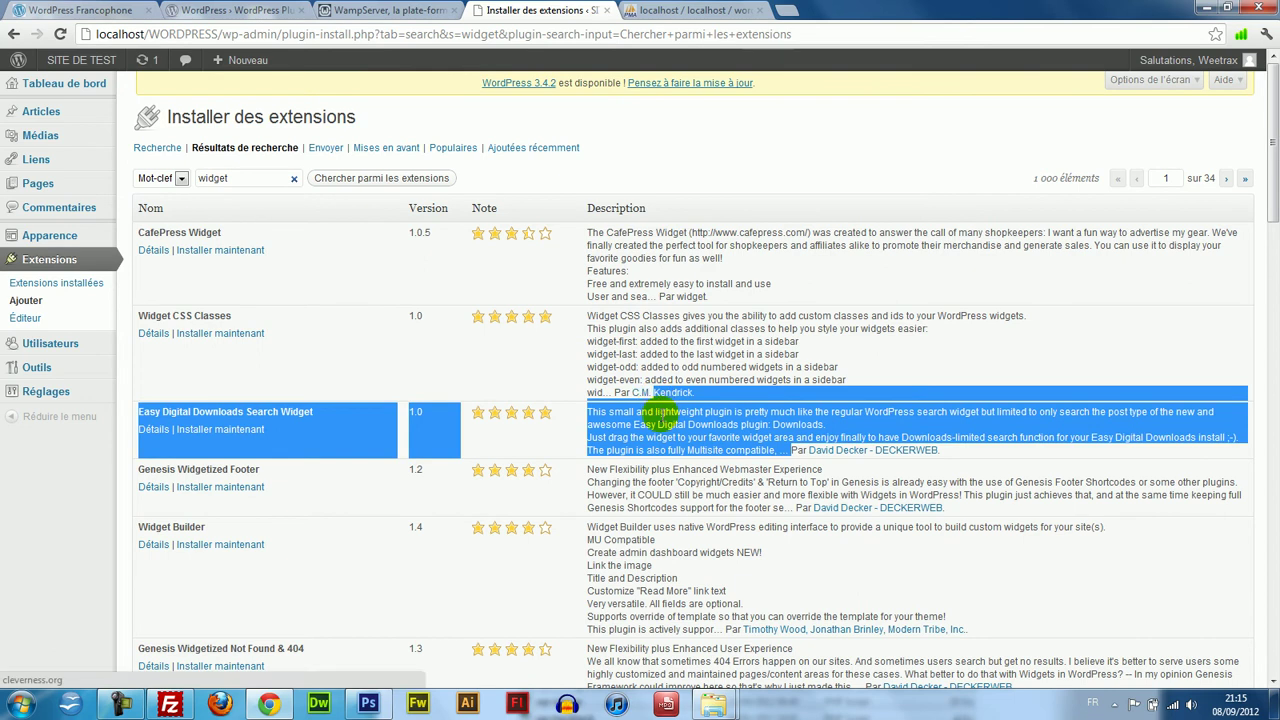
left_click(661, 413)
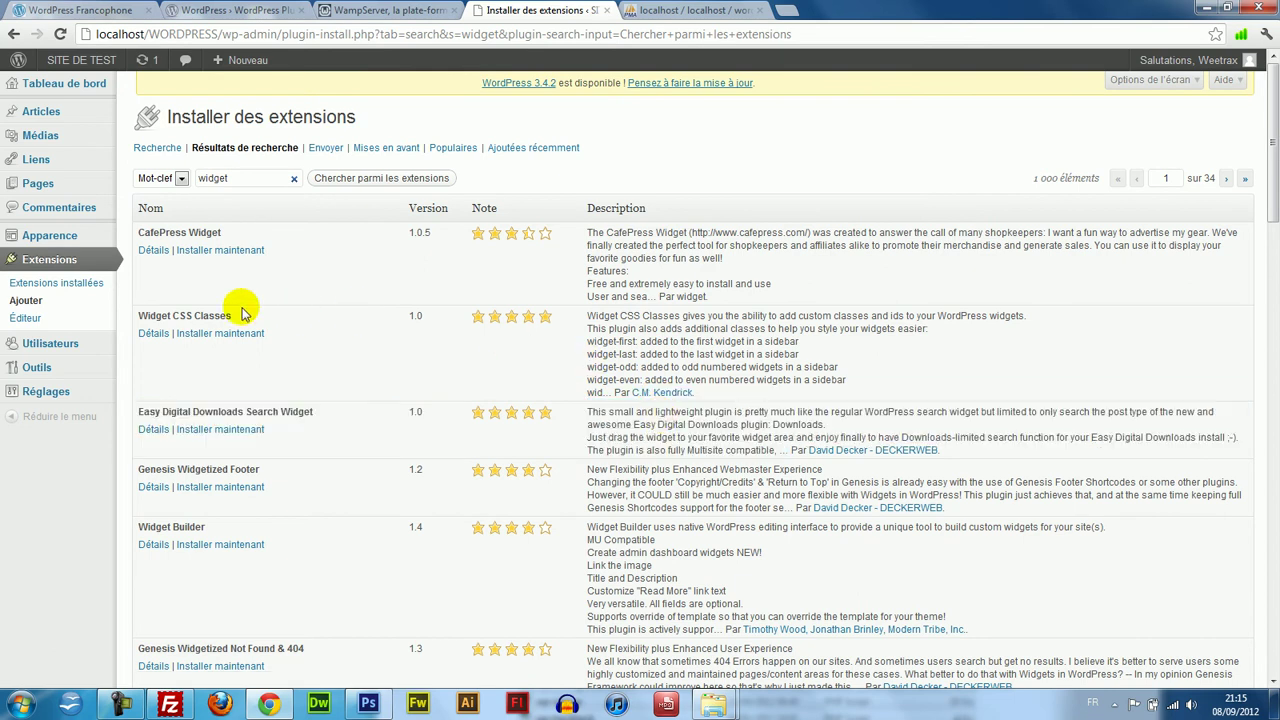
left_click_drag(260, 177, 190, 172)
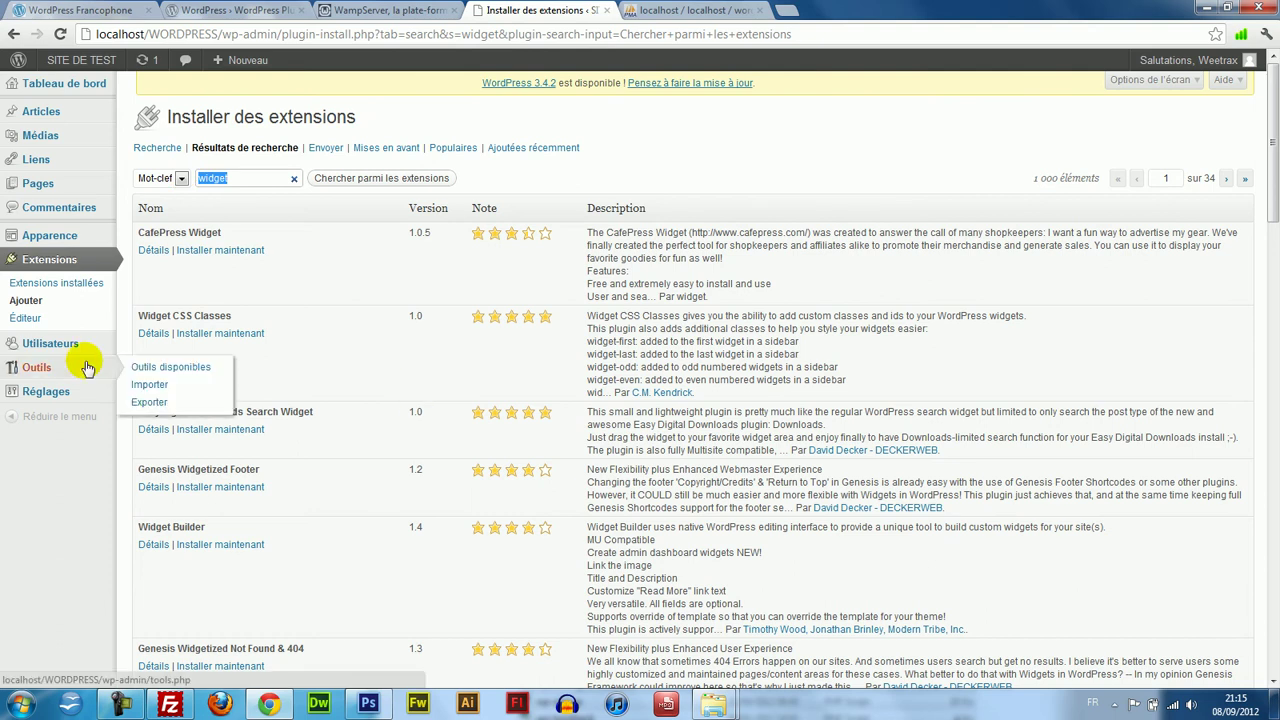
Browse the Utilisateurs list, Outils and Importer pages, ending back on Outils.
mouse_move(50, 348)
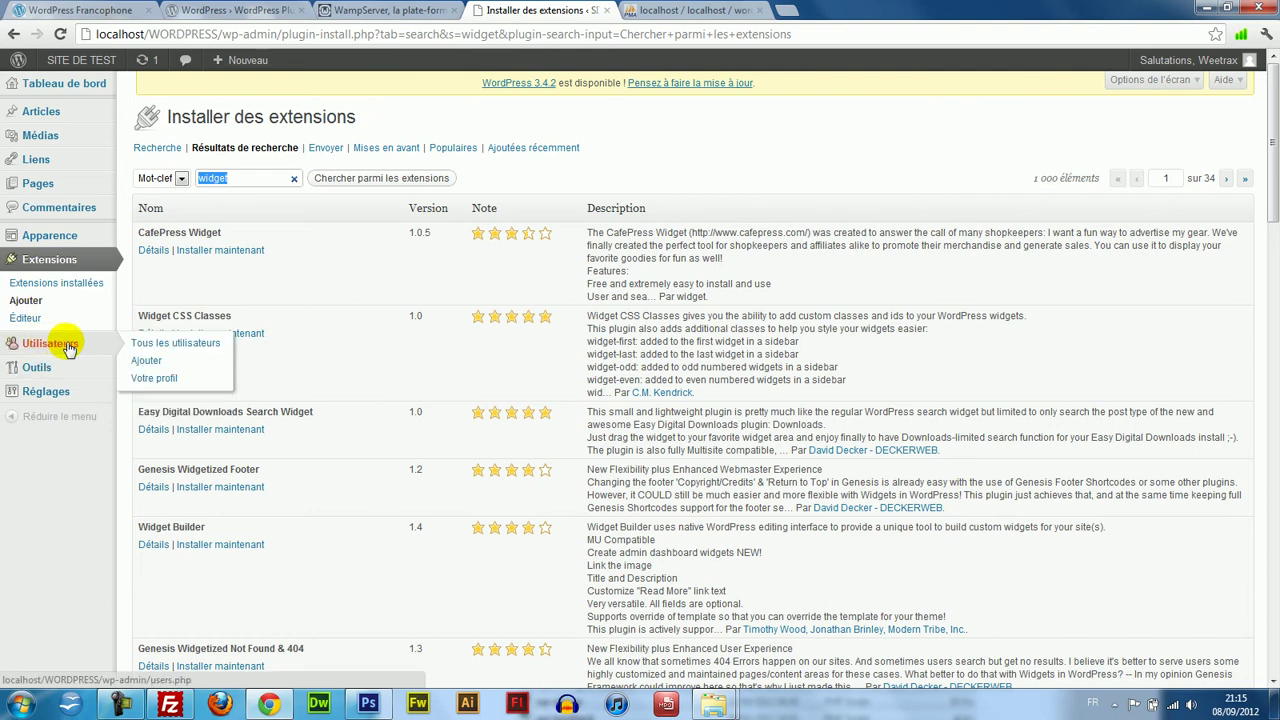
left_click(68, 348)
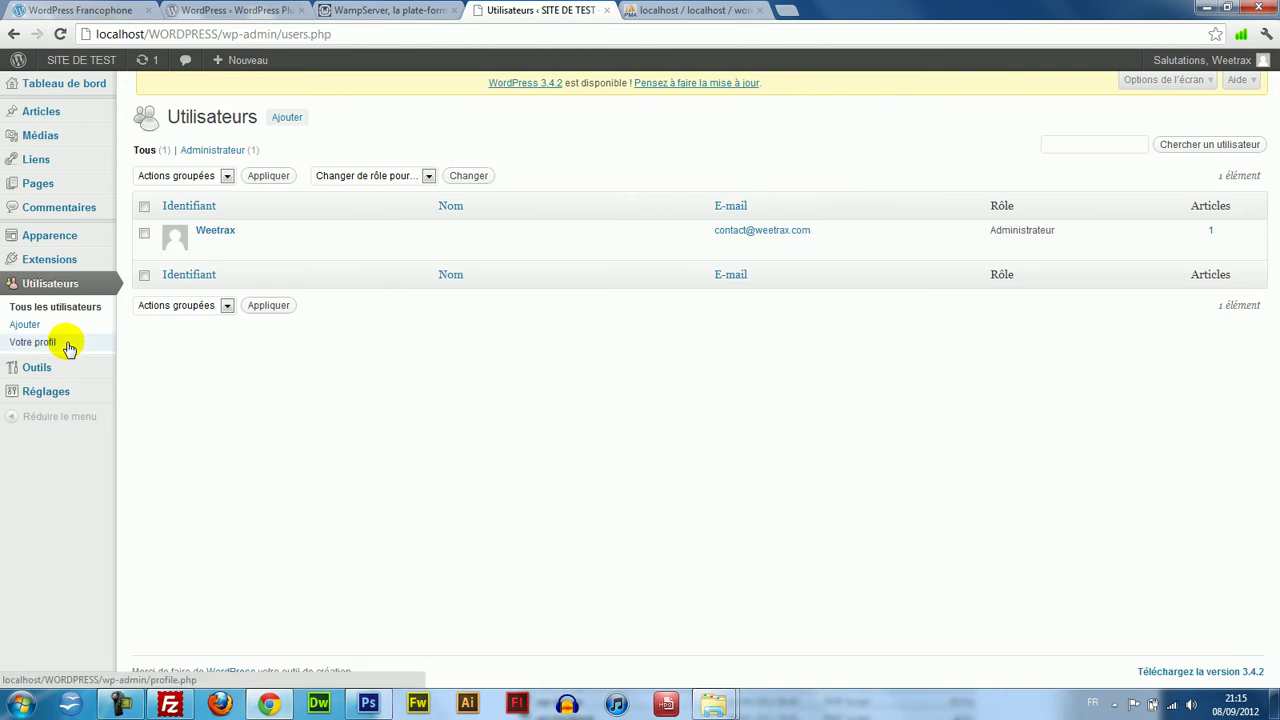
mouse_move(45, 367)
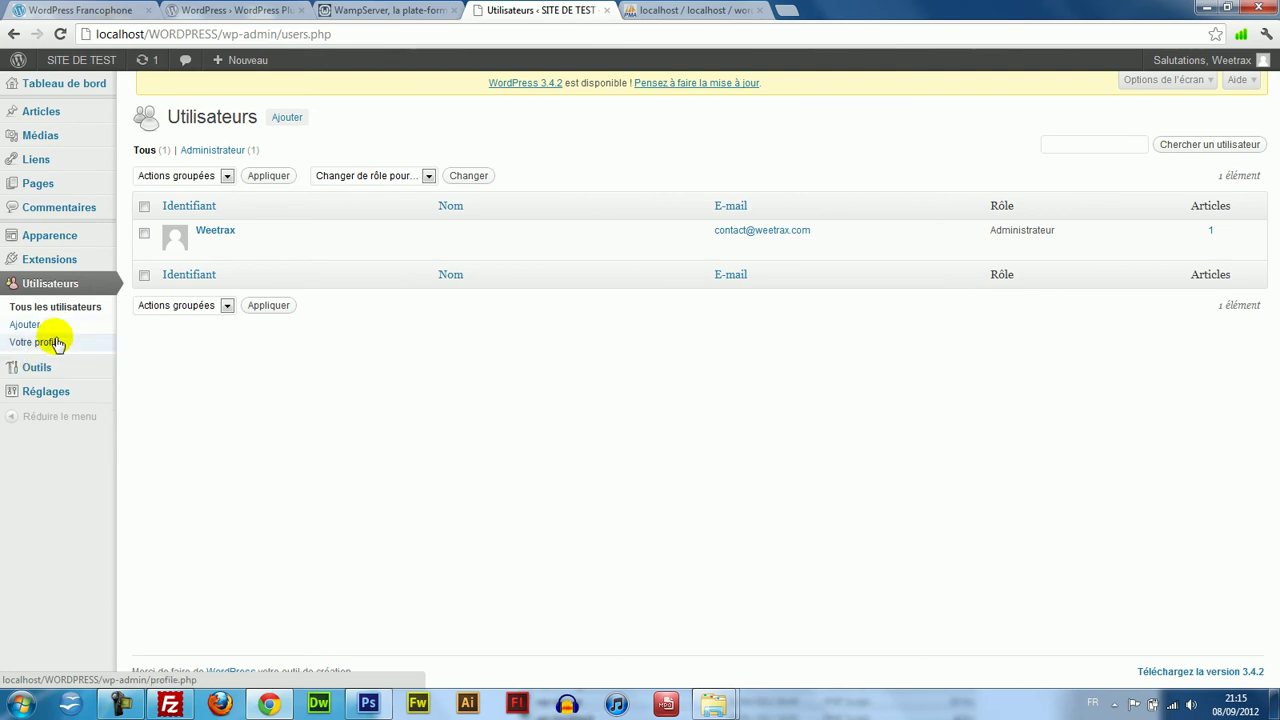
left_click(66, 366)
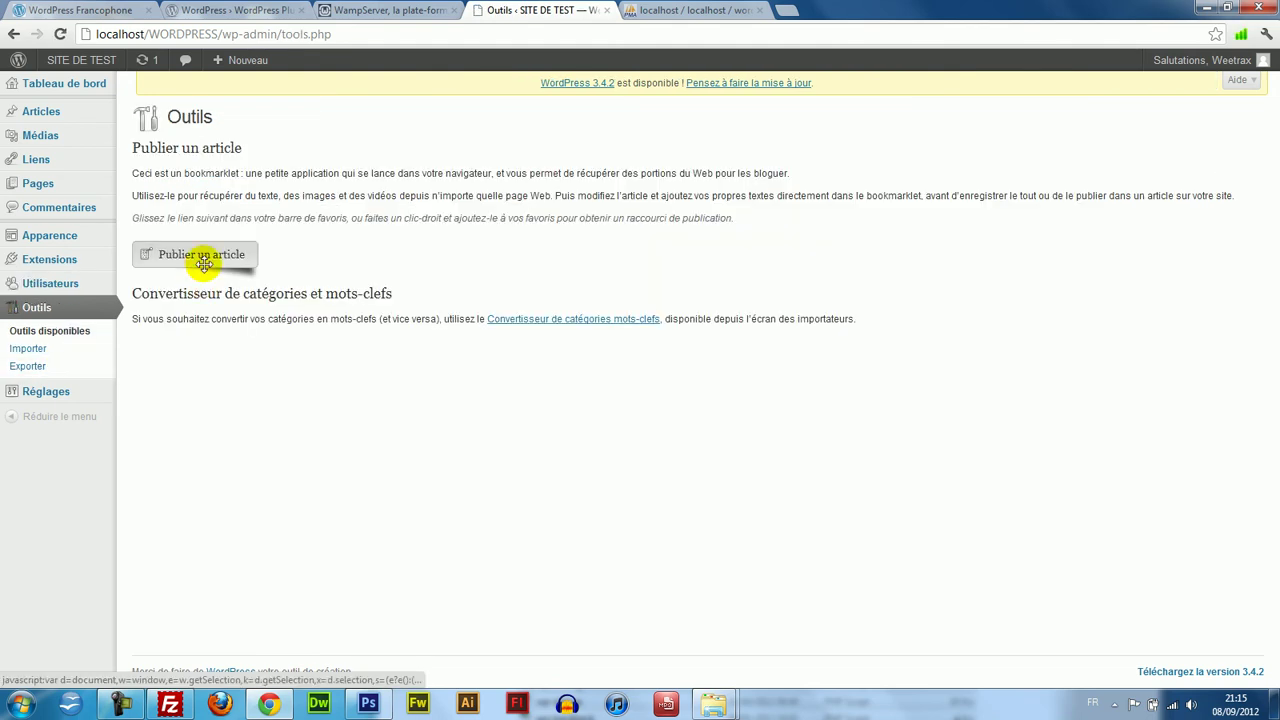
left_click(57, 349)
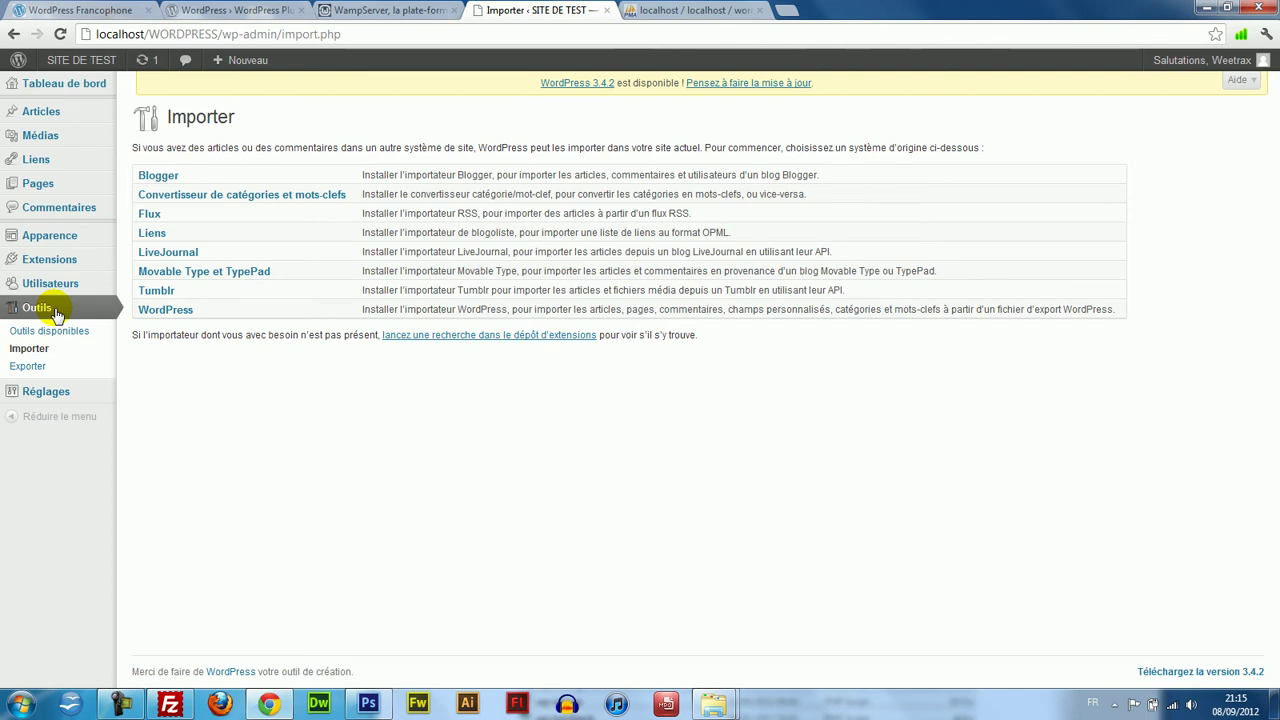
left_click(55, 312)
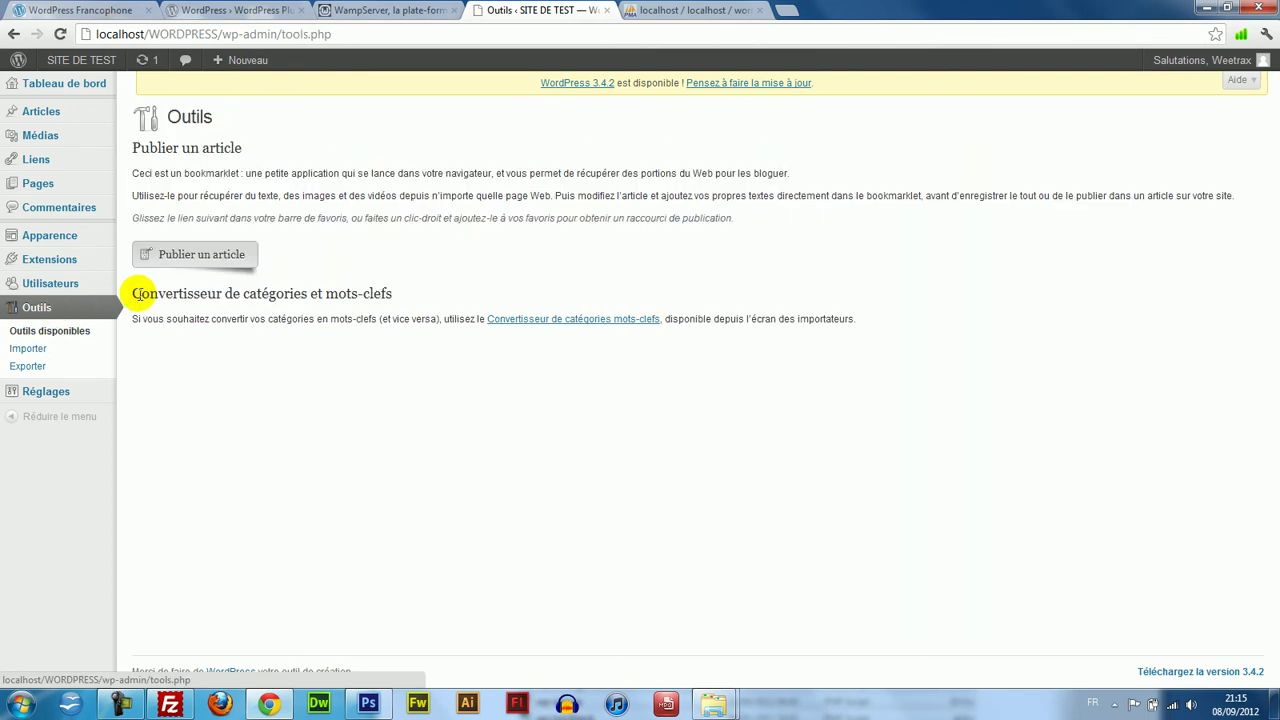
Inspect the title, slogan and addresses in Réglages > Général, then view the SITE DE TEST front page.
left_click(62, 390)
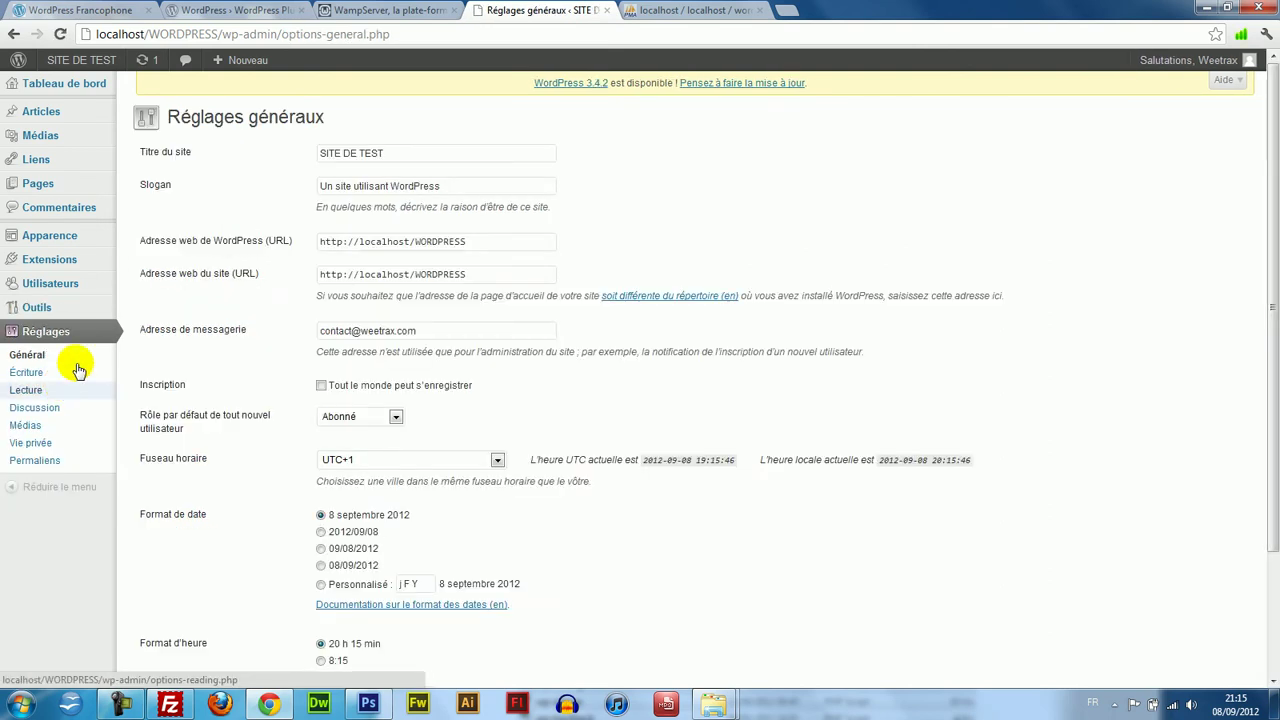
left_click_drag(428, 150, 217, 130)
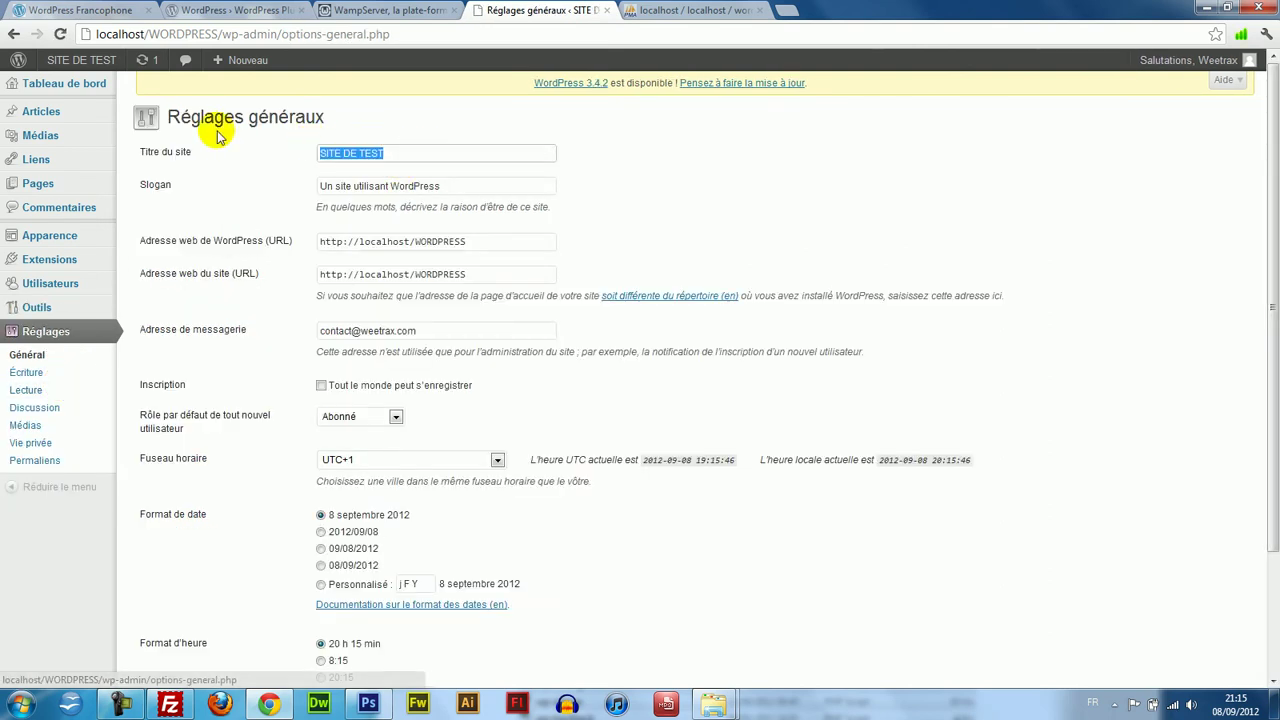
left_click(446, 142)
left_click_drag(447, 183, 157, 283)
left_click(400, 277)
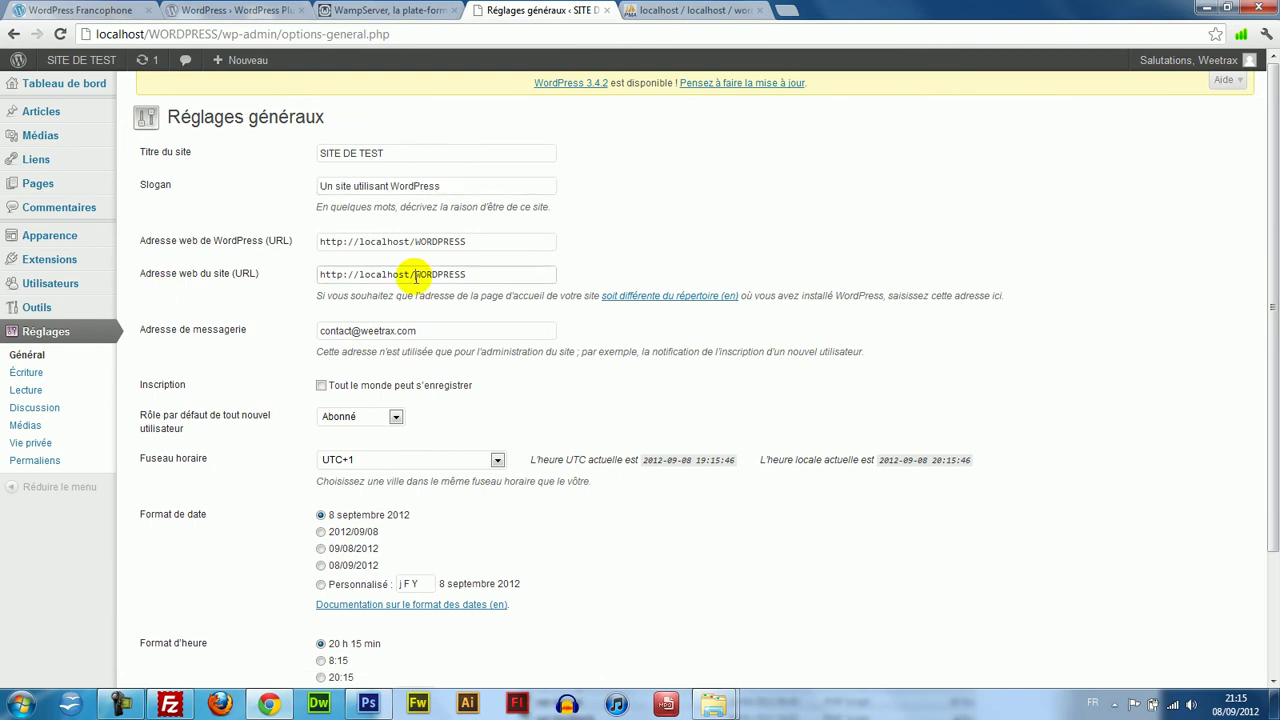
left_click_drag(480, 241, 206, 240)
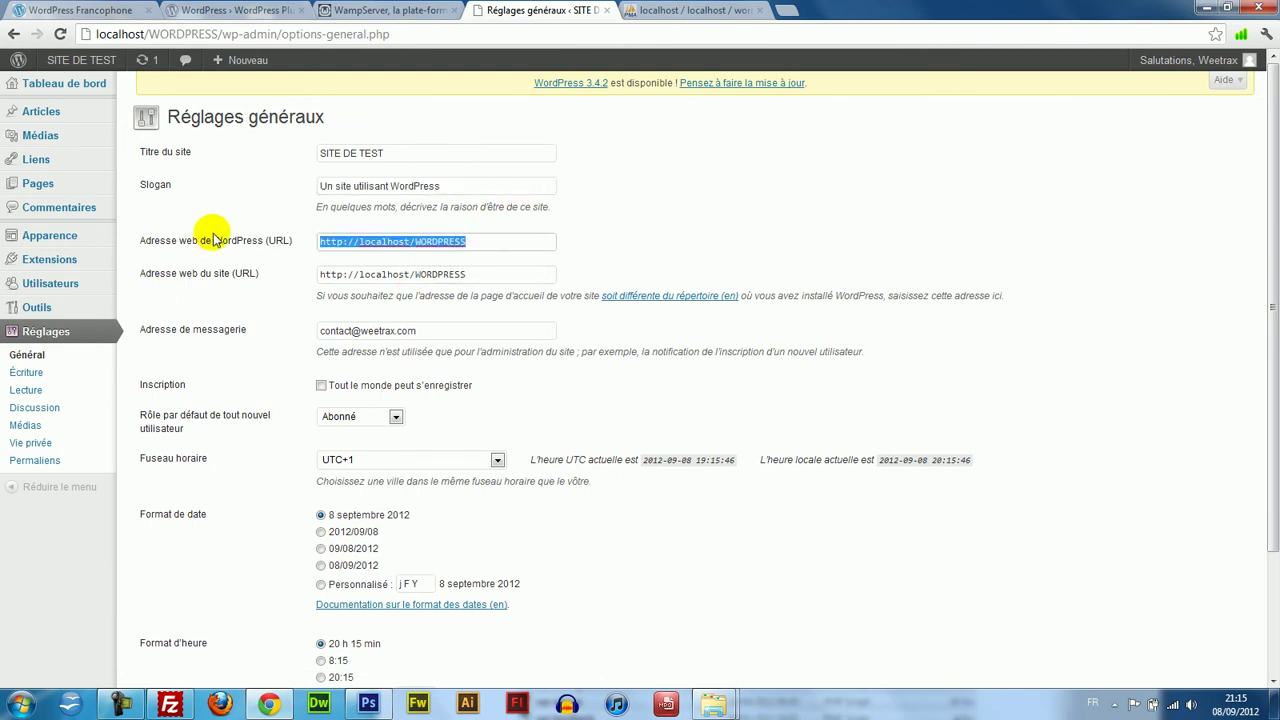
left_click(435, 370)
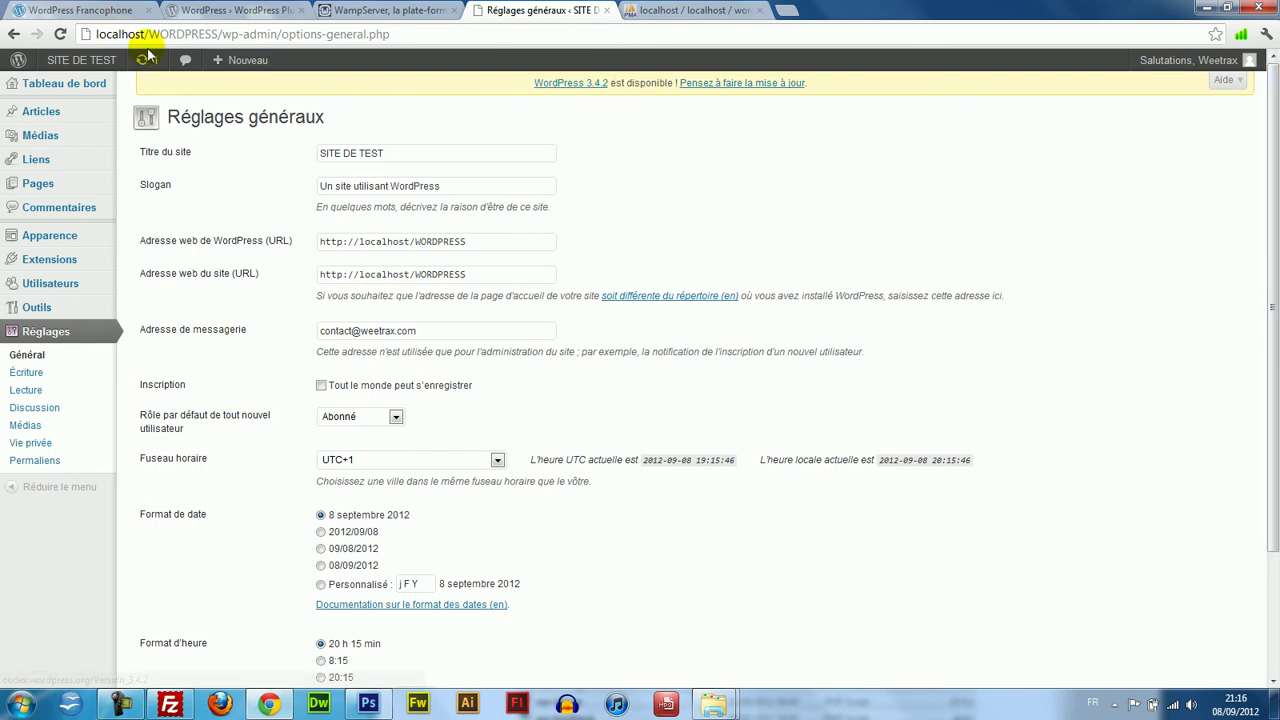
left_click(78, 64)
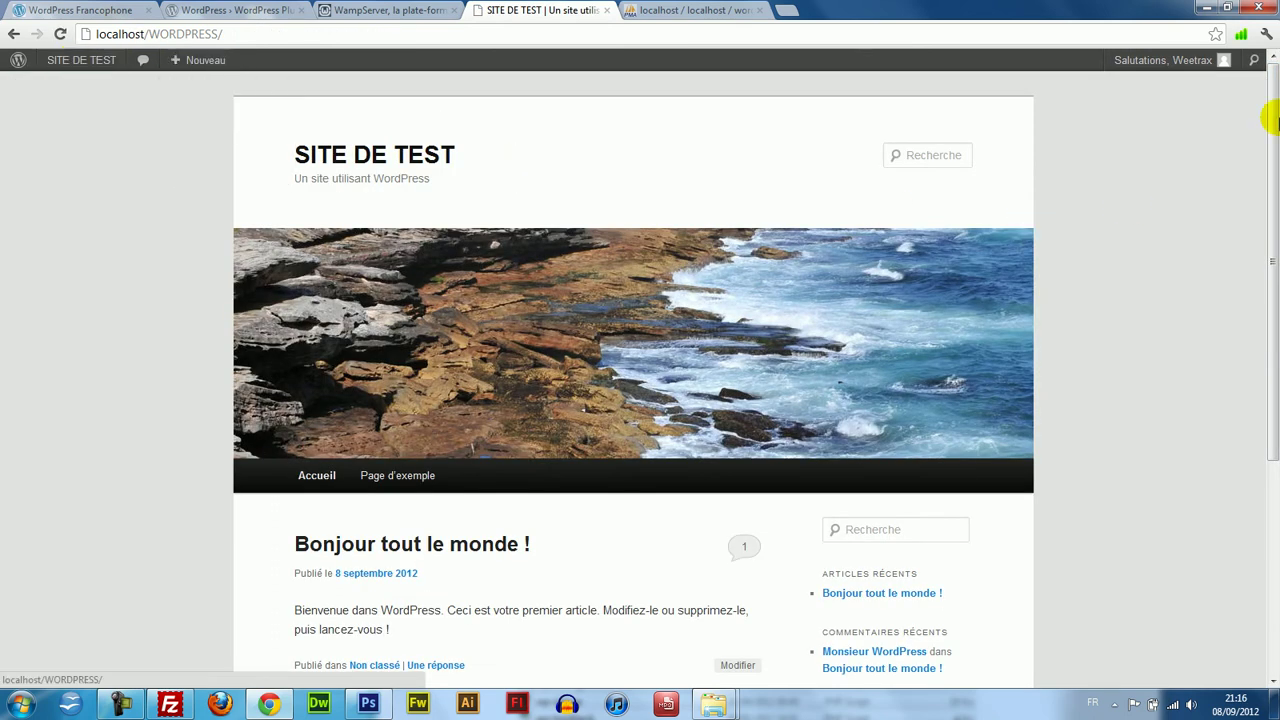
left_click_drag(1266, 94, 1266, 351)
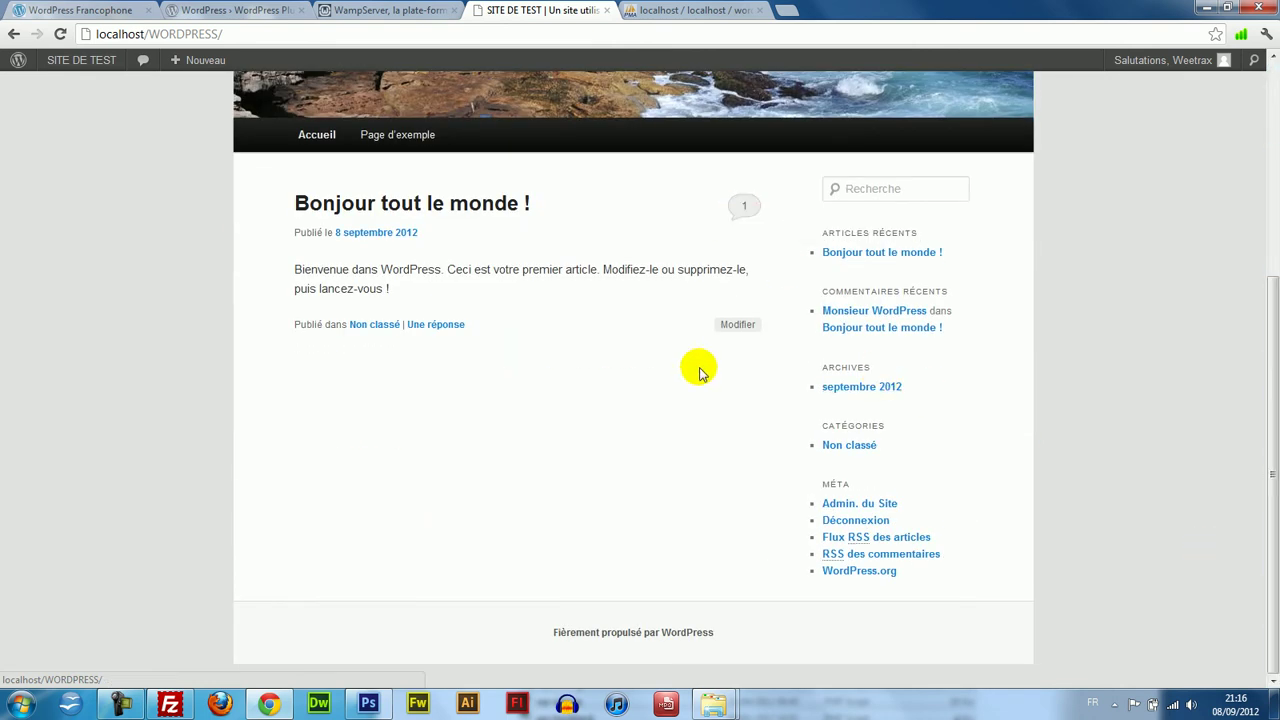
Google 'thème wordpress gratuit' in a new tab and open the Free Wordpress Template result.
left_click(785, 15)
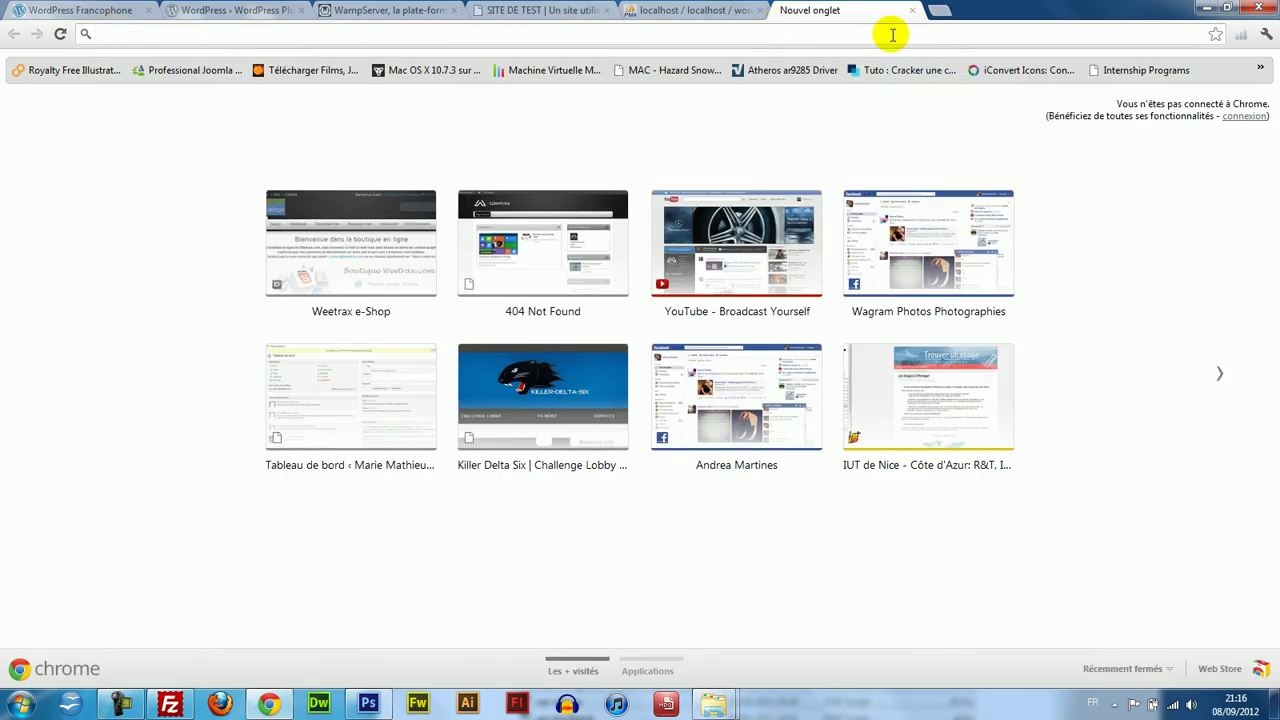
type("google.fr")
key("Return")
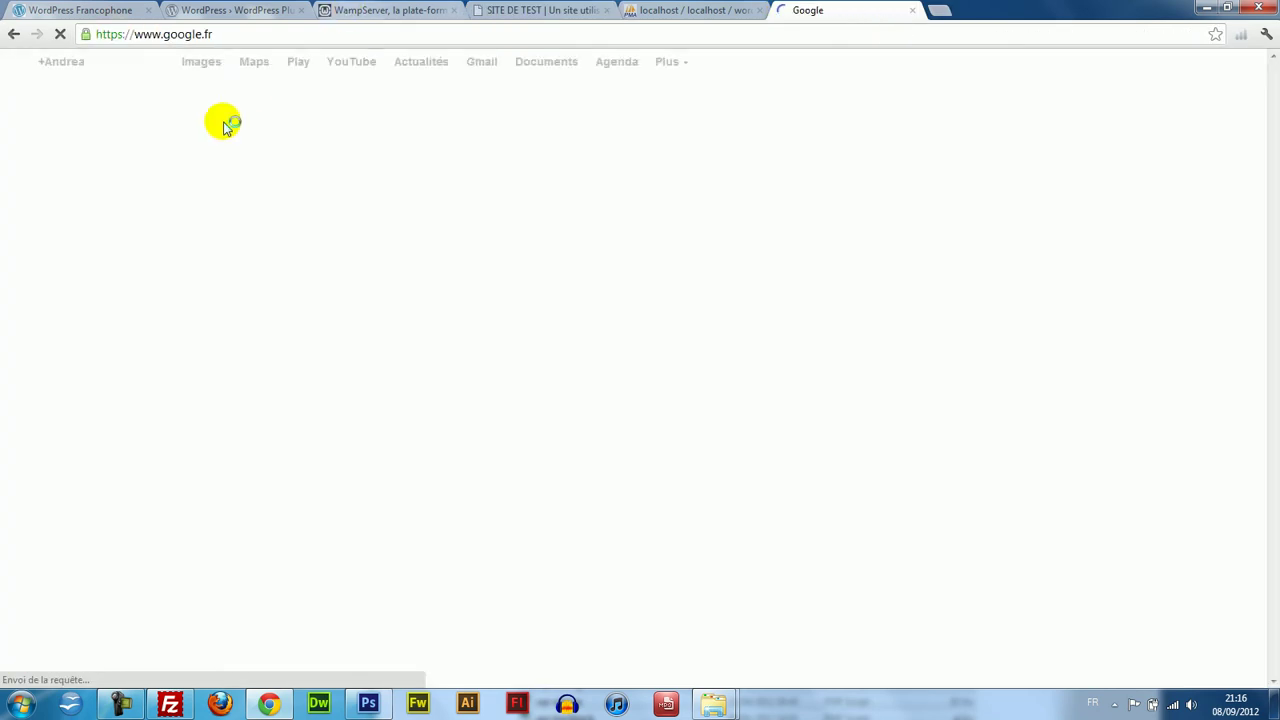
type("thème word")
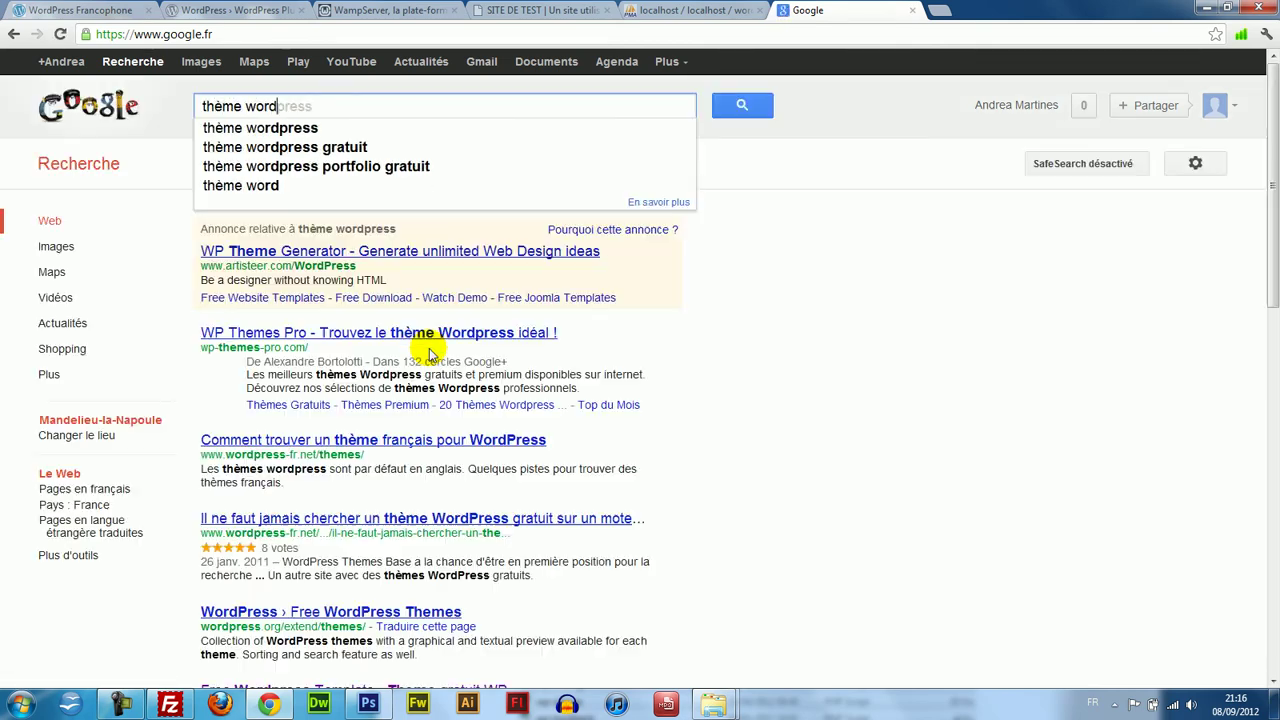
type("press gratuit")
key("Return")
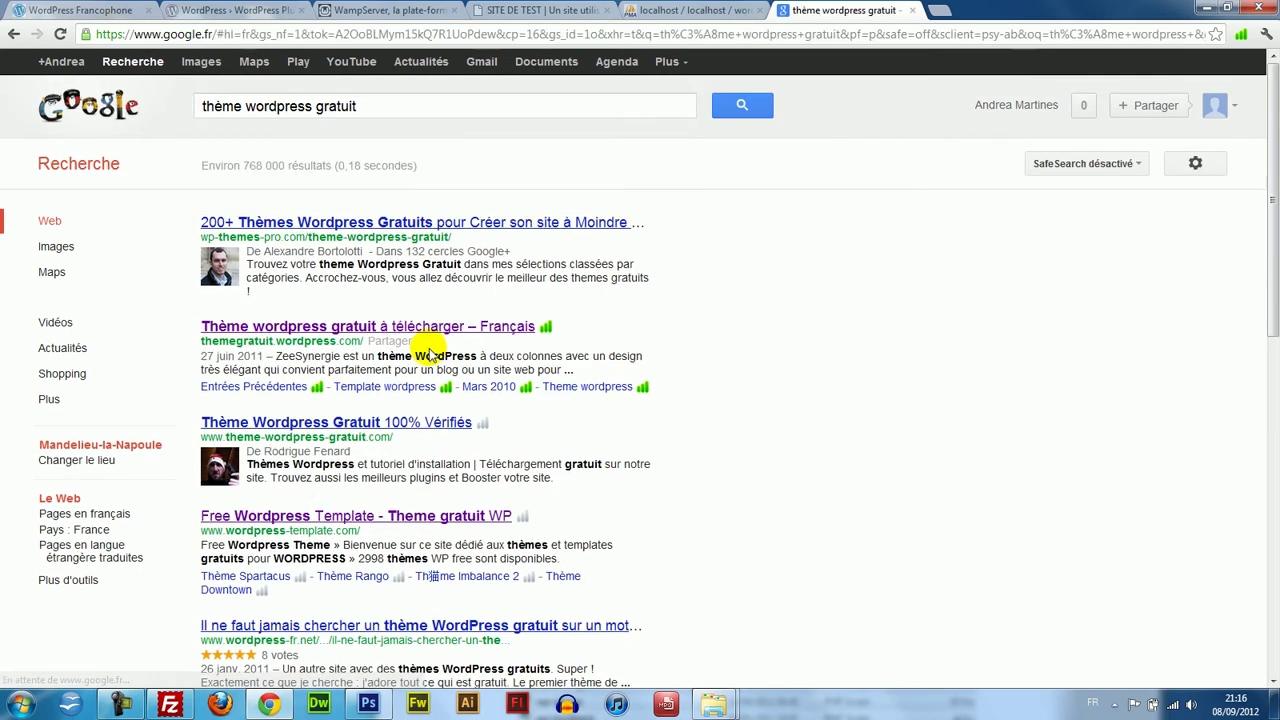
left_click(343, 515)
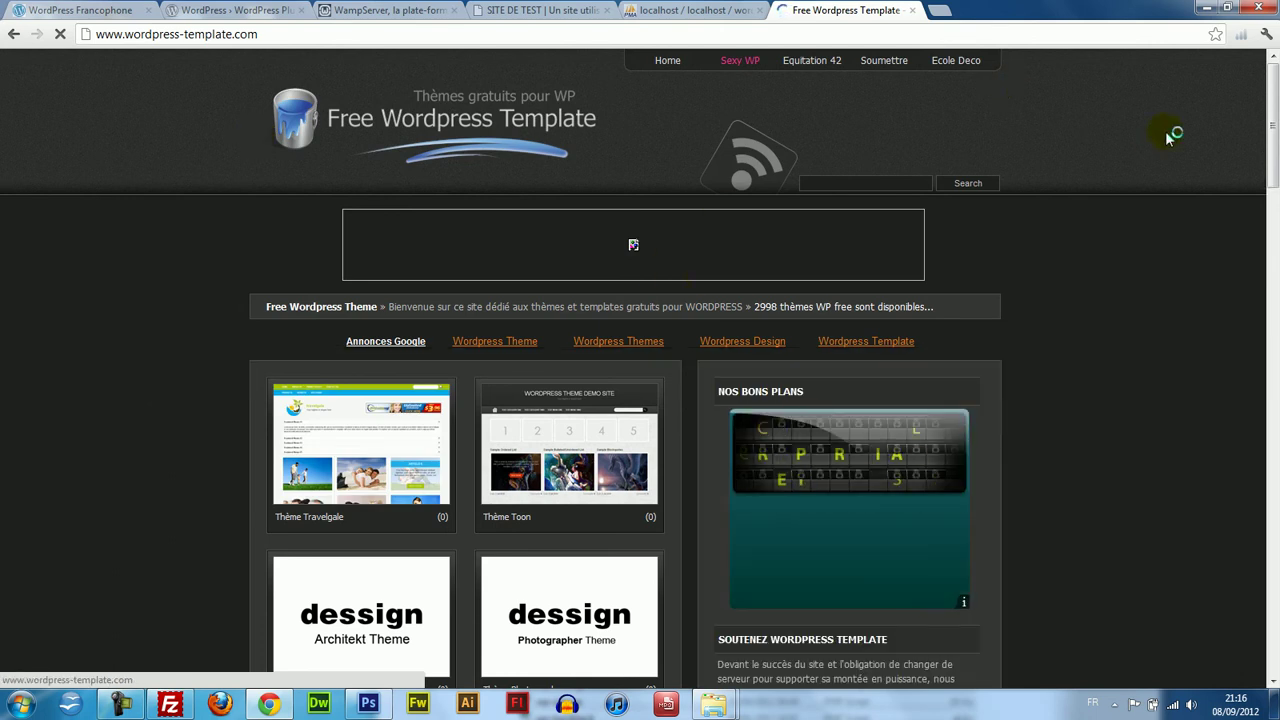
left_click(1275, 323)
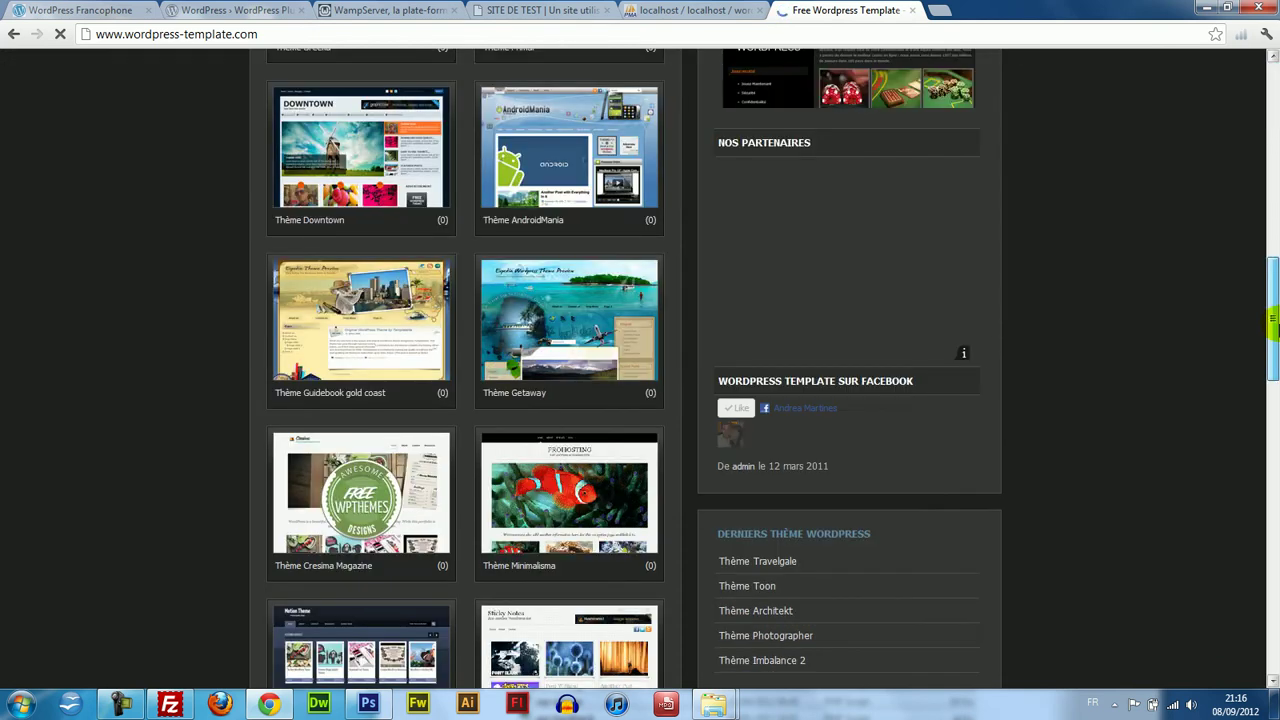
left_click_drag(1273, 320, 1258, 290)
left_click_drag(1275, 313, 1275, 205)
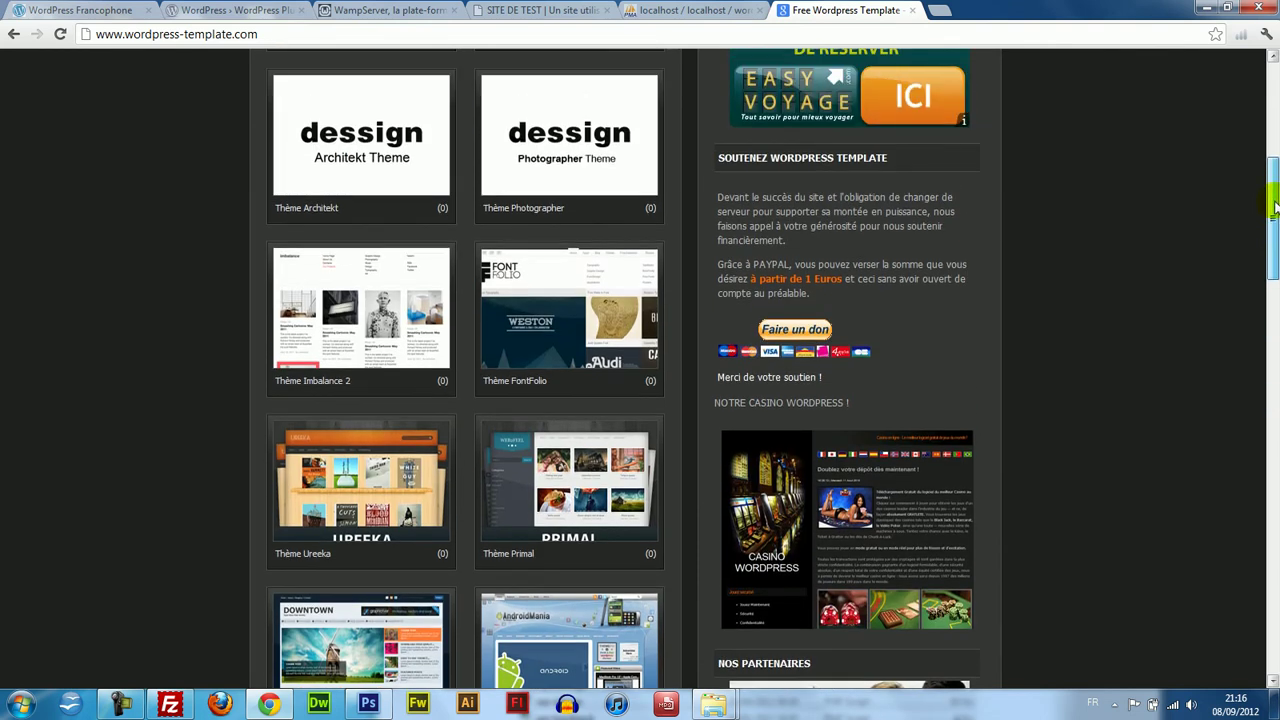
mouse_move(555, 278)
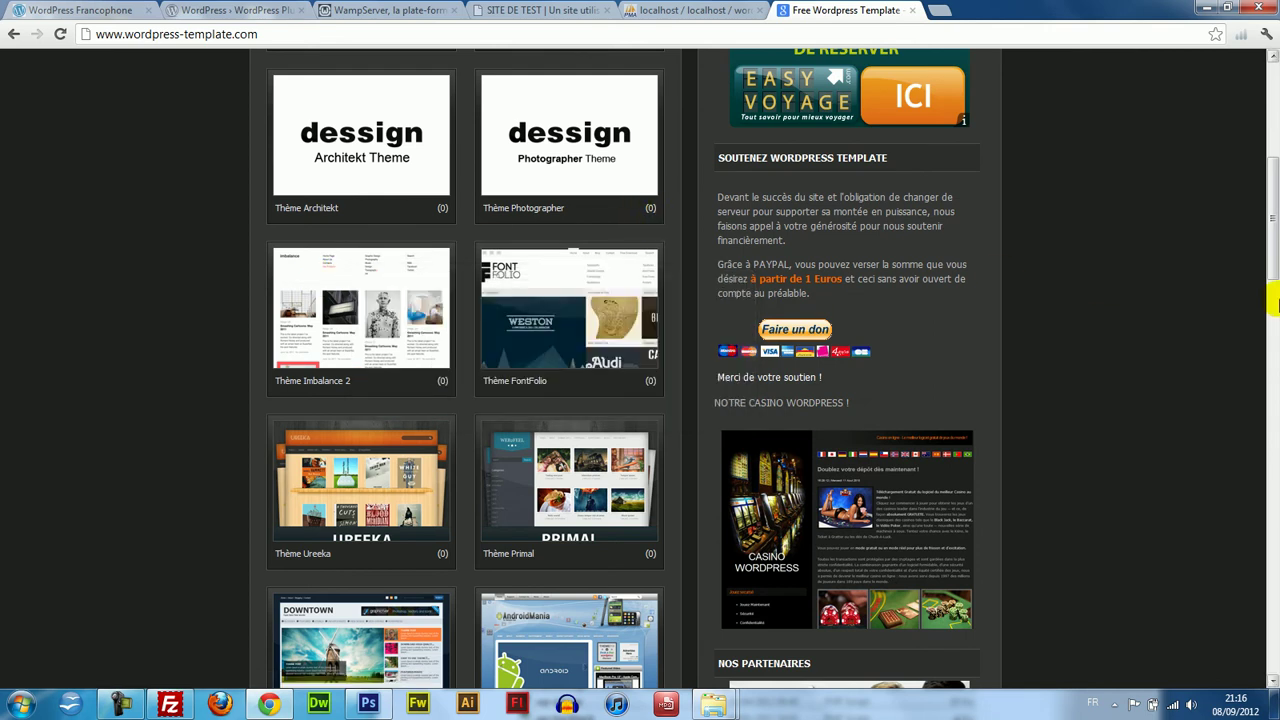
left_click_drag(1275, 245, 1275, 447)
mouse_move(350, 172)
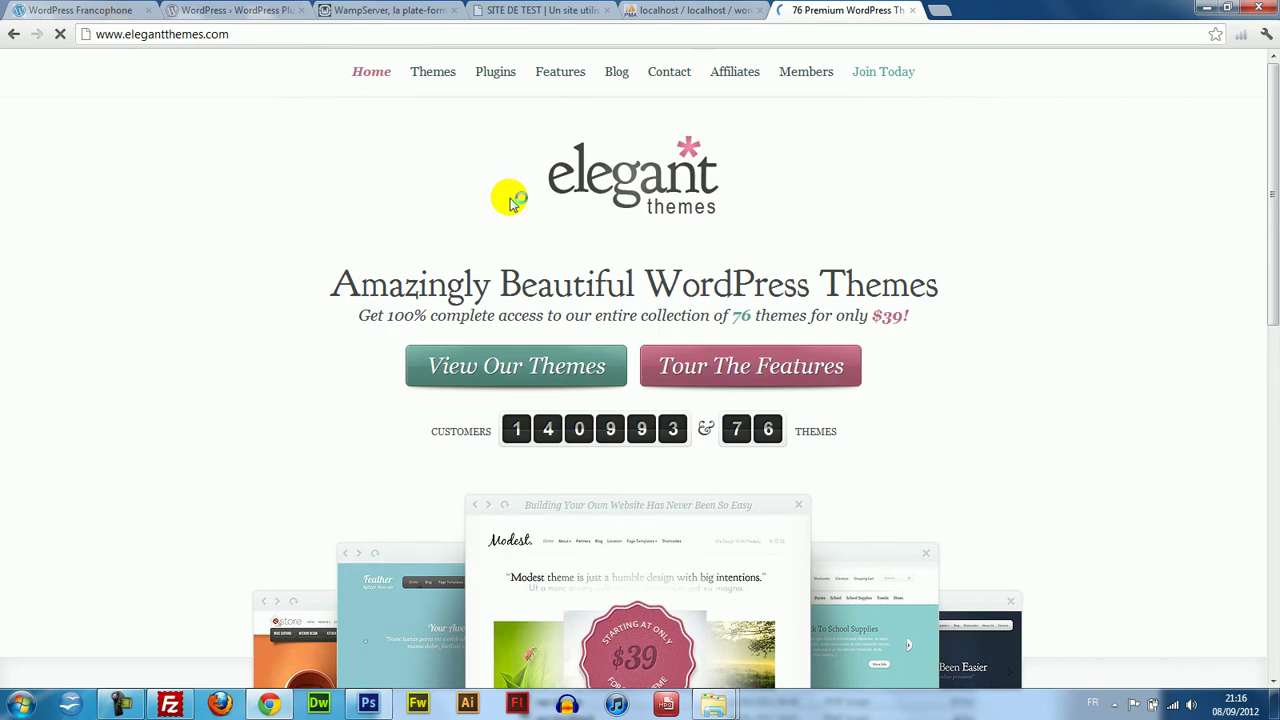
left_click_drag(1272, 135, 1272, 595)
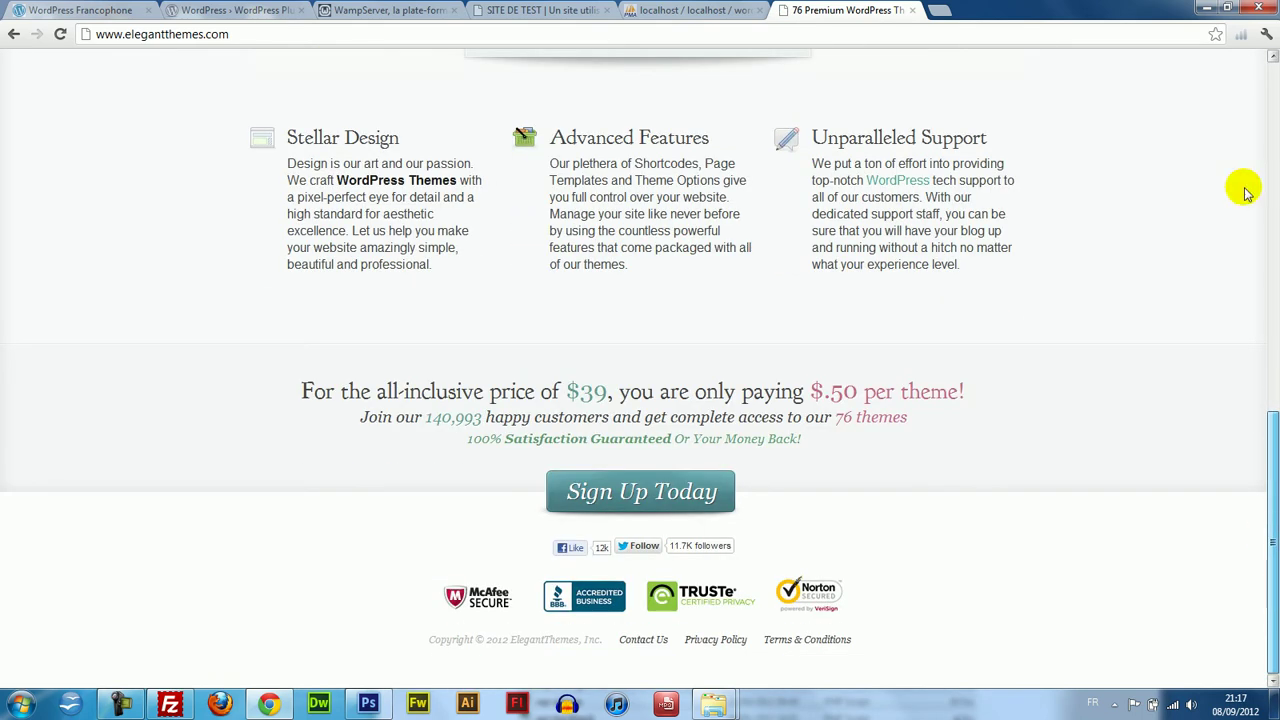
left_click_drag(1268, 538, 1268, 223)
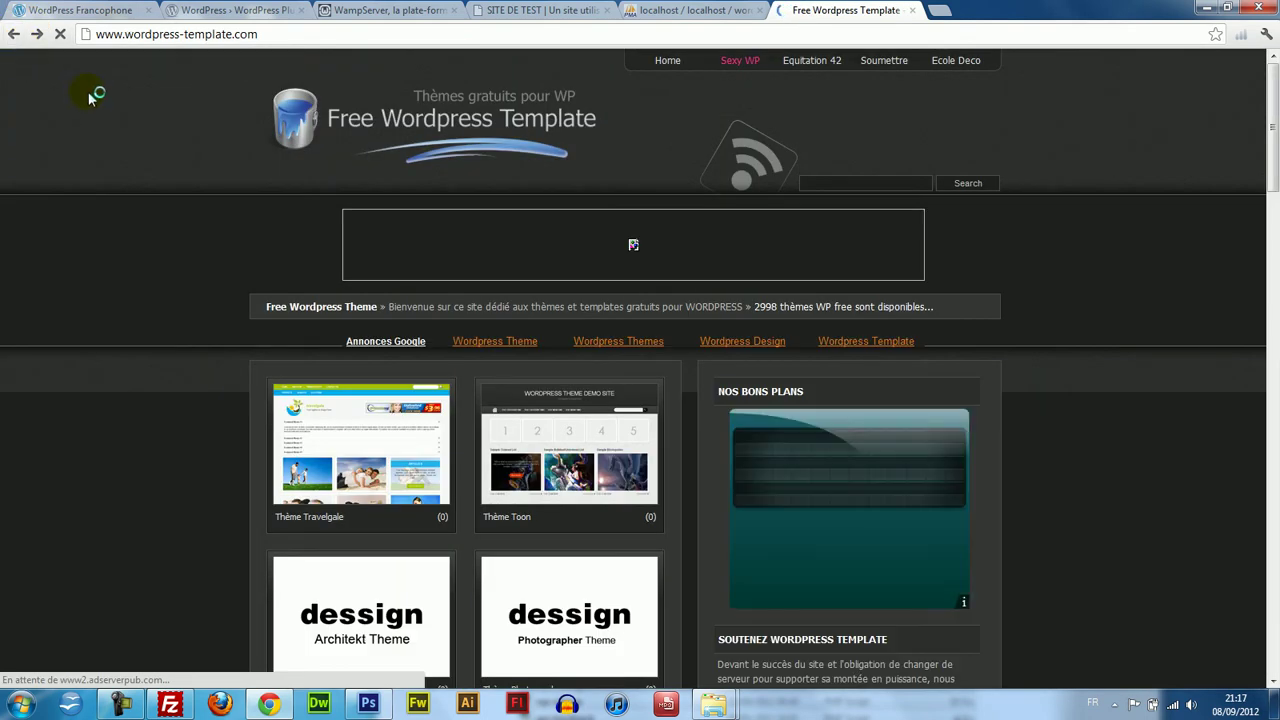
Open and scroll through the Motion Magazine theme page.
left_click_drag(1278, 249, 1273, 460)
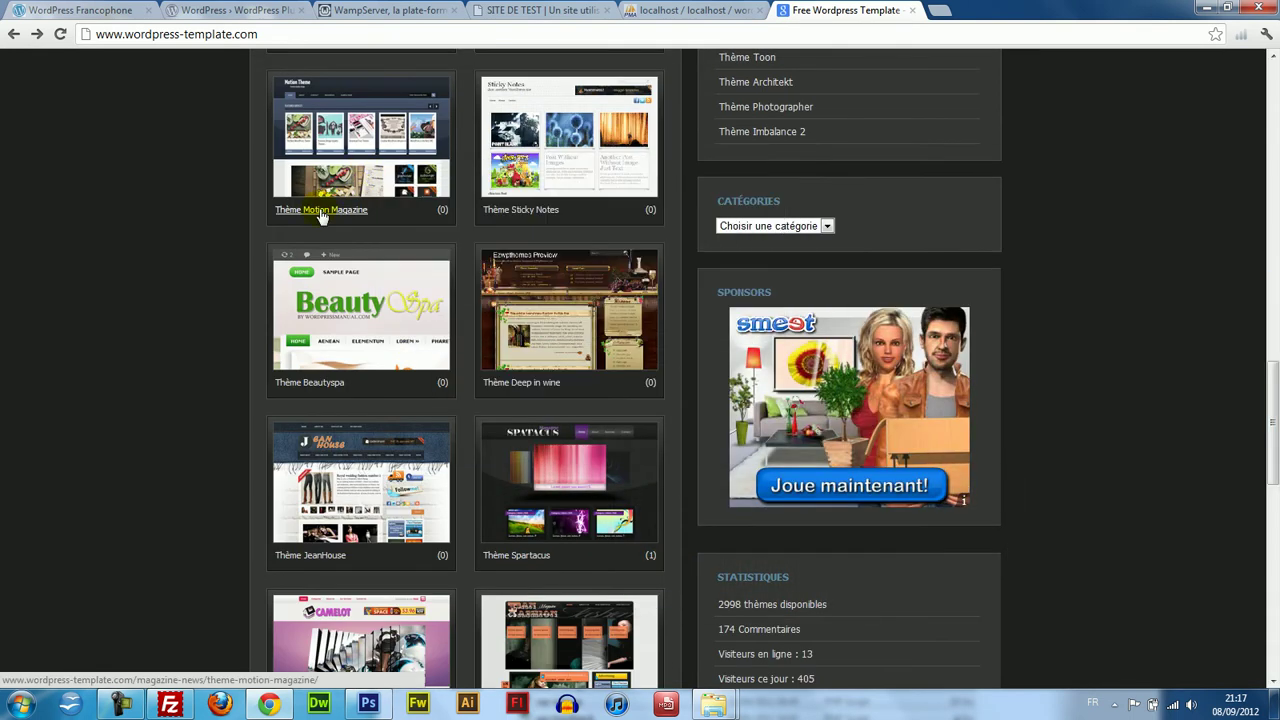
left_click(322, 212)
scroll(1272, 440, "down", 5)
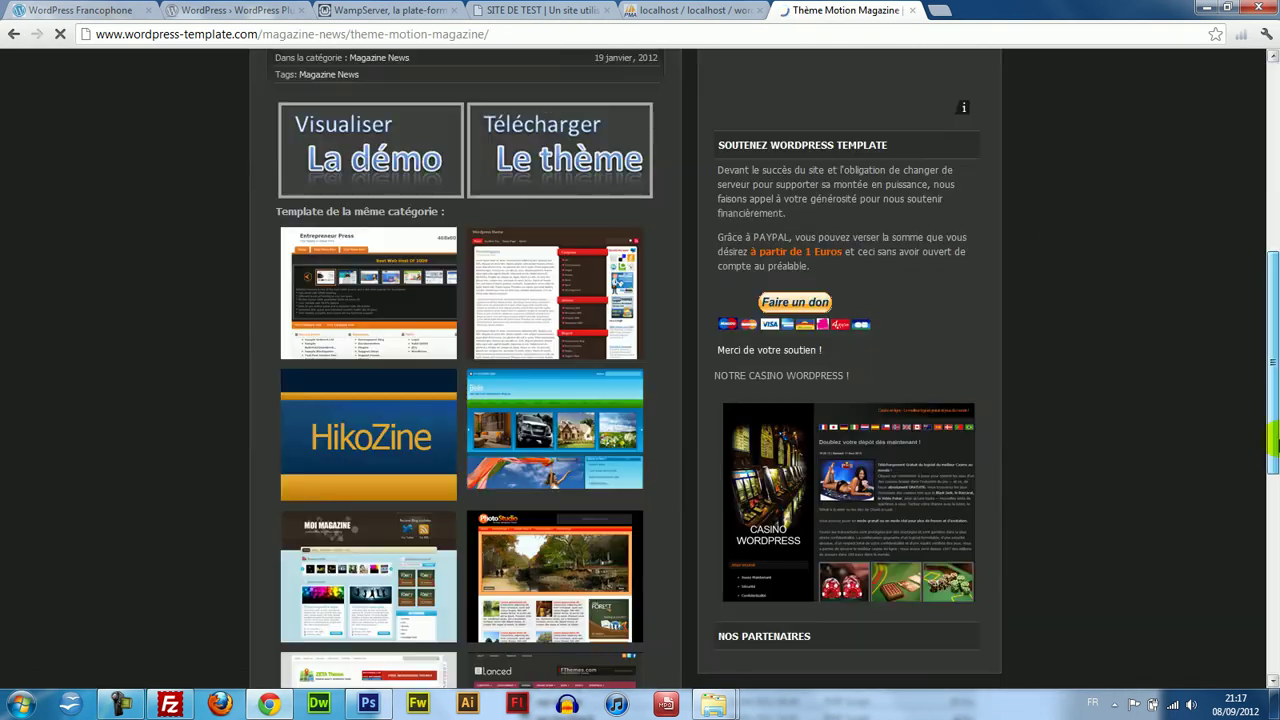
scroll(1272, 400, "up", 3)
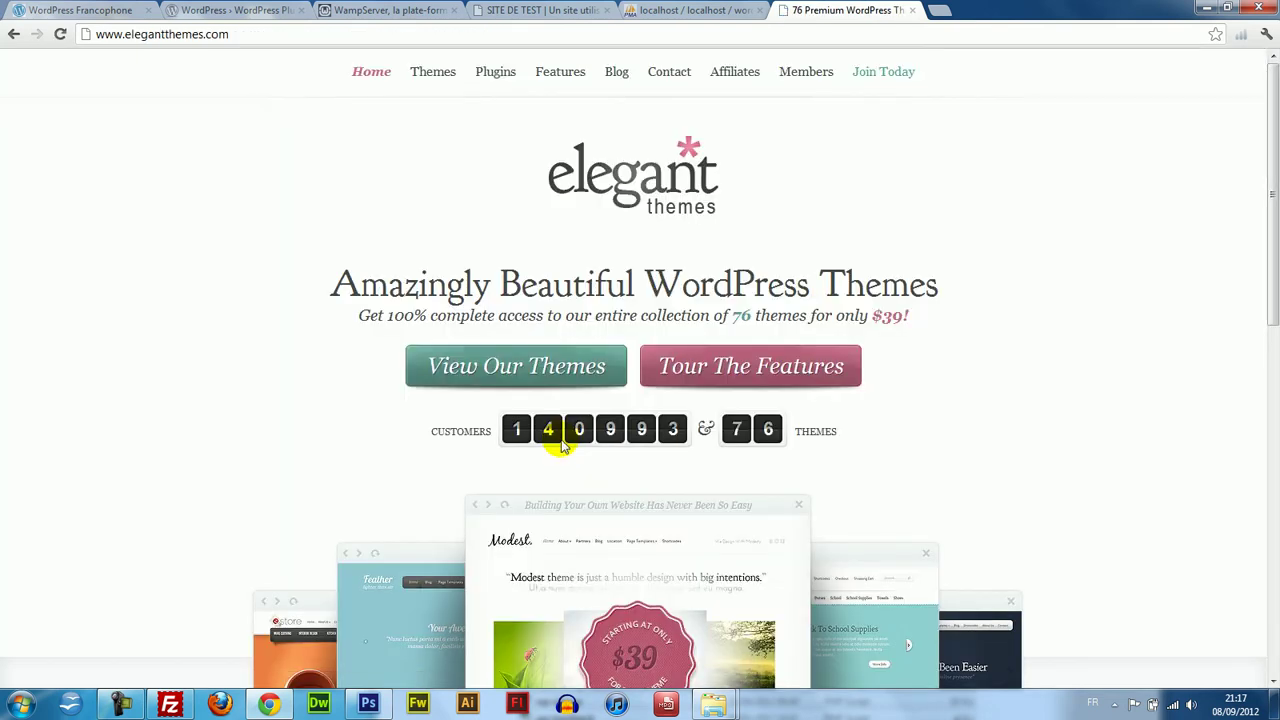
Return to the theme catalogue homepage, scroll down and open the JeanHouse theme demo.
left_click(12, 34)
left_click(509, 168)
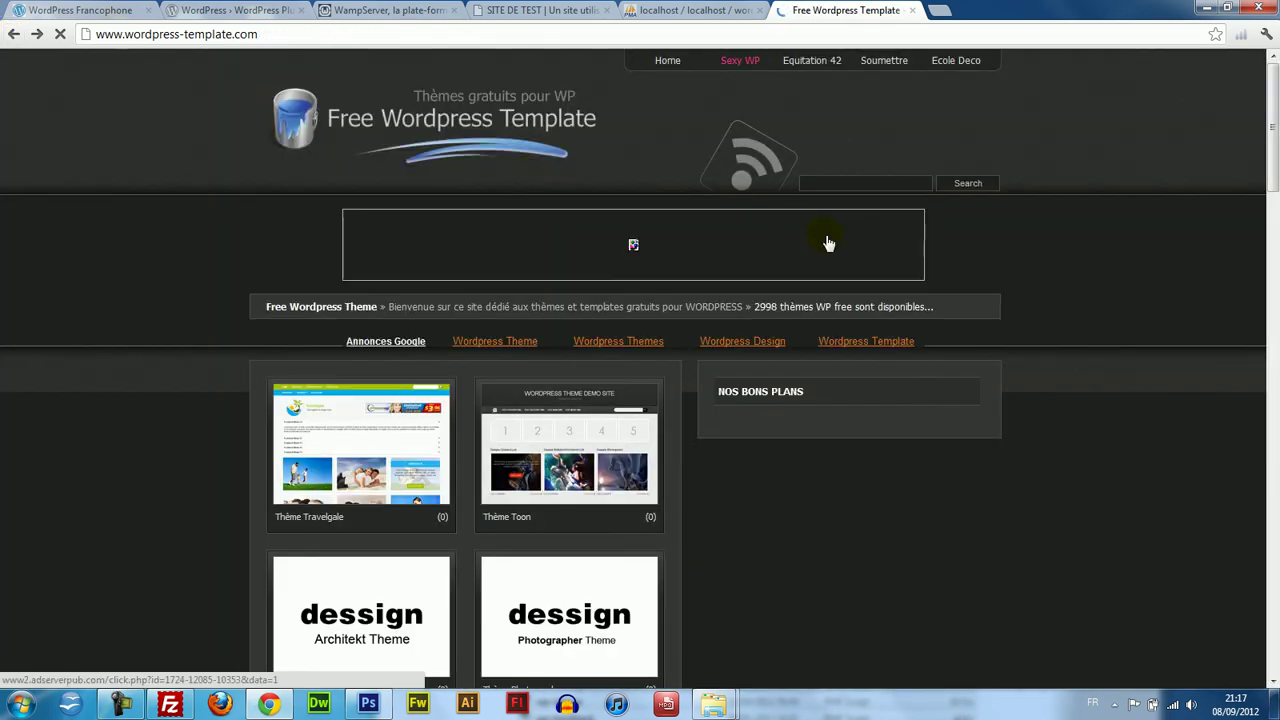
scroll(1275, 305, "down", 3)
scroll(1277, 305, "down", 8)
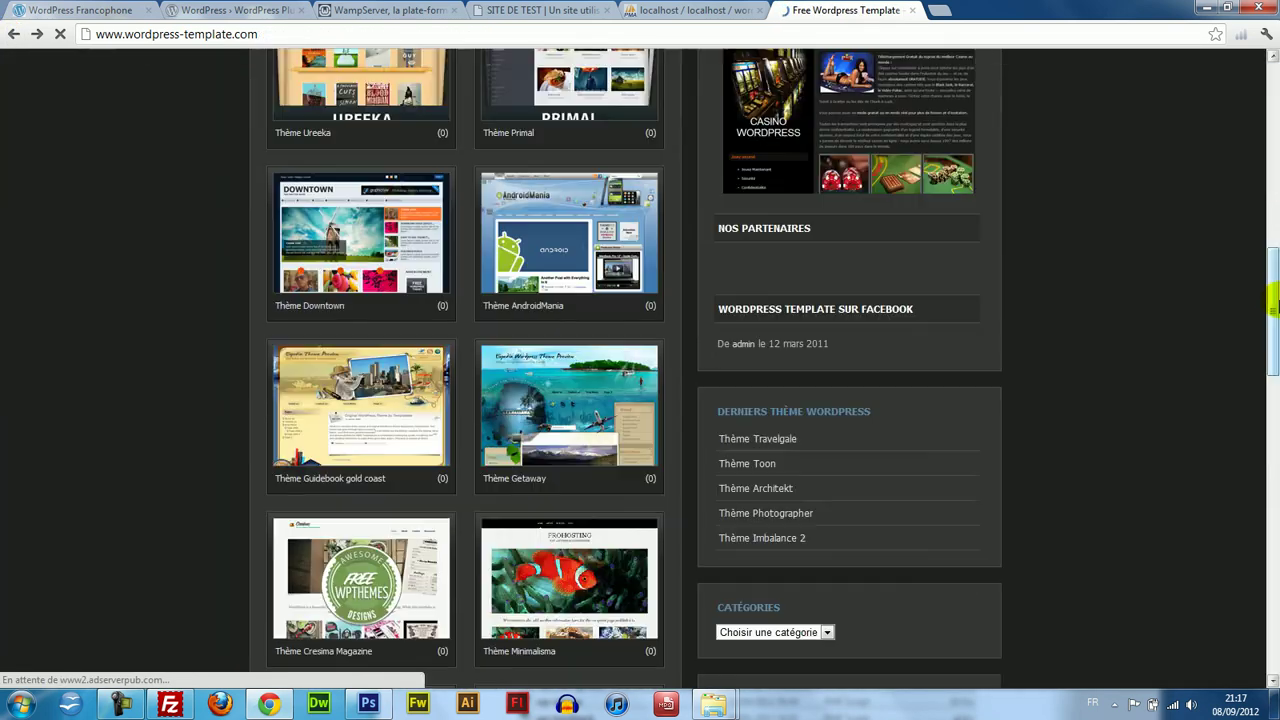
scroll(1277, 478, "down", 4)
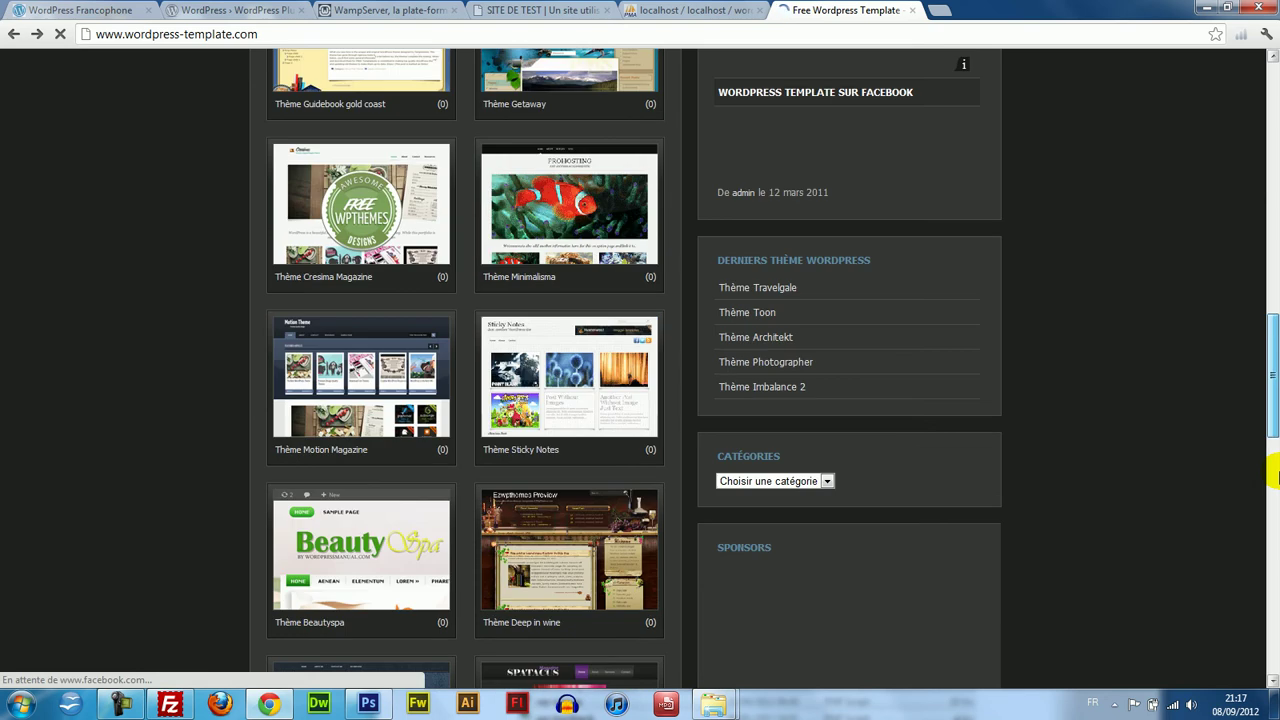
scroll(1277, 478, "down", 5)
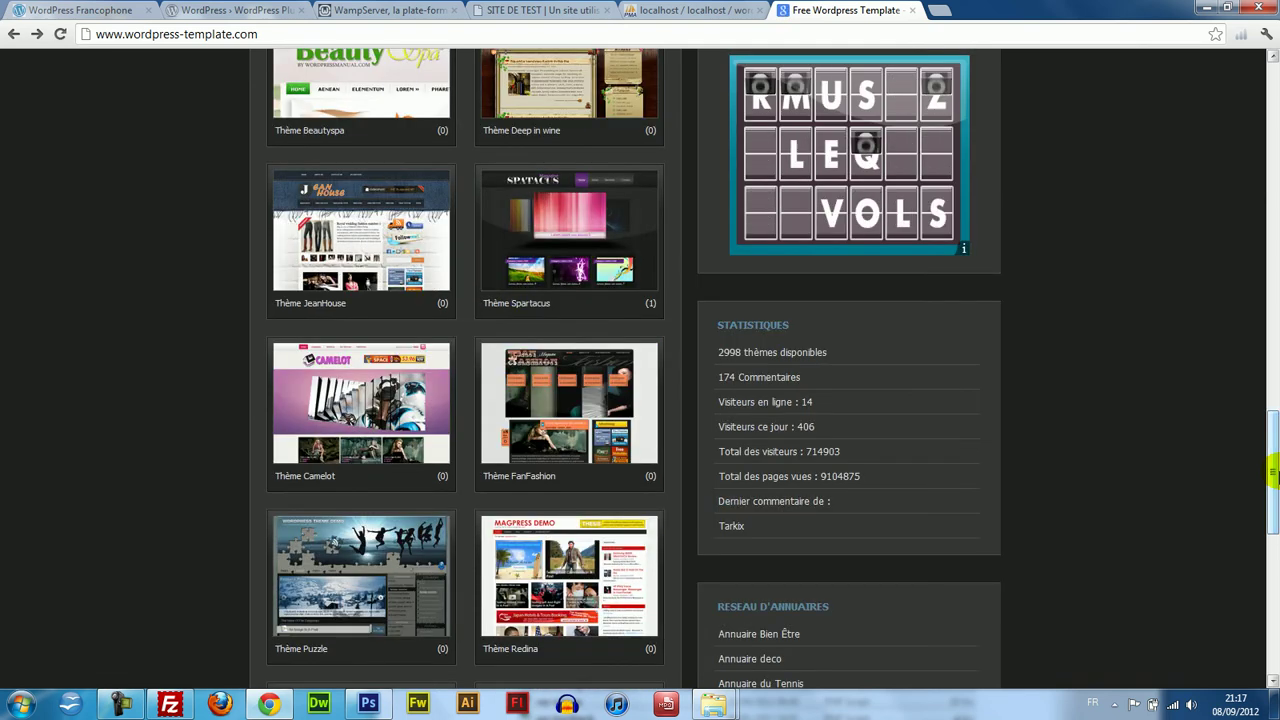
left_click(378, 260)
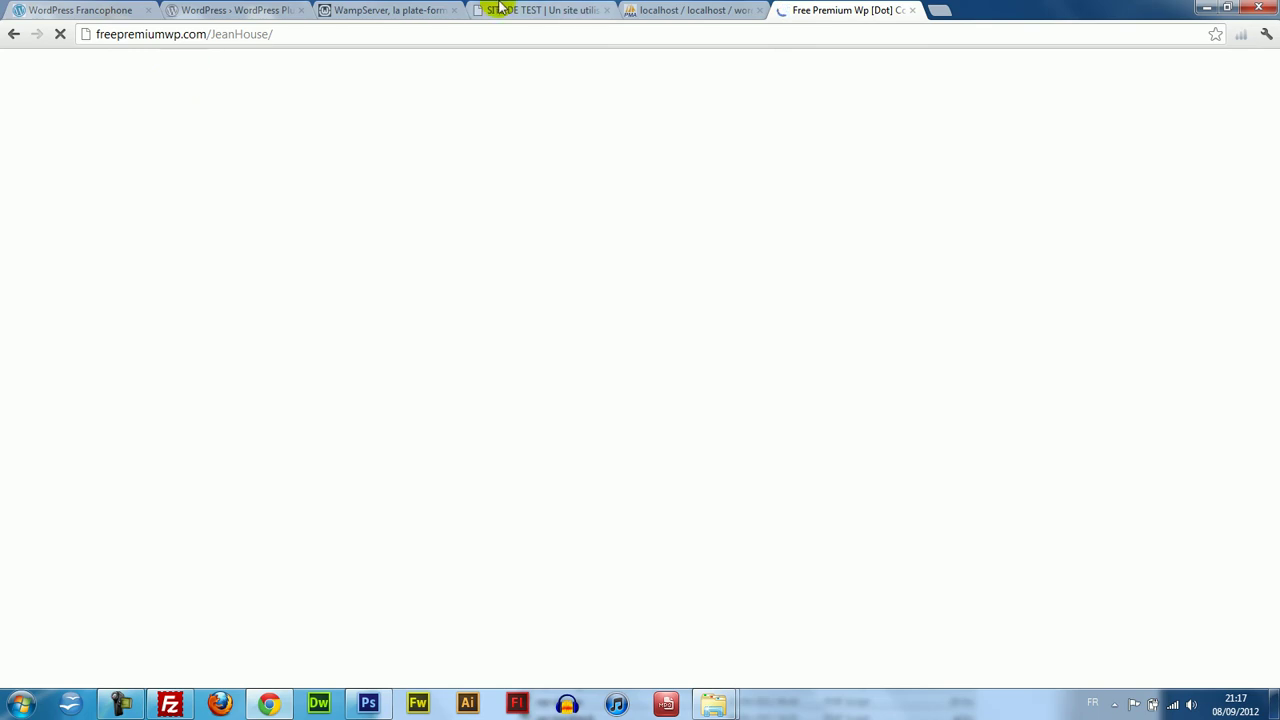
Check the SITE DE TEST tab, then return to the wordpress-template.com theme catalogue homepage.
left_click(545, 10)
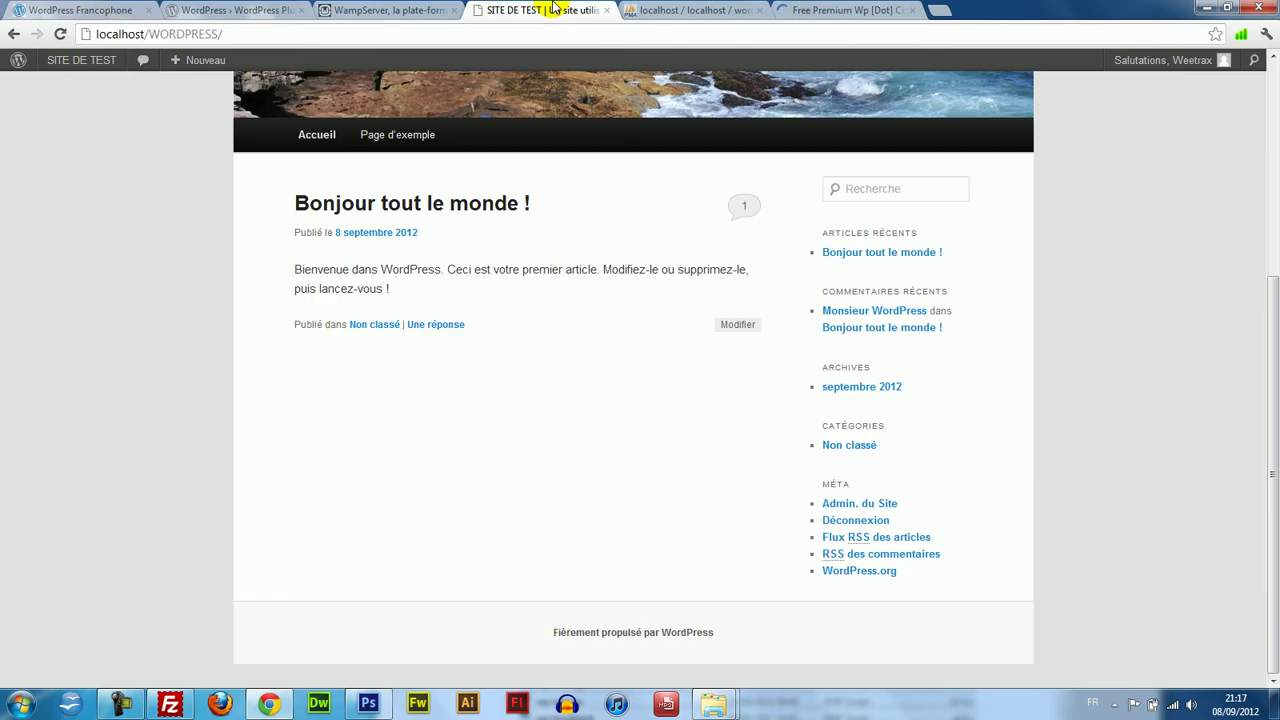
left_click_drag(1268, 466, 1272, 535)
scroll(1236, 200, "up", 5)
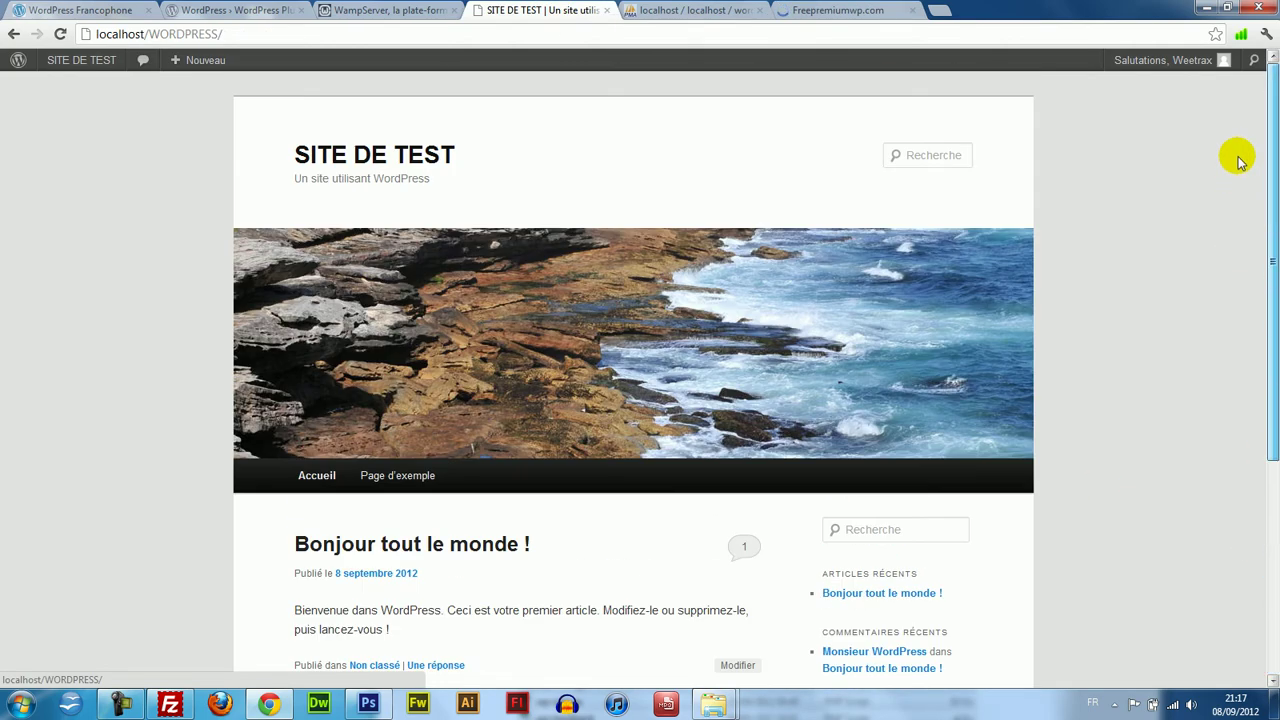
left_click(810, 10)
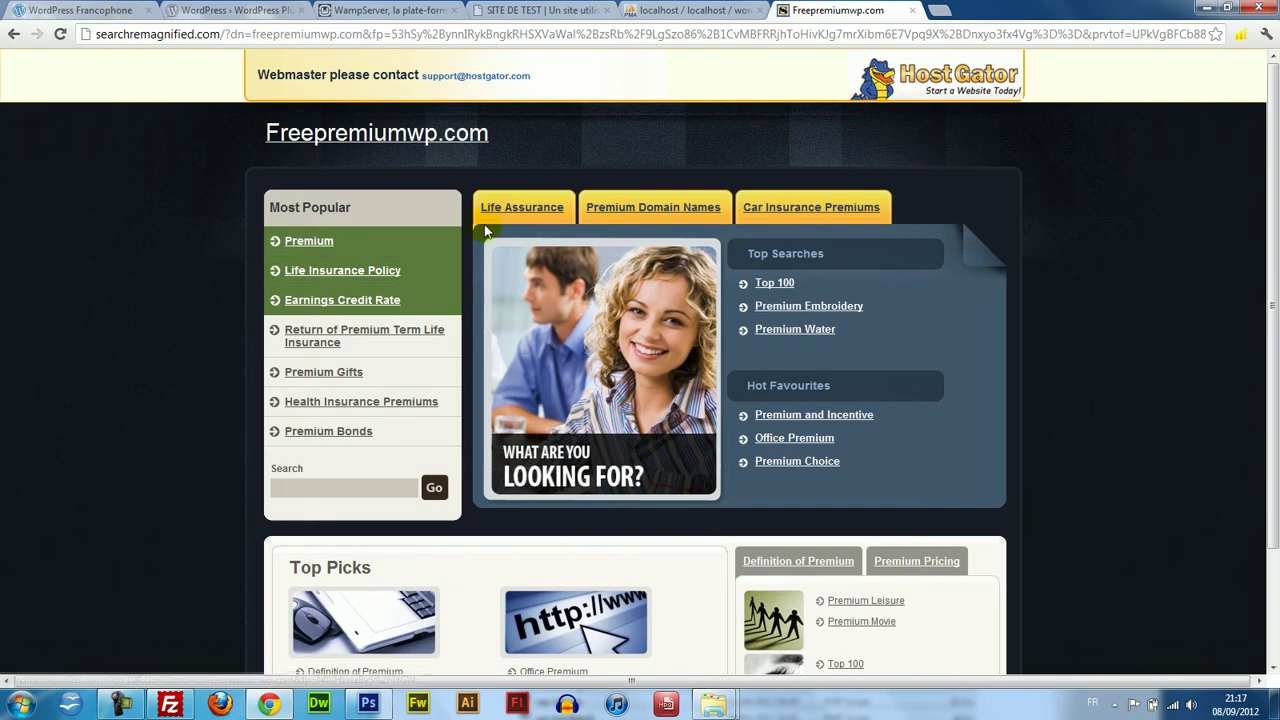
left_click_drag(1274, 310, 1274, 425)
scroll(1246, 237, "up", 1)
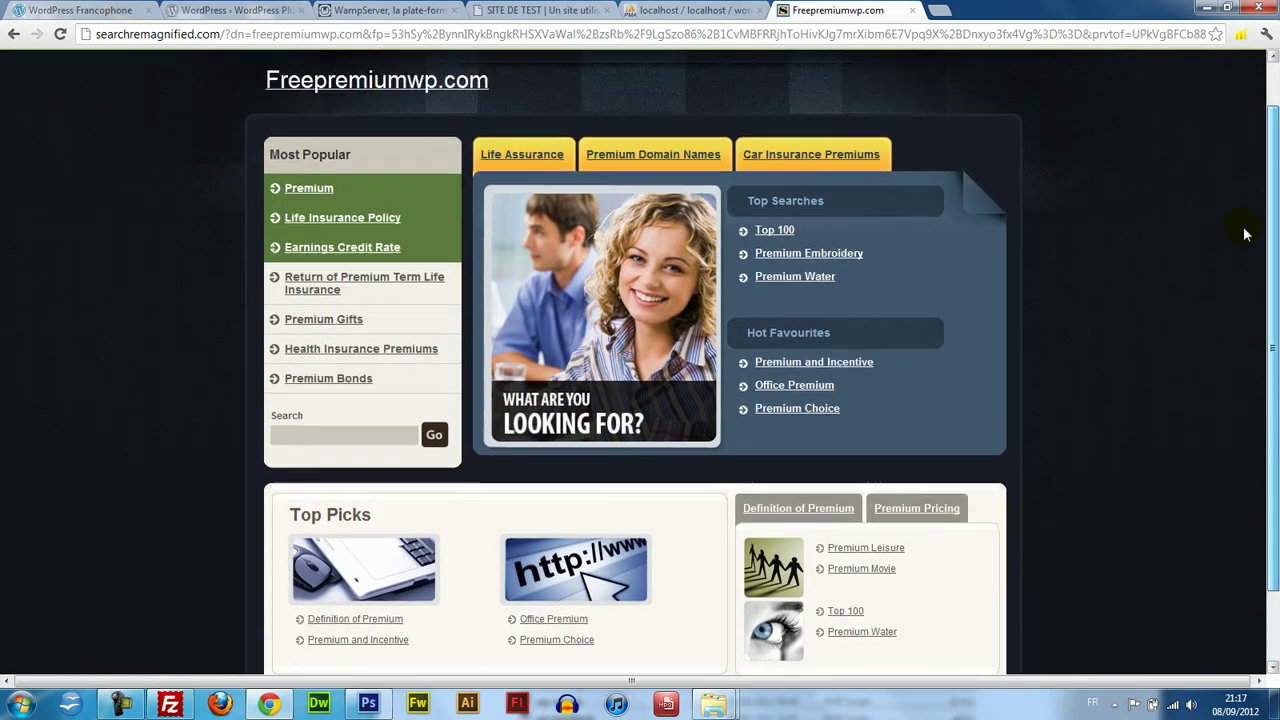
left_click(8, 33)
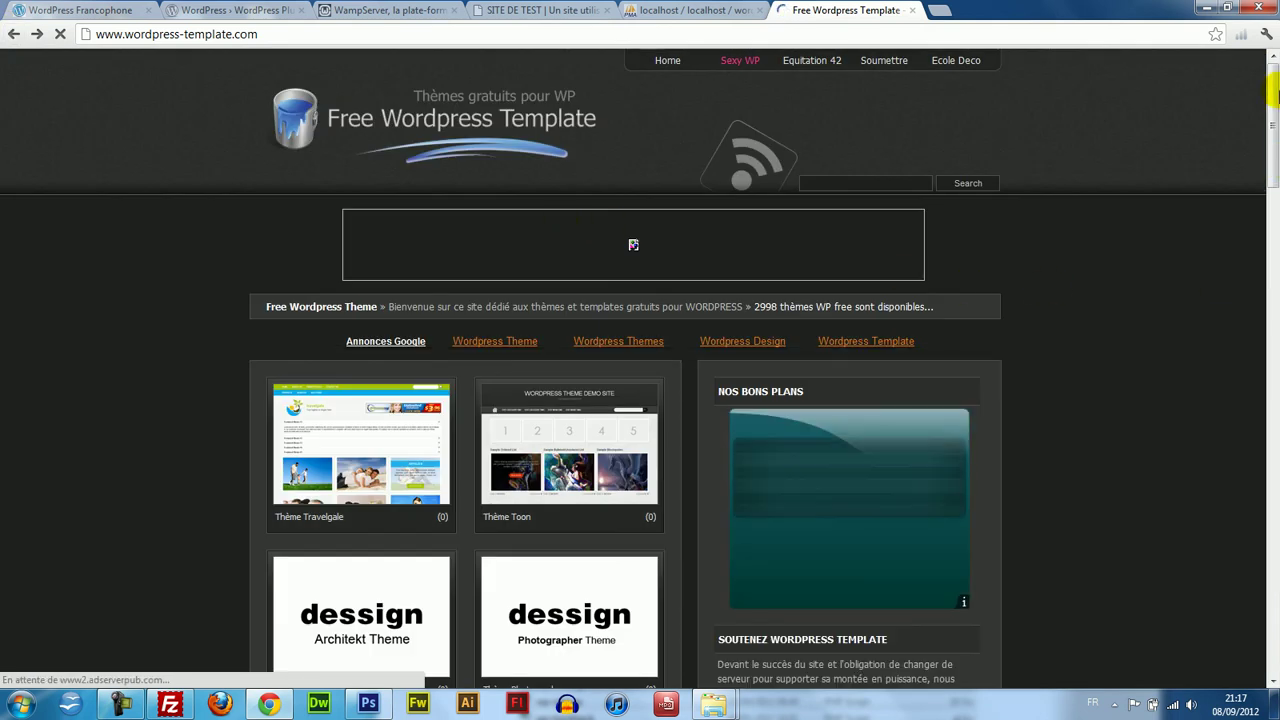
Go to page 2 of the theme catalogue and open the Akalulu theme demo.
scroll(1276, 330, "down", 11)
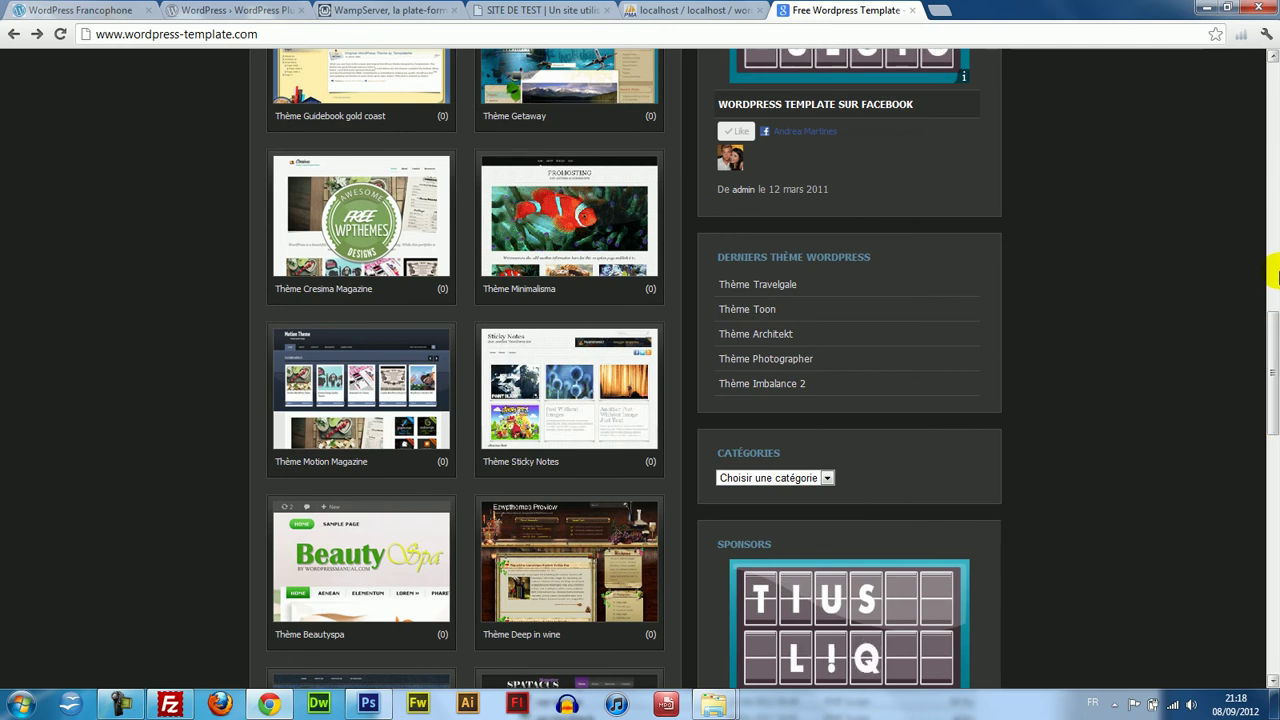
scroll(1276, 355, "down", 5)
scroll(640, 370, "down", 6)
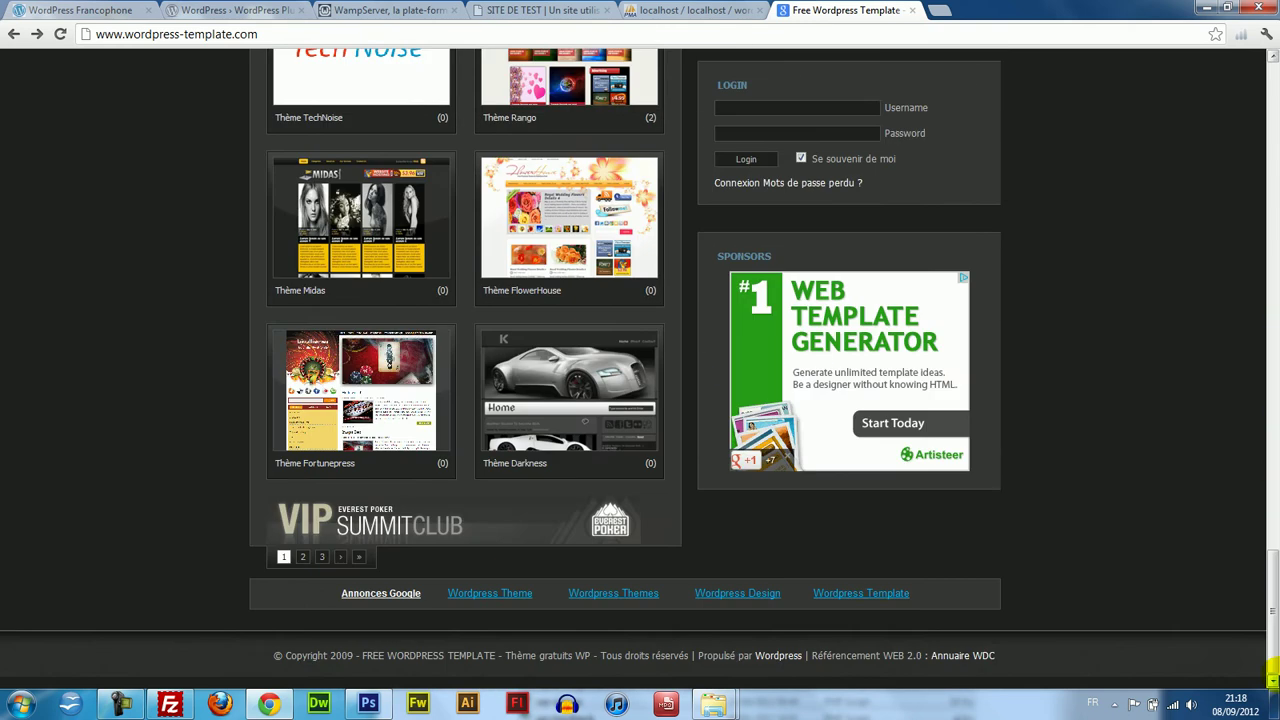
left_click(305, 559)
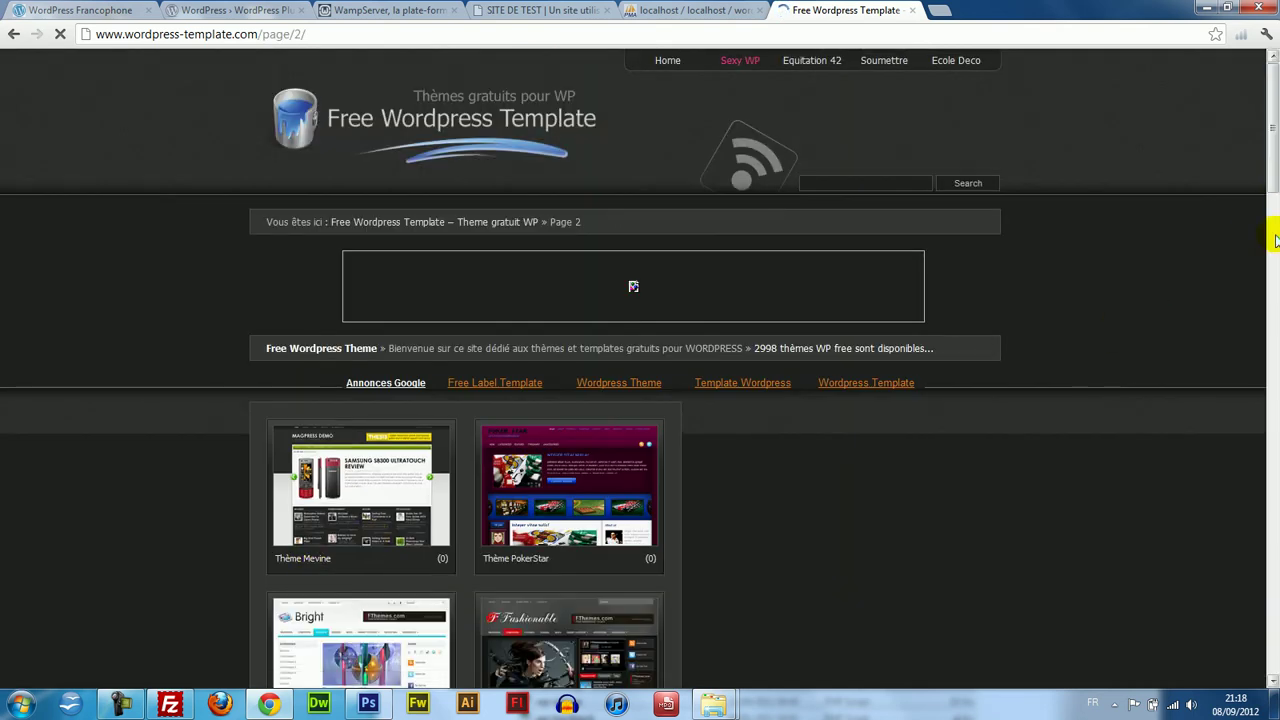
left_click_drag(1274, 122, 1273, 370)
scroll(612, 226, "down", 3)
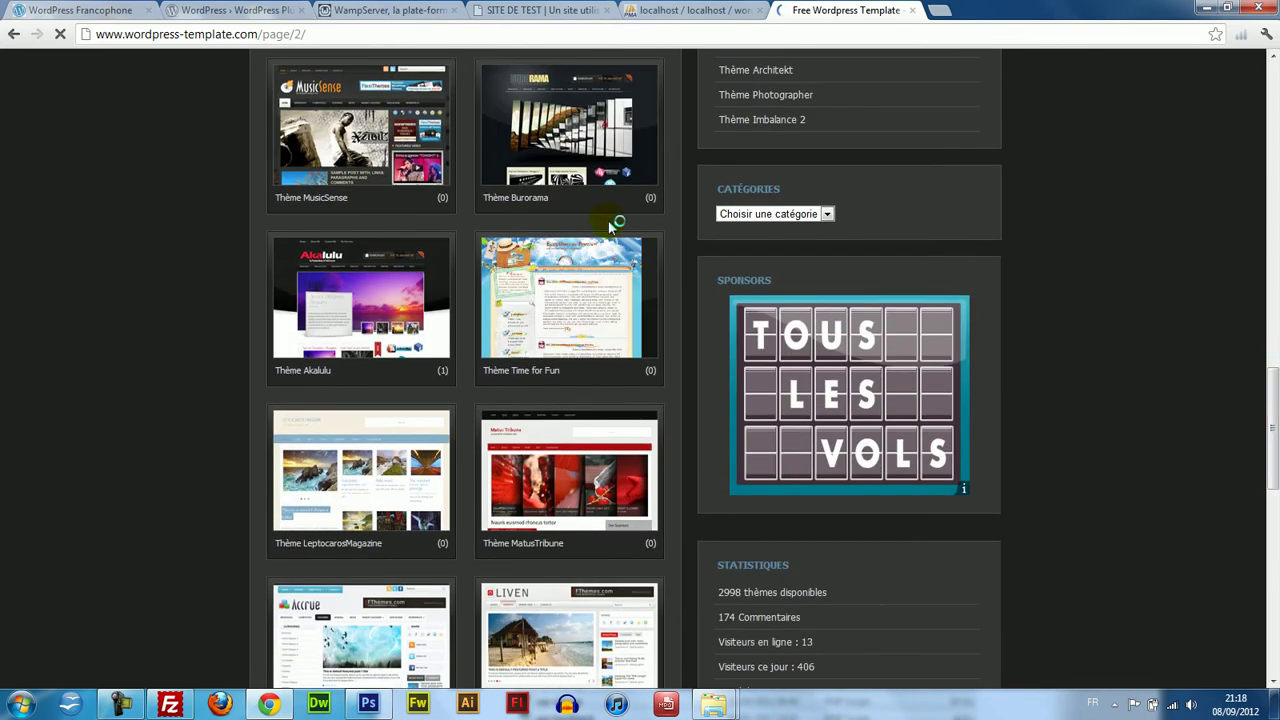
mouse_move(403, 303)
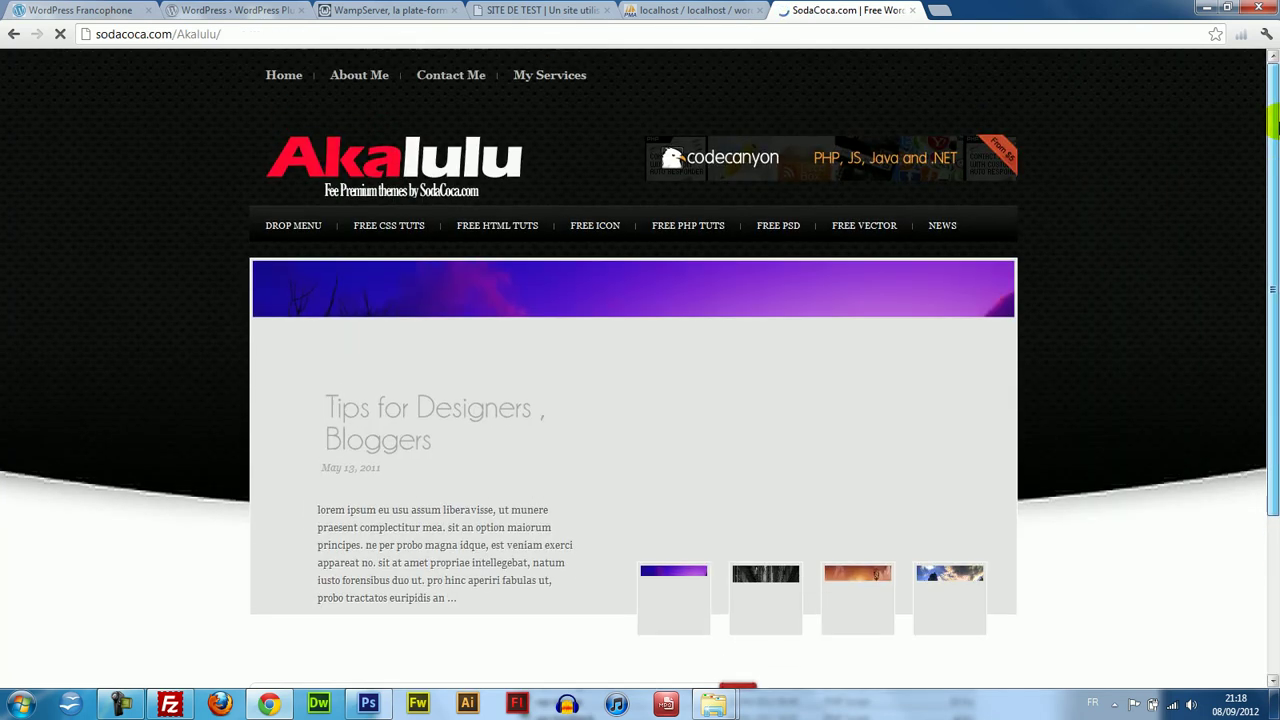
Scroll through the Akalulu demo on sodacoca.com, then go back to catalogue page 2.
left_click_drag(1277, 134, 1277, 475)
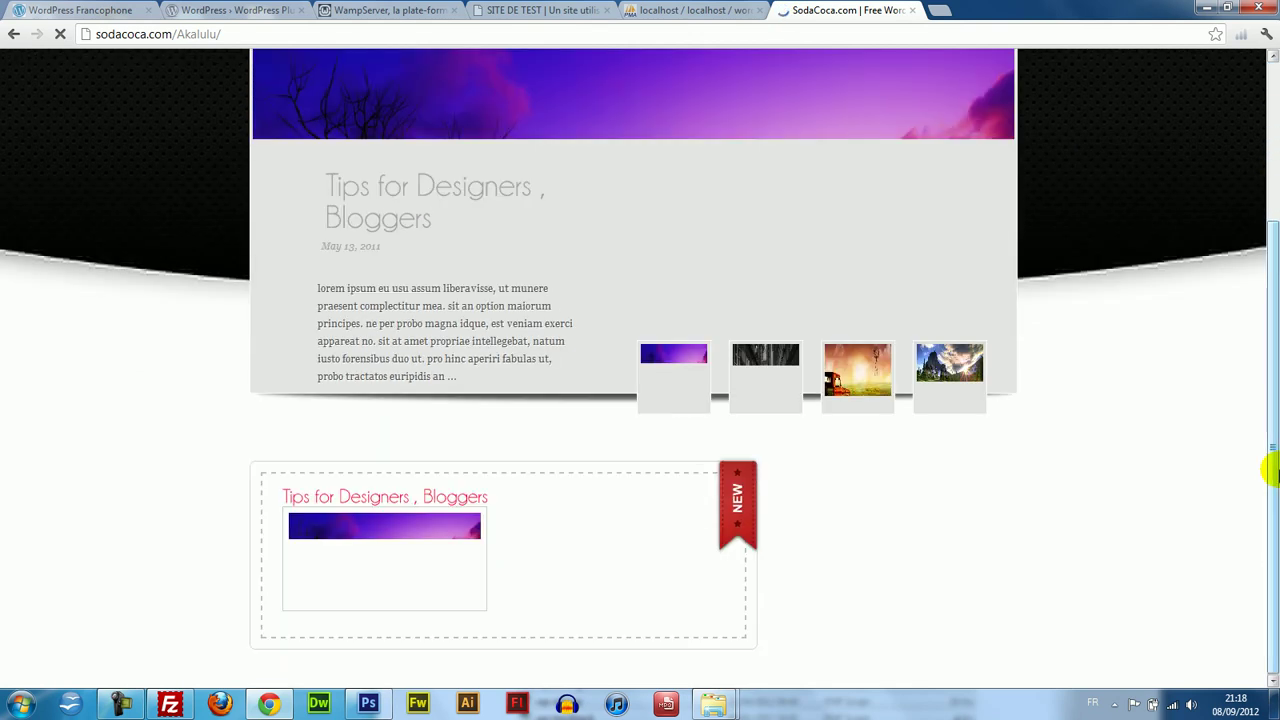
left_click_drag(1268, 431, 1274, 140)
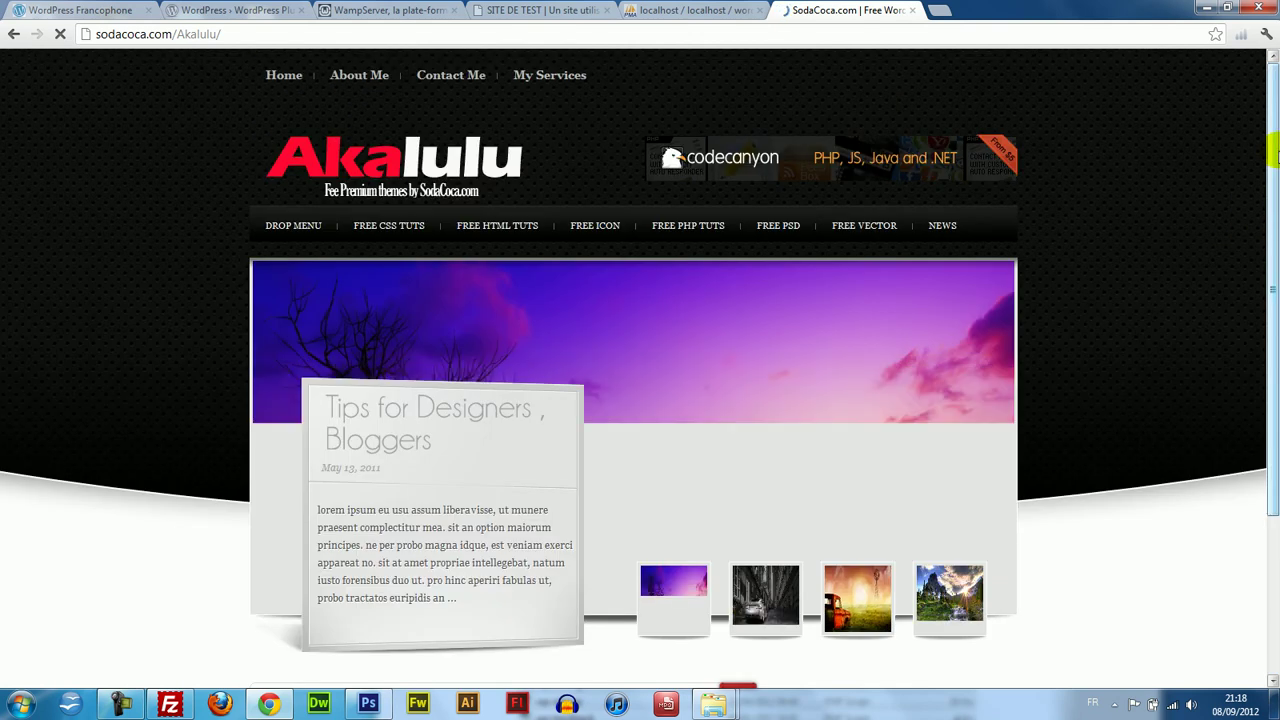
mouse_move(1276, 150)
left_mouse_down()
mouse_move(1273, 468)
mouse_move(1274, 145)
left_mouse_up()
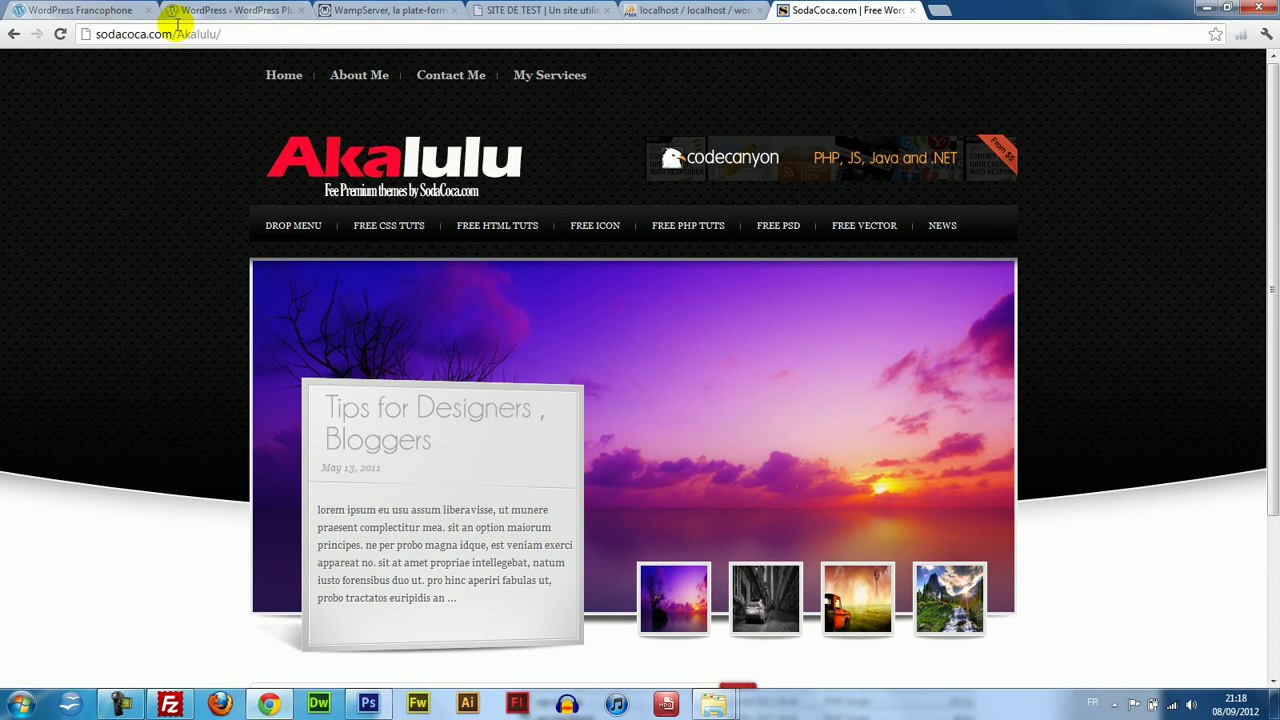
left_click(15, 32)
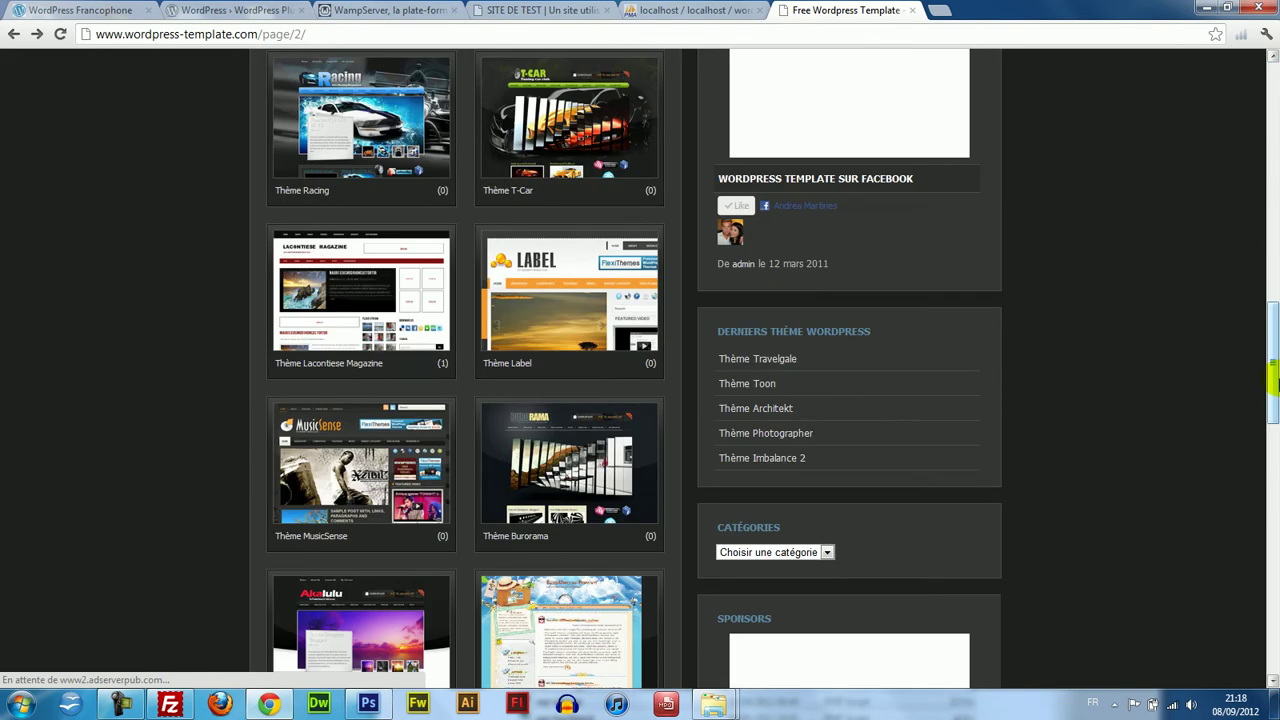
Return from the error page to catalogue page 2, scroll the theme grid, and open page 3.
left_click_drag(1273, 380, 1273, 525)
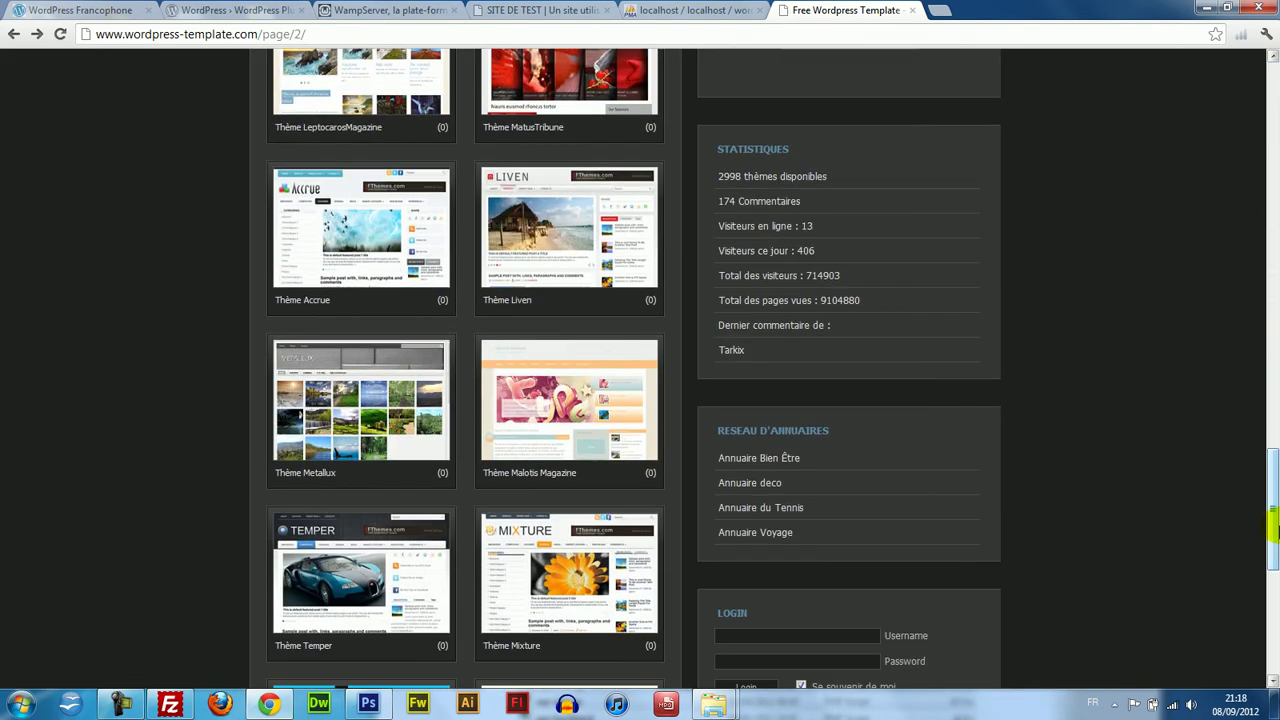
scroll(563, 509, "down", 1)
mouse_move(325, 453)
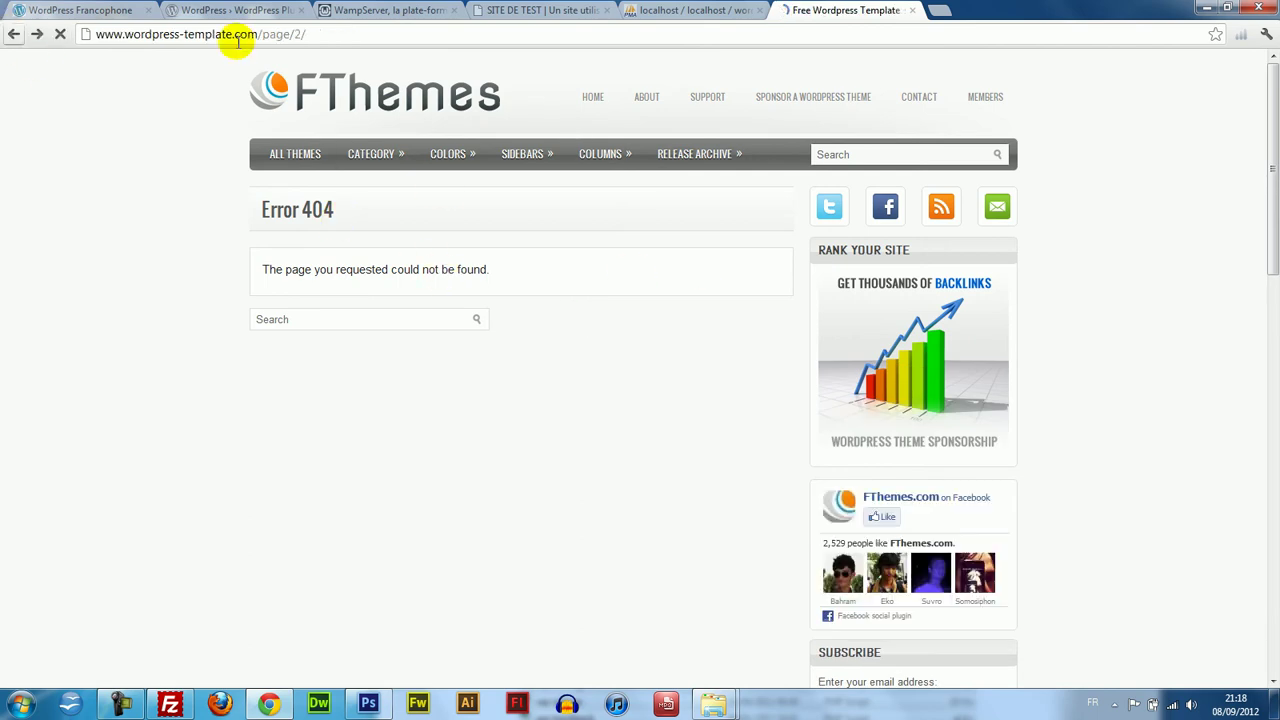
left_click(12, 34)
left_click_drag(1273, 160, 1277, 344)
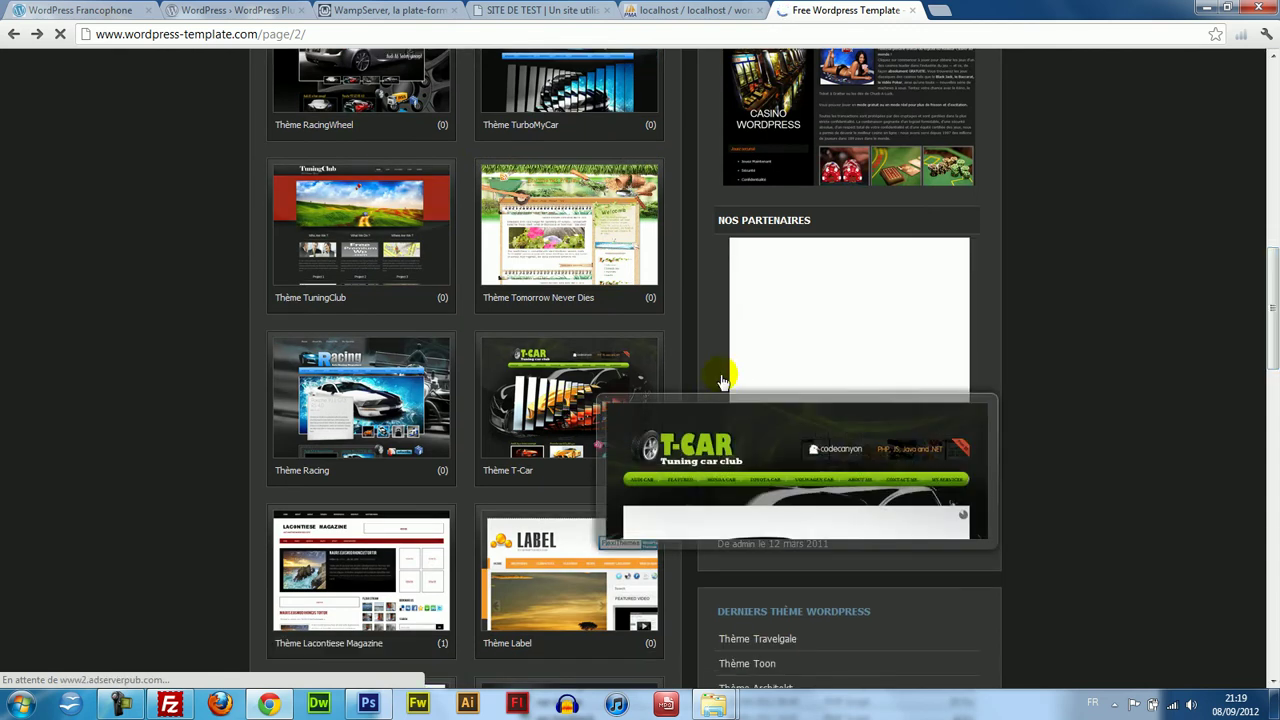
left_click(1275, 253)
left_click_drag(1275, 253, 1275, 540)
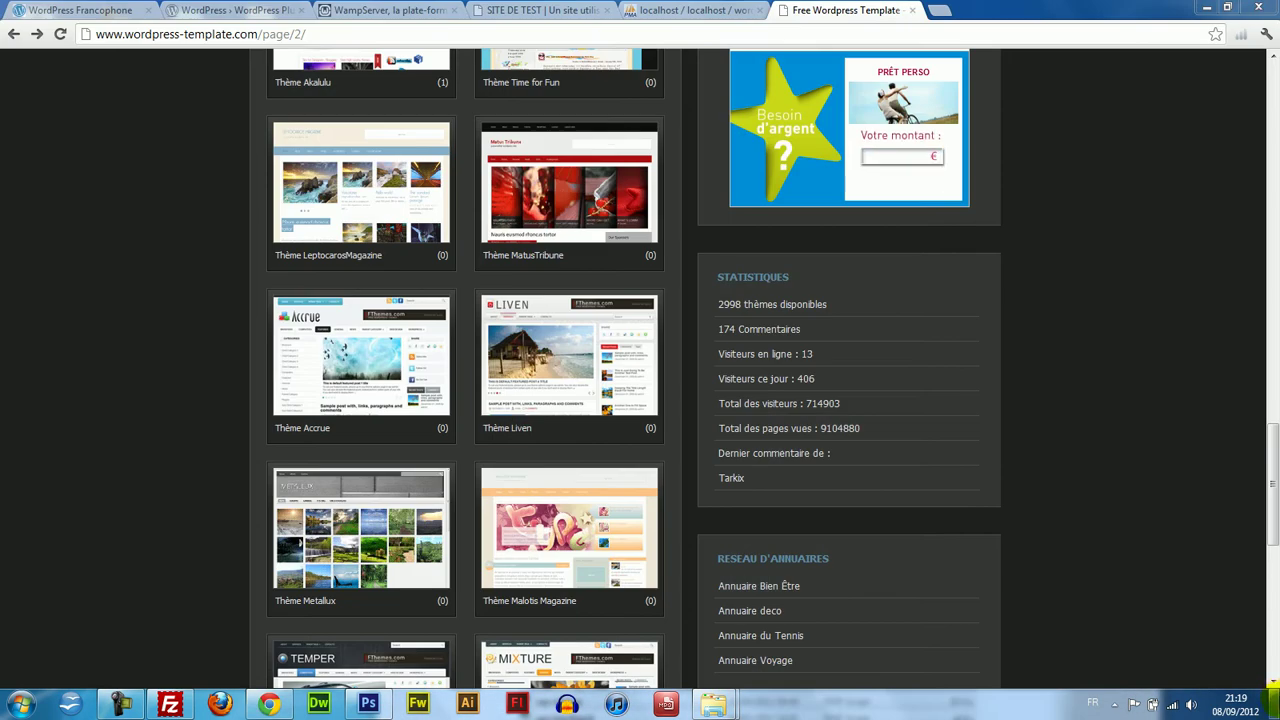
left_click_drag(1272, 485, 1272, 615)
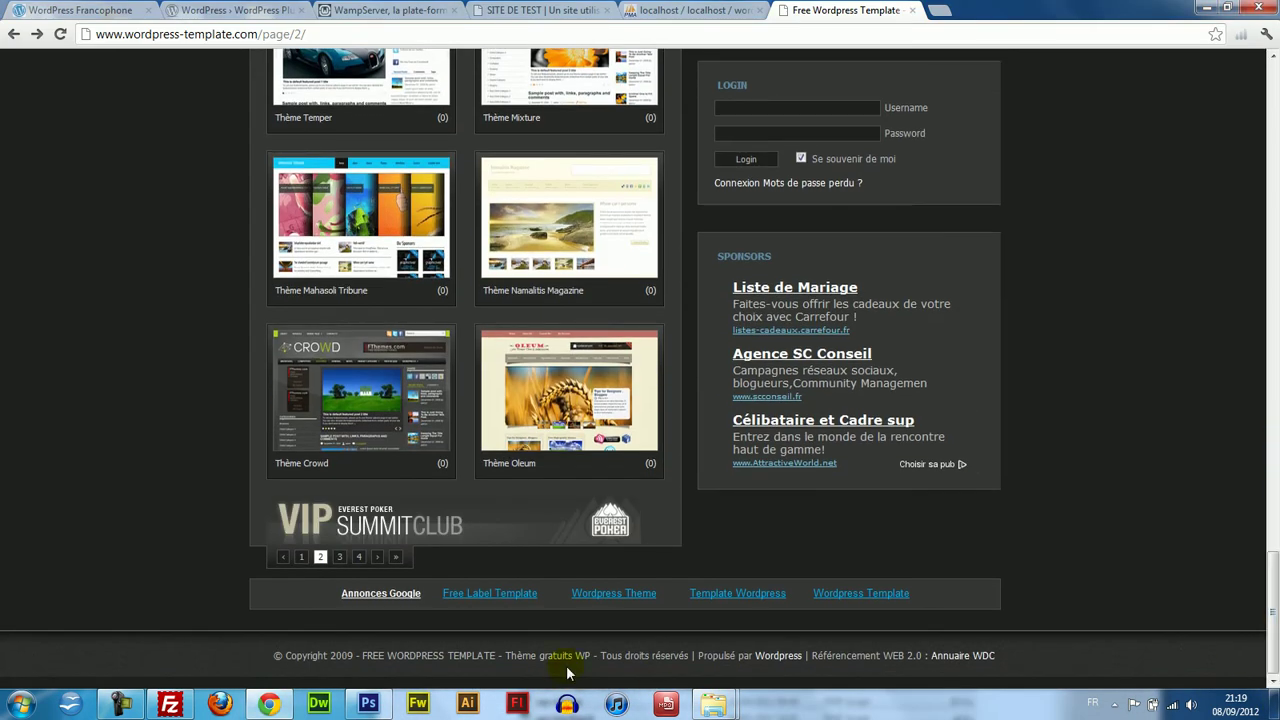
left_click(339, 557)
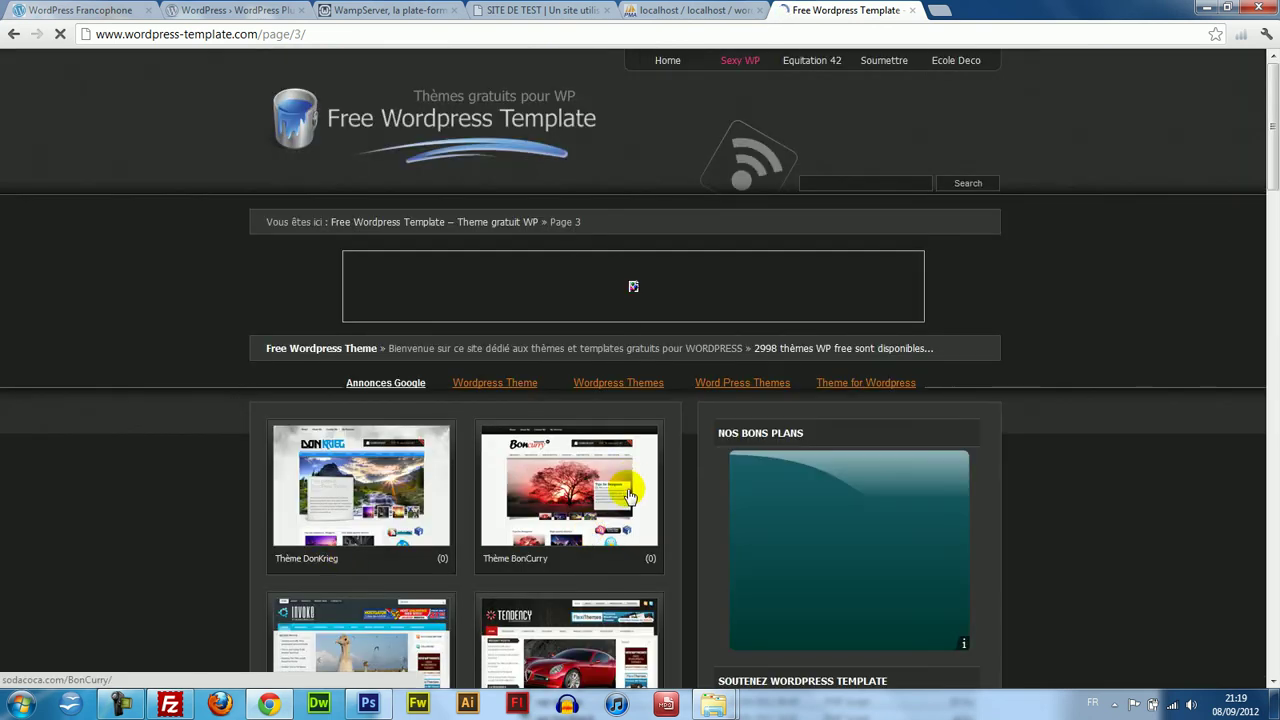
Download Tendency-2.1.zip from newwpthemes.com and bring the WORDPRESS Explorer window forward.
left_click(443, 494)
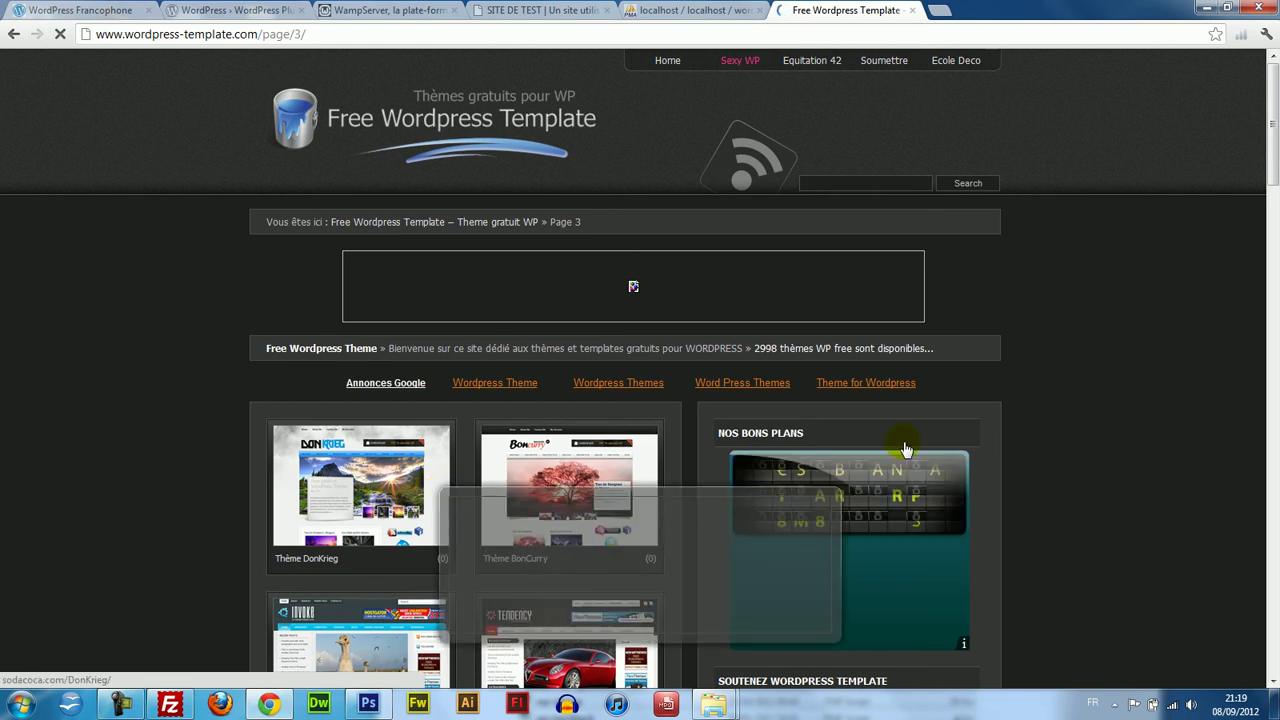
left_click_drag(1273, 182, 1273, 232)
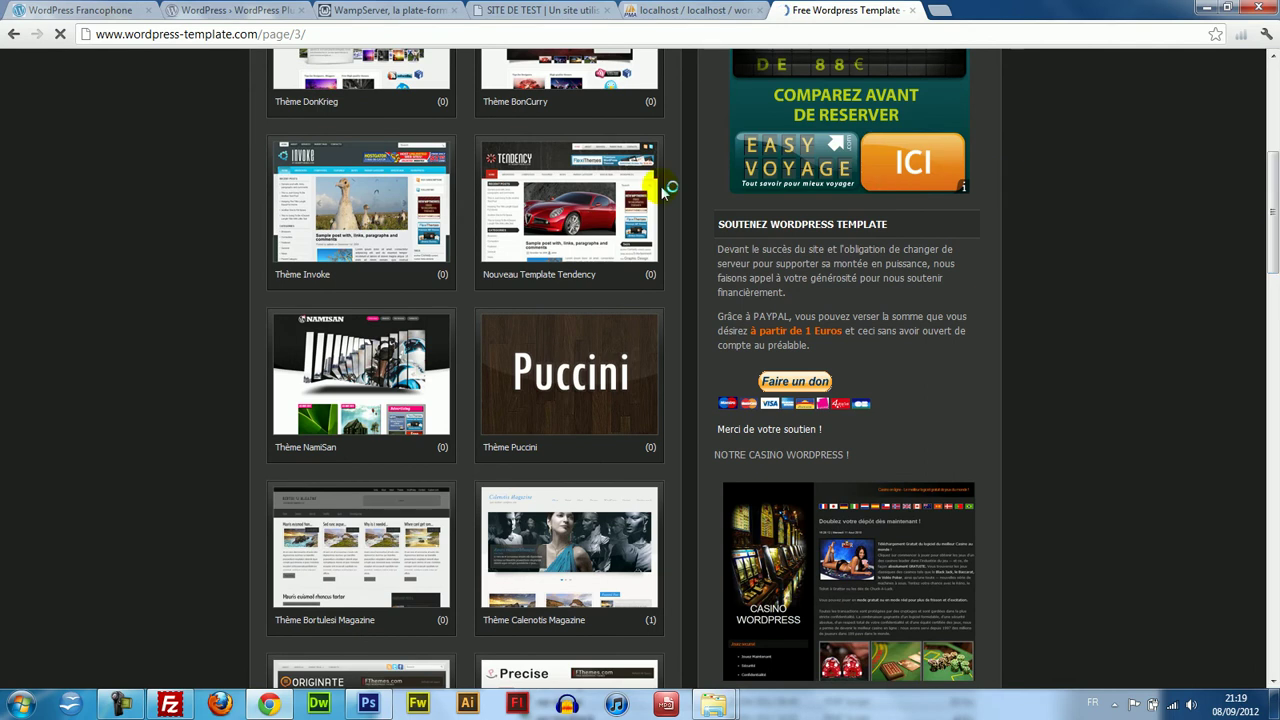
left_click(598, 200)
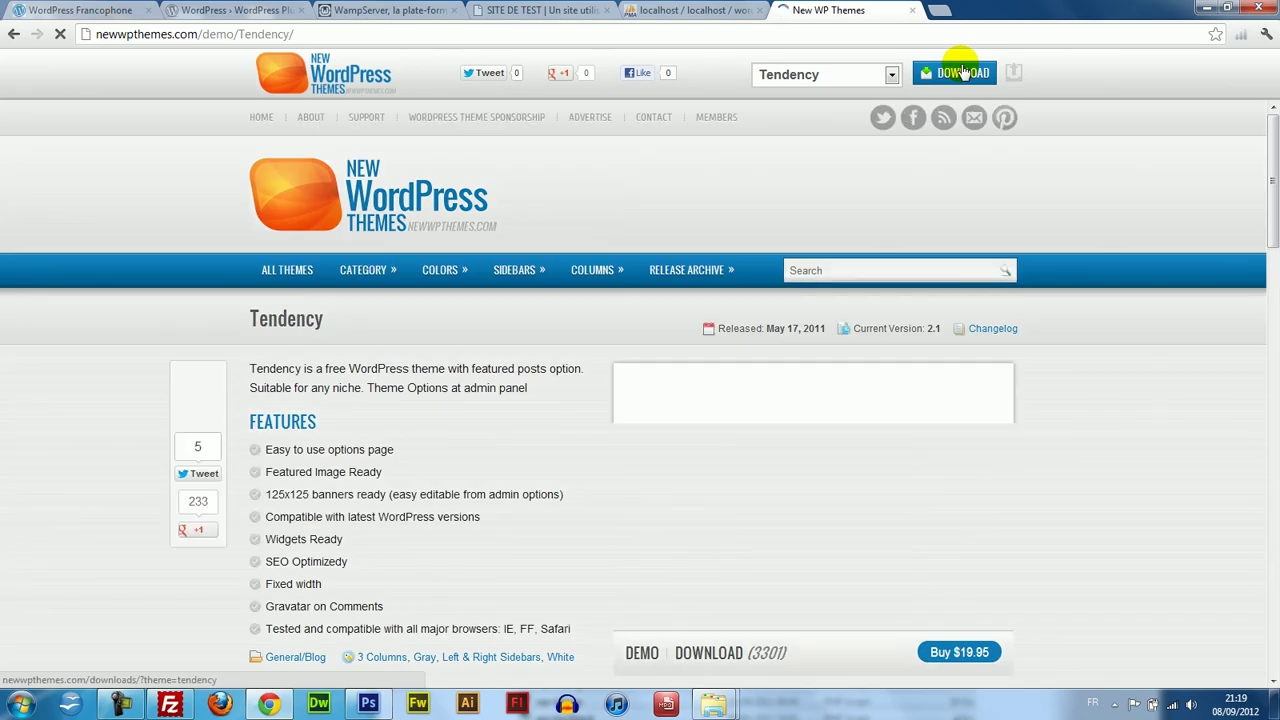
left_click(960, 74)
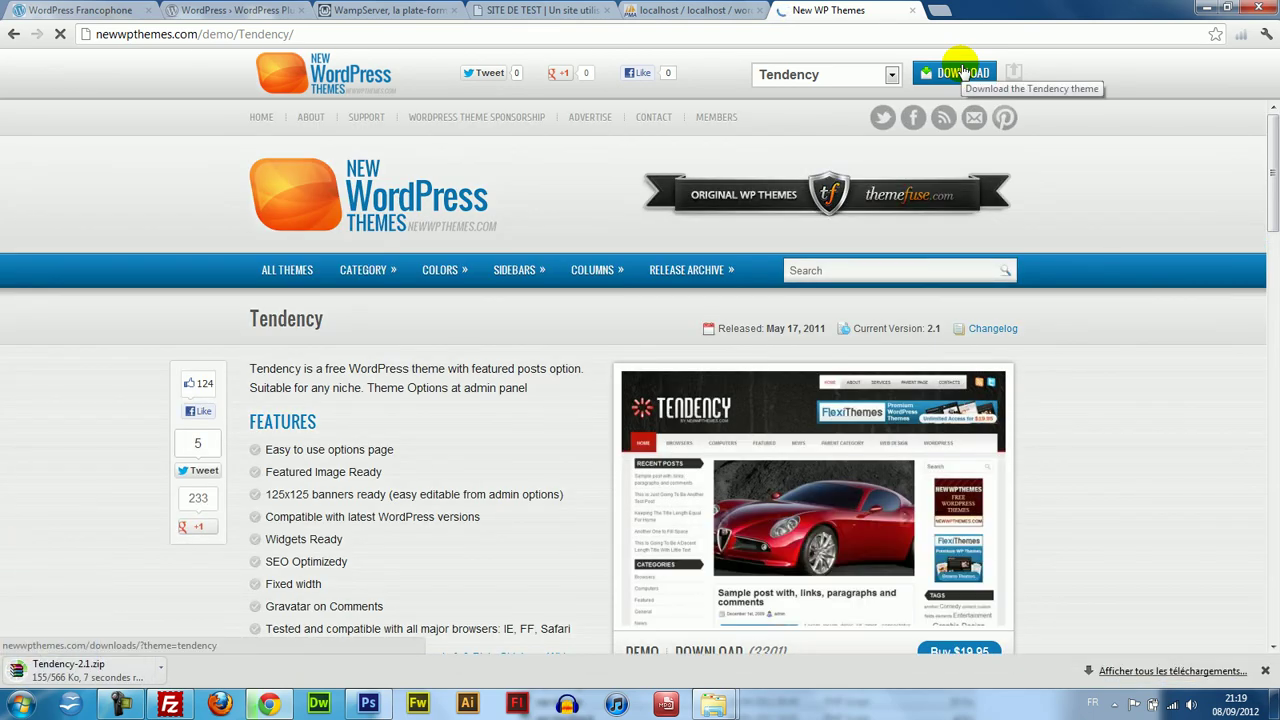
left_click_drag(1272, 172, 1272, 219)
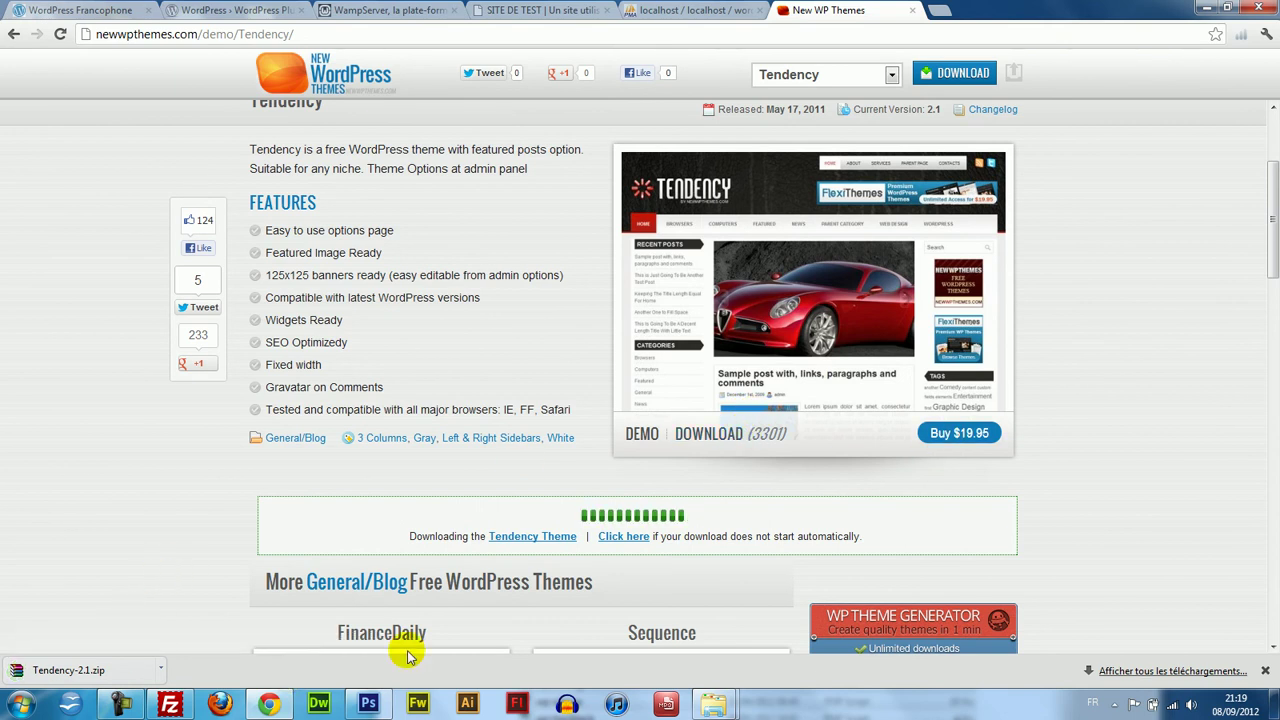
left_click(710, 703)
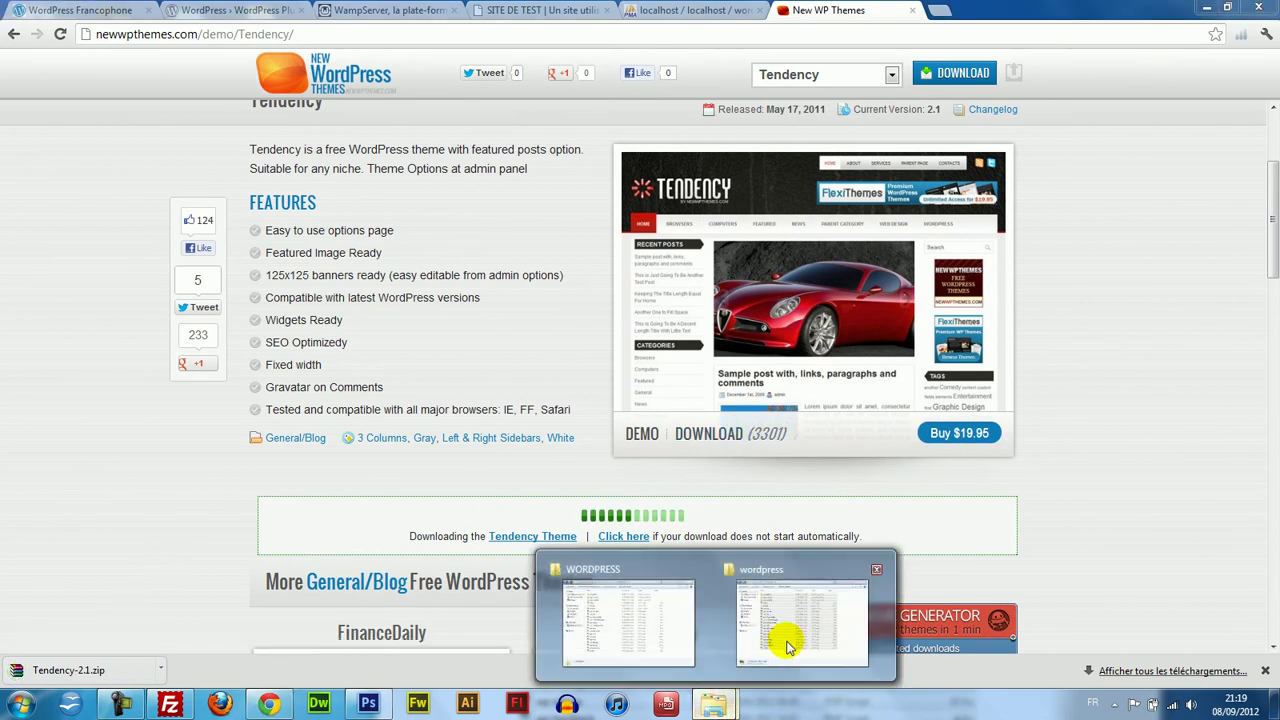
left_click(657, 629)
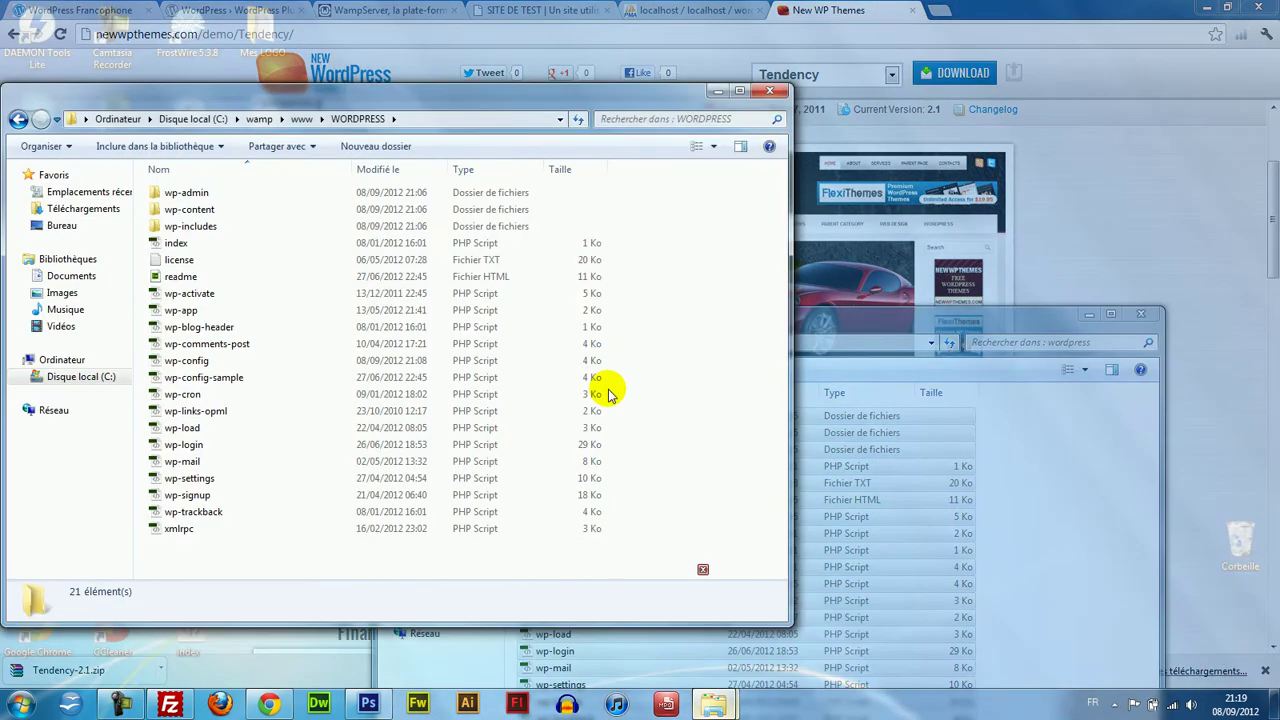
Open wp-content\themes in the WORDPRESS folder and drop Tendency-2.1.zip into it.
double_click(178, 209)
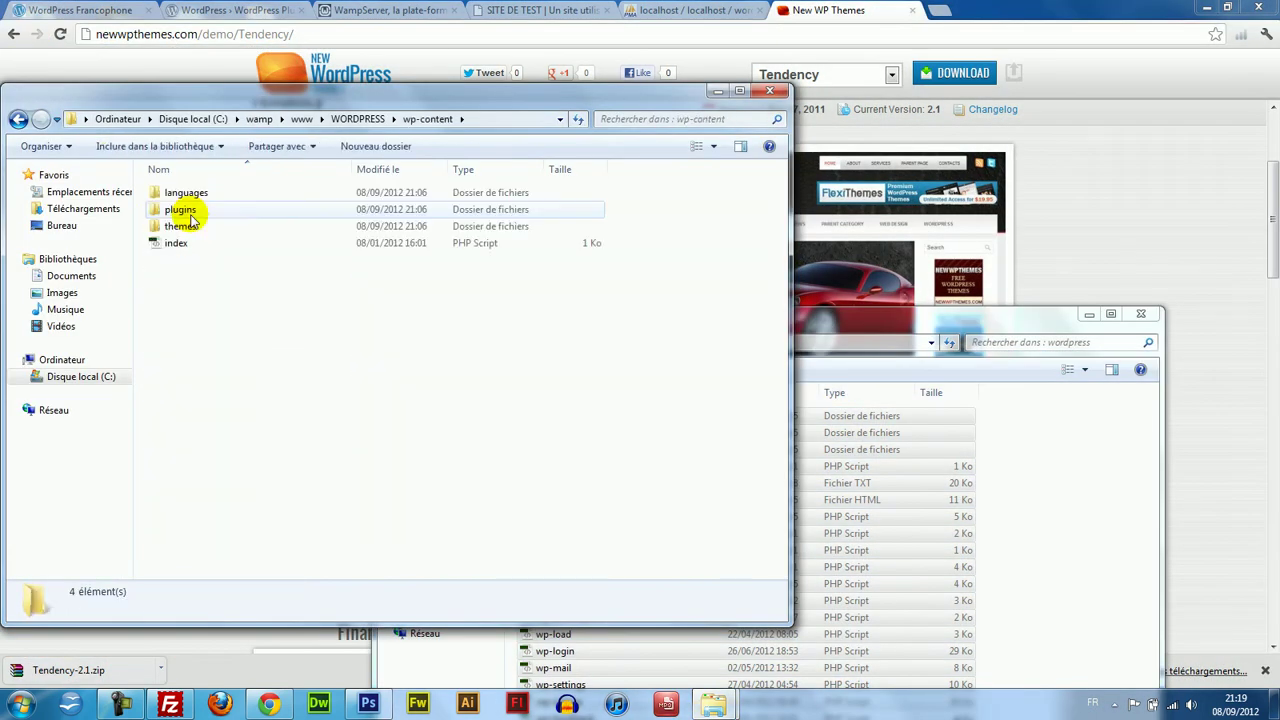
double_click(180, 226)
left_click_drag(223, 90, 476, 33)
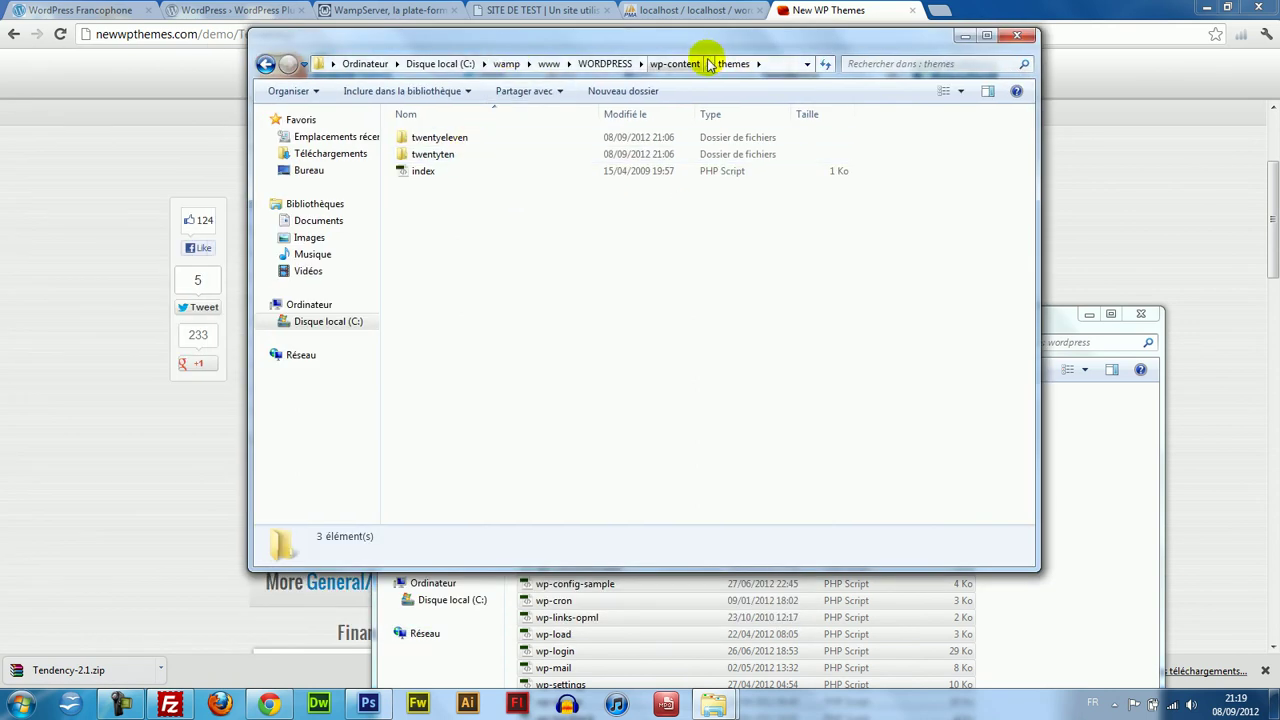
left_click(686, 65)
left_click(605, 64)
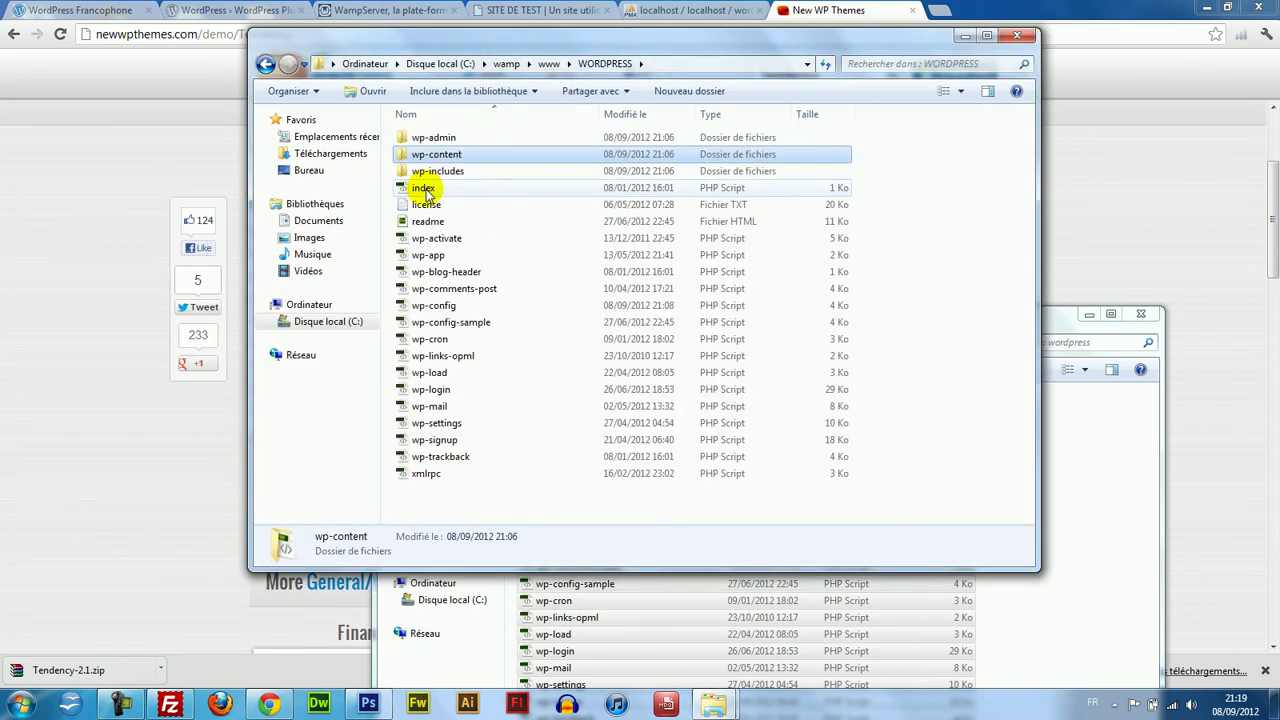
double_click(461, 160)
double_click(463, 173)
left_click_drag(473, 385, 557, 363)
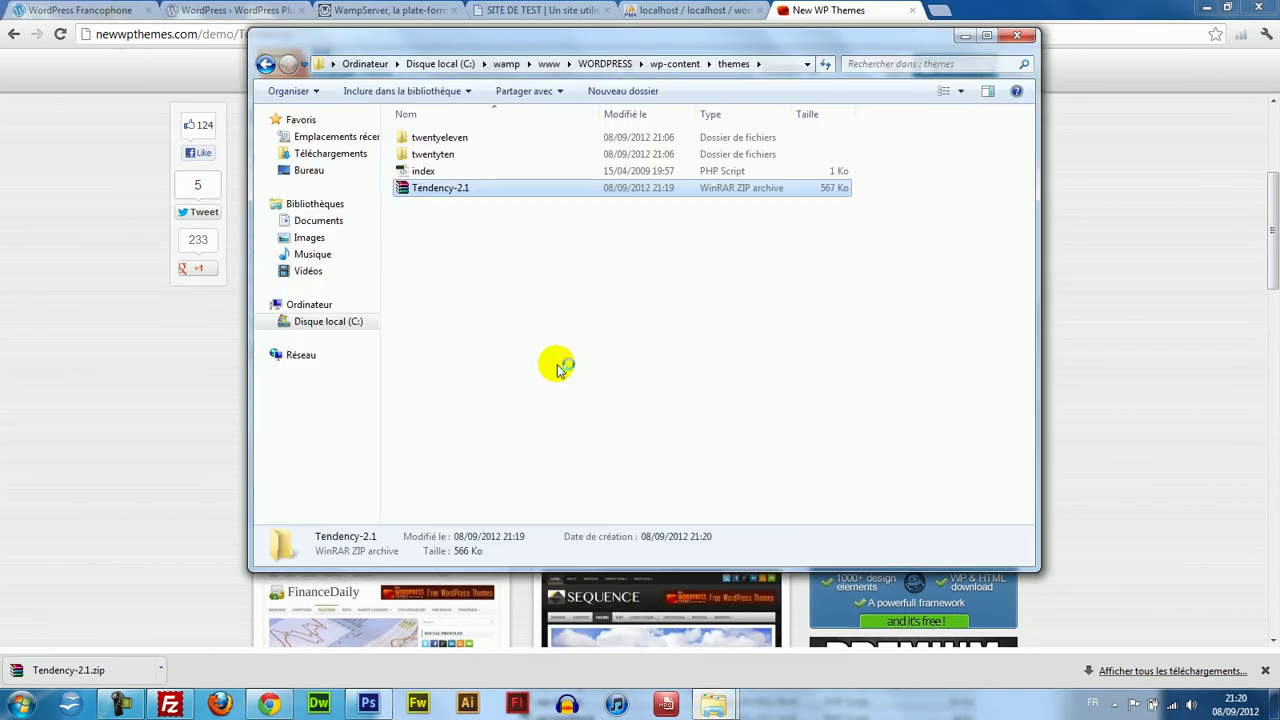
Extract Tendency-2.1.zip in the themes folder and check the extracted Tendency folder.
right_click(462, 188)
left_click(475, 233)
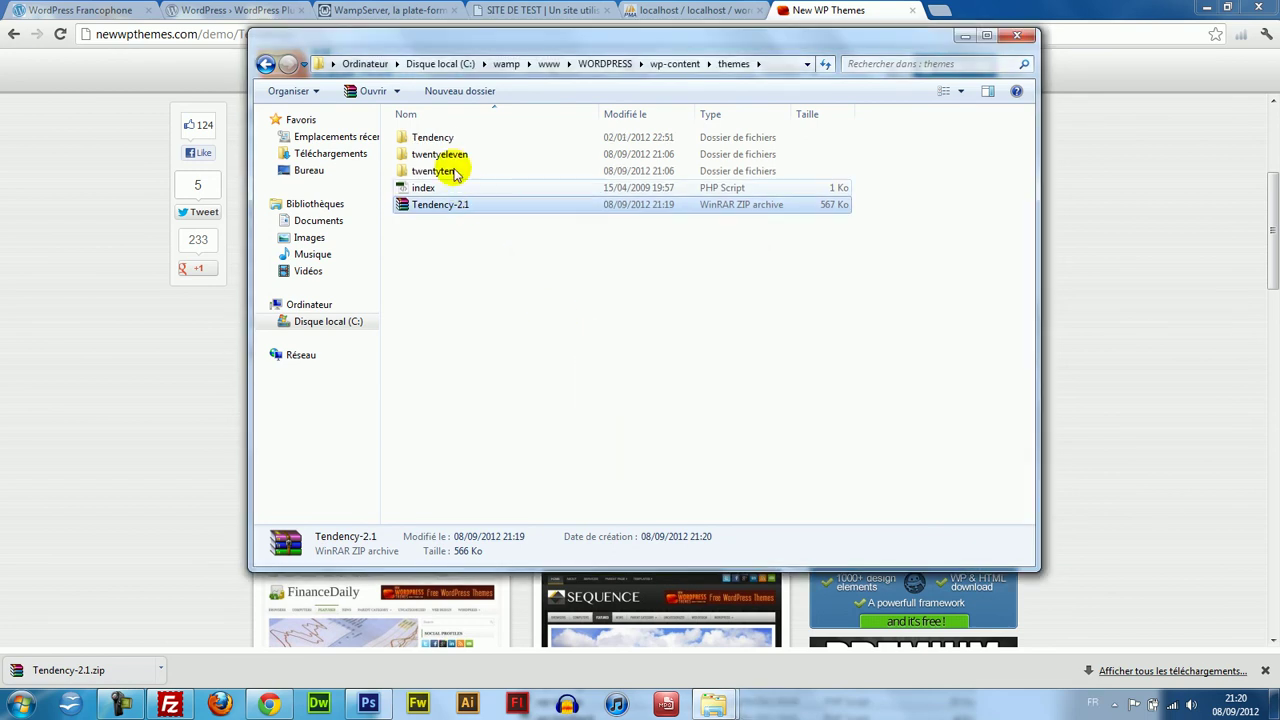
double_click(447, 139)
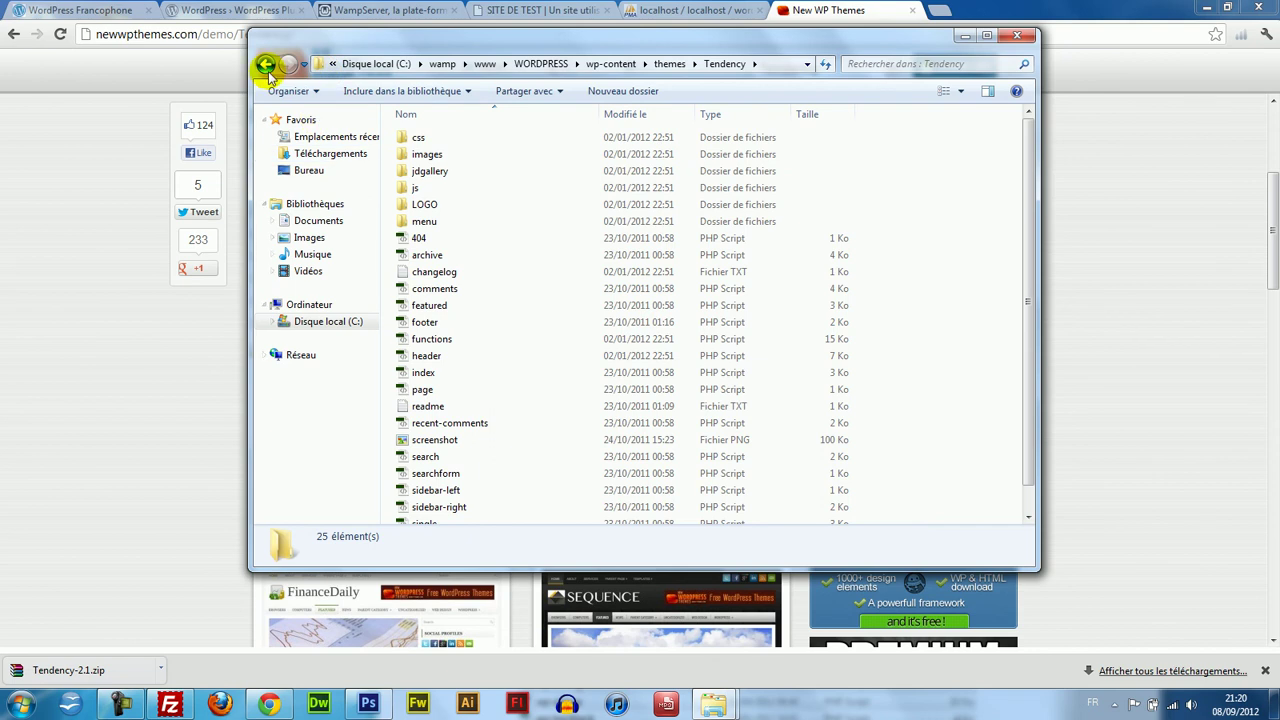
left_click(265, 63)
Delete the leftover Tendency-2.1 zip archive from the themes folder.
left_click(452, 145)
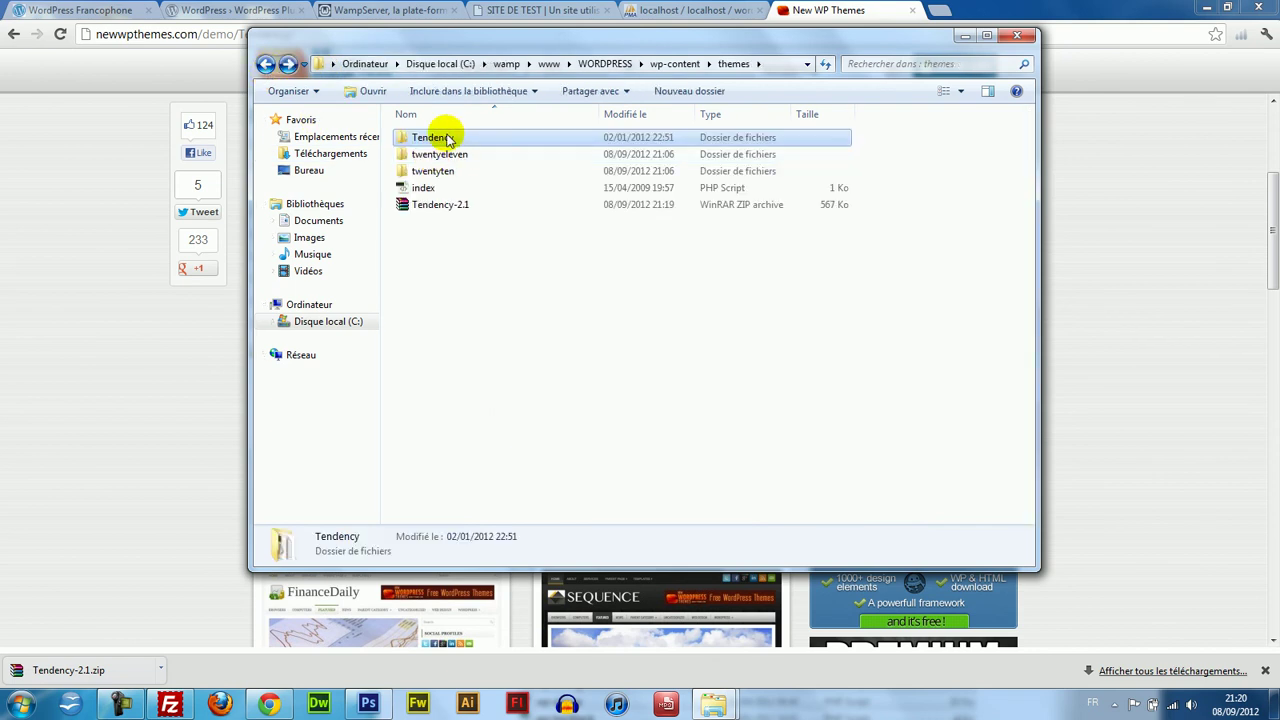
left_click(452, 204)
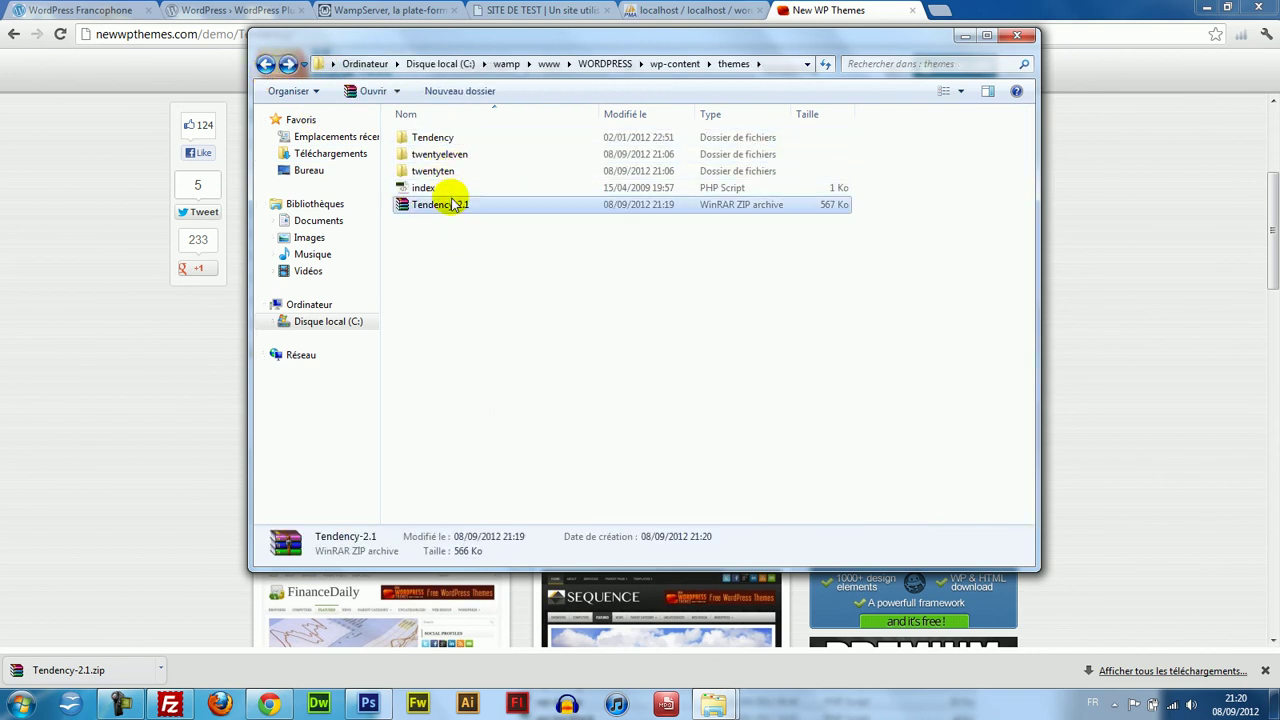
key("Delete")
key("Return")
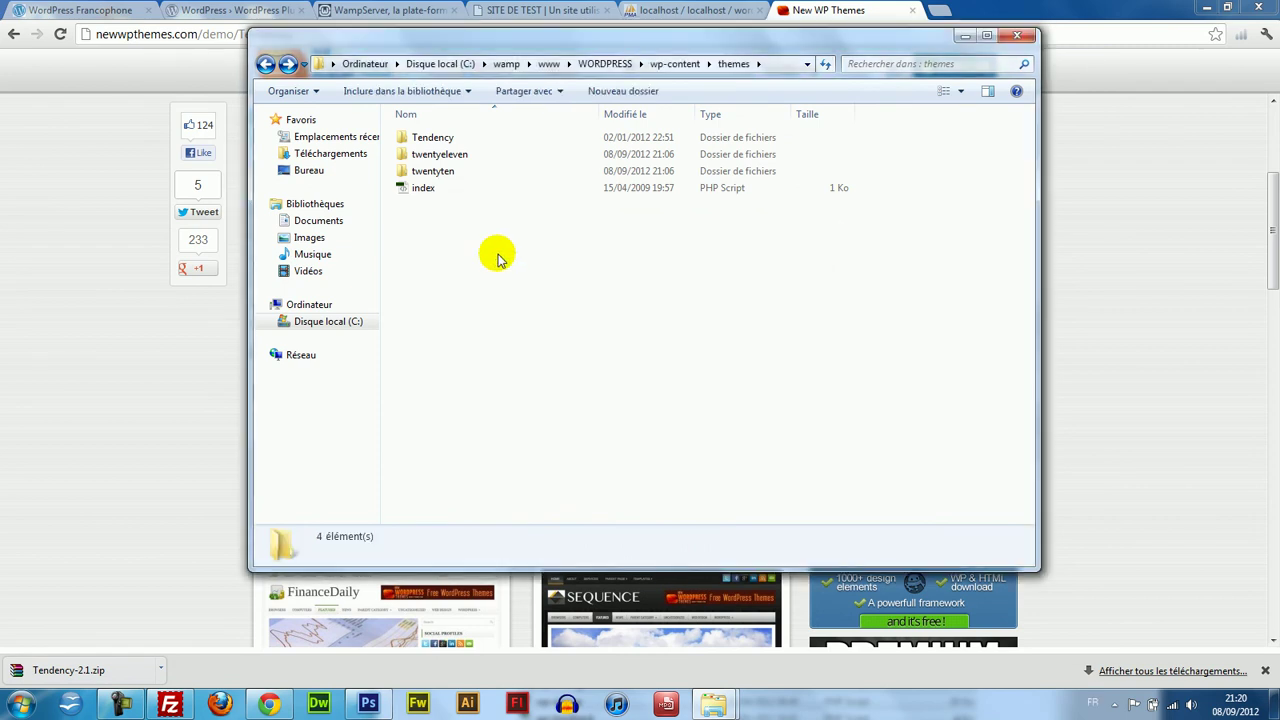
left_click(204, 9)
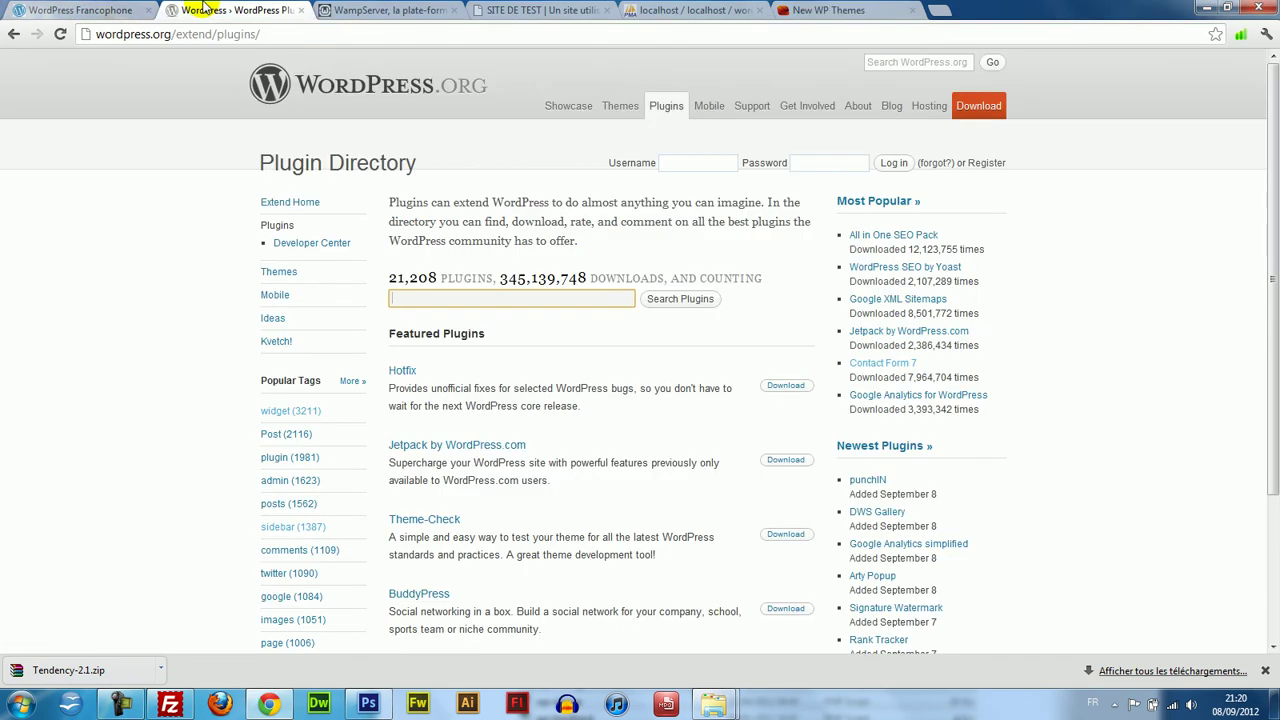
On the SITE DE TEST tab, activate the Tendency theme under Apparence > Thèmes.
left_click(98, 9)
left_click(229, 9)
left_click(508, 9)
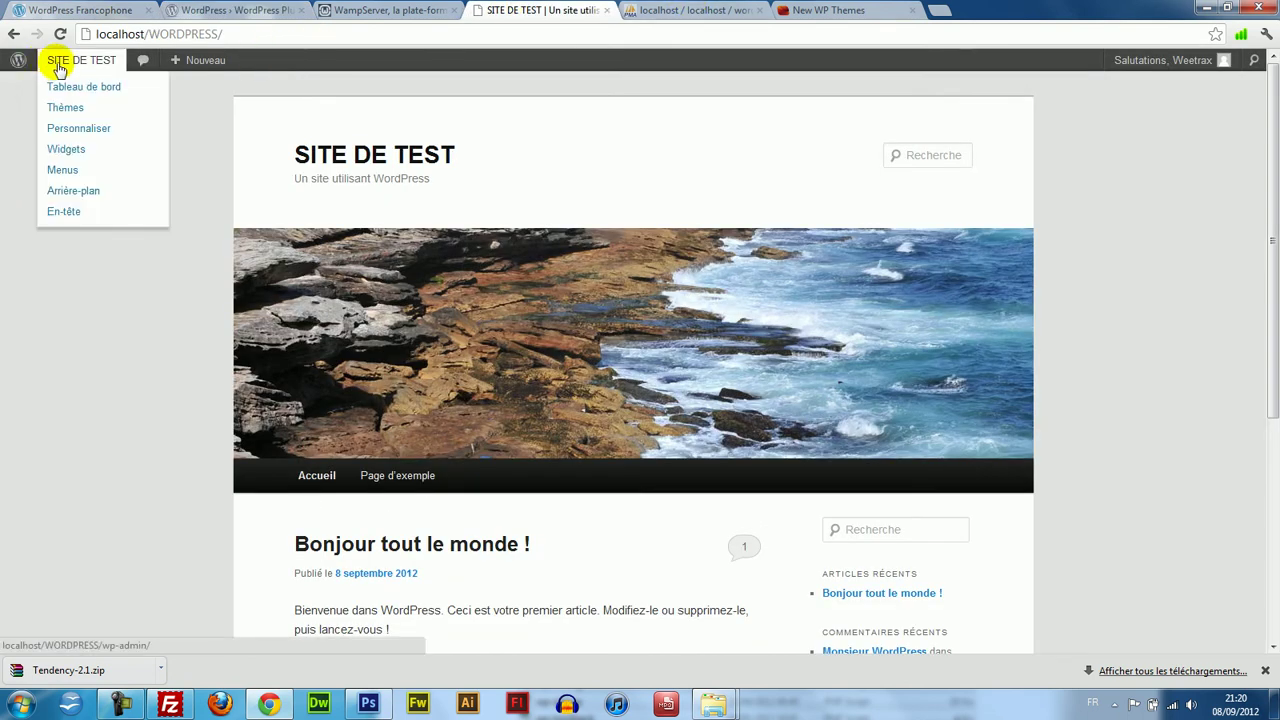
mouse_move(66, 63)
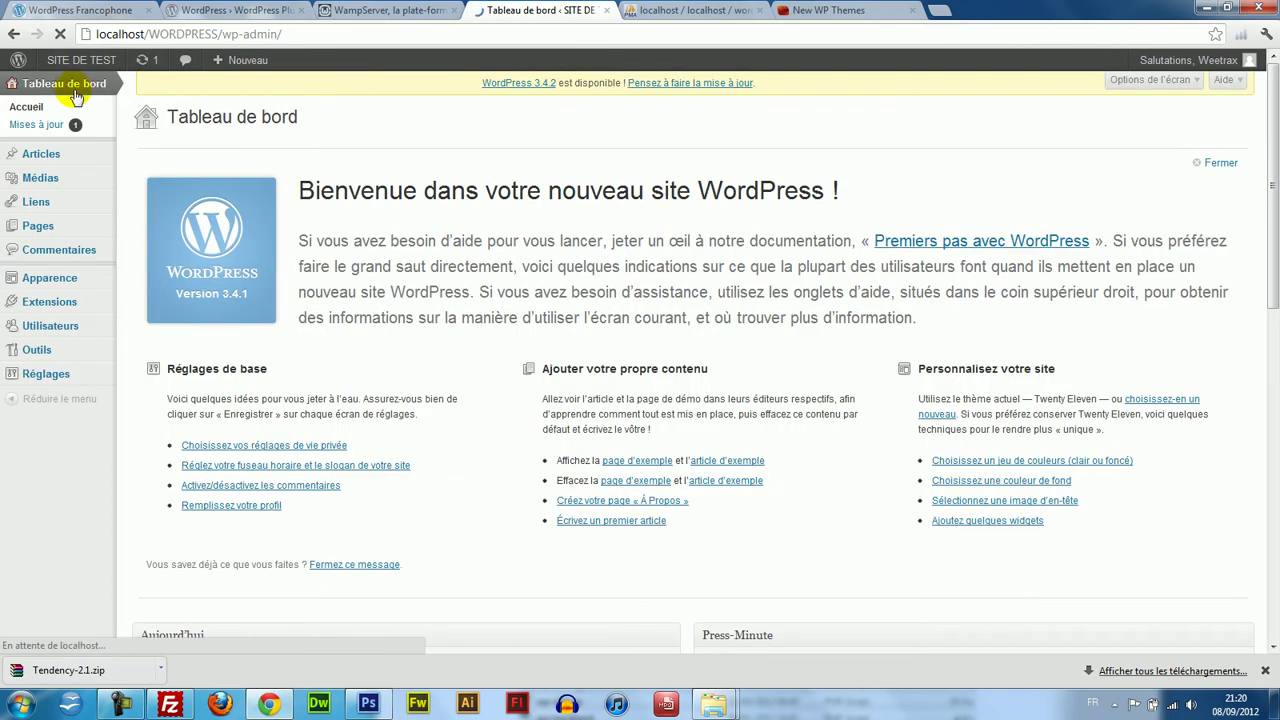
mouse_move(74, 277)
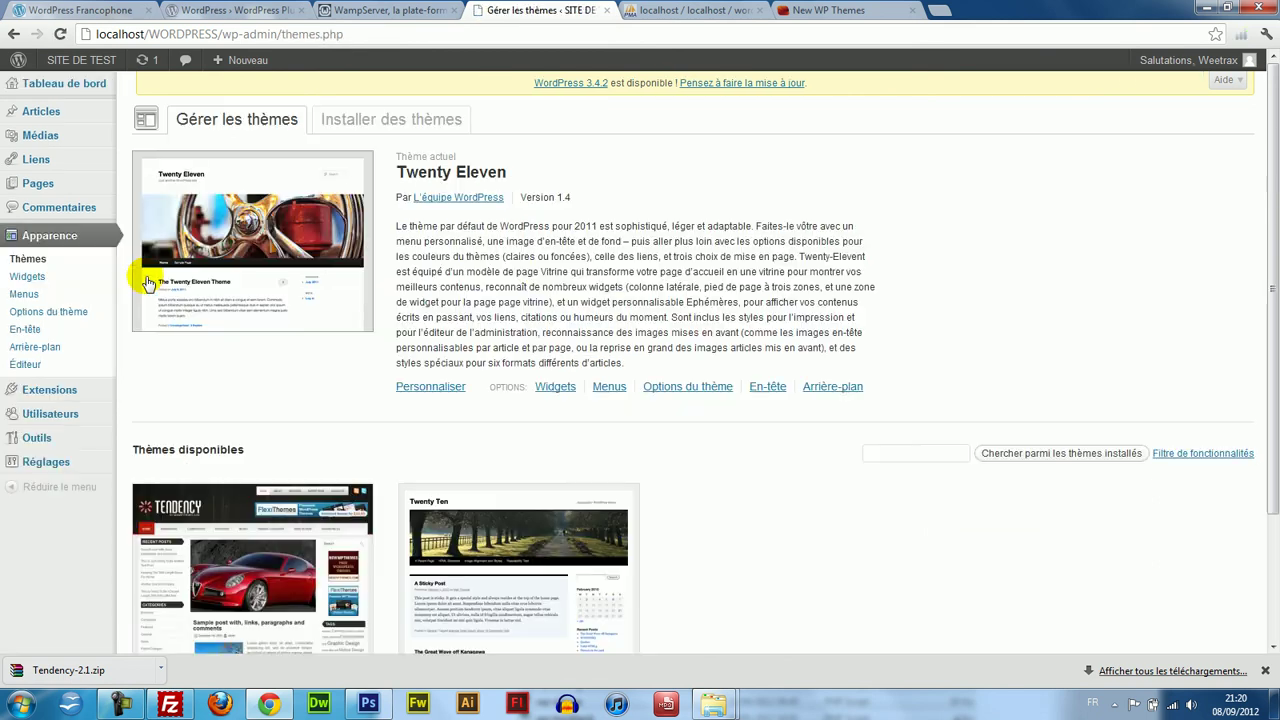
left_click_drag(1275, 420, 1275, 552)
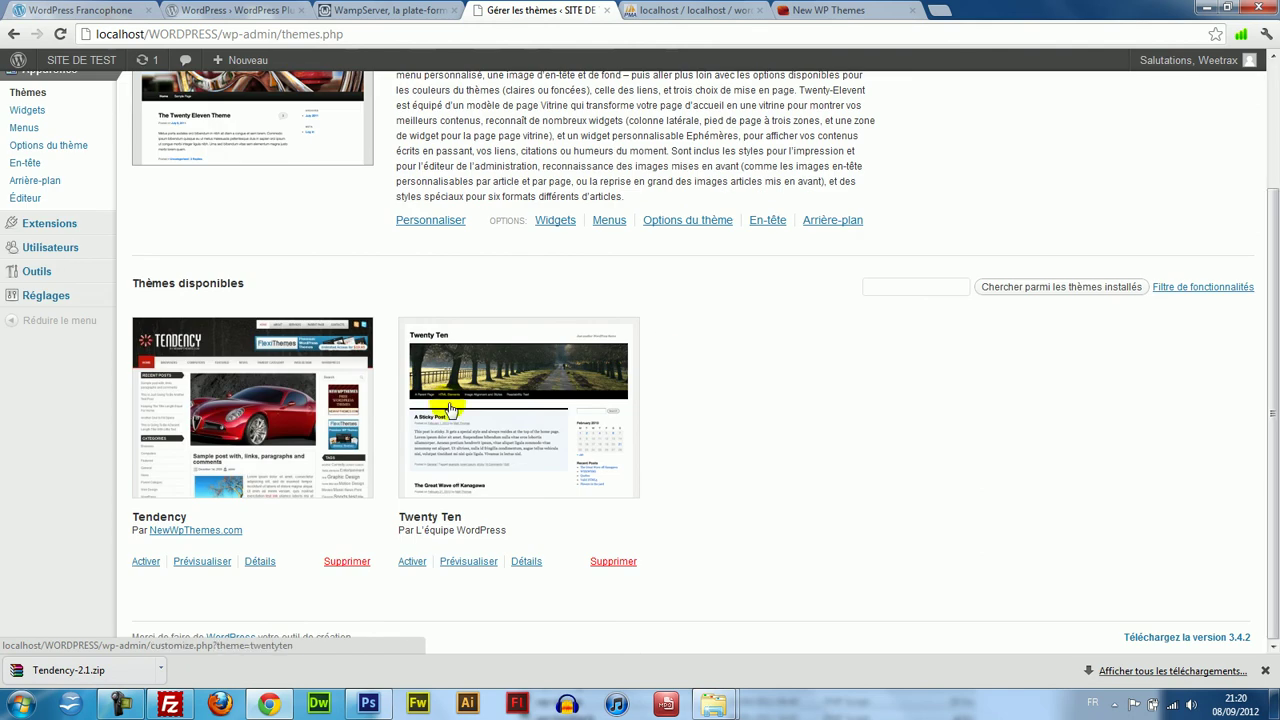
left_click(146, 563)
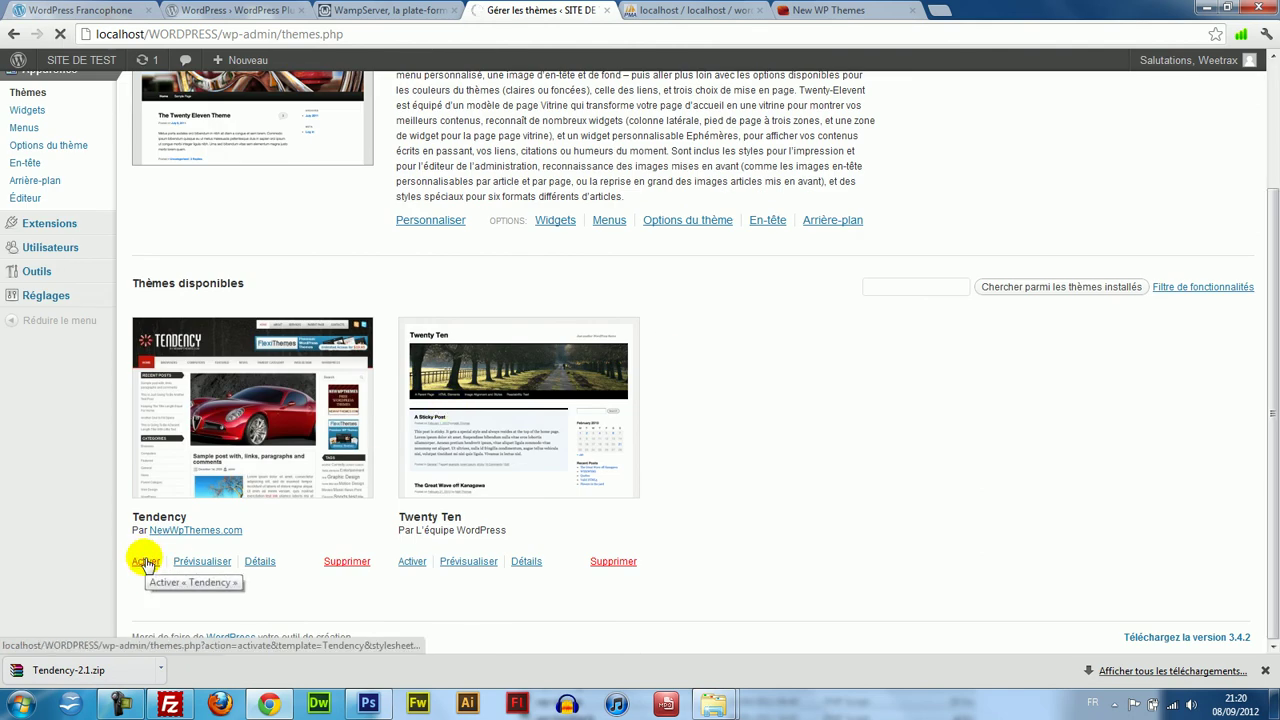
left_click_drag(1272, 350, 1270, 220)
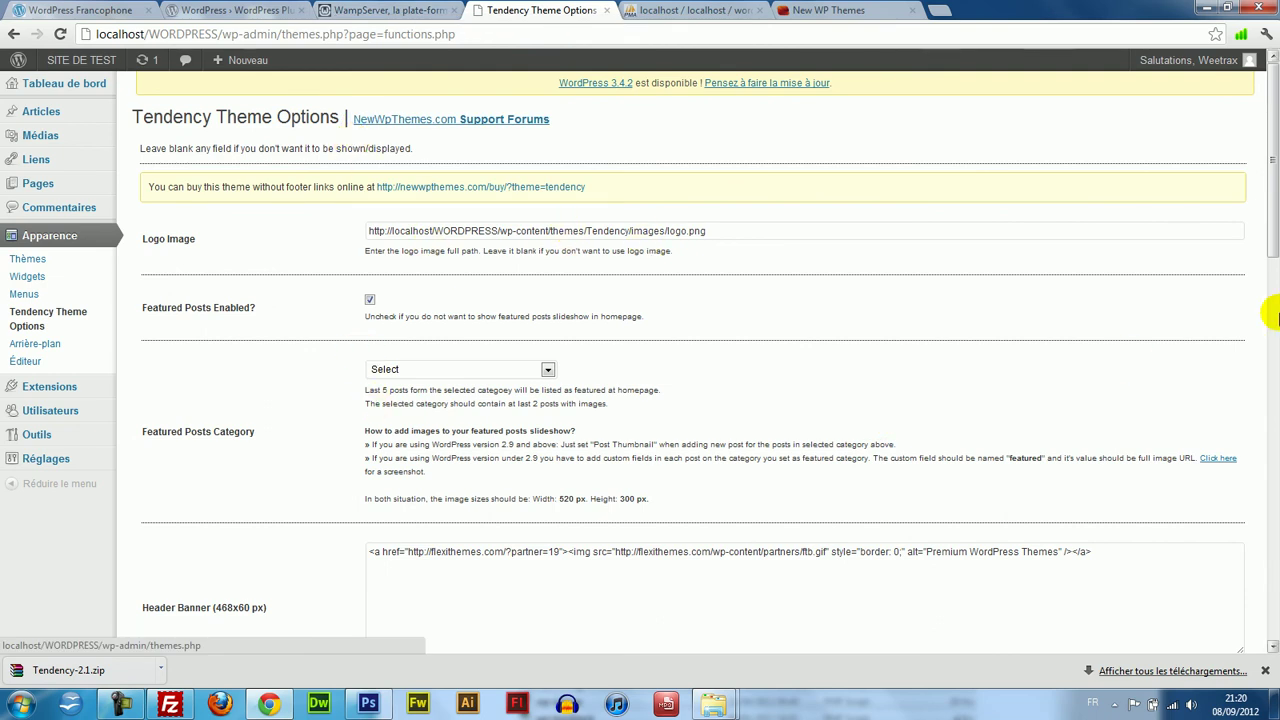
Scroll to the bottom of Tendency Theme Options and save the changes.
left_click(1276, 313)
left_click_drag(1276, 314, 1272, 527)
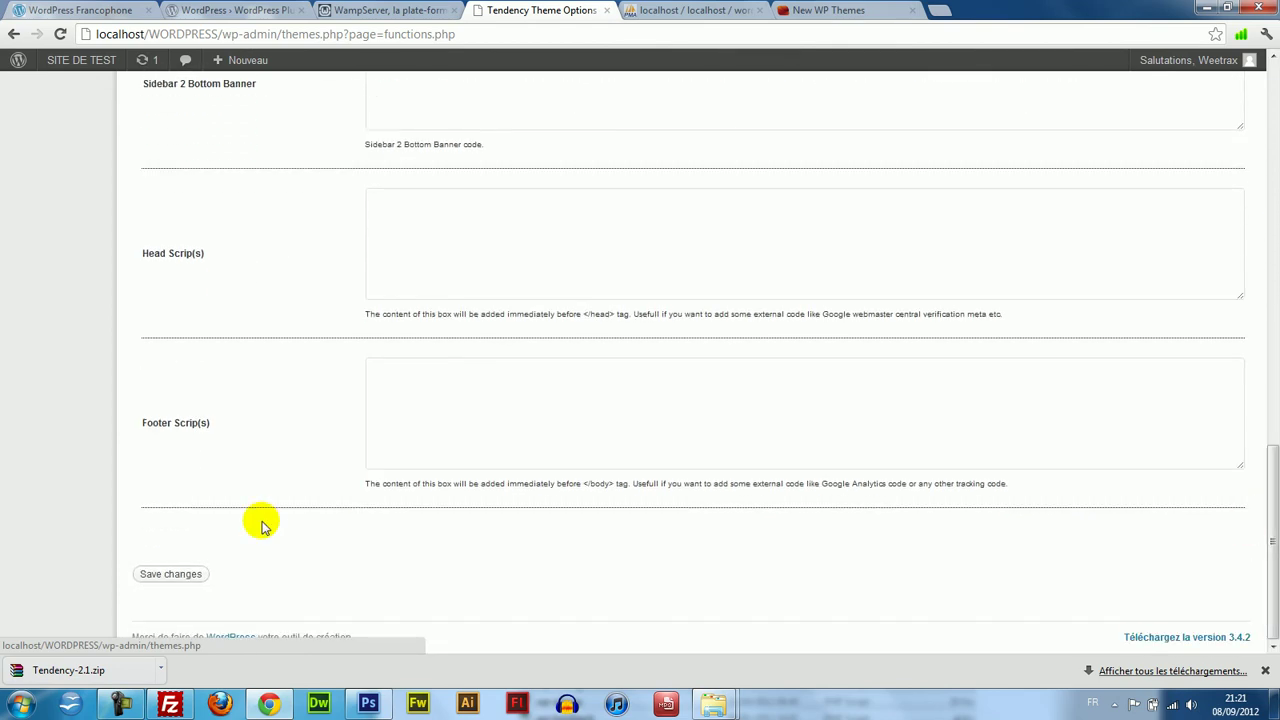
left_click(157, 578)
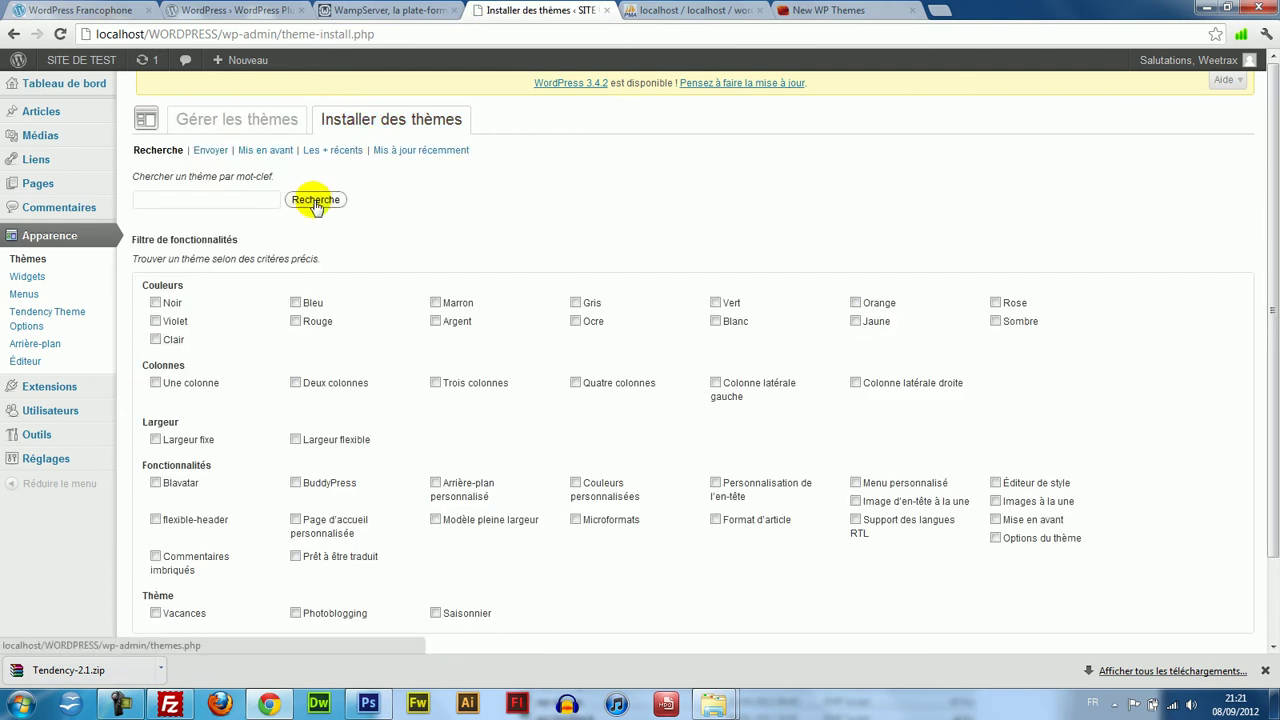
Open the theme zip upload form, then cancel the file chooser without picking a file.
left_click(207, 152)
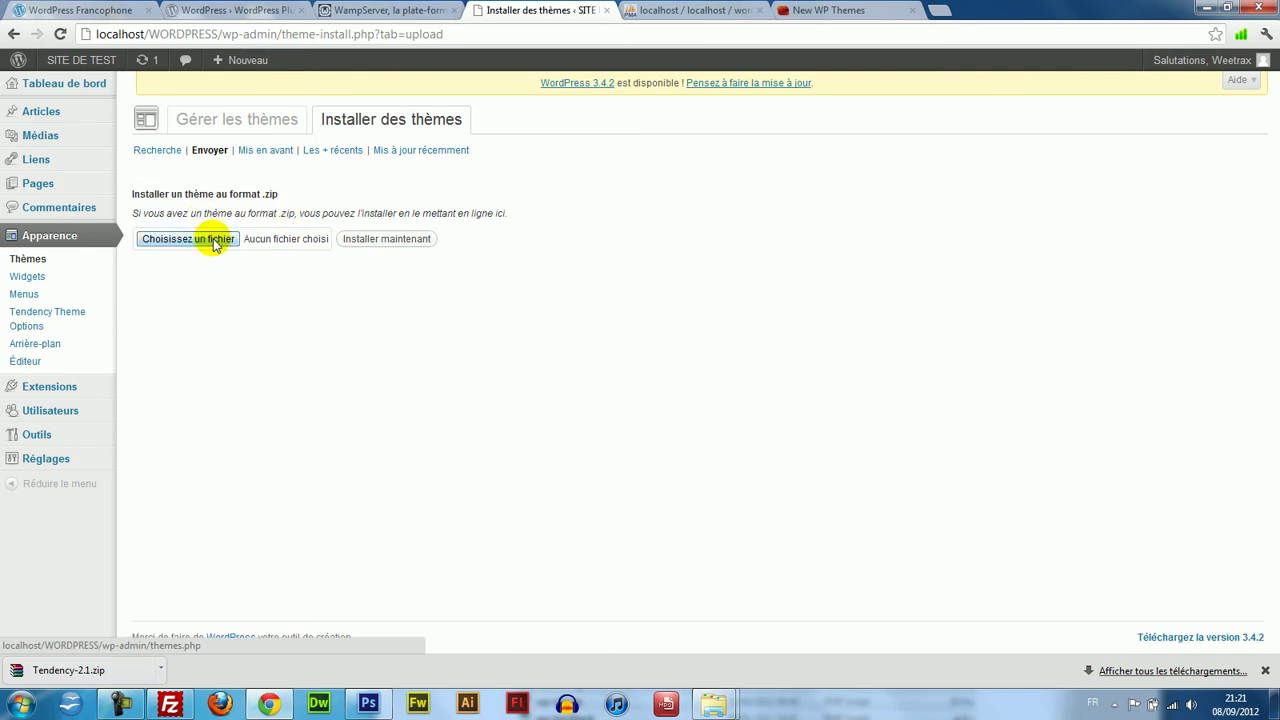
left_click(188, 239)
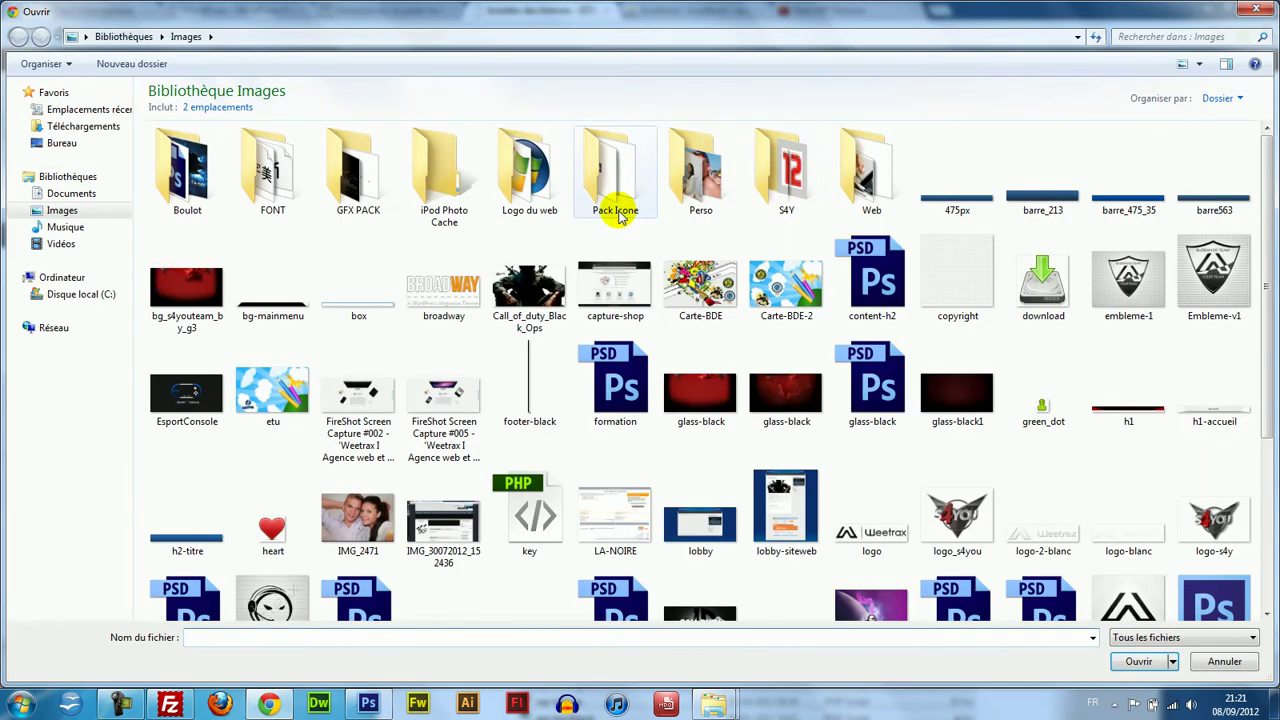
left_click(1254, 9)
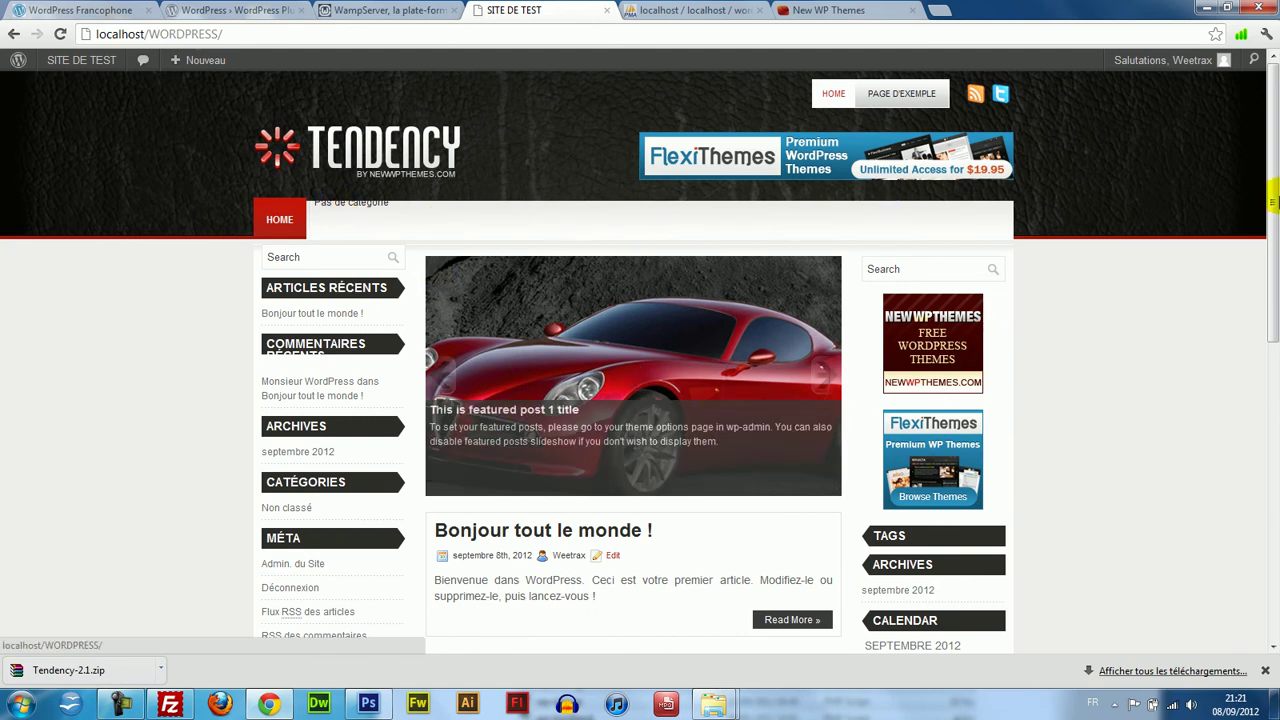
Scroll through the Tendency-styled front page, then go to the SITE DE TEST dashboard.
left_click_drag(1271, 145, 1271, 400)
left_click_drag(1271, 343, 1271, 190)
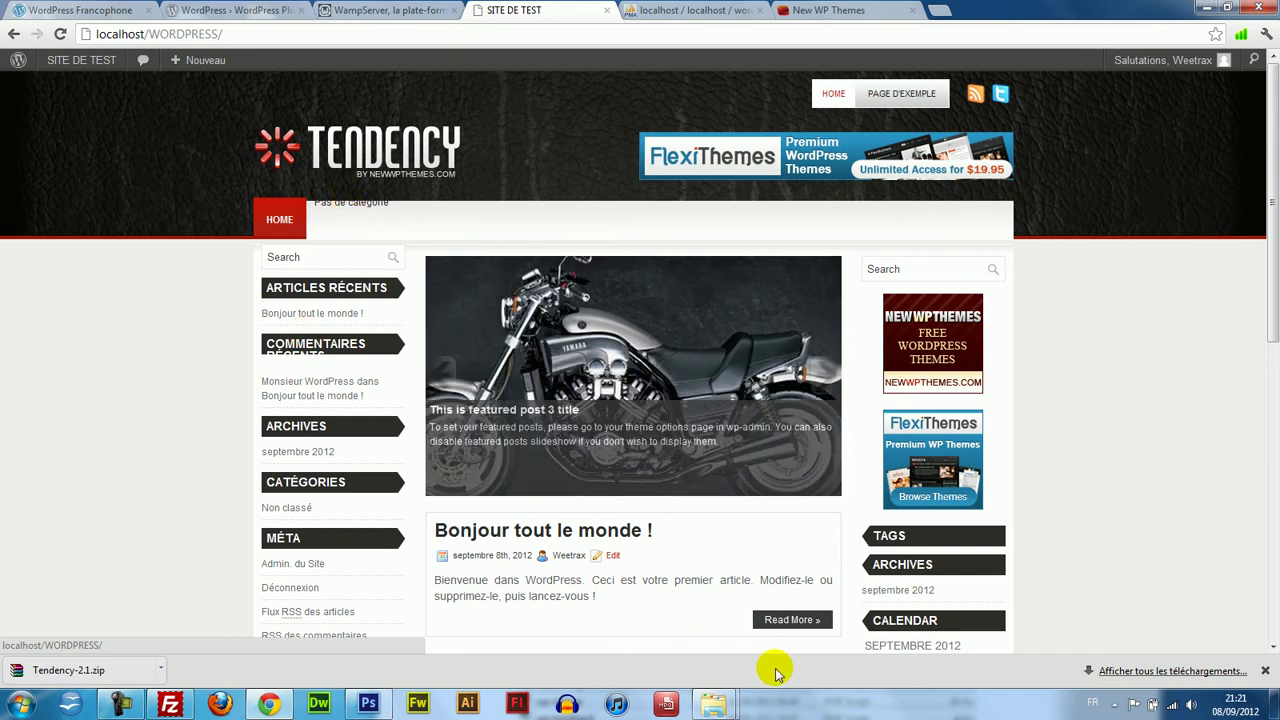
mouse_move(713, 705)
mouse_move(615, 610)
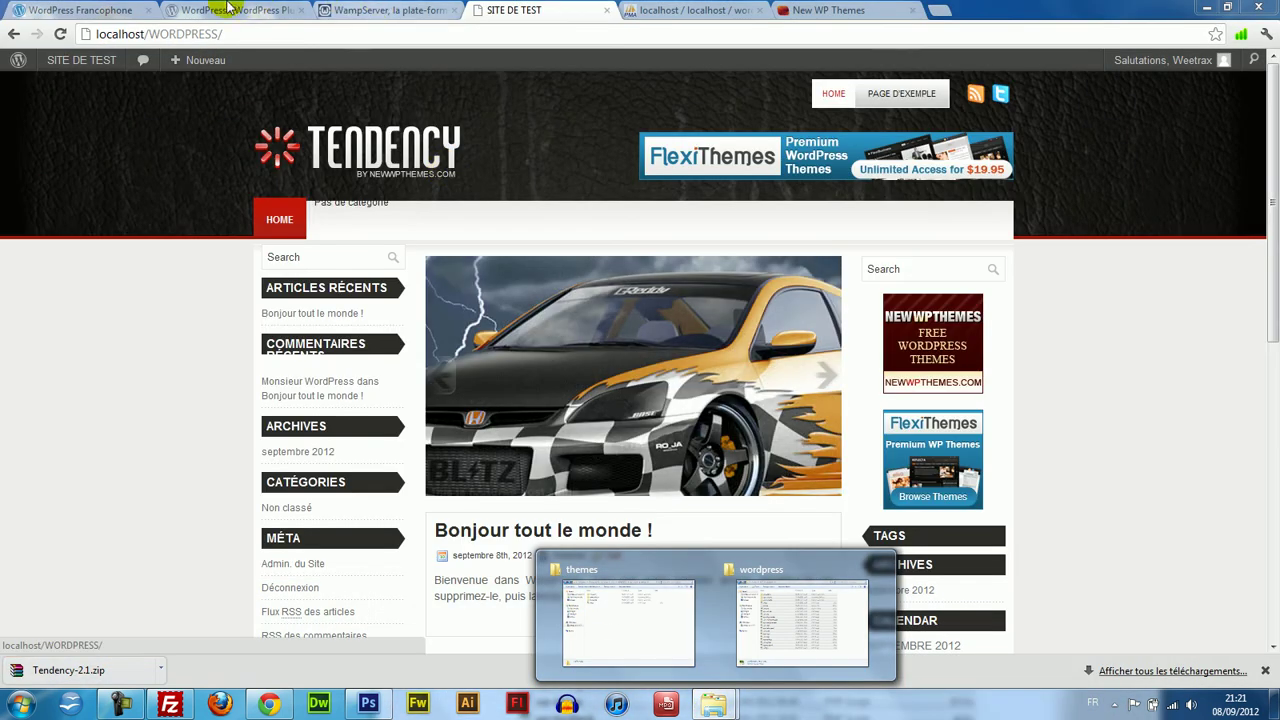
left_click(88, 62)
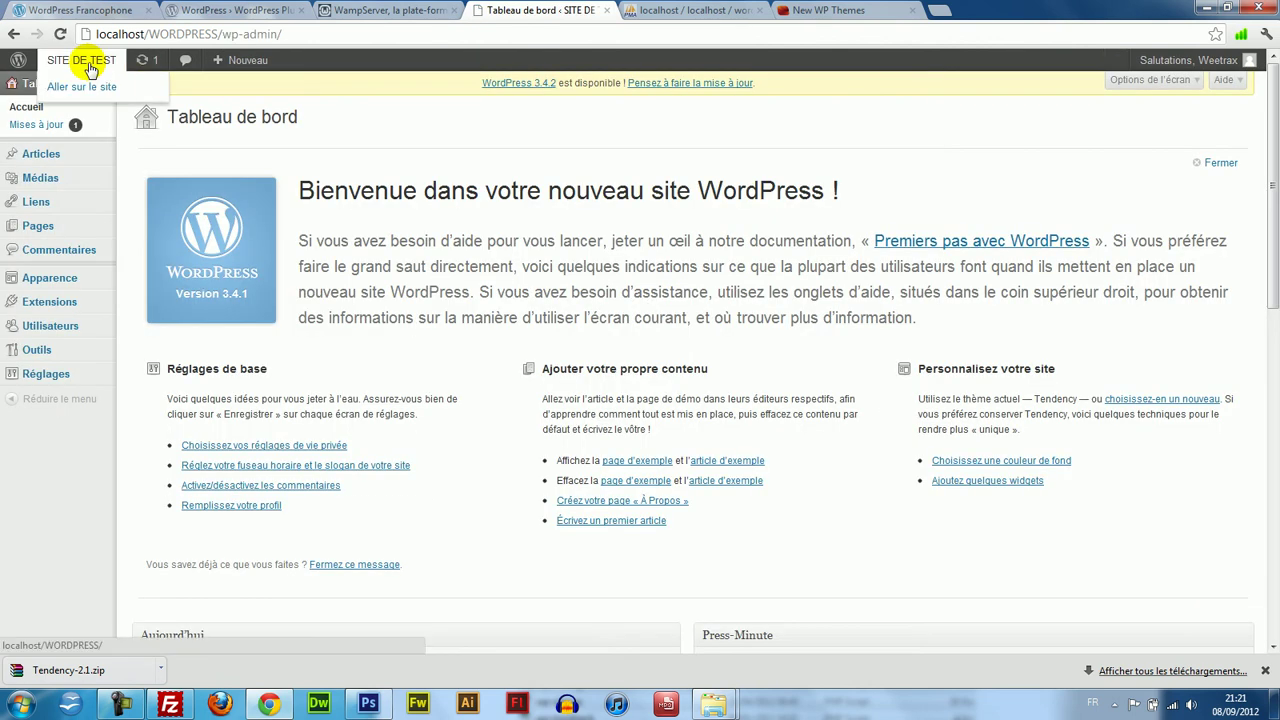
Create a new menu named 'Menu principal' under Apparence > Menus.
mouse_move(68, 285)
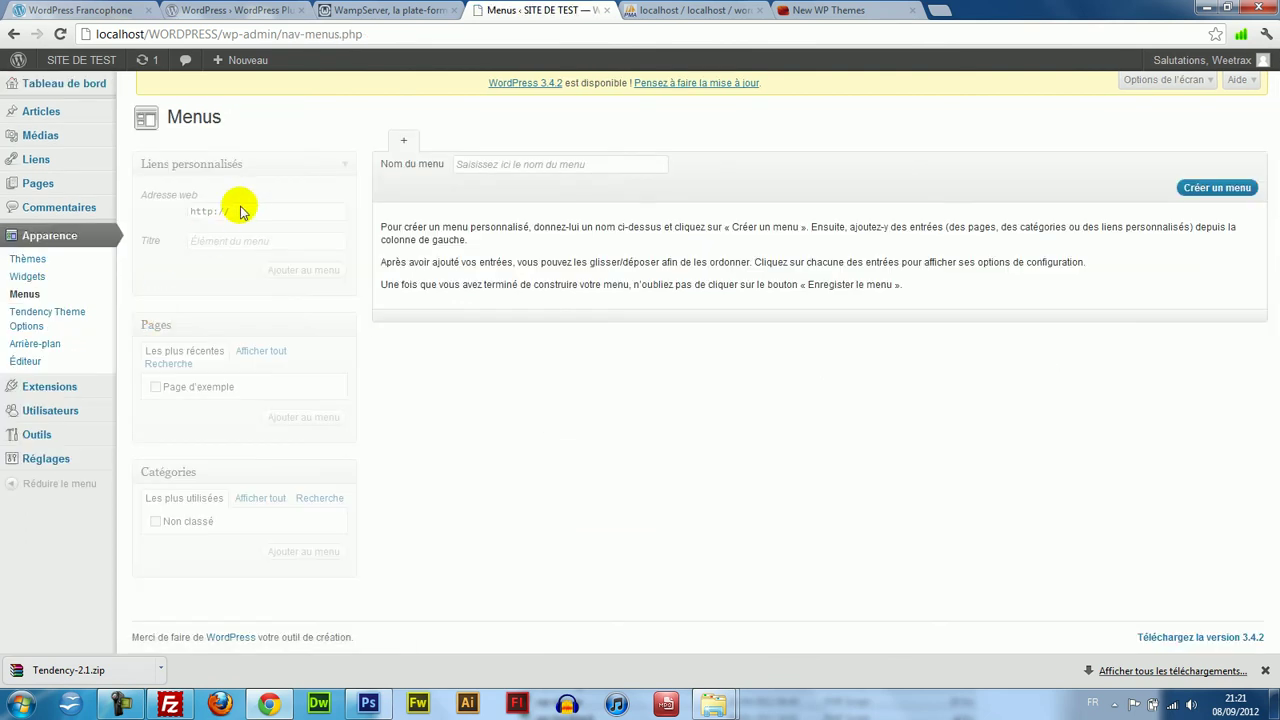
left_click(493, 167)
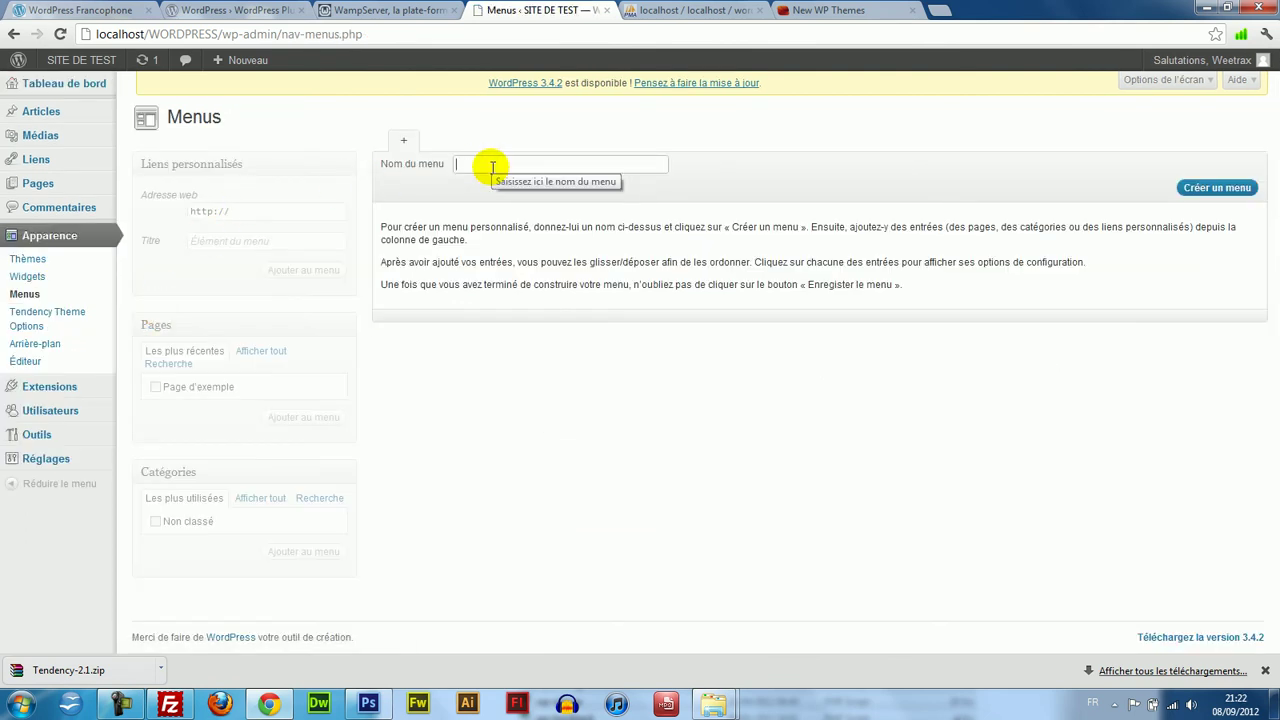
type("Menu principal")
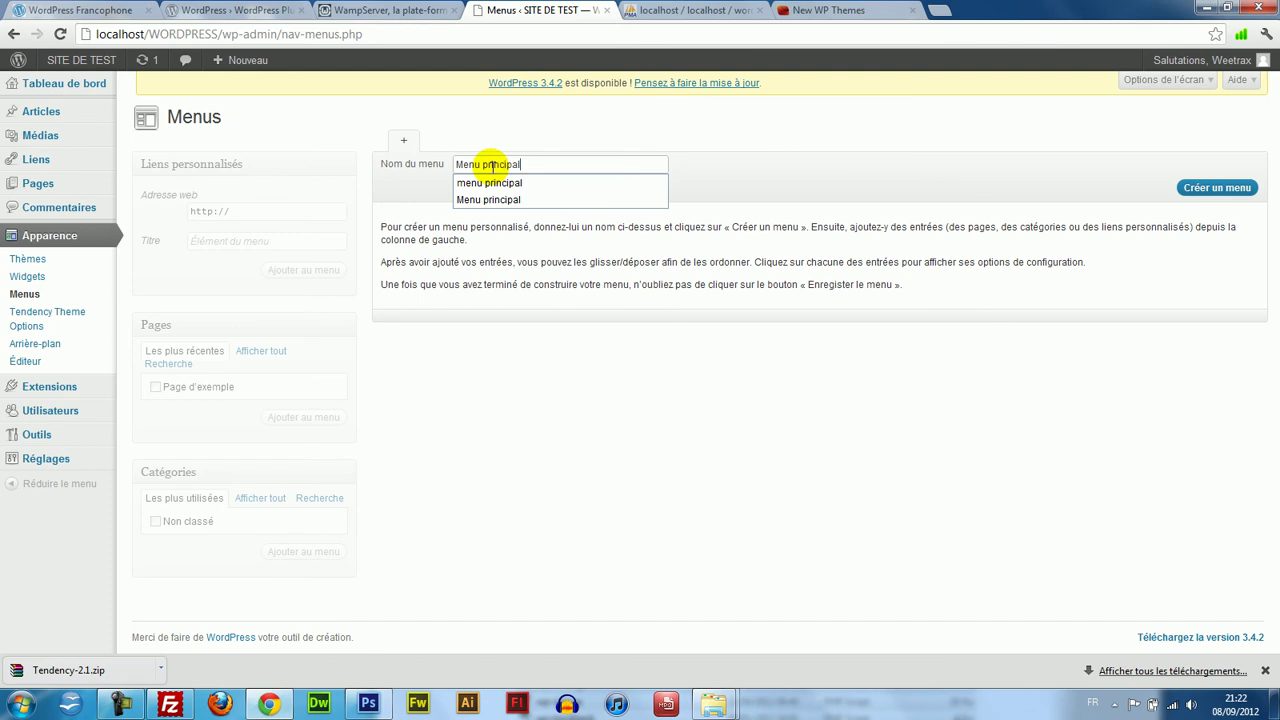
left_click(1228, 188)
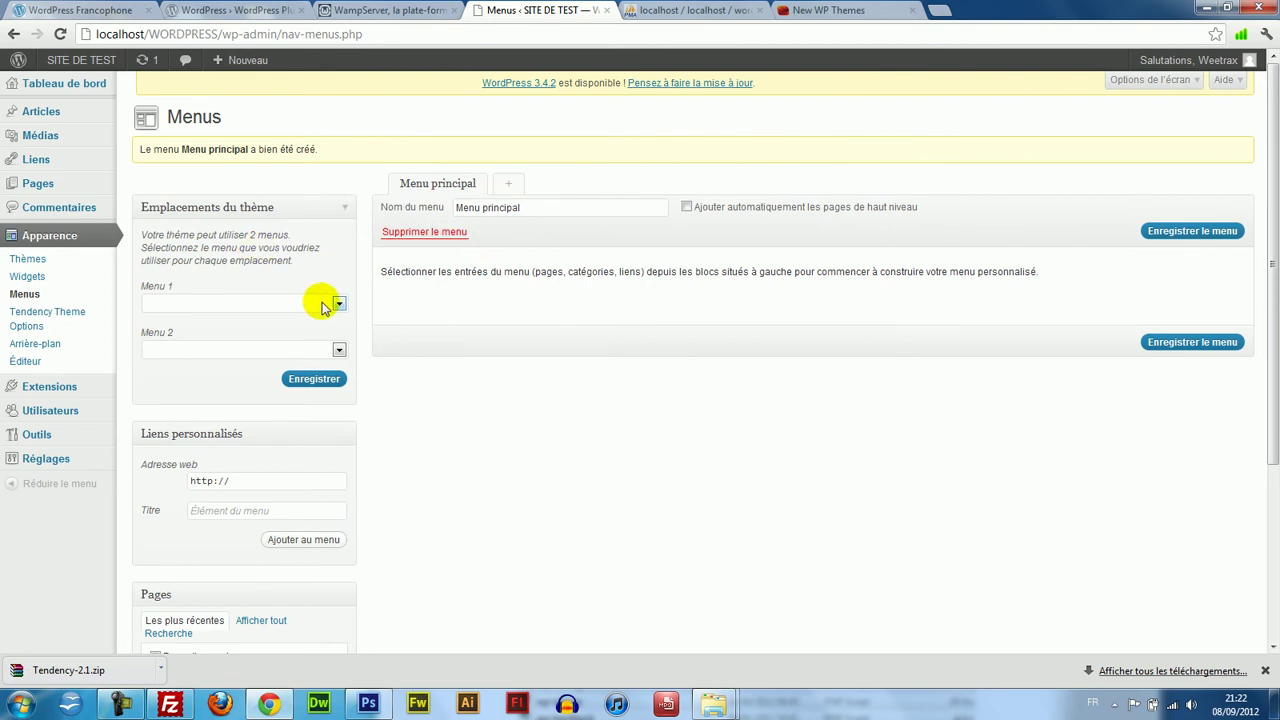
Assign Menu principal to the Tendency theme's Menu 1 location.
left_click(300, 305)
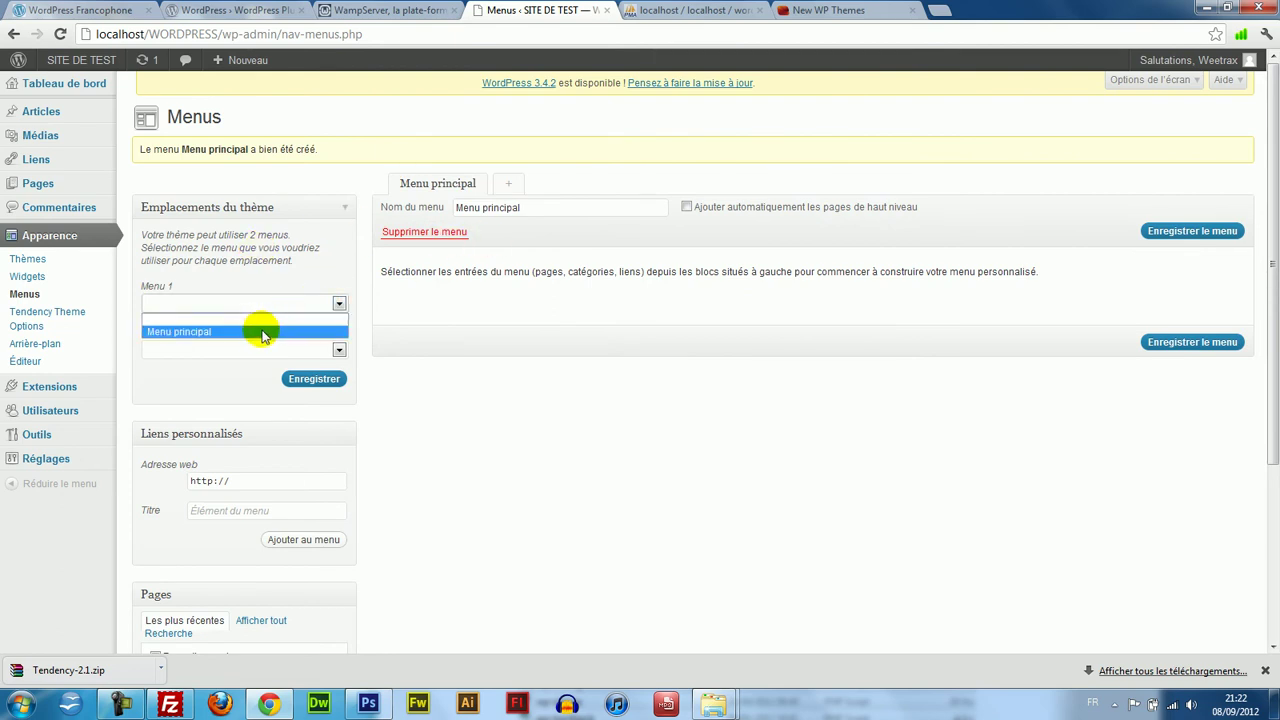
left_click(239, 237)
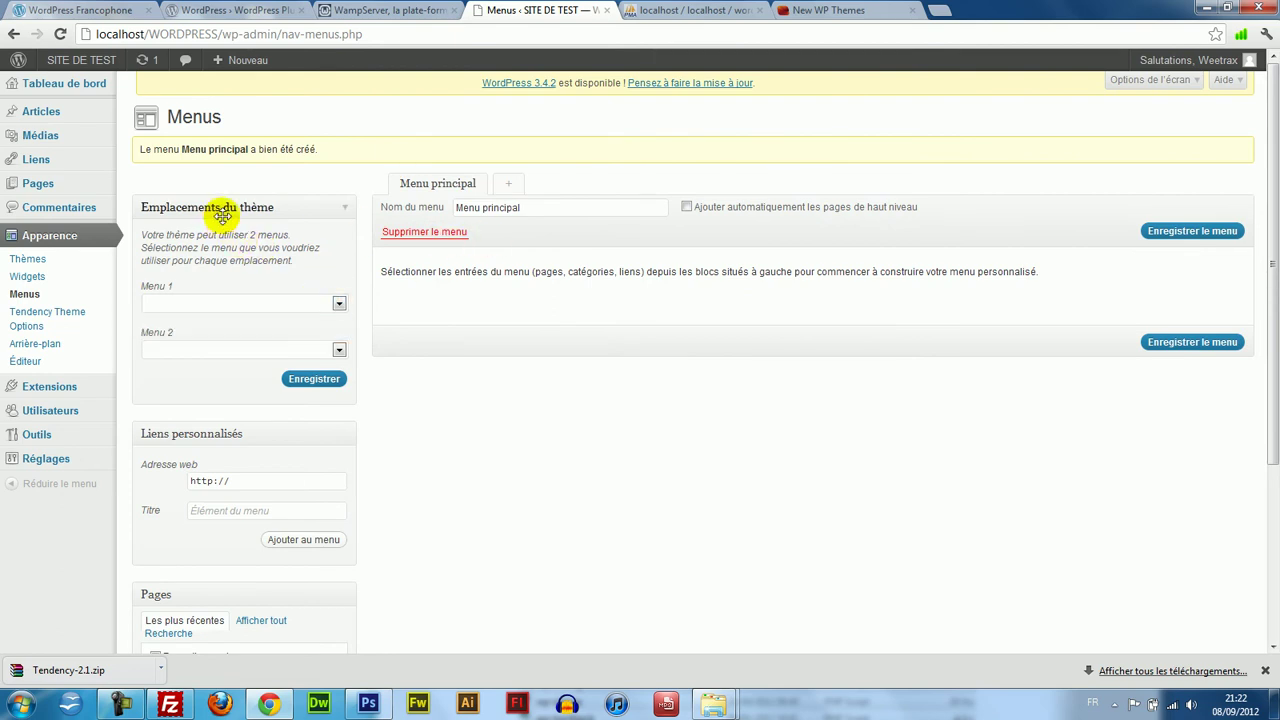
left_click(239, 302)
left_click(235, 326)
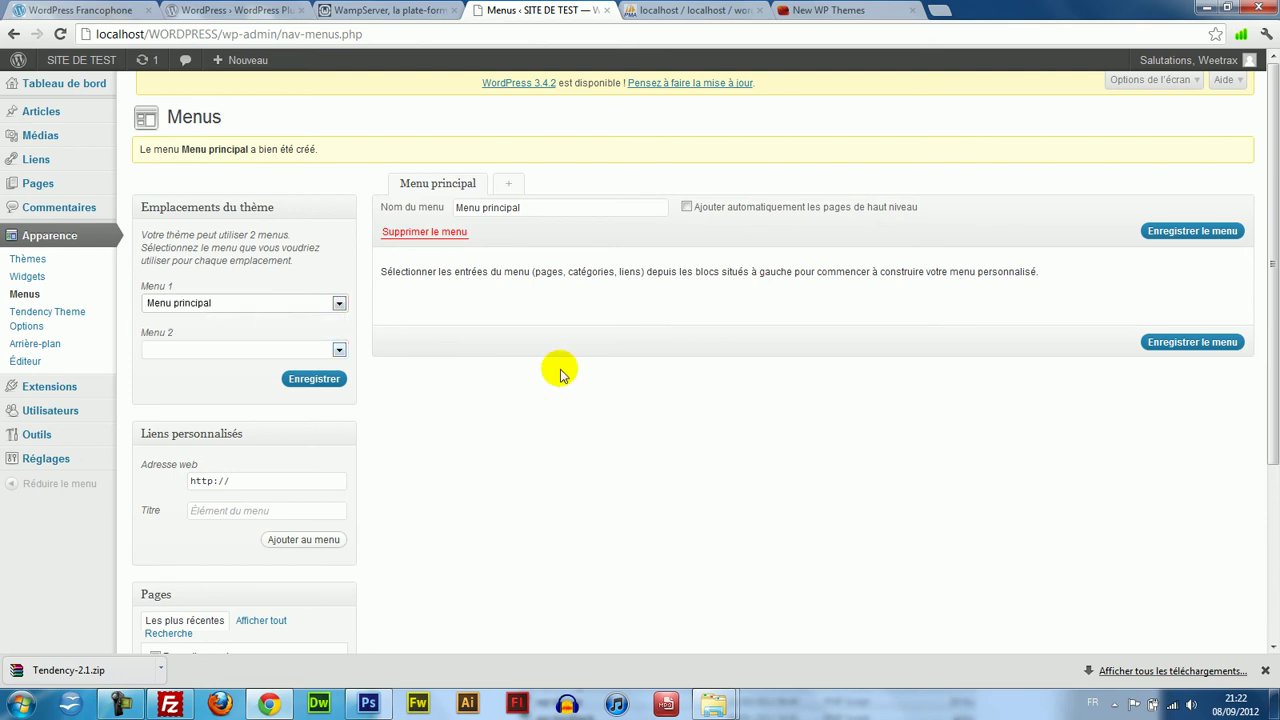
Add '#' custom links titled Accueil and News to Menu principal.
left_click_drag(1272, 222, 1272, 264)
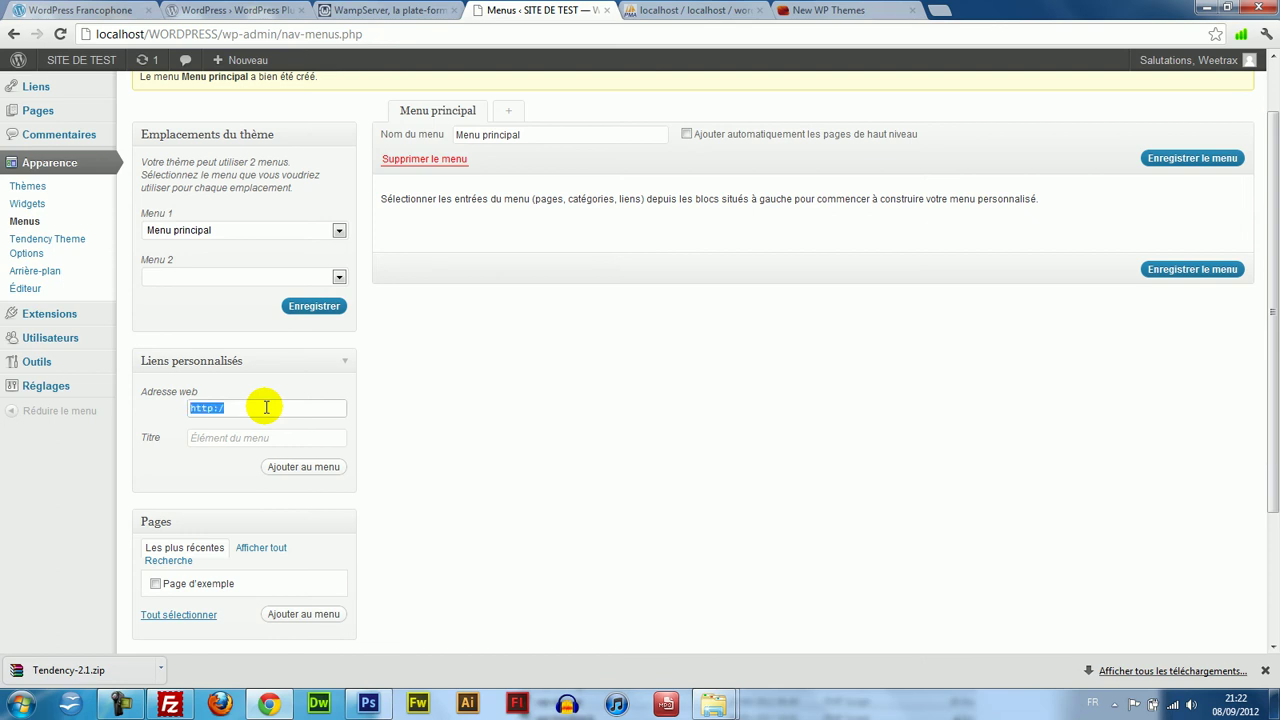
key("Tab")
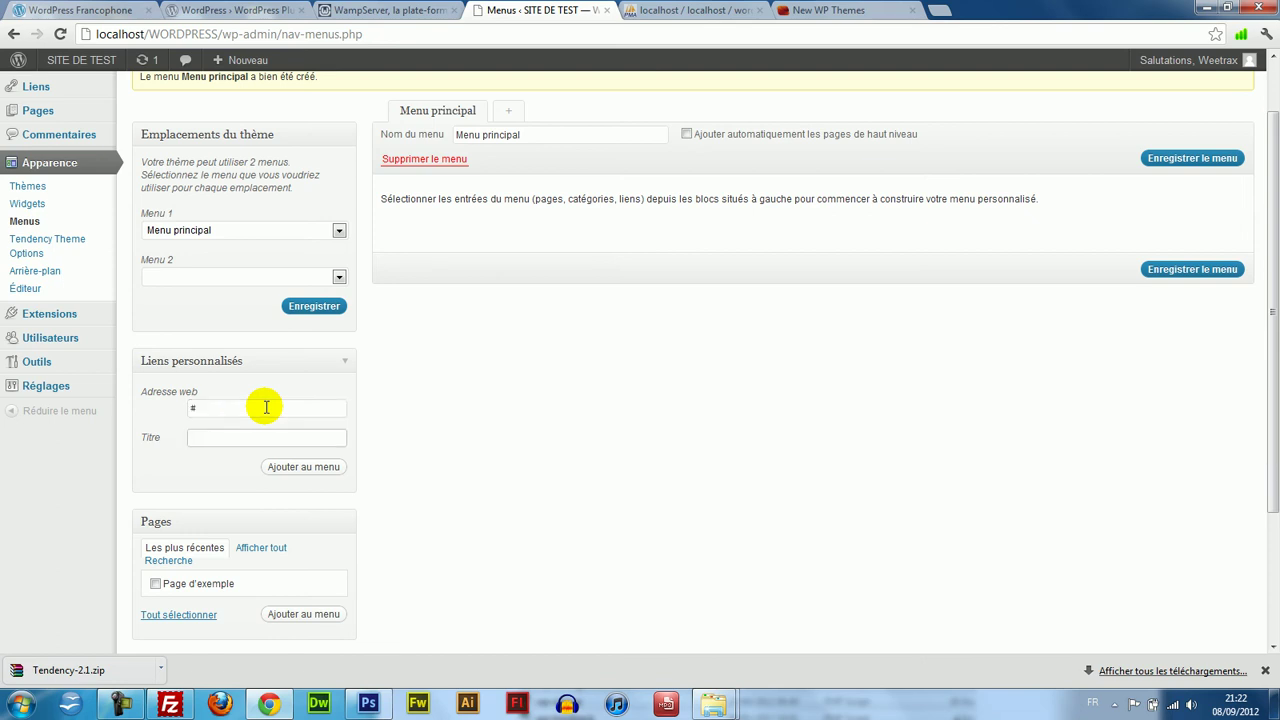
left_click(300, 468)
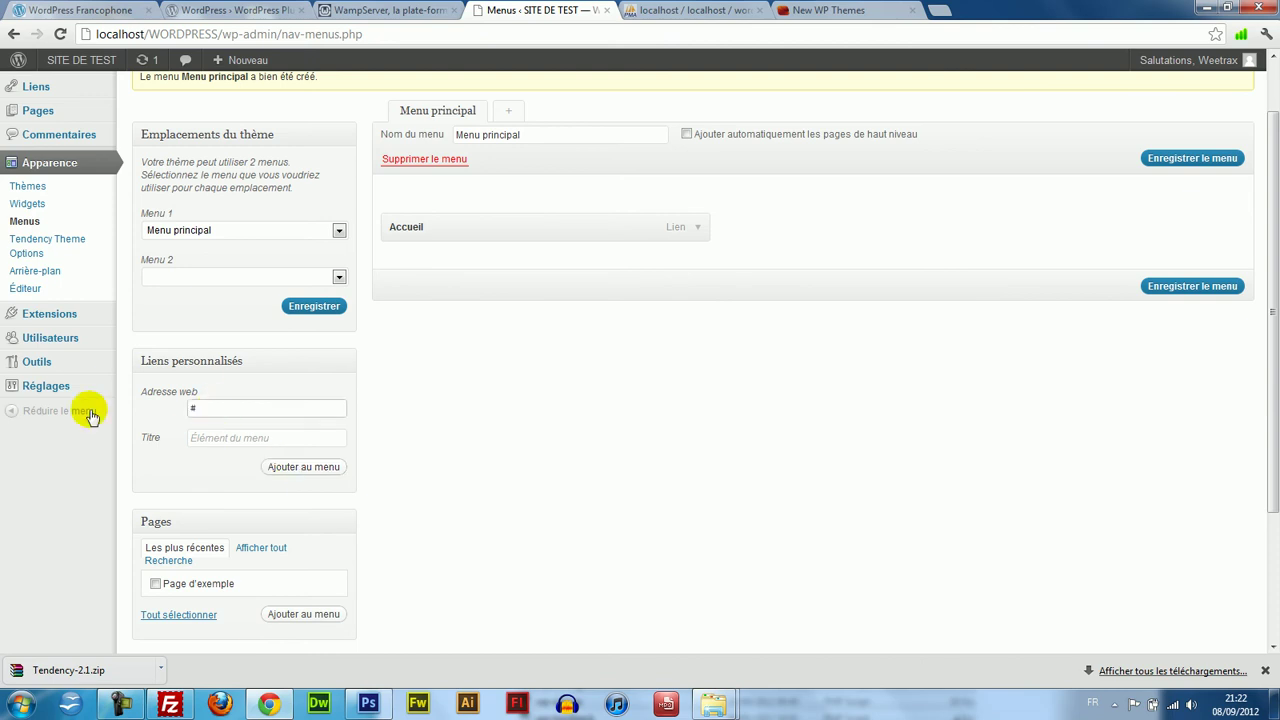
left_click(241, 447)
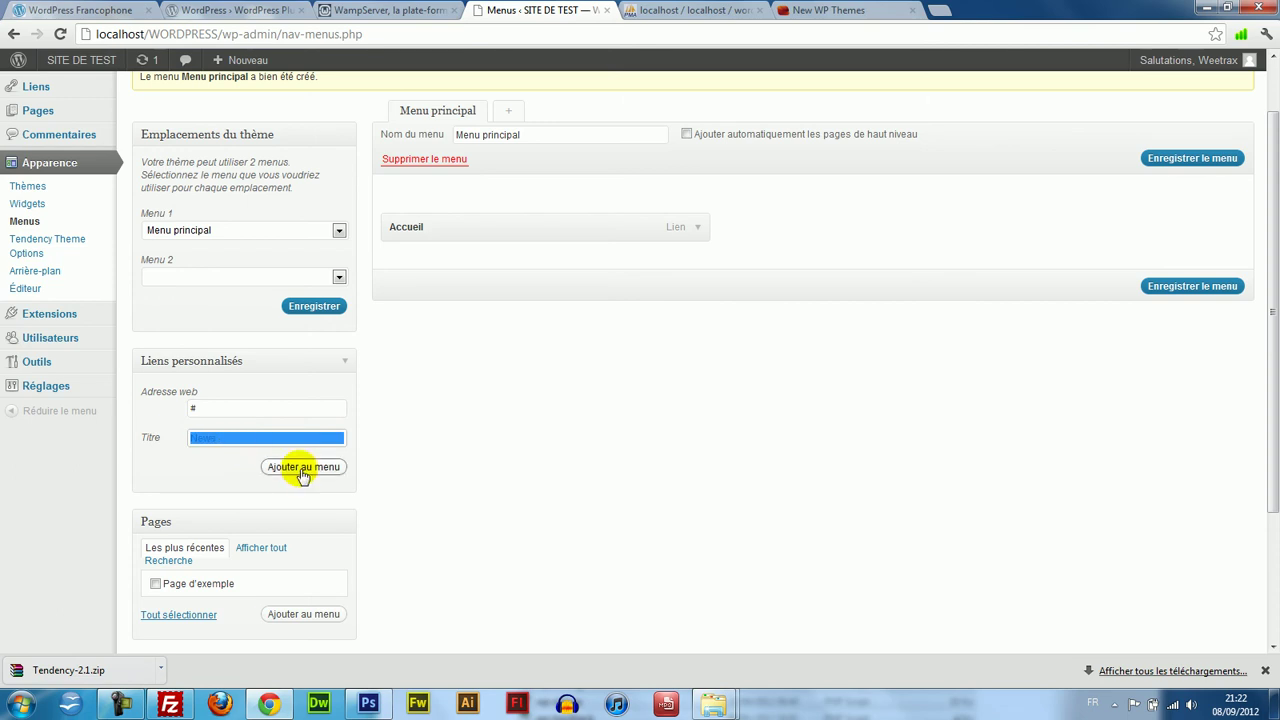
left_click(303, 470)
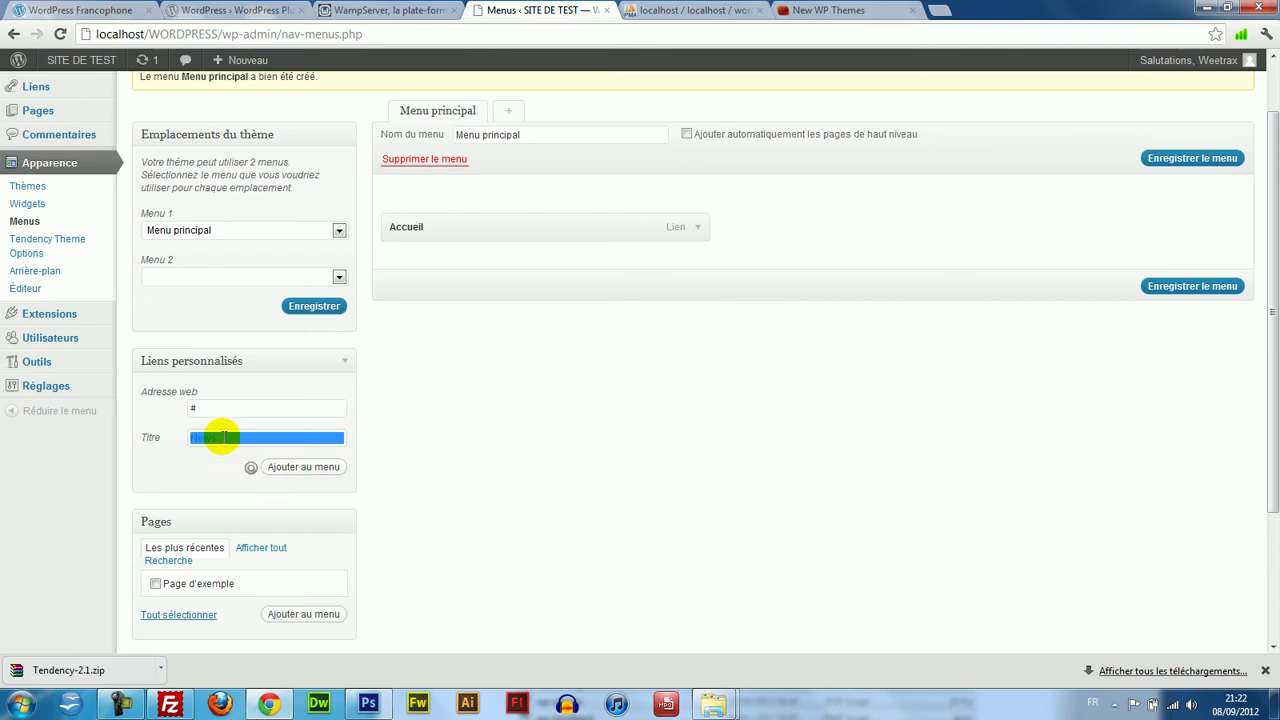
Save Menu principal and assign it to the Menu 2 location as well.
left_click(1193, 326)
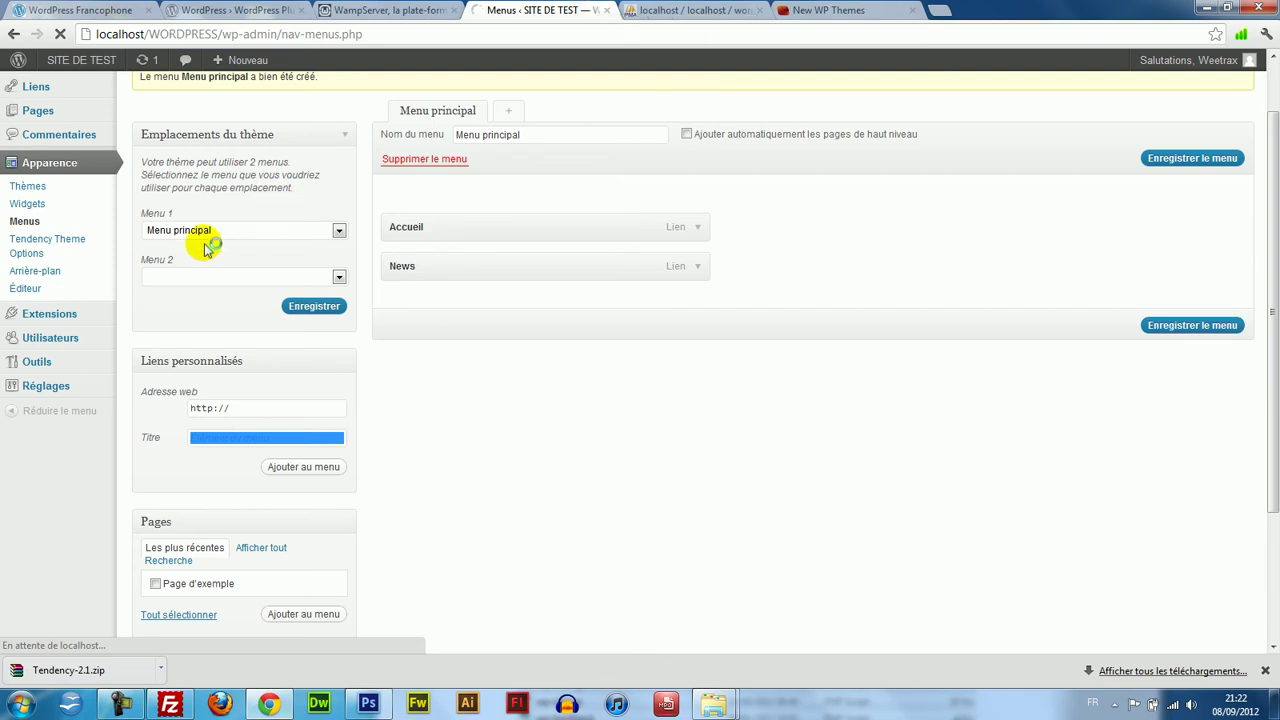
left_click(208, 349)
left_click(215, 377)
left_click(314, 378)
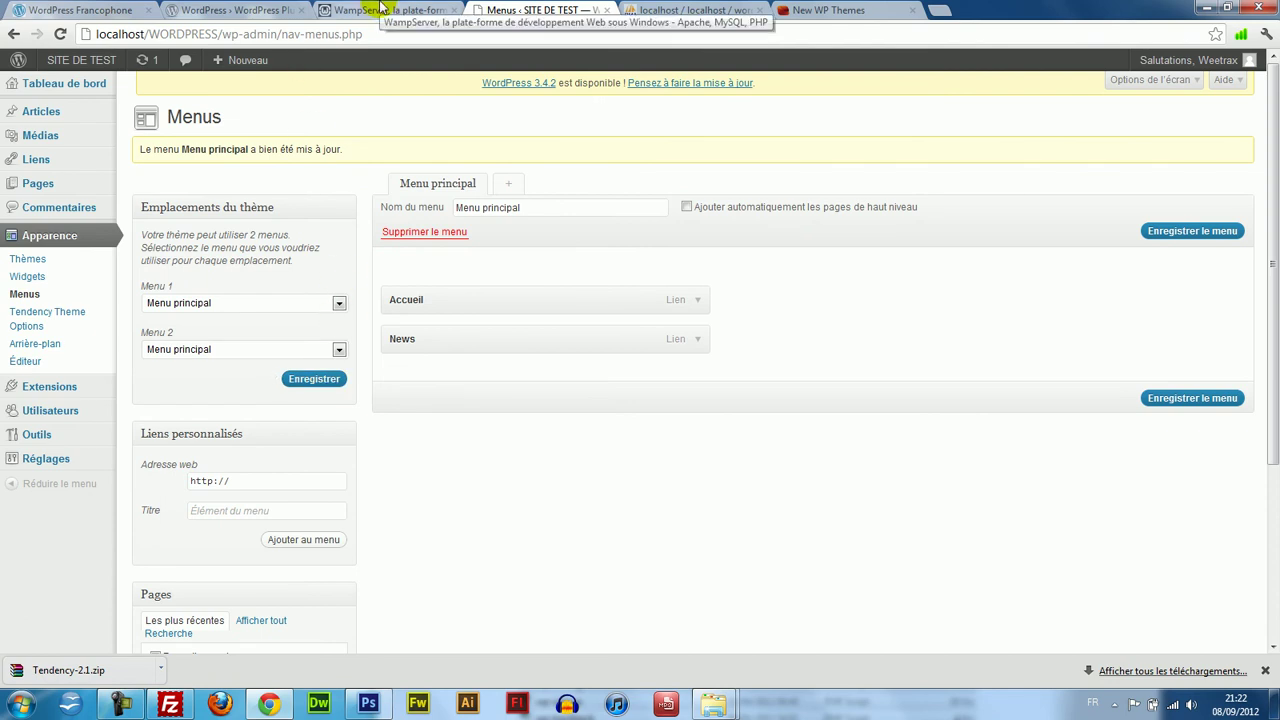
left_click(375, 9)
Open the SITE DE TEST front page in a new tab from the admin bar.
left_click(240, 9)
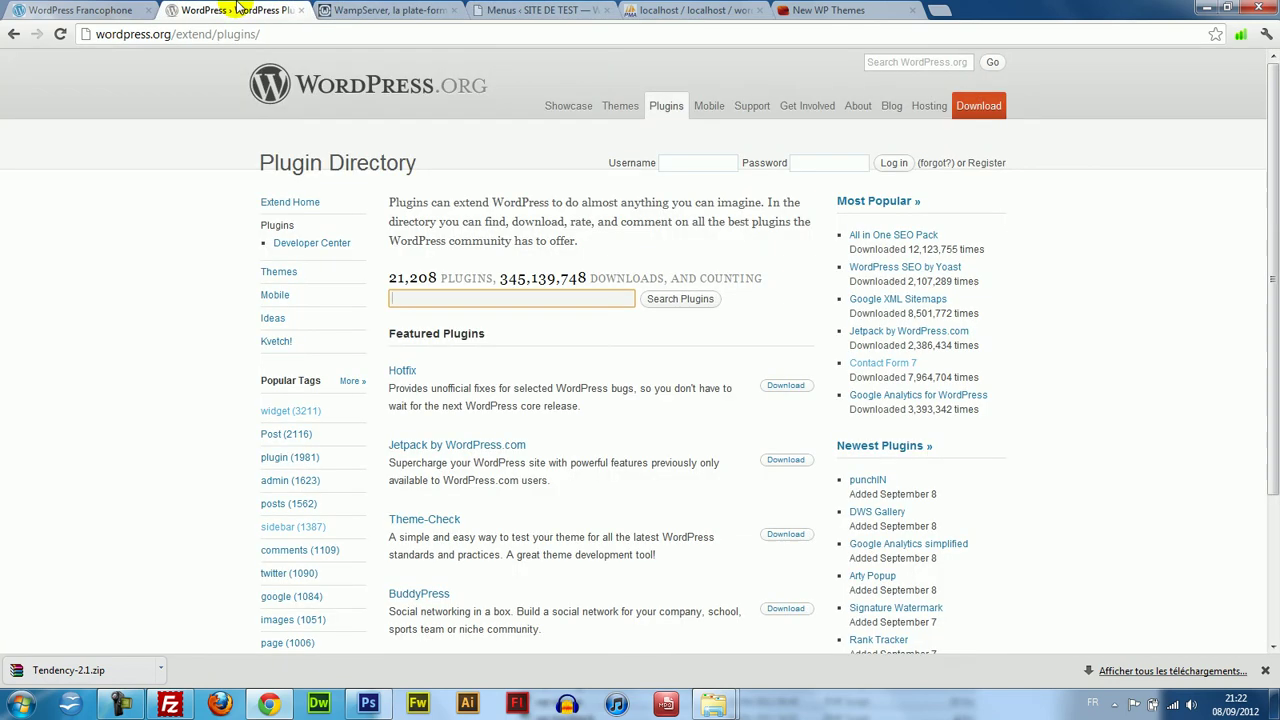
left_click(545, 10)
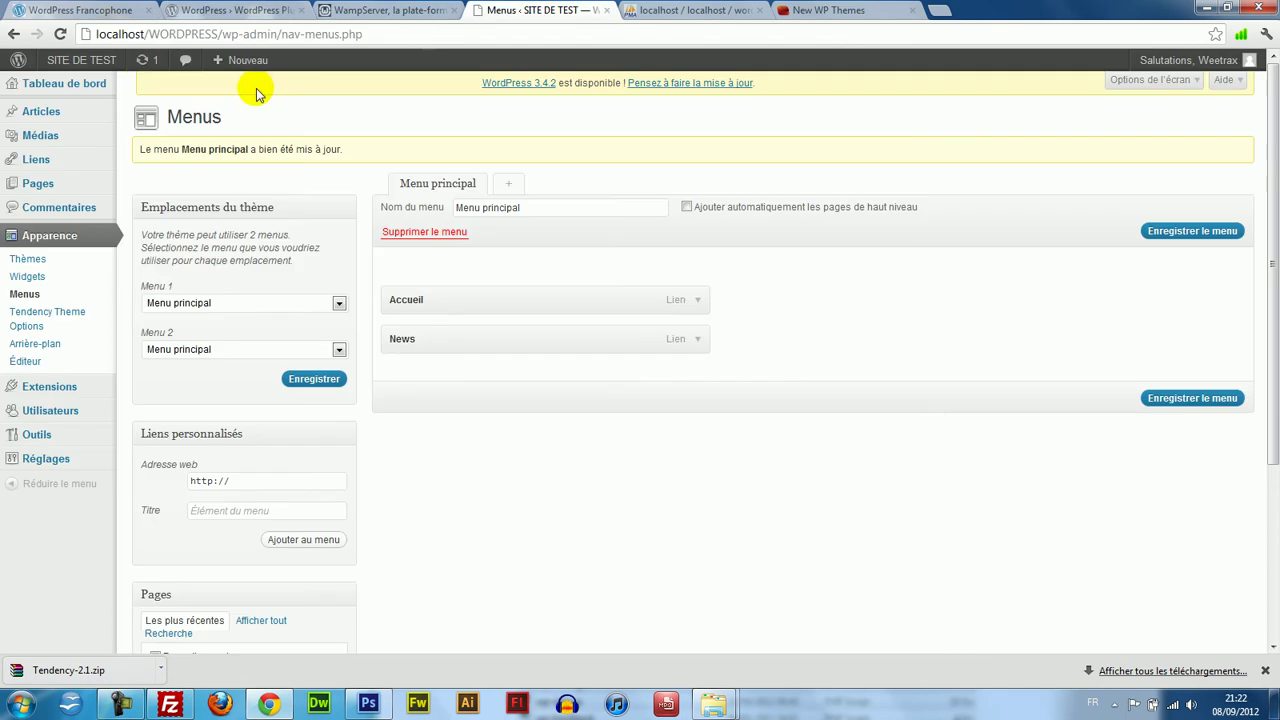
right_click(100, 57)
key("Escape")
middle_click(101, 60)
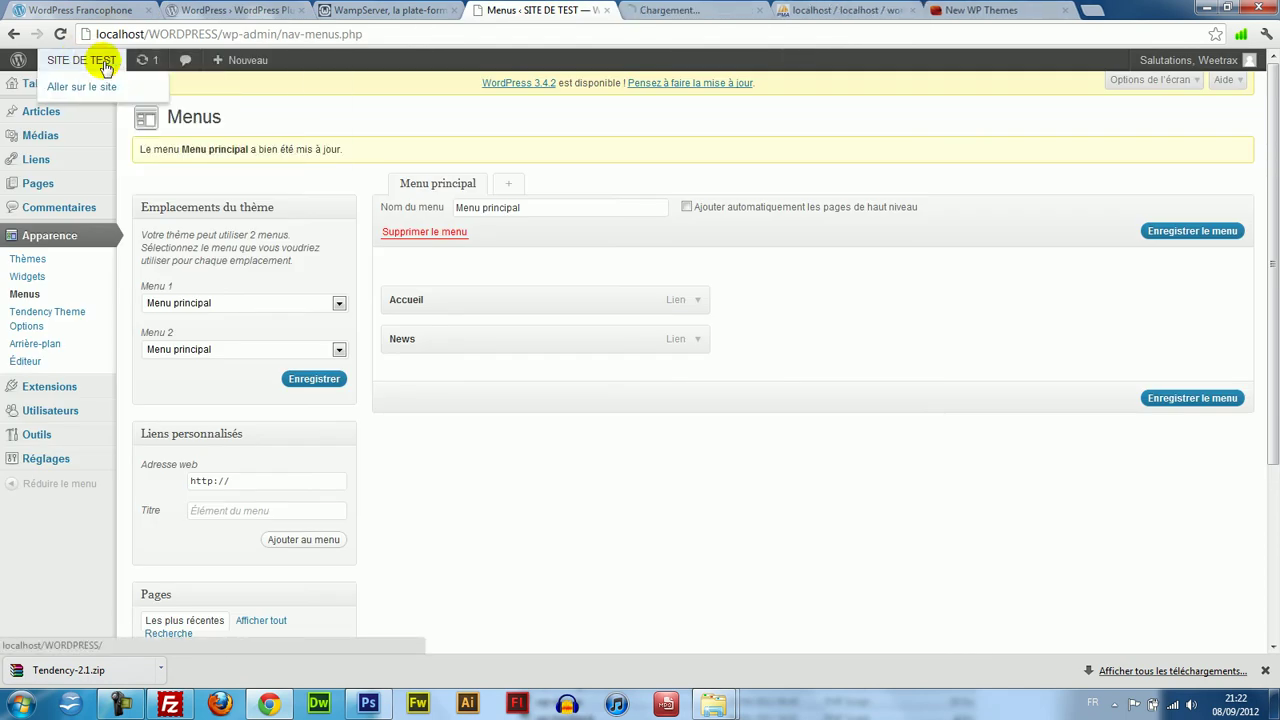
left_click(690, 10)
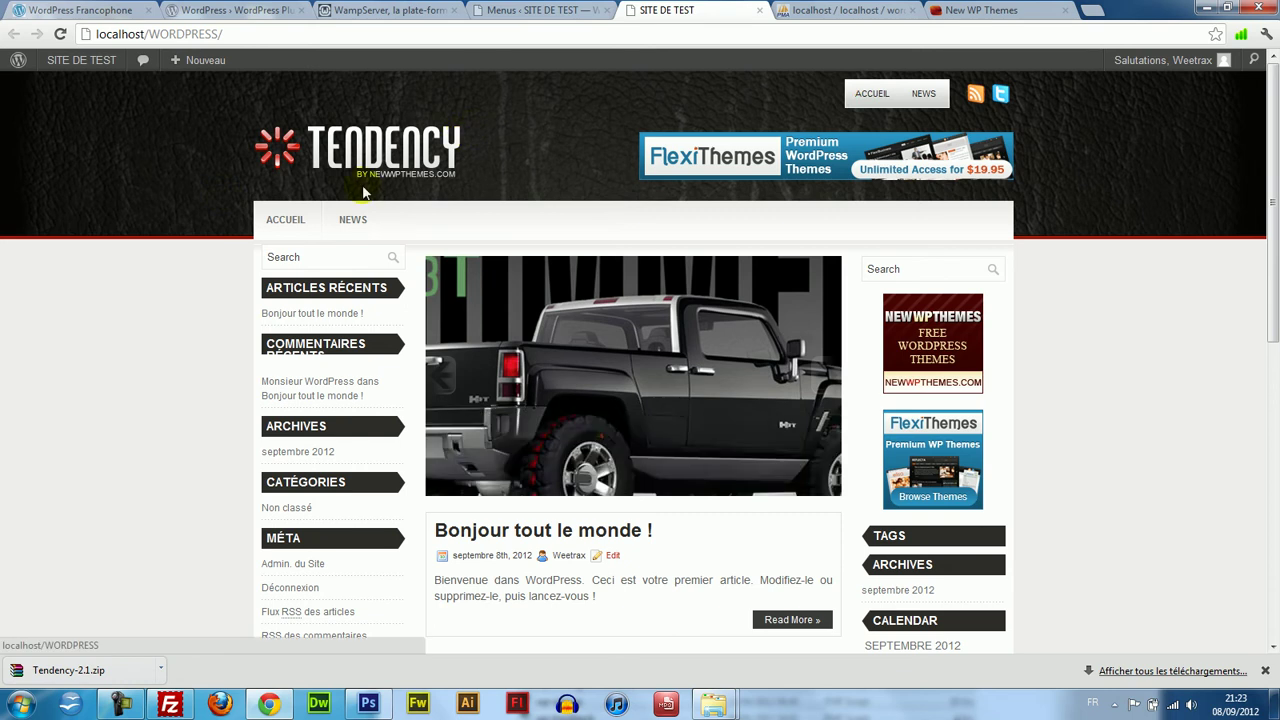
Check that ACCUEIL and NEWS appear in both Tendency header menus.
right_click(886, 99)
left_click(776, 105)
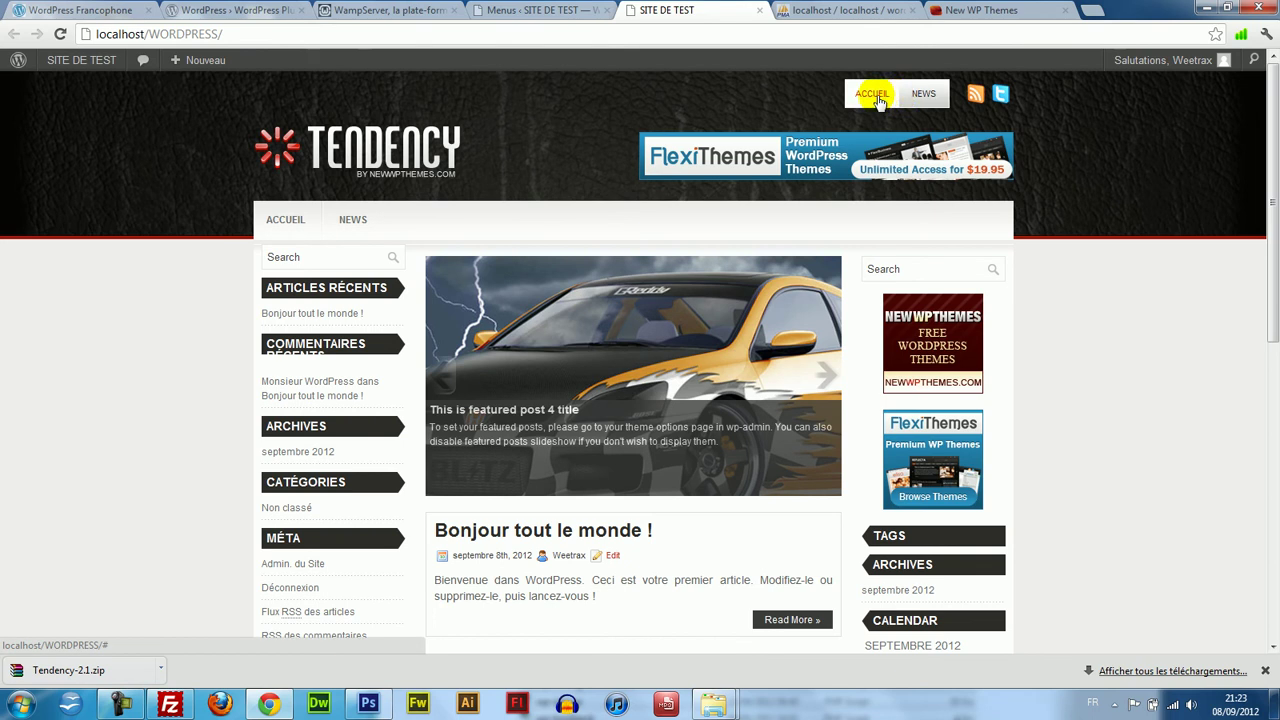
mouse_move(1273, 135)
left_mouse_down()
mouse_move(1273, 193)
mouse_move(1268, 136)
left_mouse_up()
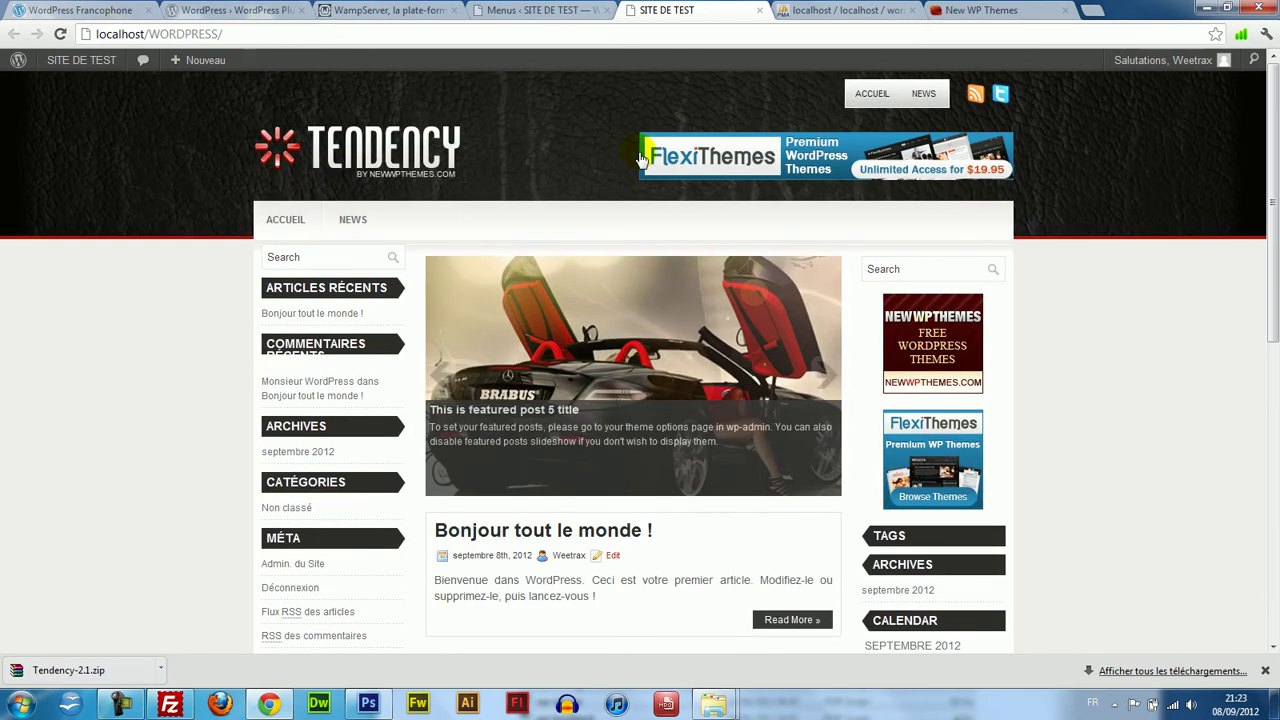
mouse_move(90, 58)
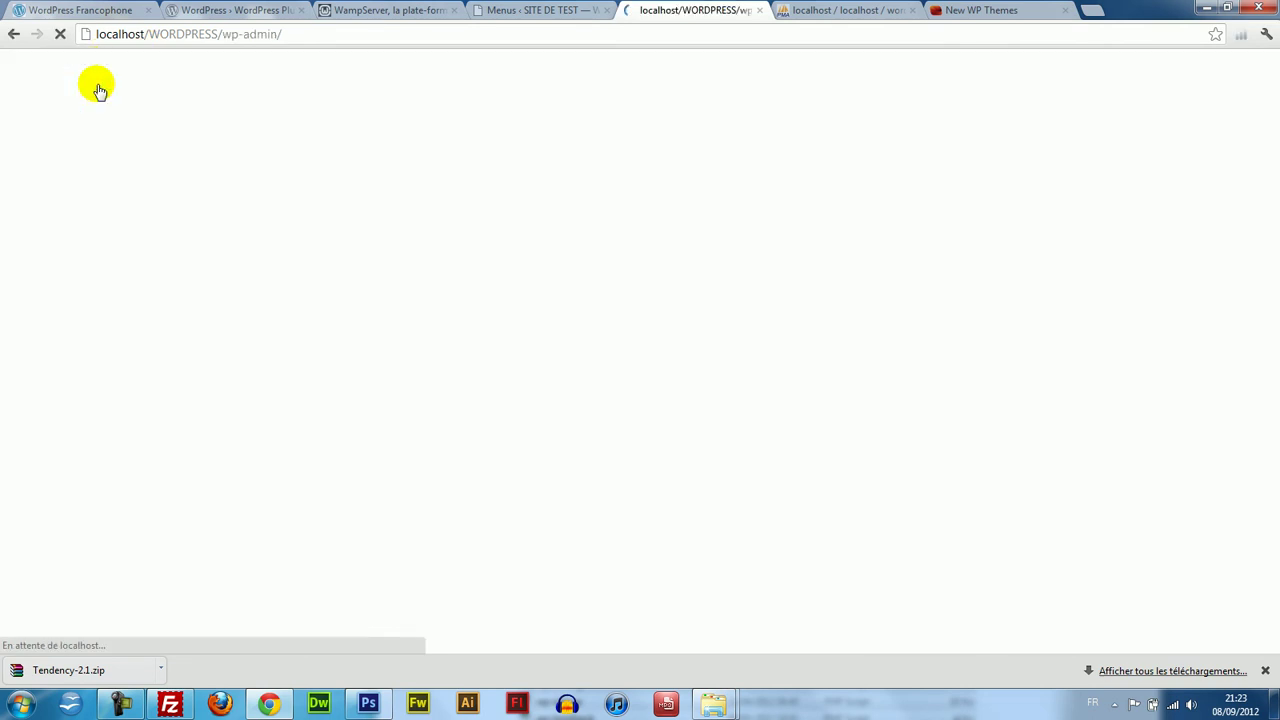
Load the live site and scroll through its Tendency front page.
mouse_move(46, 304)
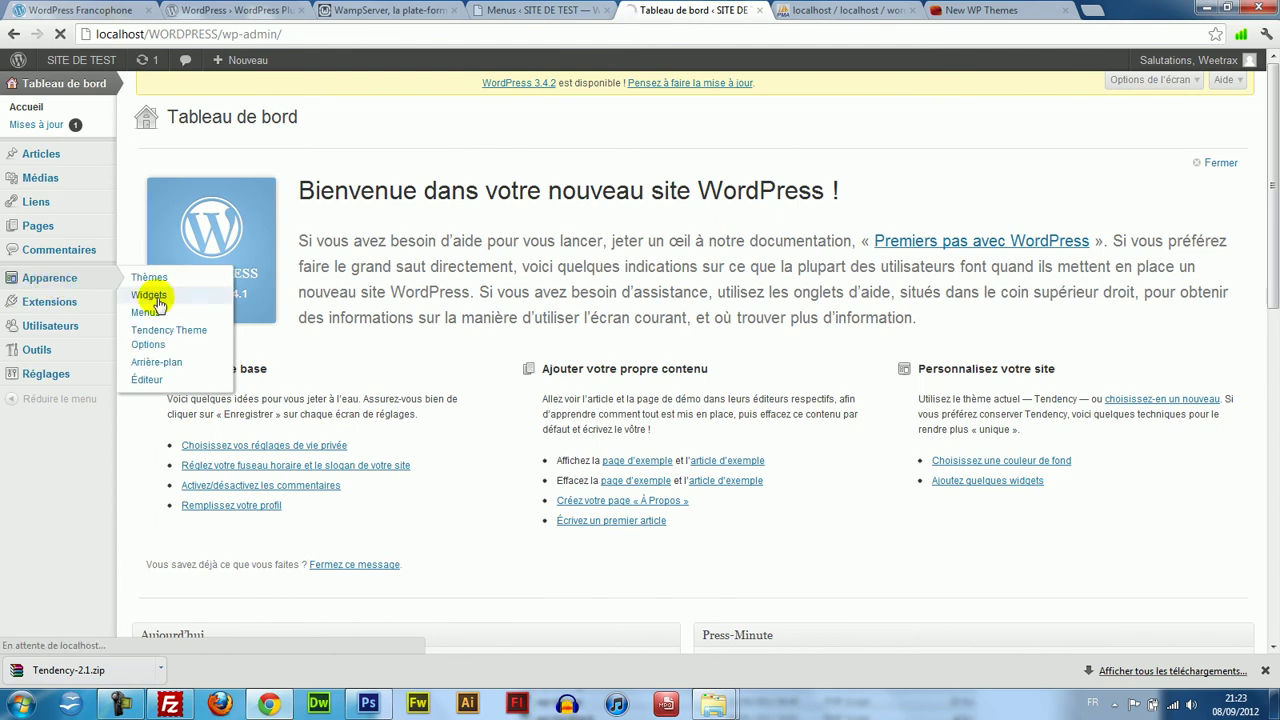
left_click(593, 8)
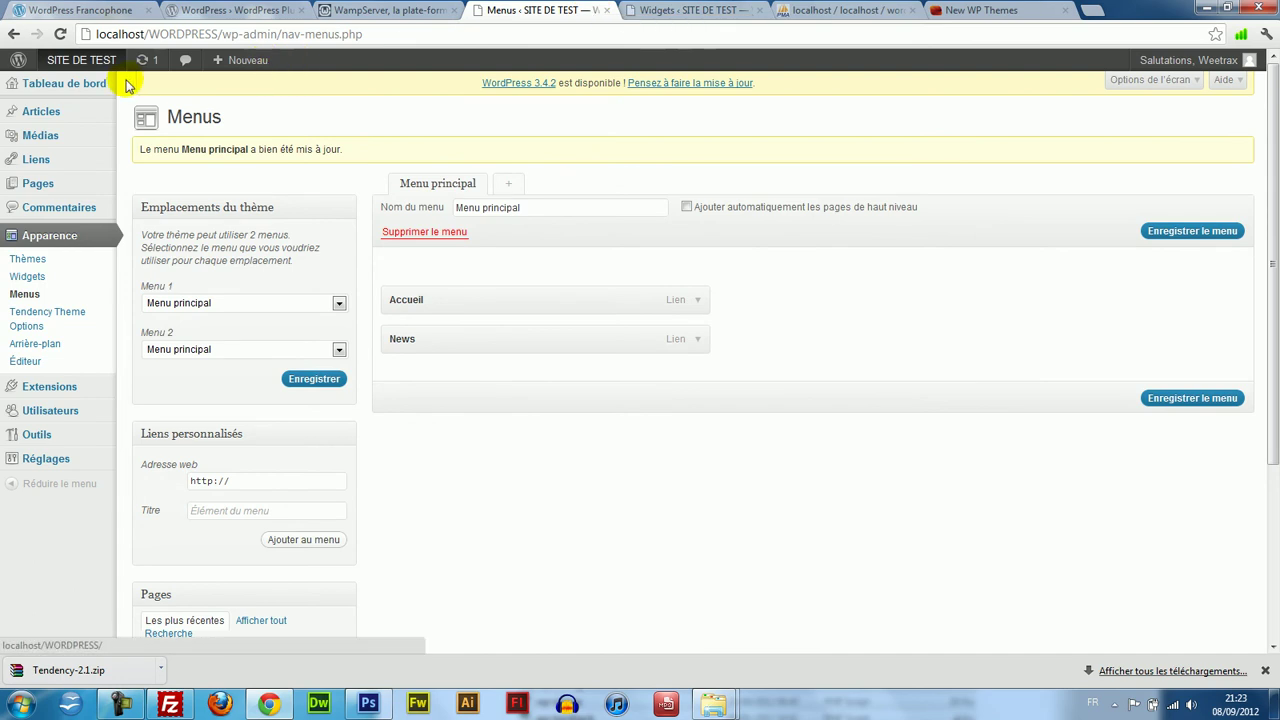
left_click(92, 61)
left_click(686, 8)
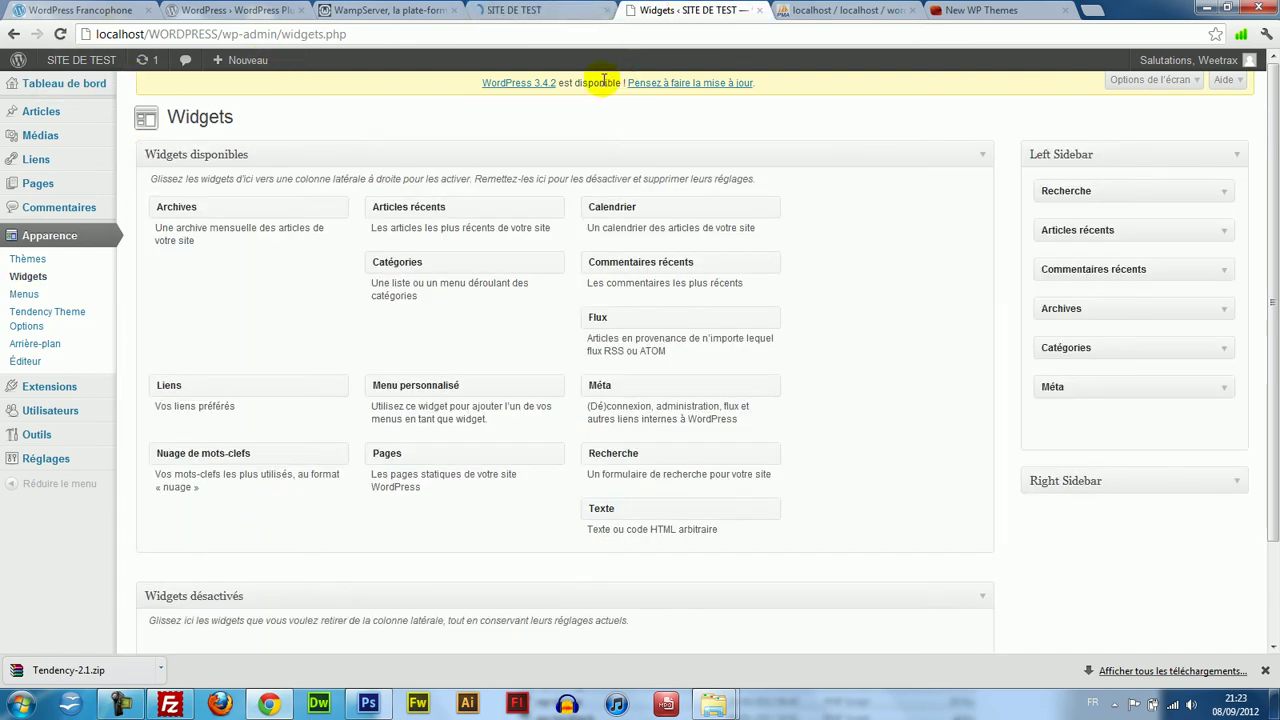
left_click(547, 9)
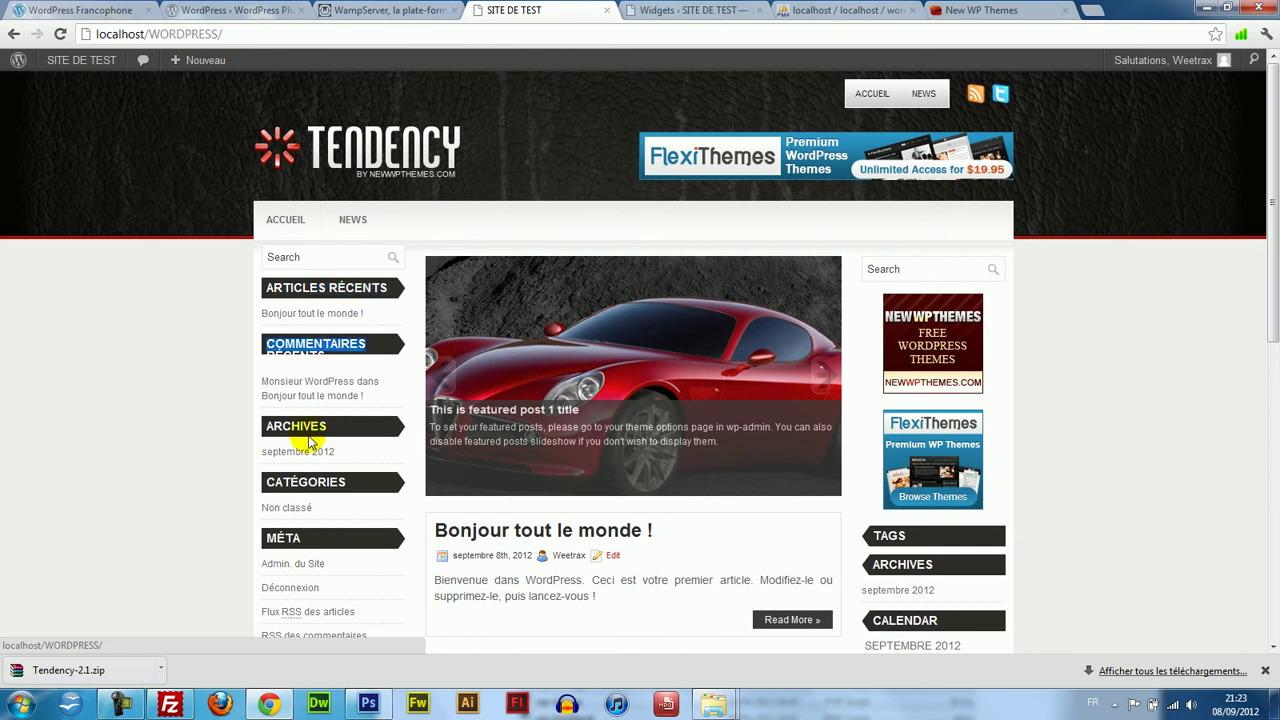
left_click_drag(1273, 78, 1274, 106)
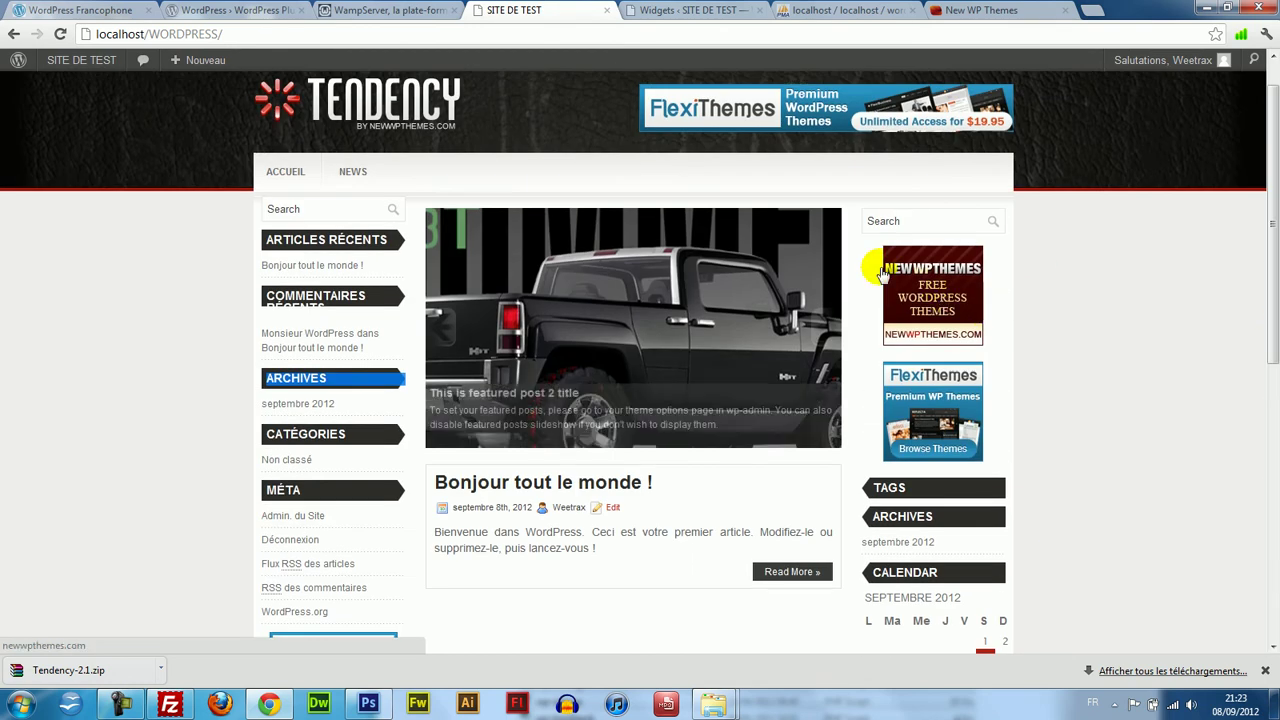
Review the Left Sidebar's six default widgets, expand the empty Right Sidebar, then recheck the front page.
left_click(665, 10)
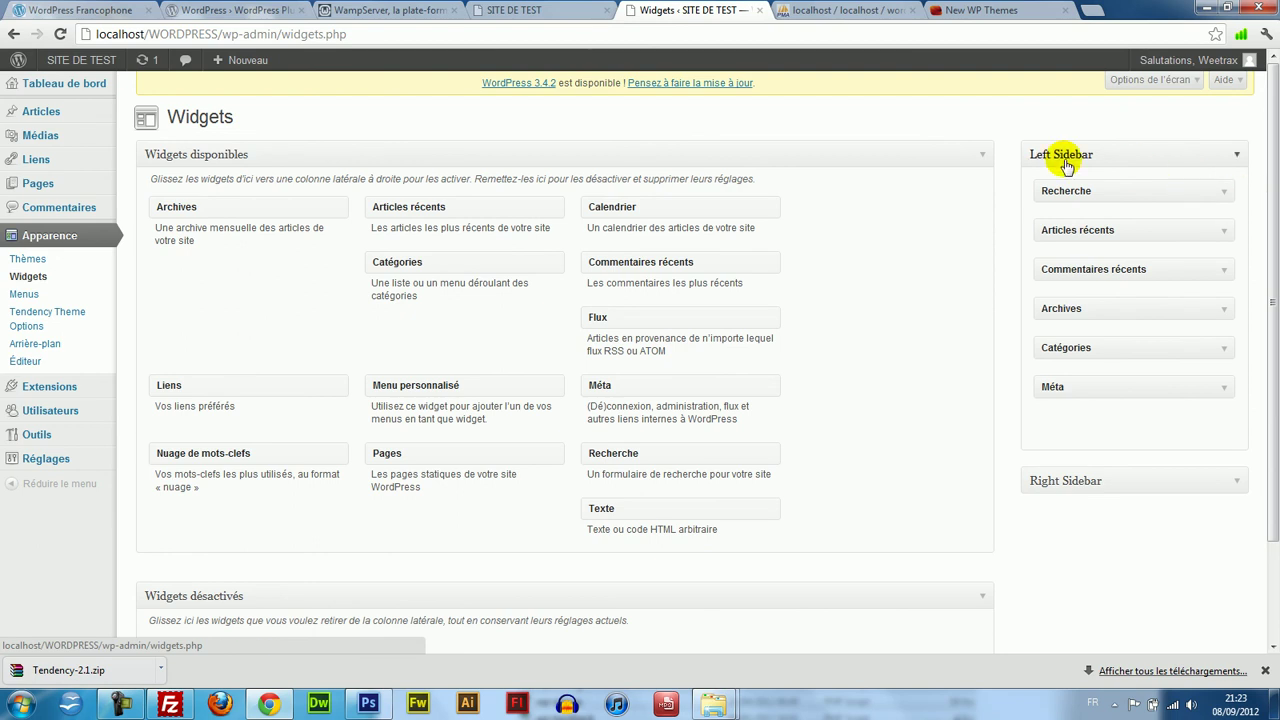
left_click(1243, 484)
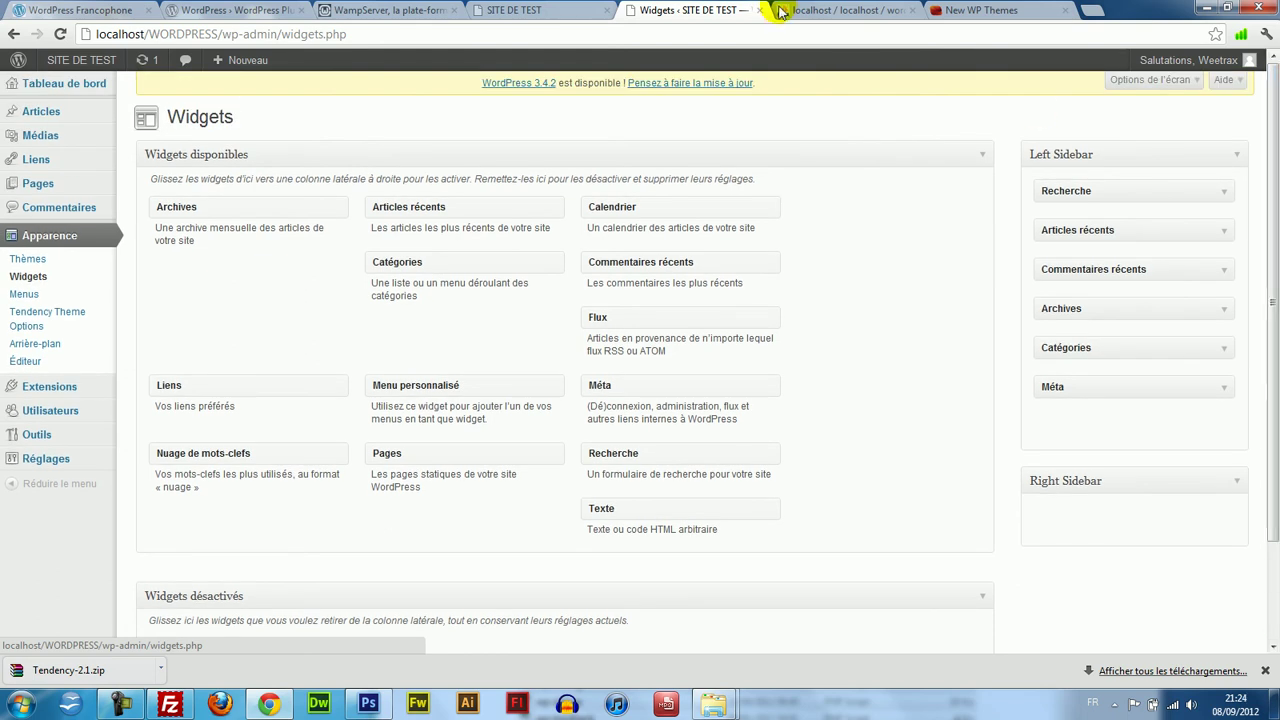
left_click(815, 10)
left_click(744, 10)
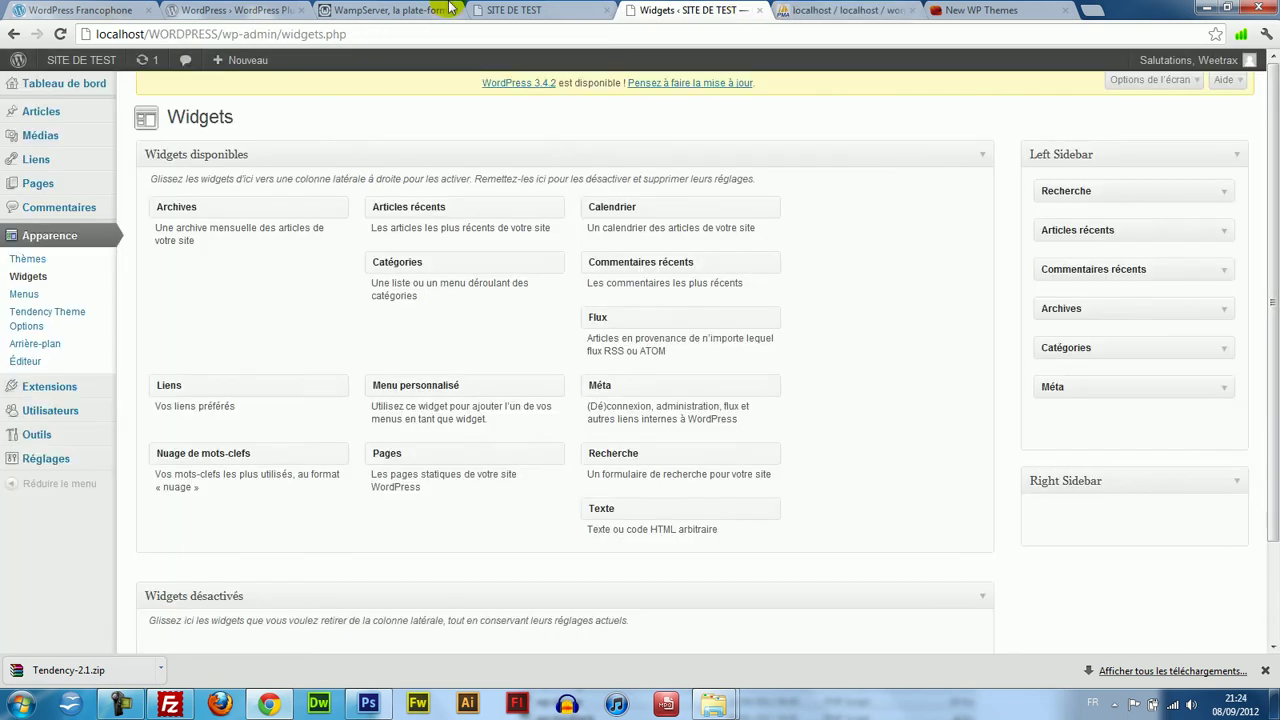
left_click(390, 10)
left_click(514, 10)
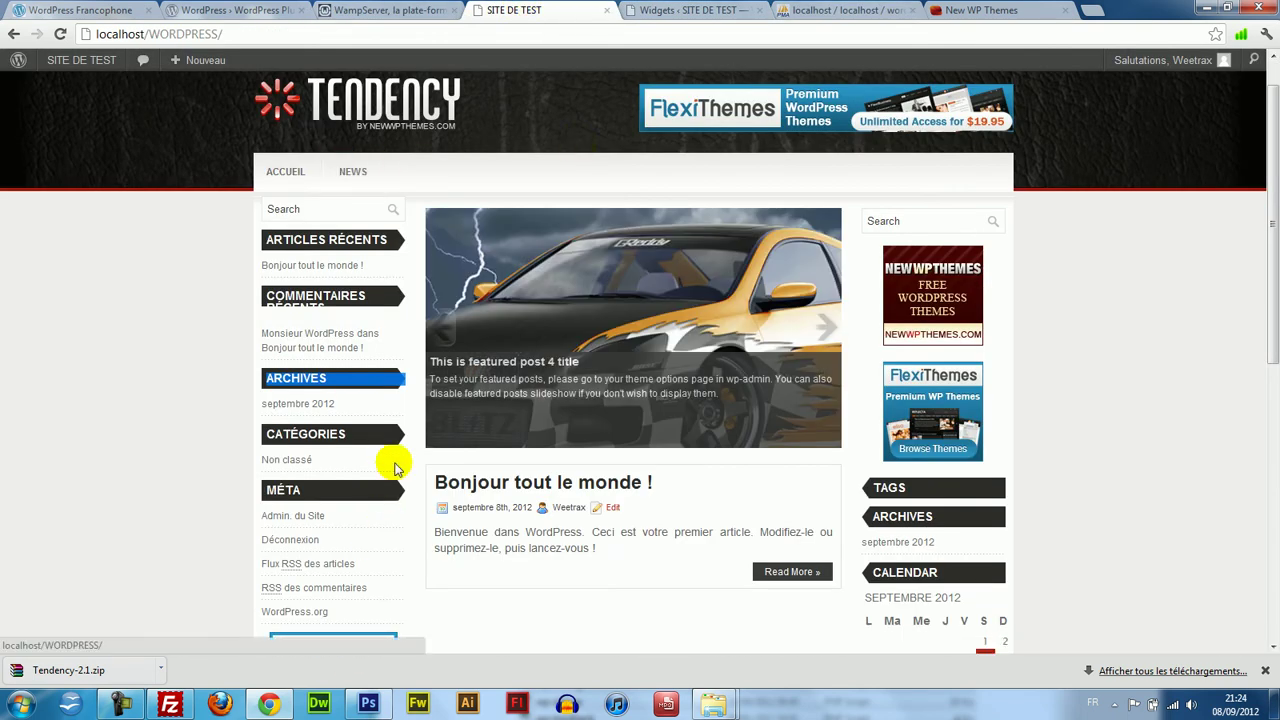
left_click_drag(1273, 126, 1140, 140)
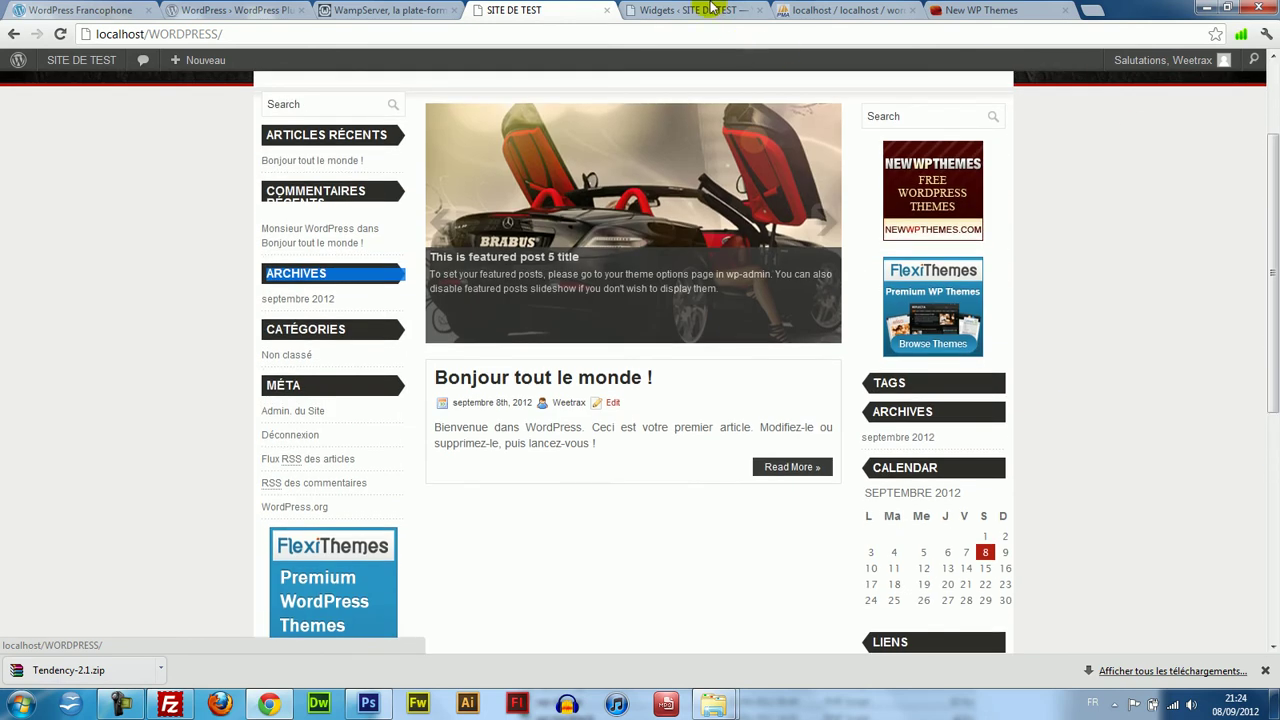
Remove Recherche, Articles récents, Commentaires récents, Catégories, Méta and Archives from the Left Sidebar.
left_click(700, 10)
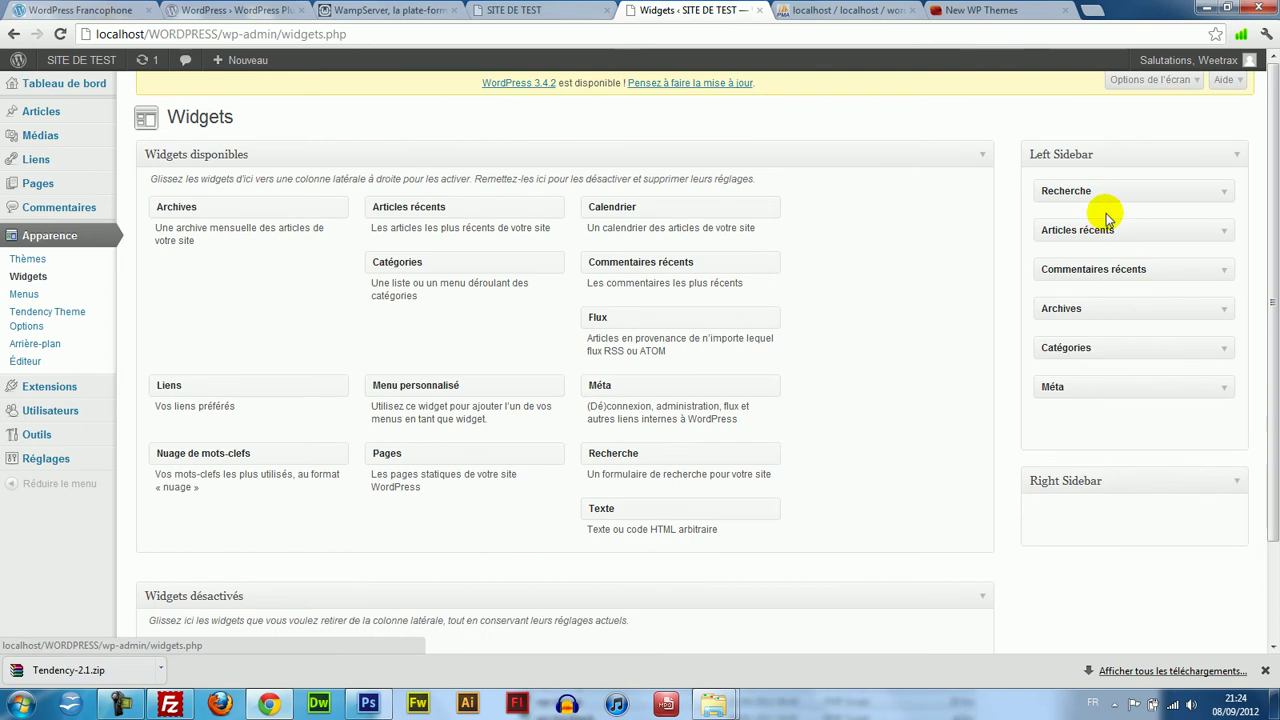
left_click_drag(1121, 187, 687, 219)
left_click_drag(1147, 199, 687, 204)
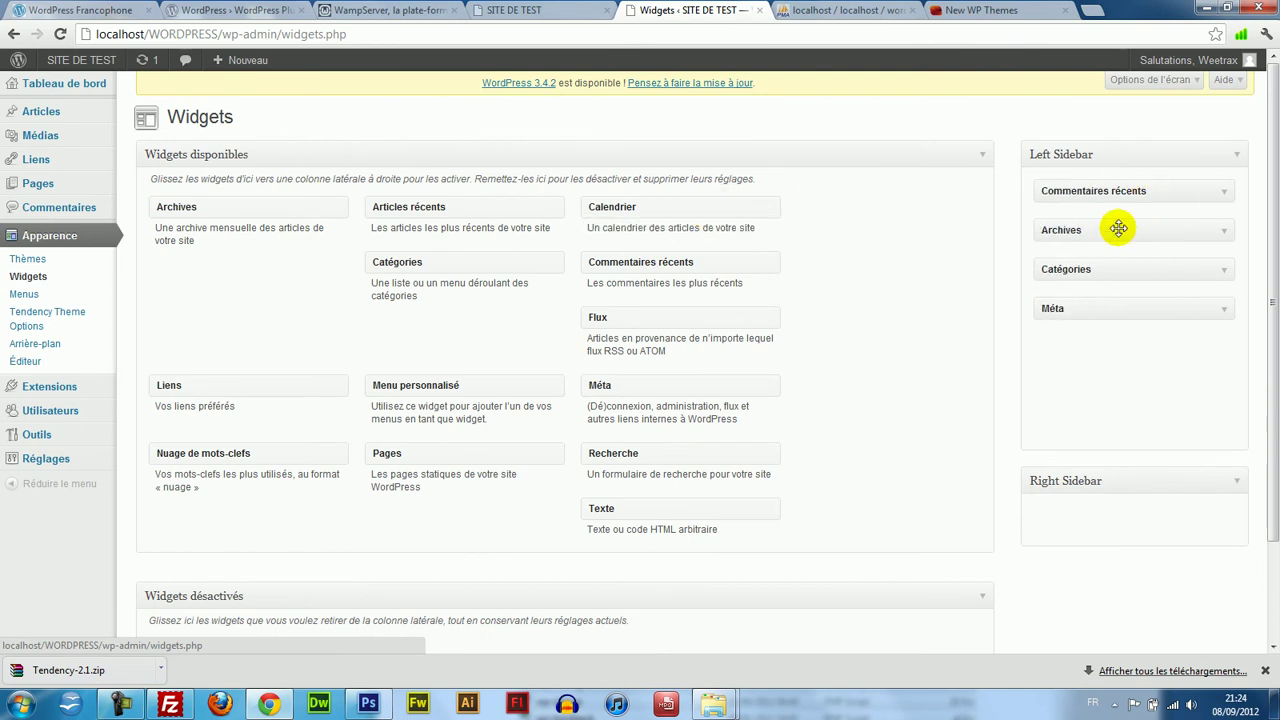
left_click_drag(848, 225, 762, 243)
left_click_drag(1099, 228, 755, 272)
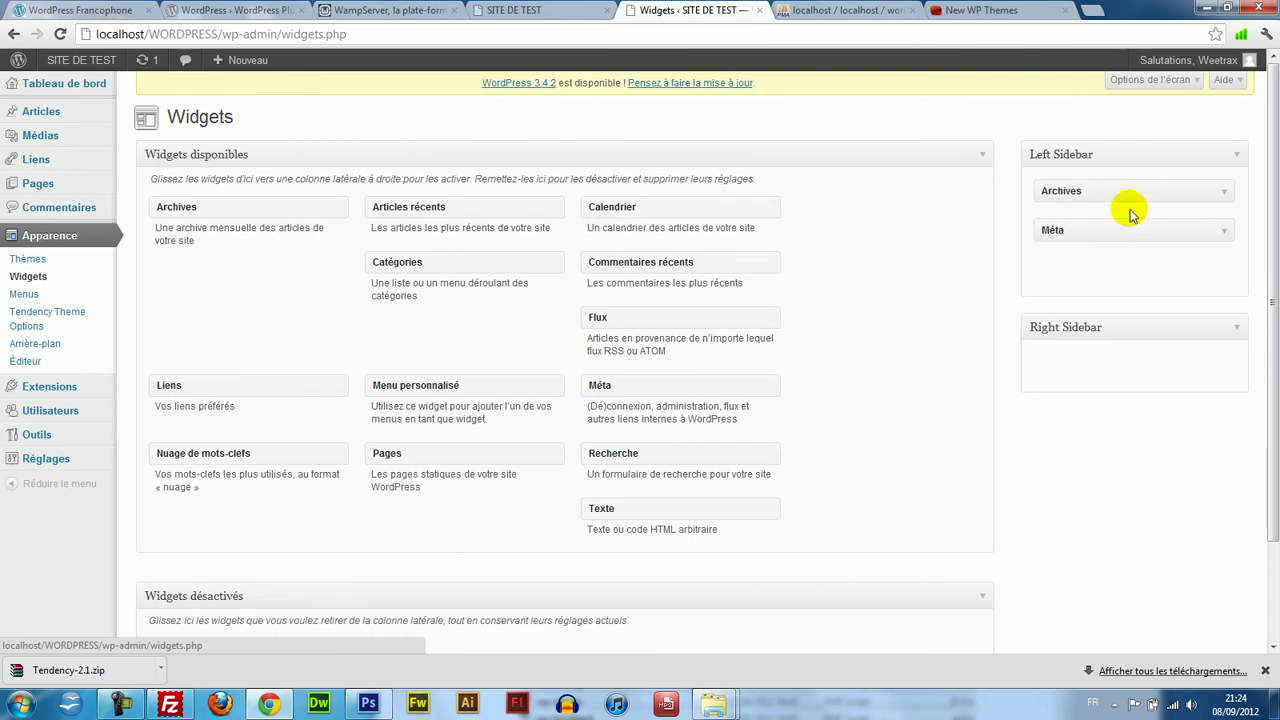
left_click_drag(1130, 225, 779, 259)
left_click_drag(1169, 183, 805, 245)
left_click_drag(1272, 350, 1260, 234)
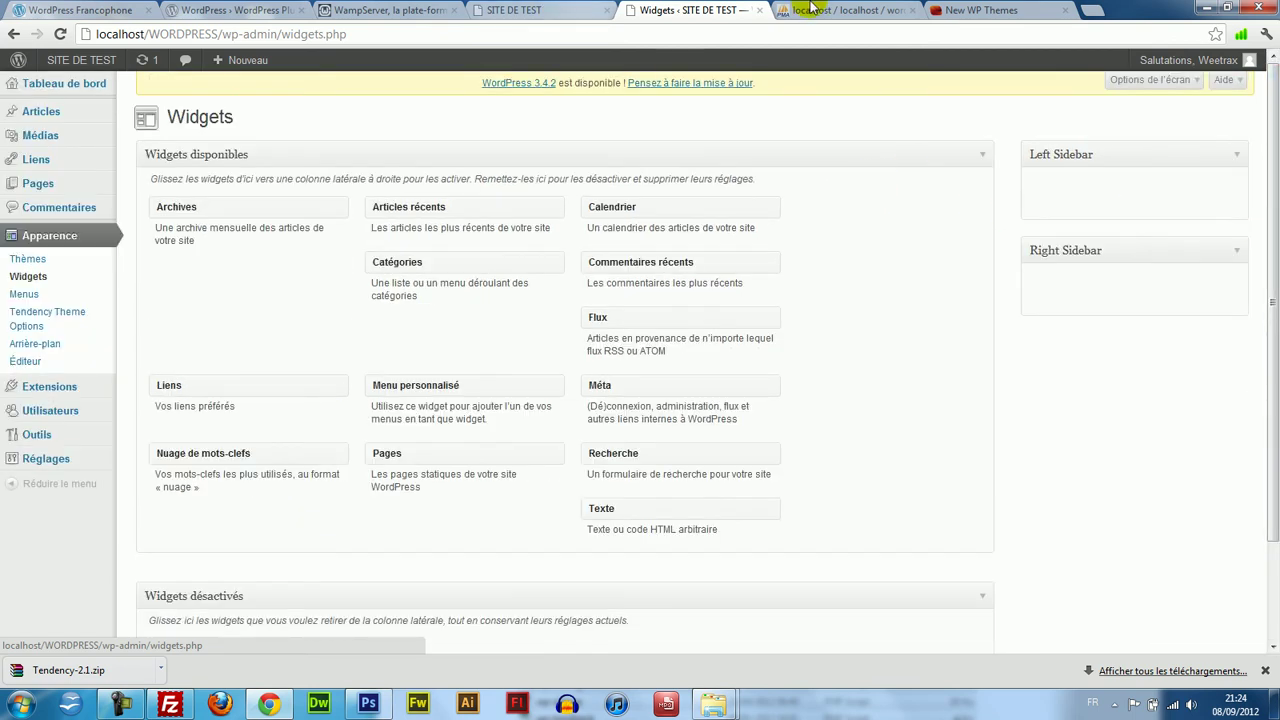
Reload the SITE DE TEST front page with F5 to see the result.
left_click(505, 8)
key("F5")
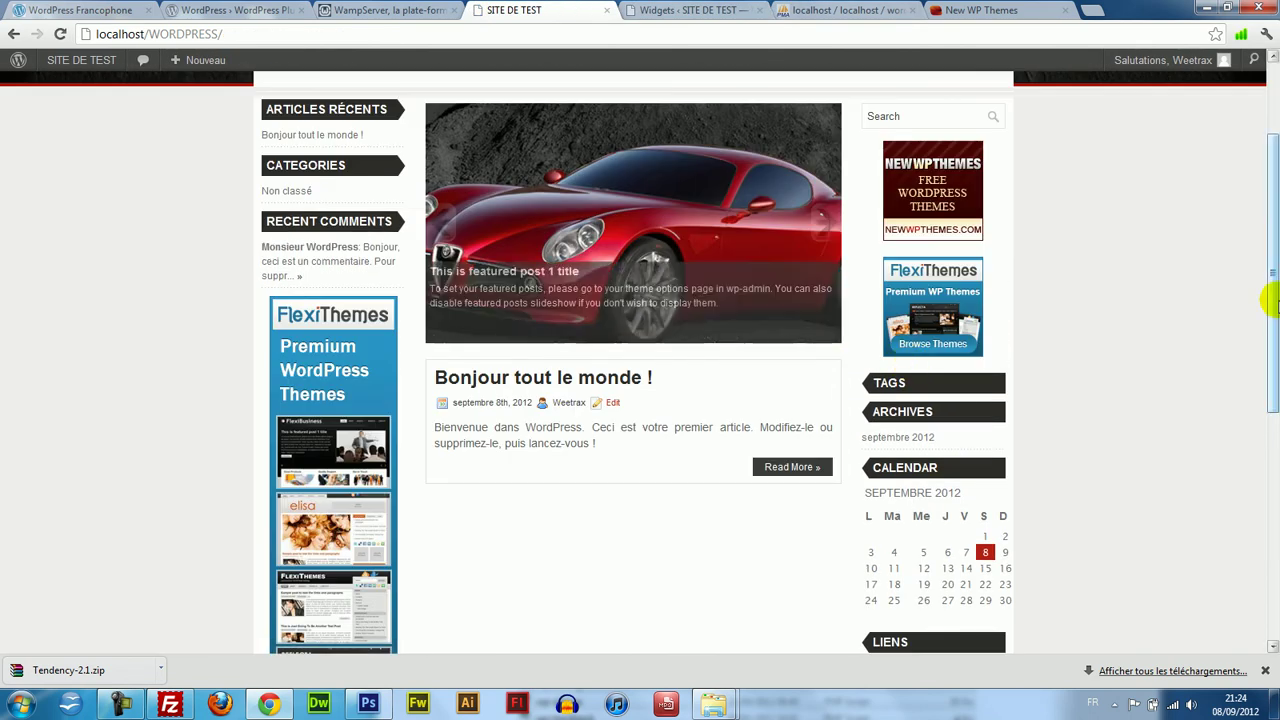
left_click_drag(1268, 277, 1237, 194)
Delete all Sidebar 125x125 px Ads entries in Tendency Theme Options.
left_click(700, 10)
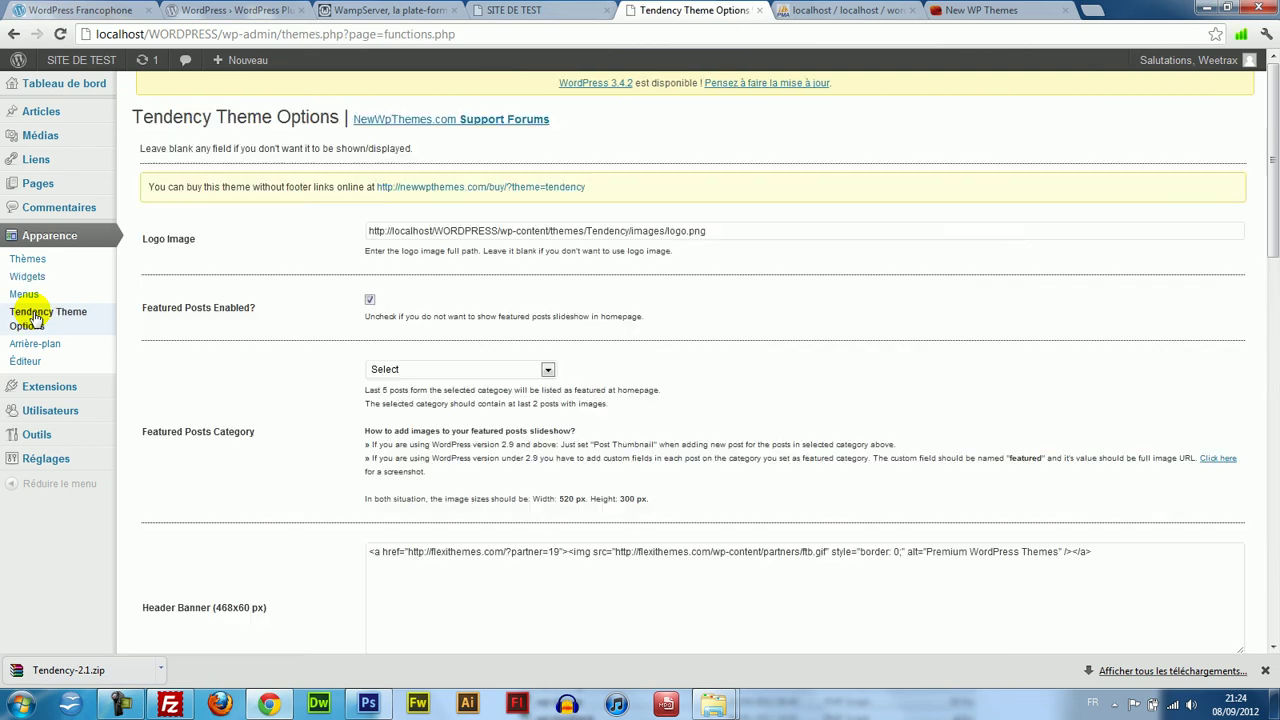
left_click(430, 364)
left_click(430, 364)
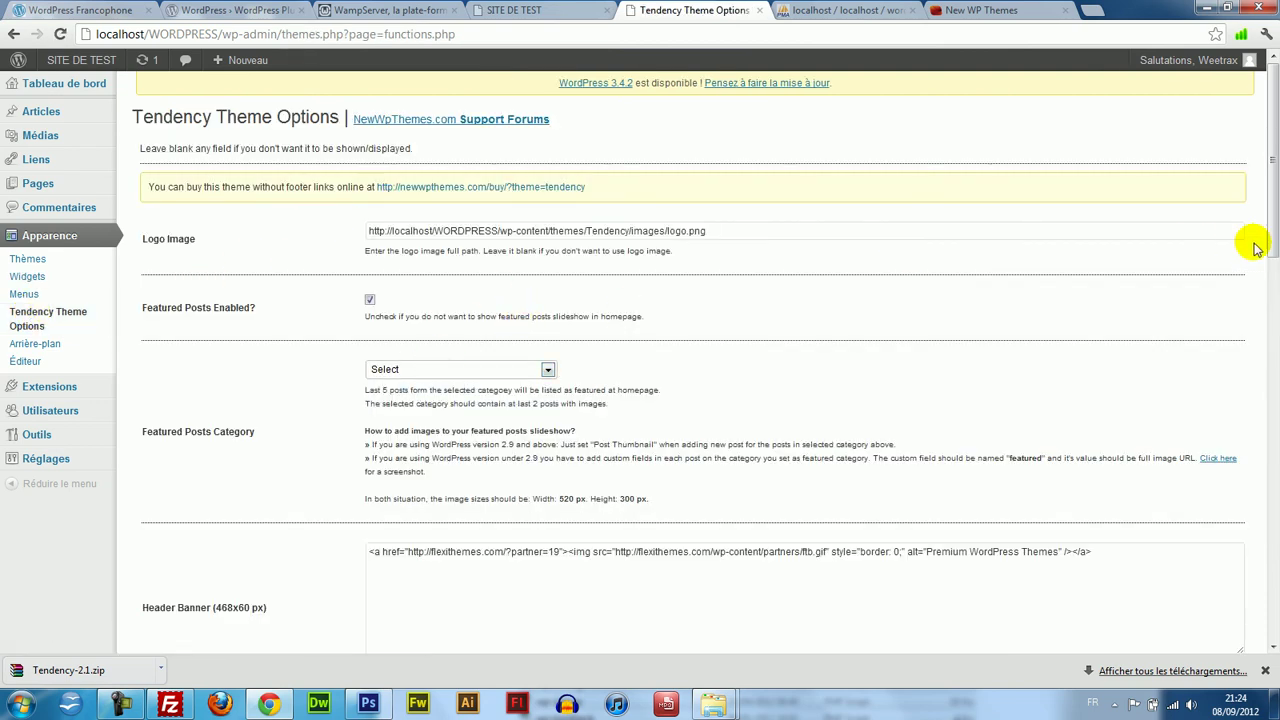
left_click_drag(1272, 229, 1272, 389)
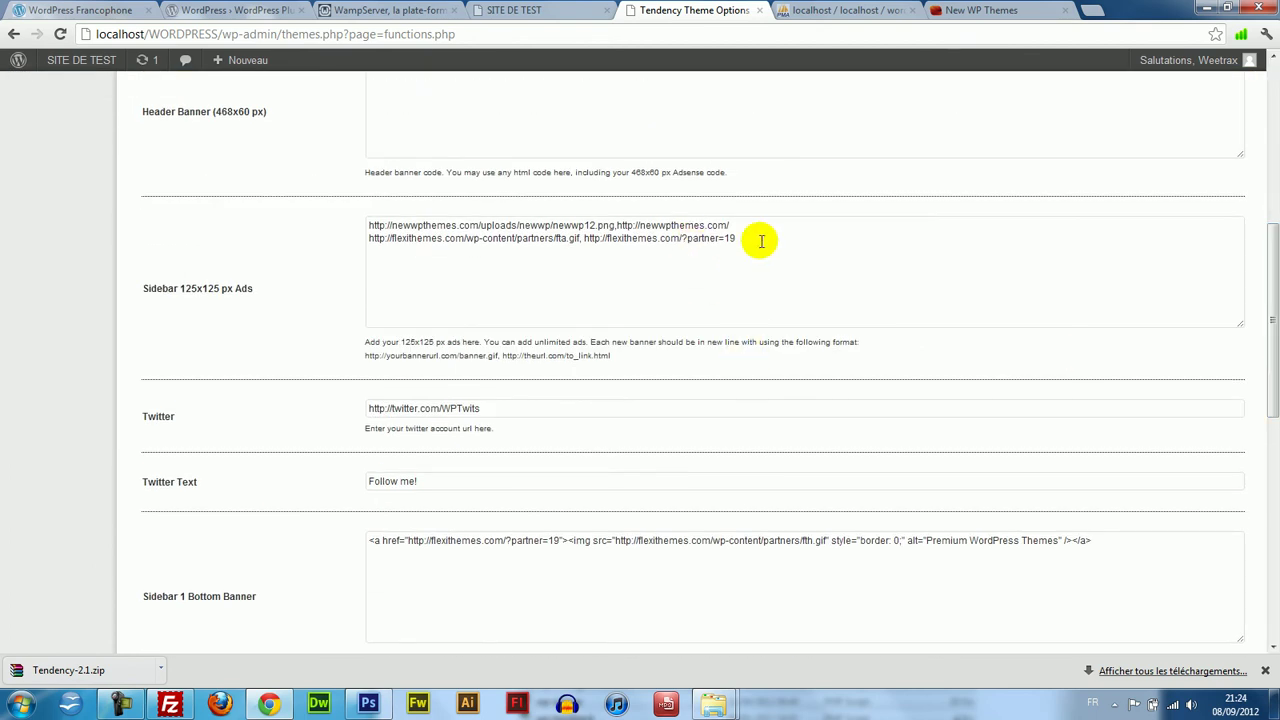
left_click_drag(761, 241, 331, 228)
key("BackSpace")
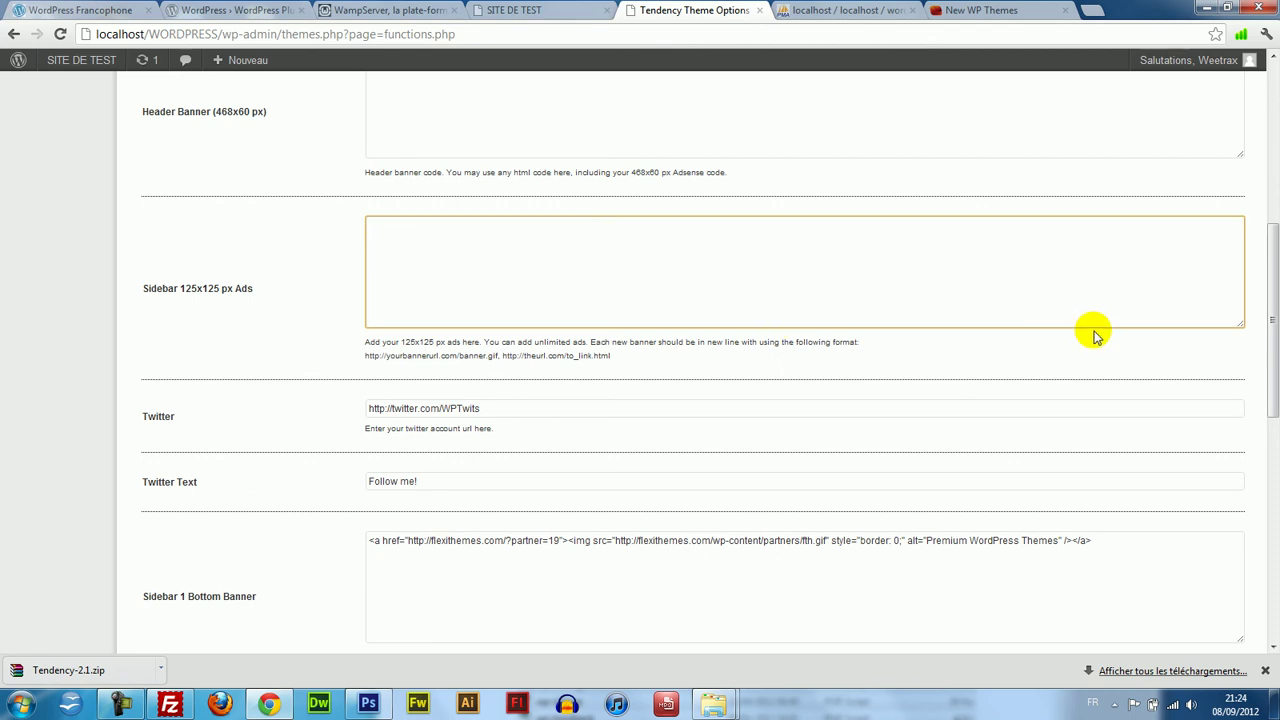
left_click_drag(1273, 287, 1031, 323)
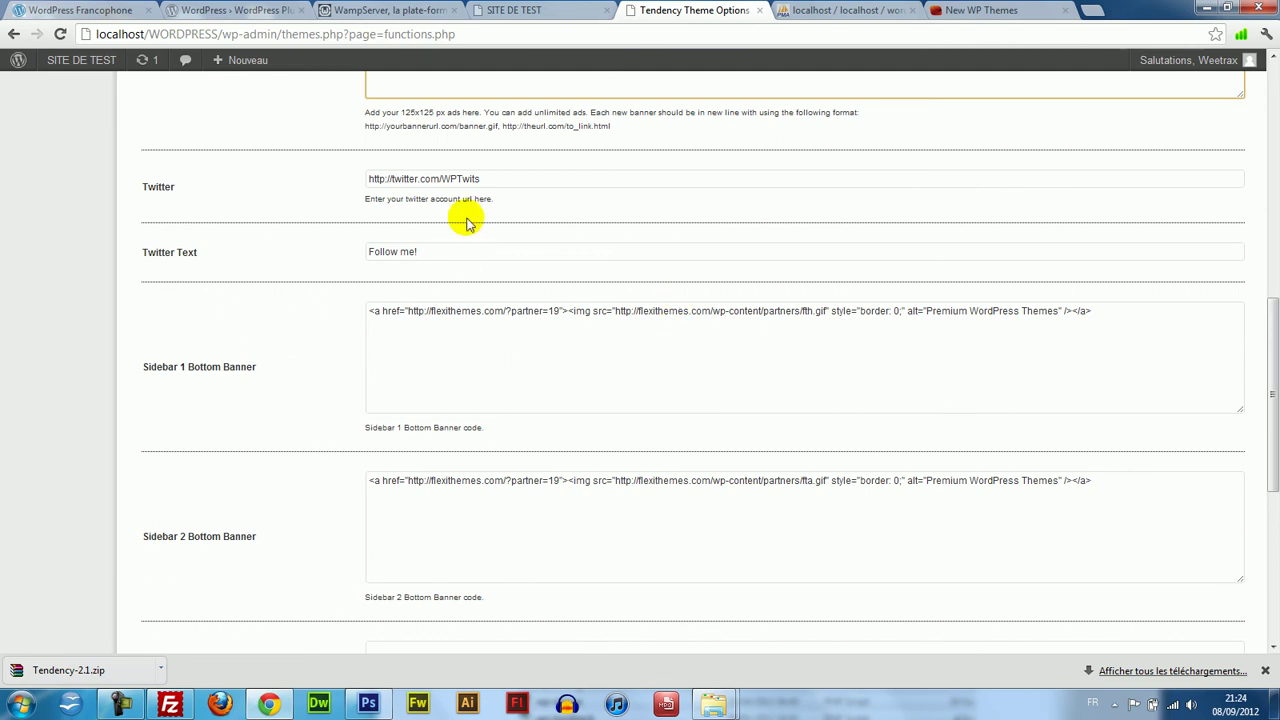
View the front page, still showing the FlexiThemes and NewWPThemes banners.
left_click_drag(511, 178, 356, 165)
left_click(457, 5)
left_click(552, 8)
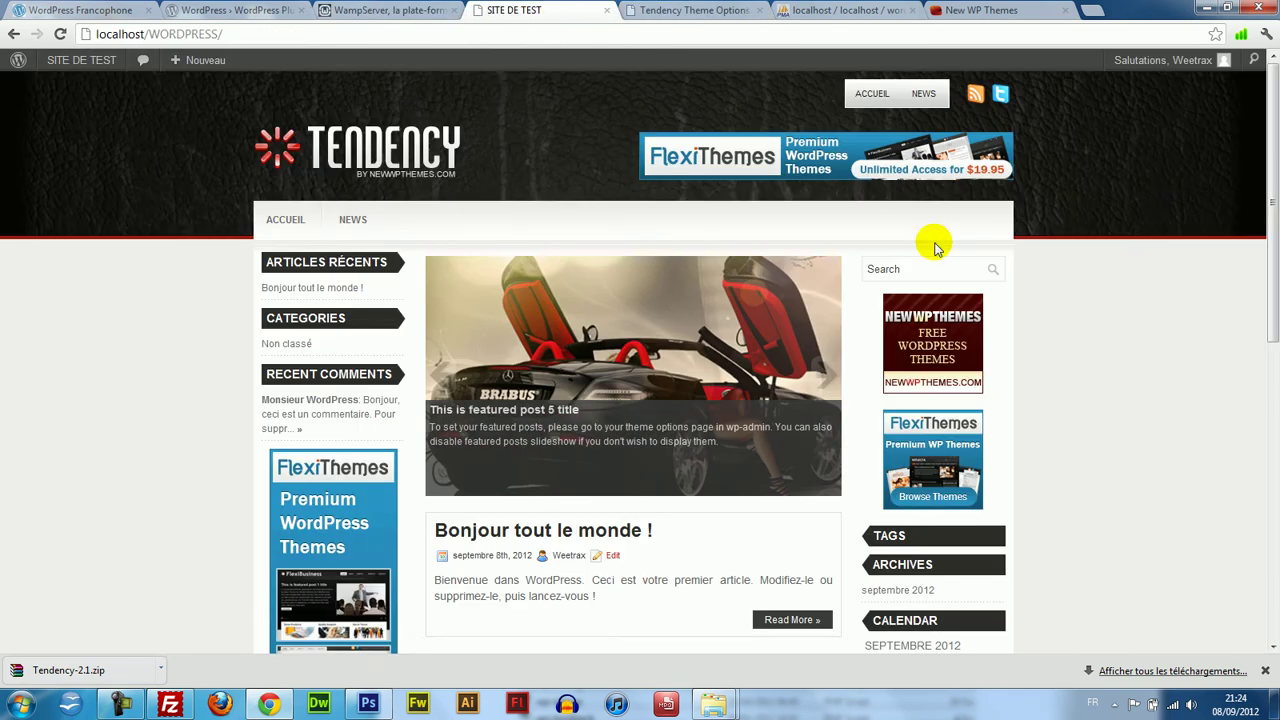
left_click_drag(1272, 228, 1271, 197)
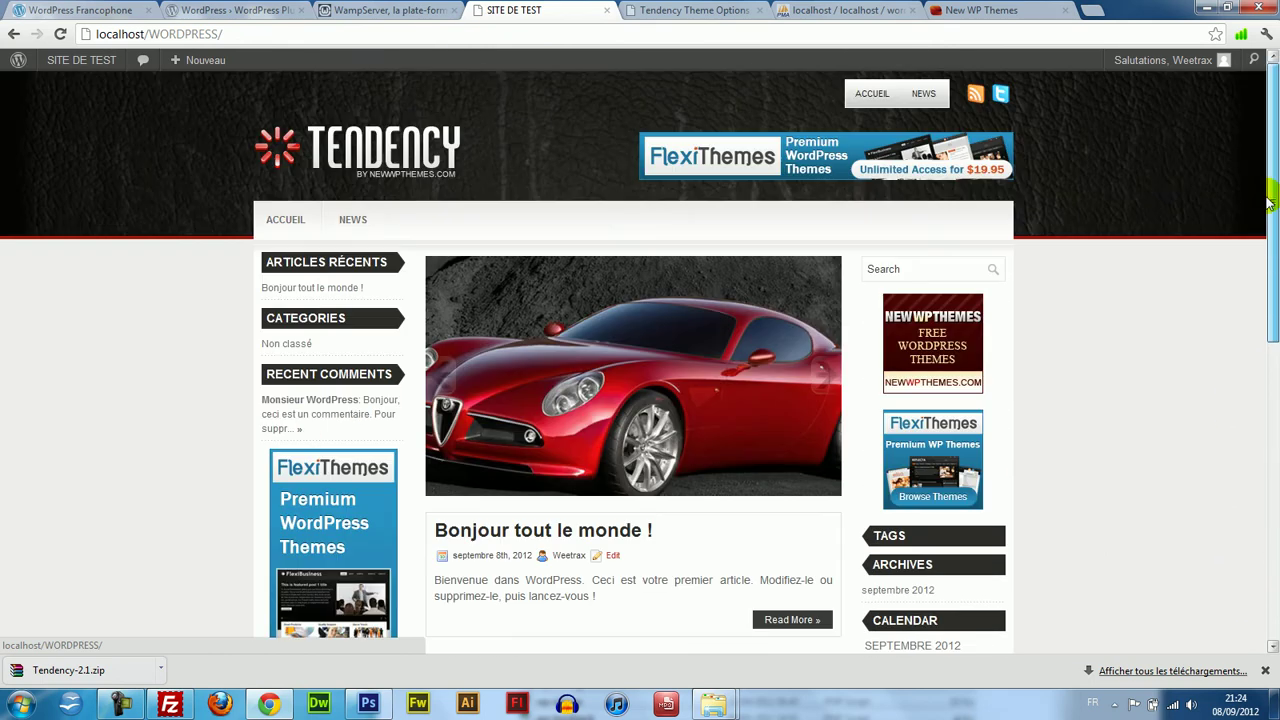
Select and delete the Sidebar 2 Bottom Banner code in Tendency Theme Options.
left_click(750, 10)
left_click(962, 379)
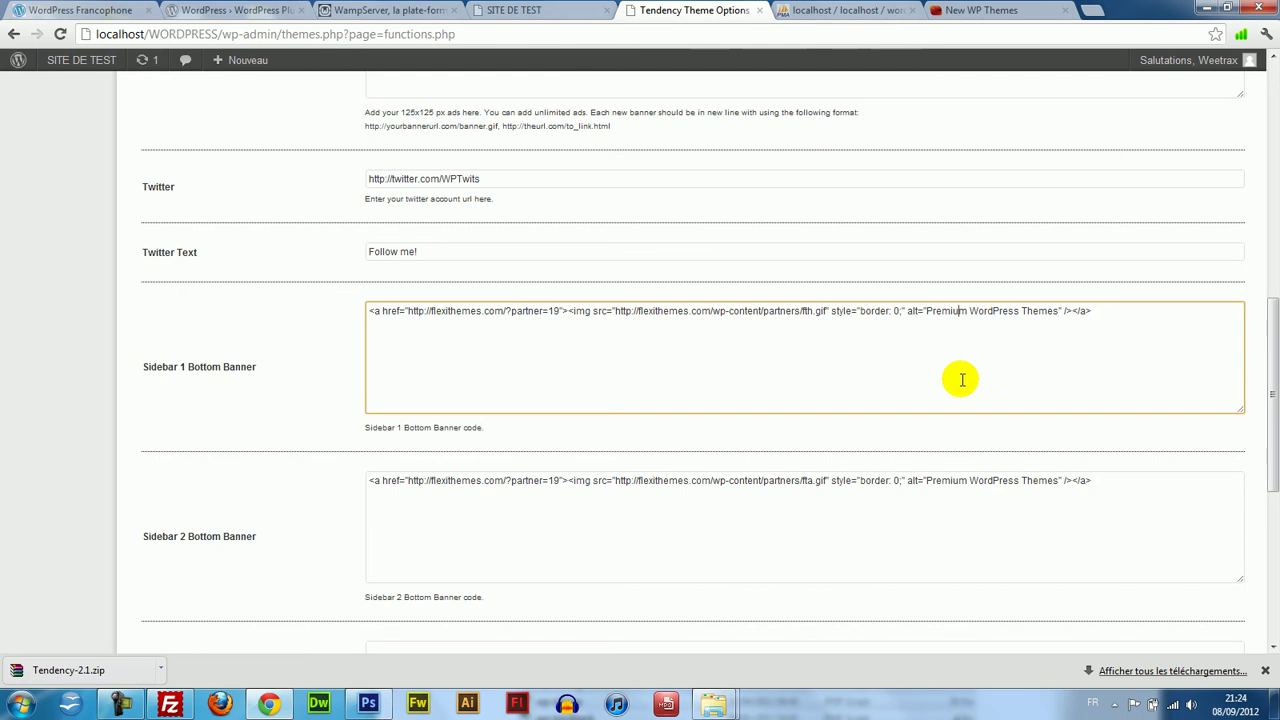
scroll(1272, 380, "down", 2)
left_click_drag(609, 320, 155, 190)
left_click(640, 289)
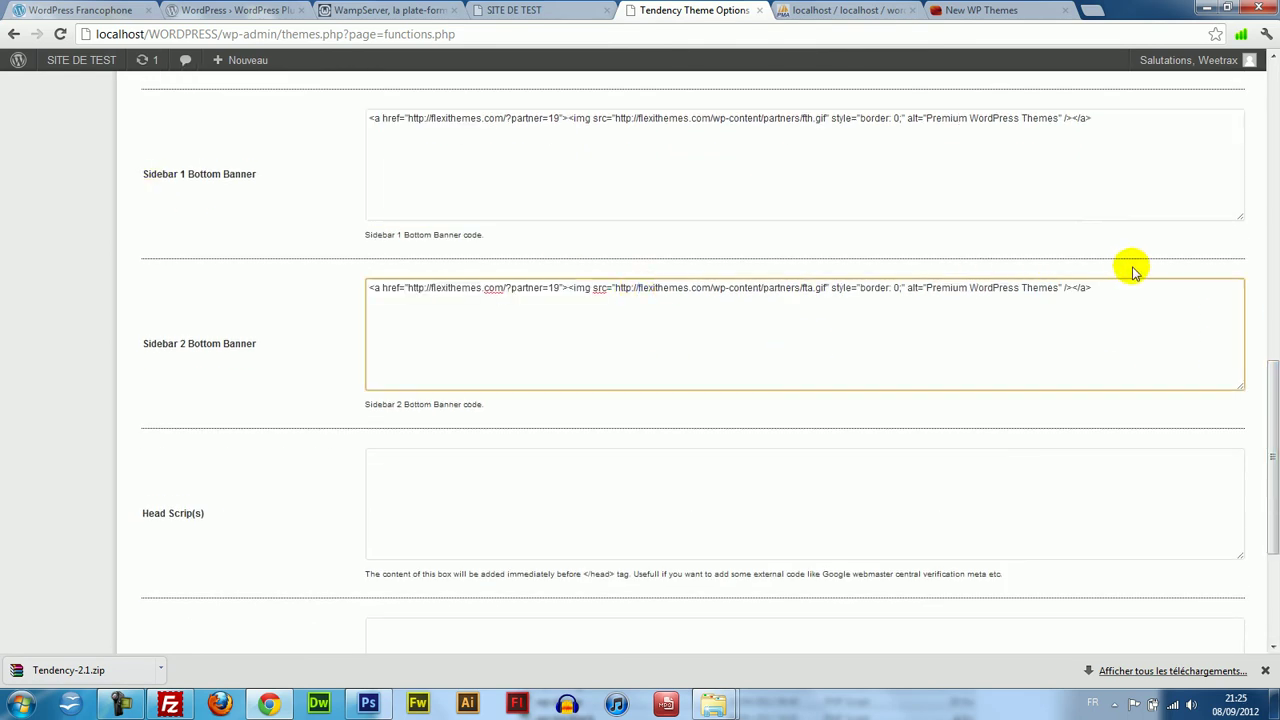
left_click_drag(1175, 279, 447, 189)
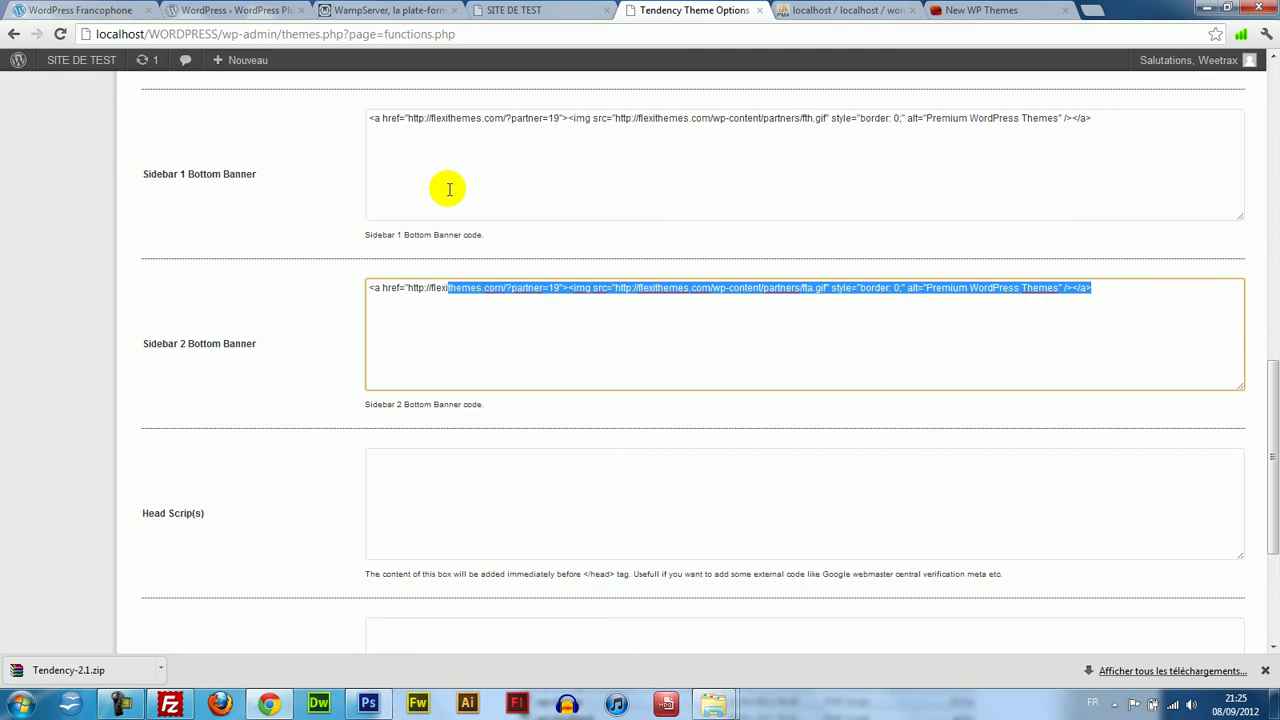
left_click(634, 197)
left_click_drag(1137, 320, 288, 192)
key("Delete")
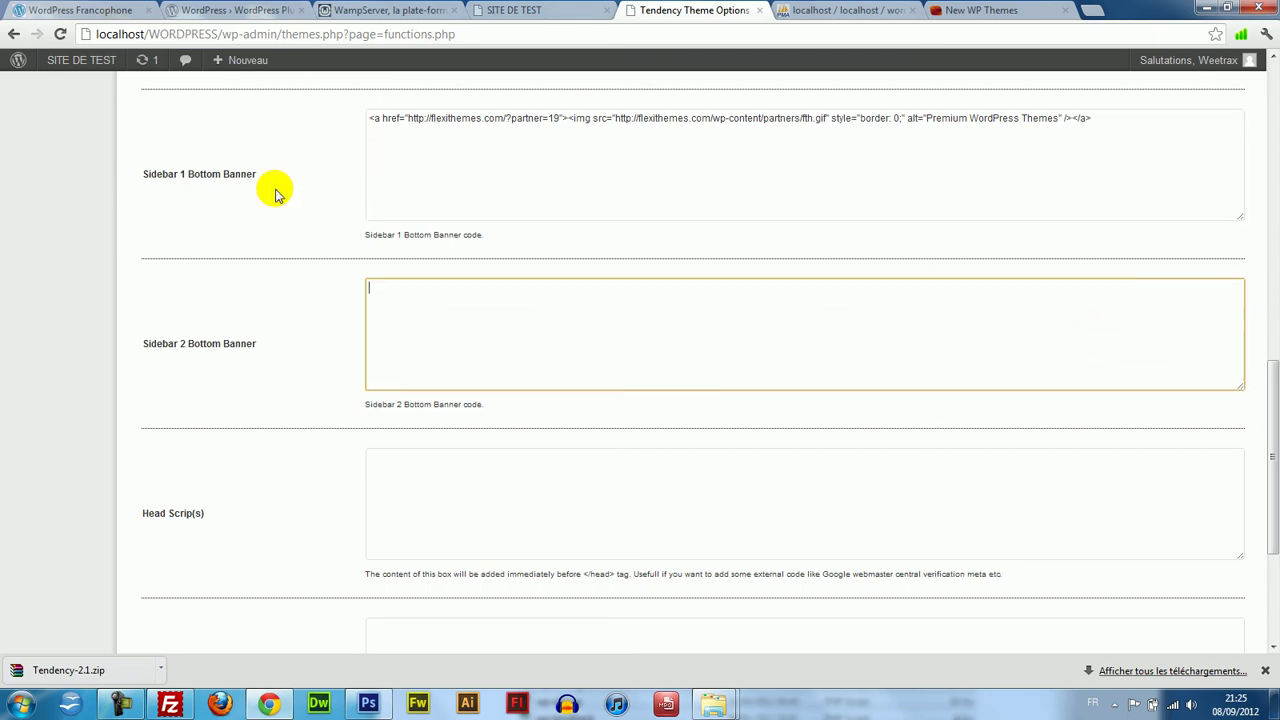
Confirm the Head and Footer Scrip(s) fields are empty and save the theme options.
scroll(1271, 423, "down", 3)
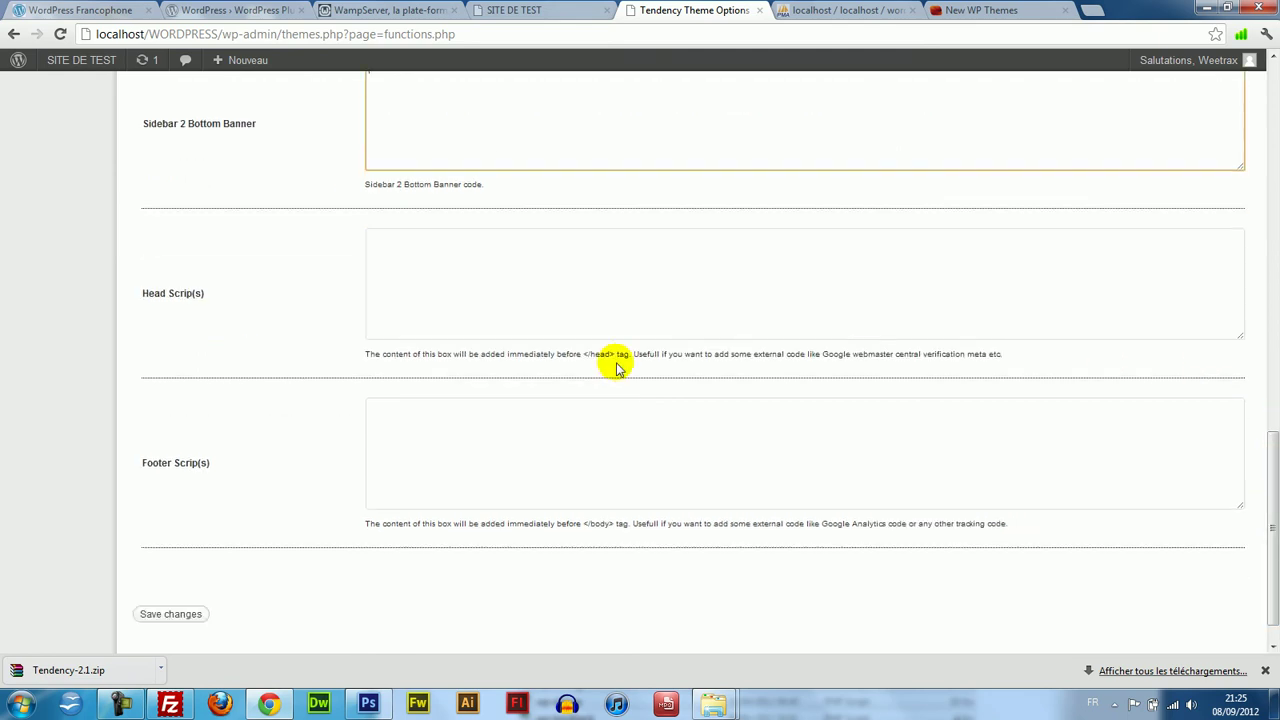
left_click(543, 232)
left_click(550, 403)
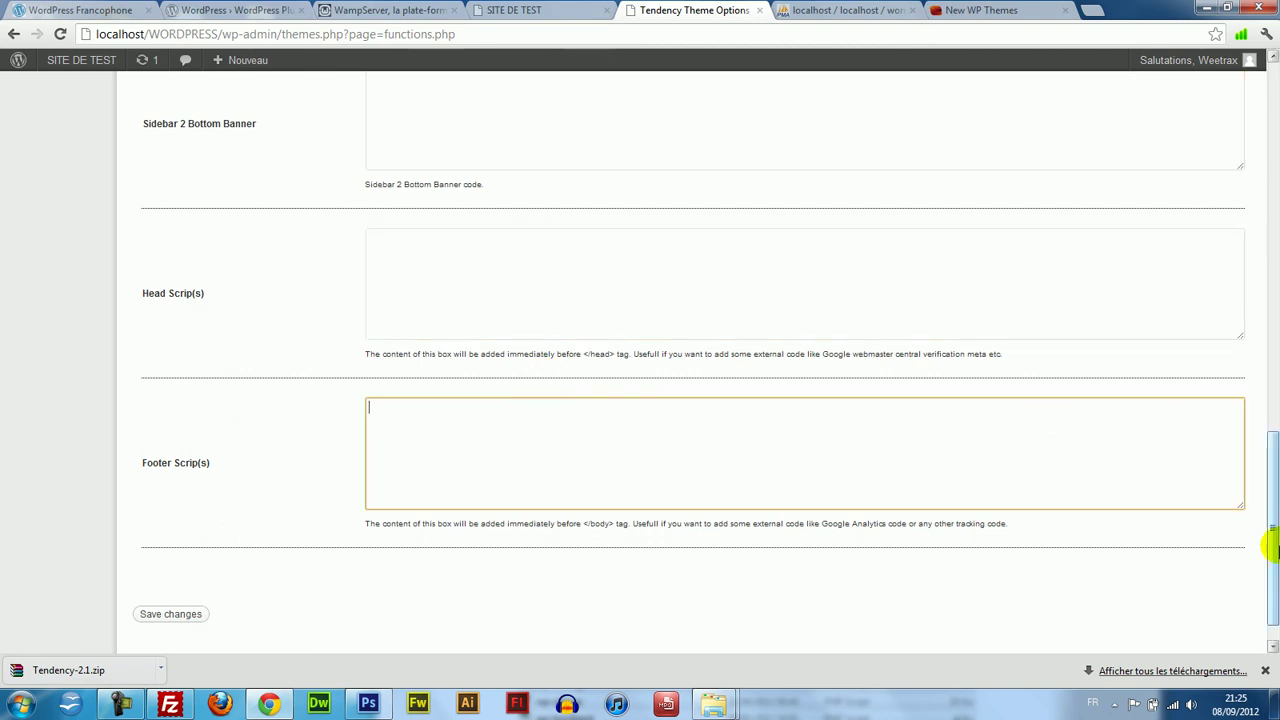
left_click_drag(1271, 500, 1257, 34)
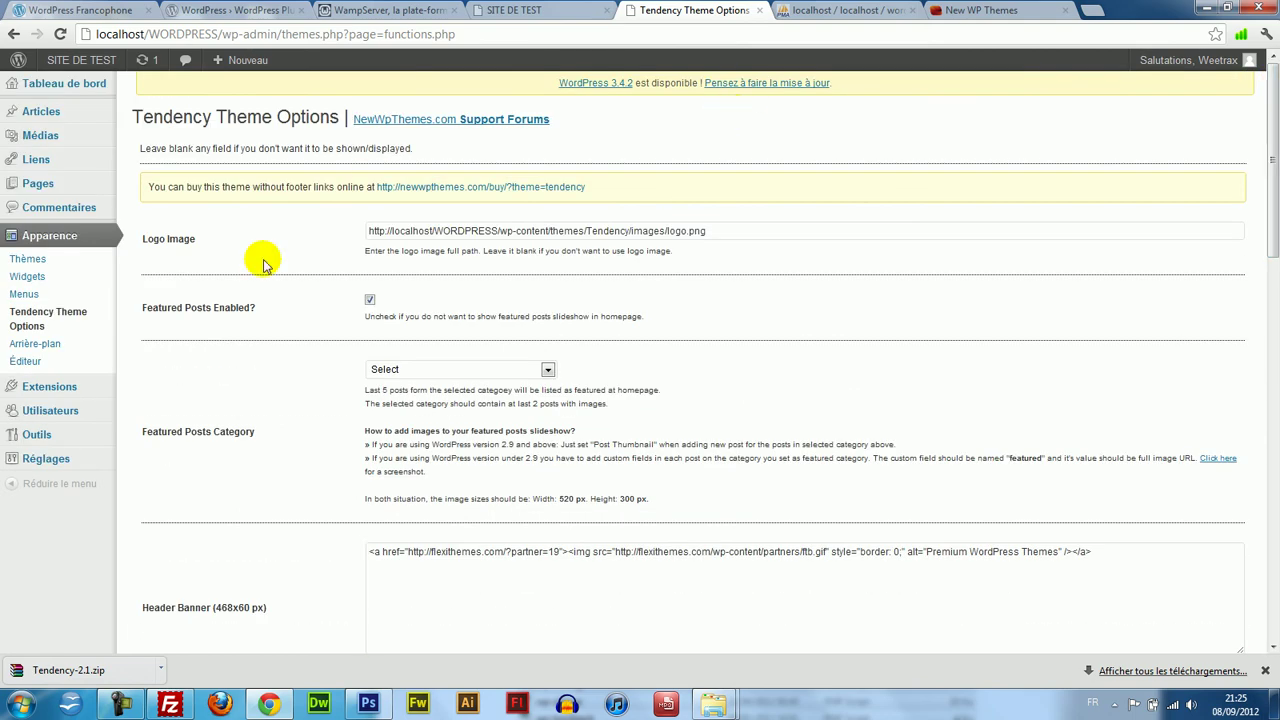
left_click_drag(1273, 225, 1275, 702)
left_click(1276, 332)
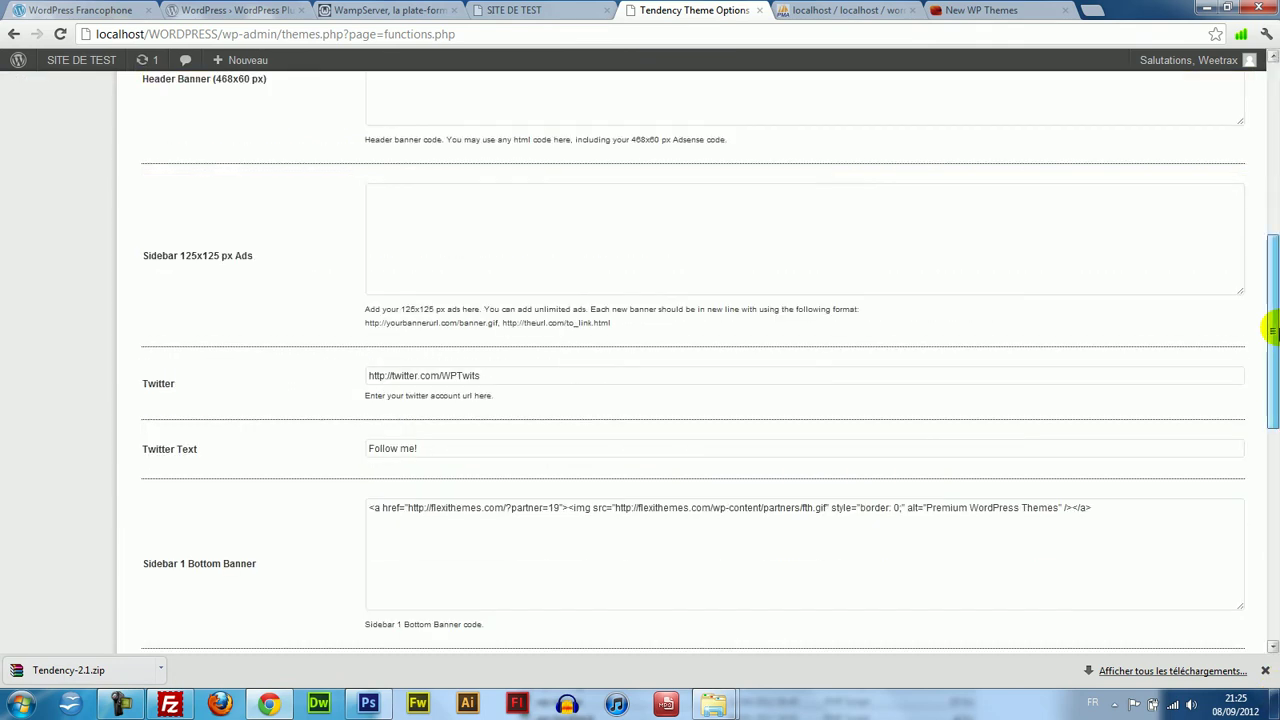
left_click_drag(1273, 332, 1229, 569)
left_click(155, 580)
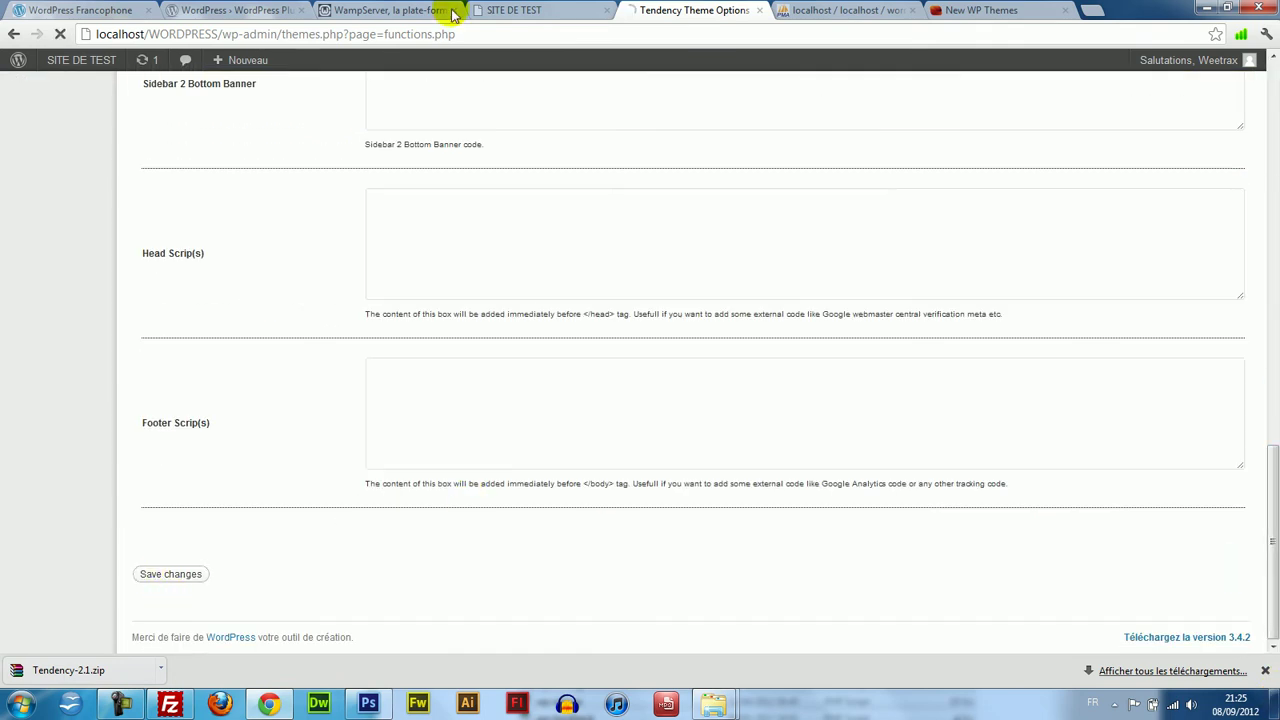
Verify the front page's right sidebar no longer shows the ad banners.
left_click(595, 8)
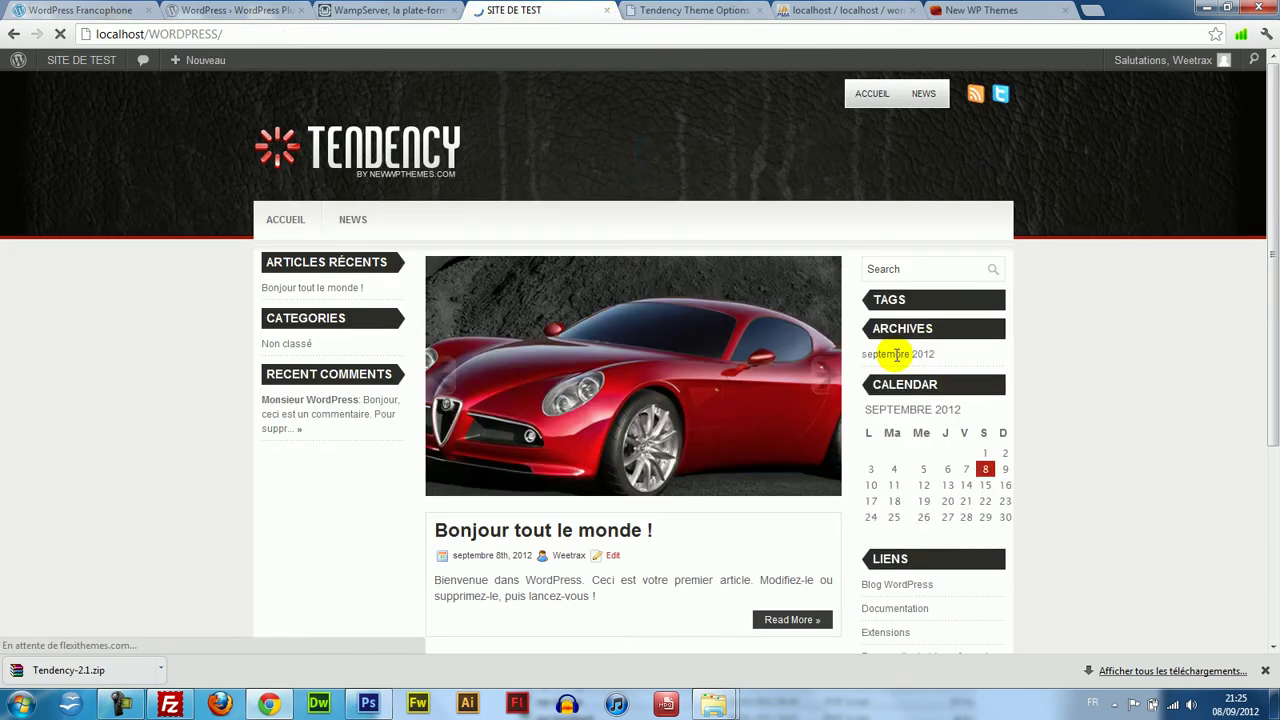
left_click_drag(1273, 247, 1273, 390)
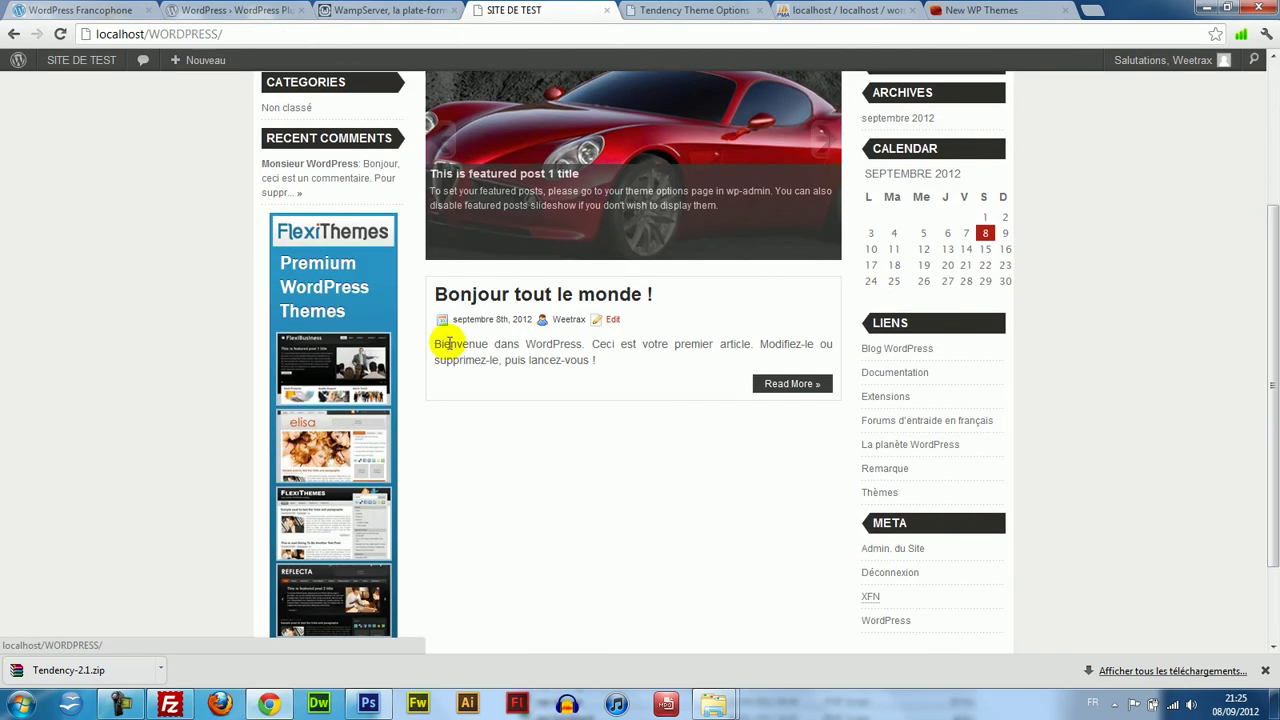
left_click_drag(1275, 444, 1260, 58)
left_click(690, 10)
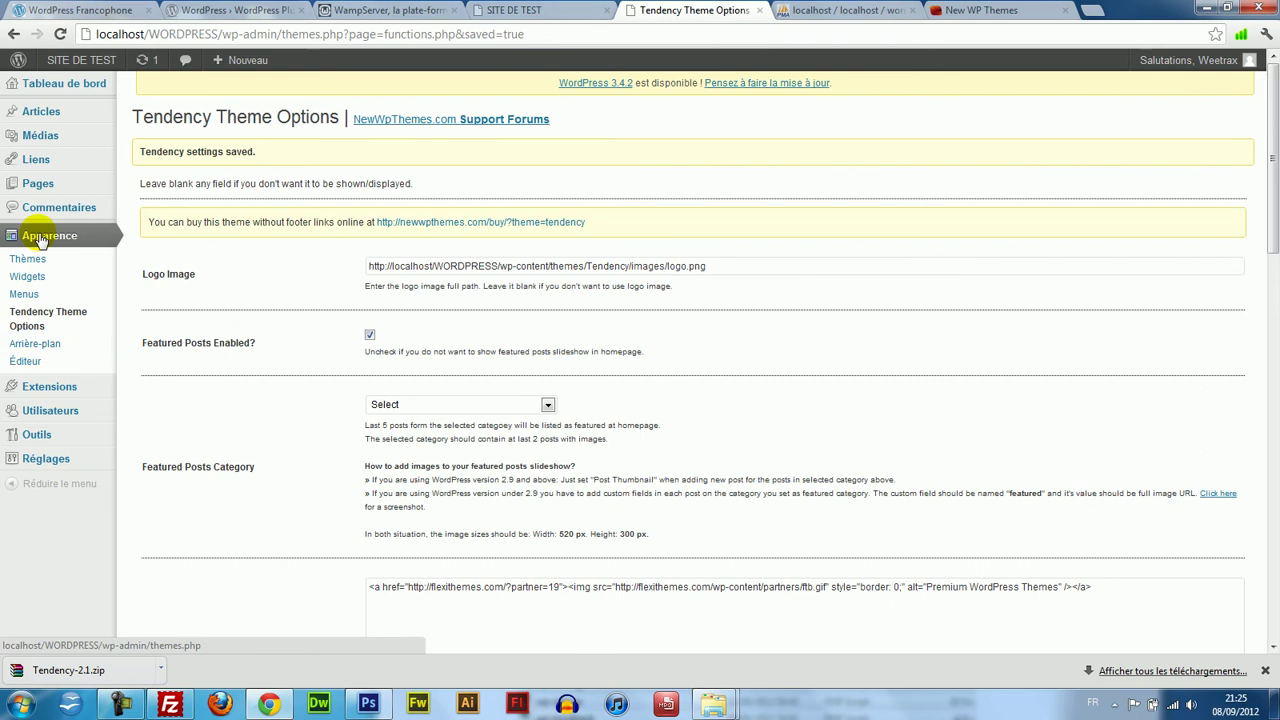
mouse_move(54, 470)
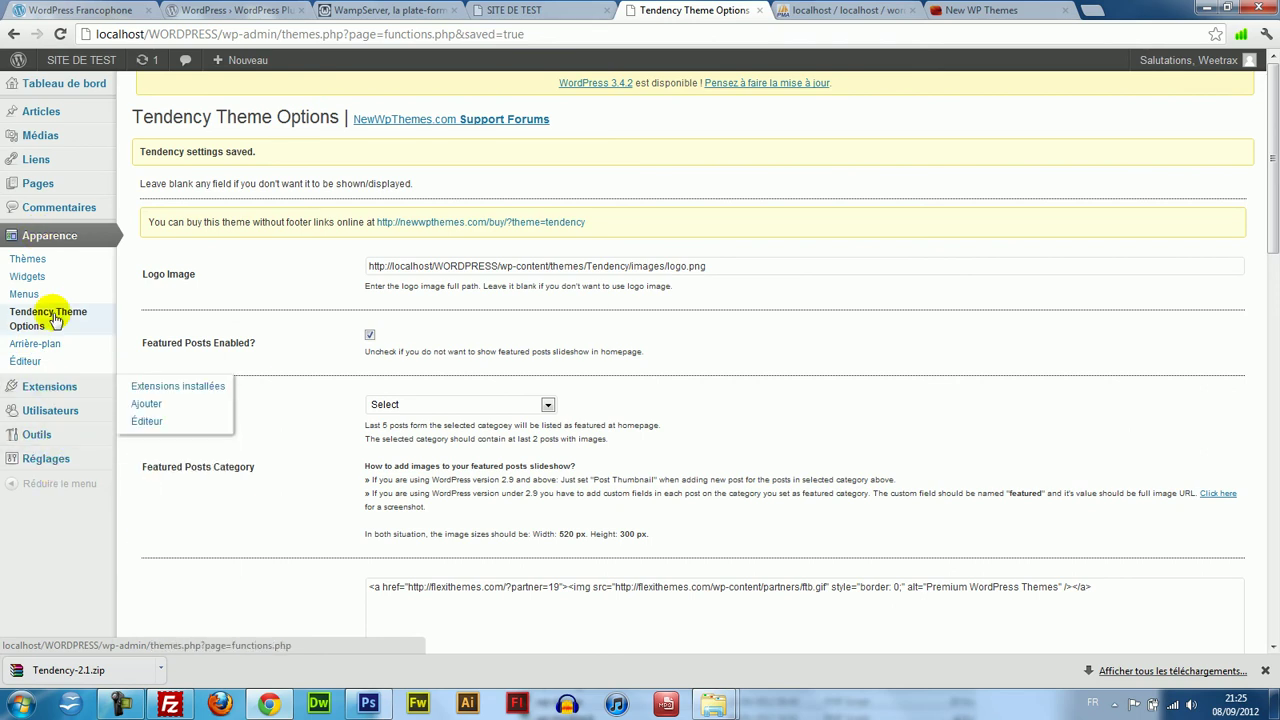
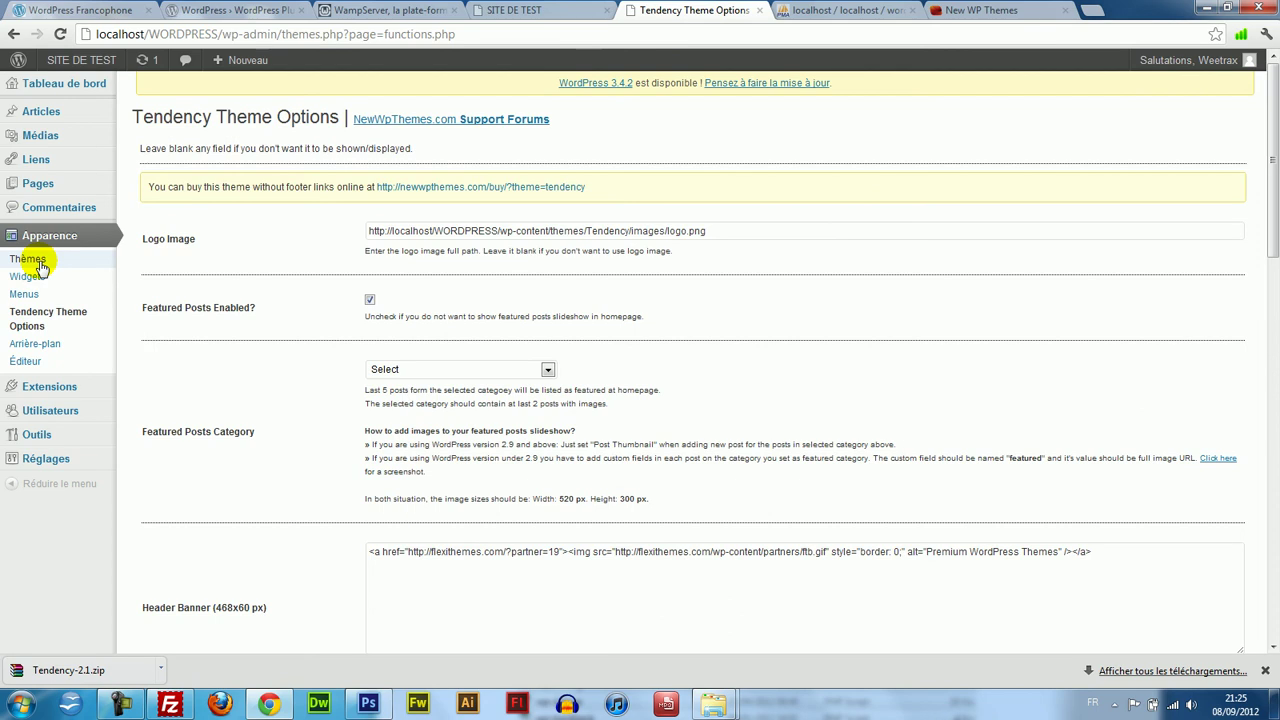
Copy the image URL of the Weetrax logo from weetrax.com/blog in a new tab.
left_click(493, 10)
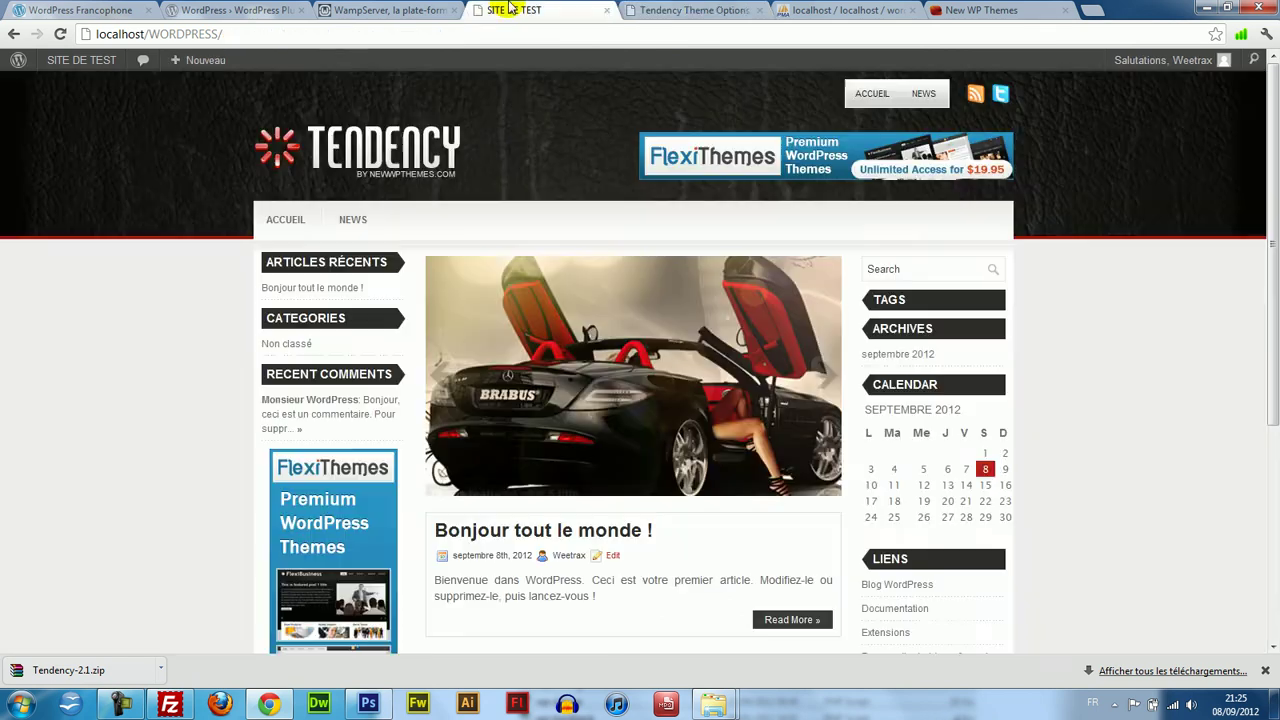
left_click(688, 8)
left_click_drag(726, 229, 425, 220)
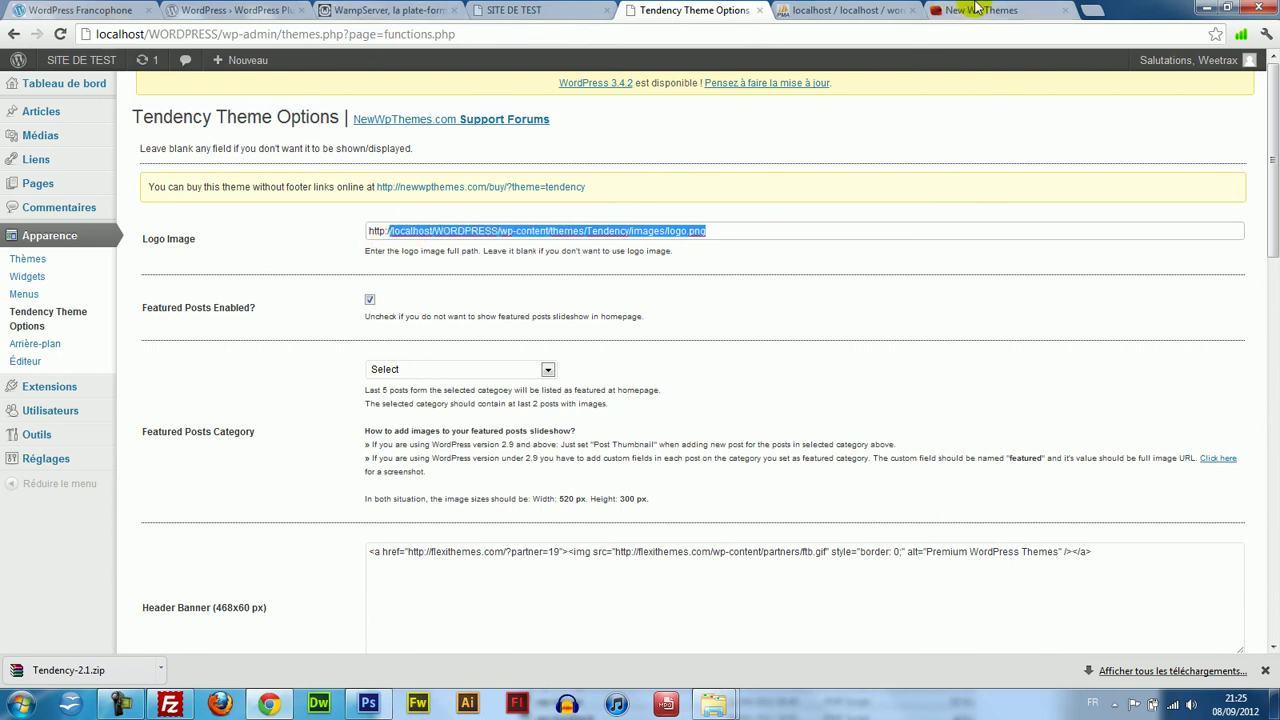
left_click(1097, 8)
type("weetrax.com/tutoriels/")
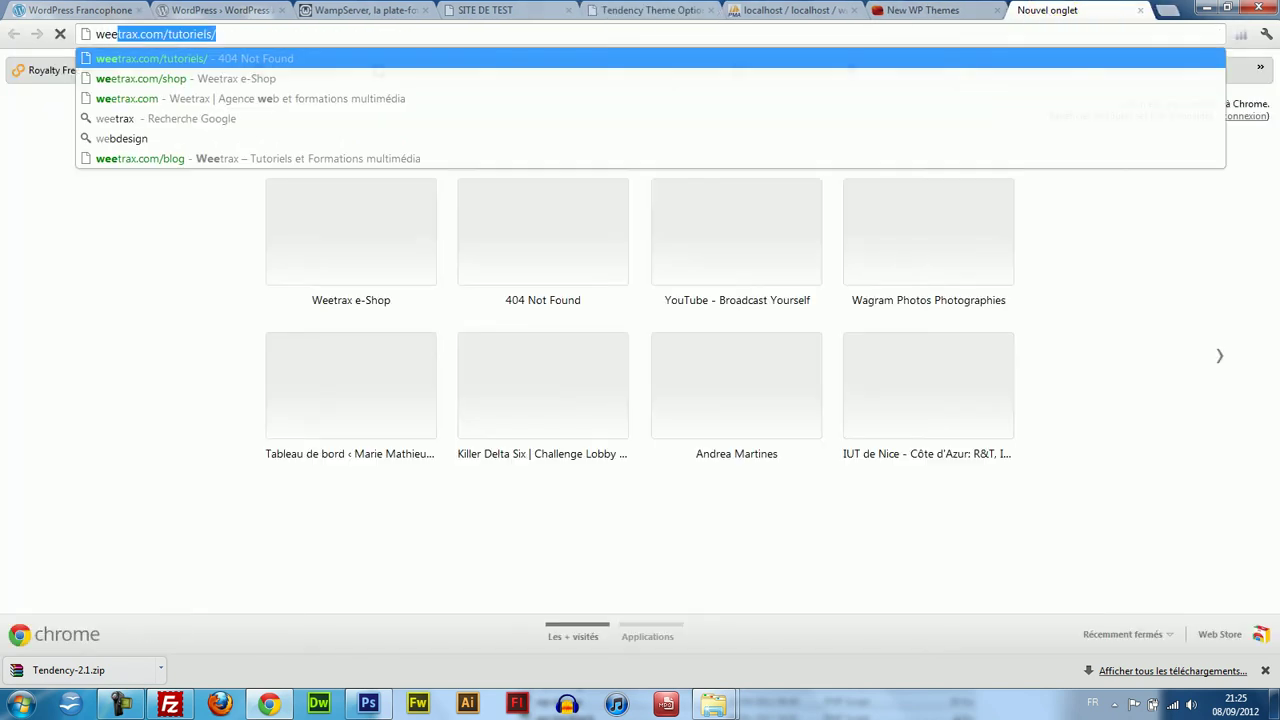
left_click(314, 155)
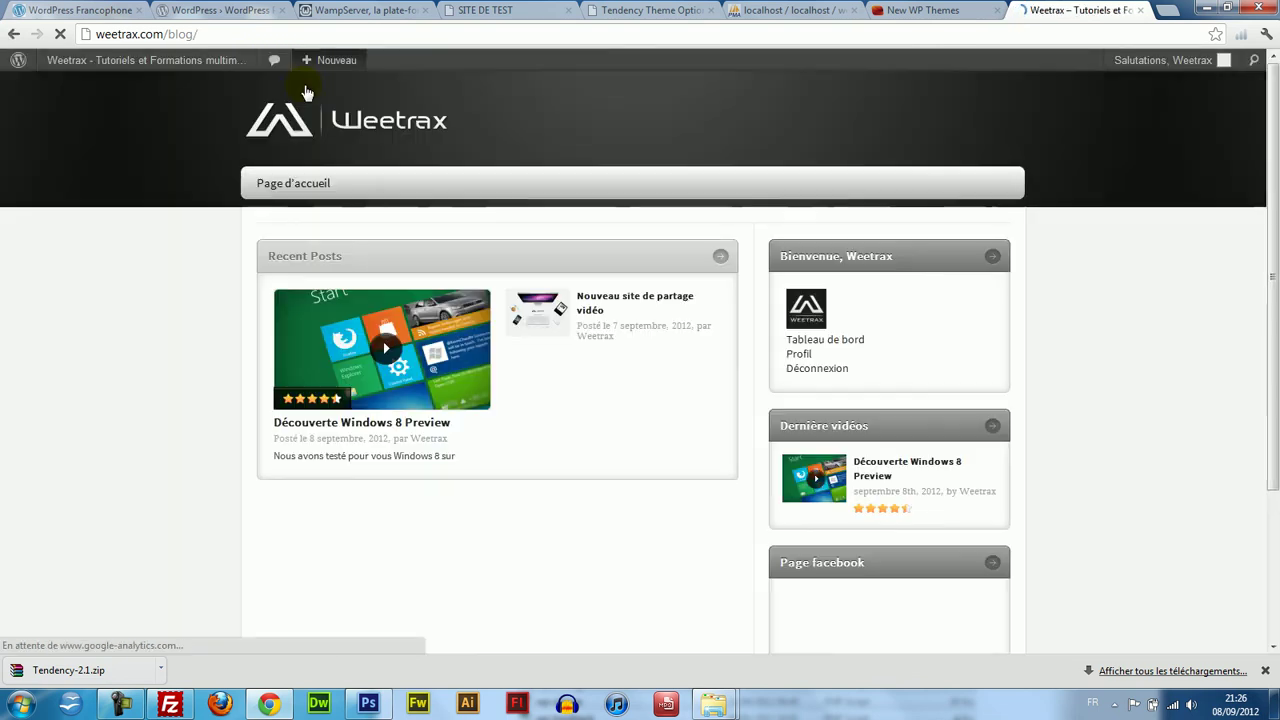
mouse_move(308, 64)
right_click(262, 116)
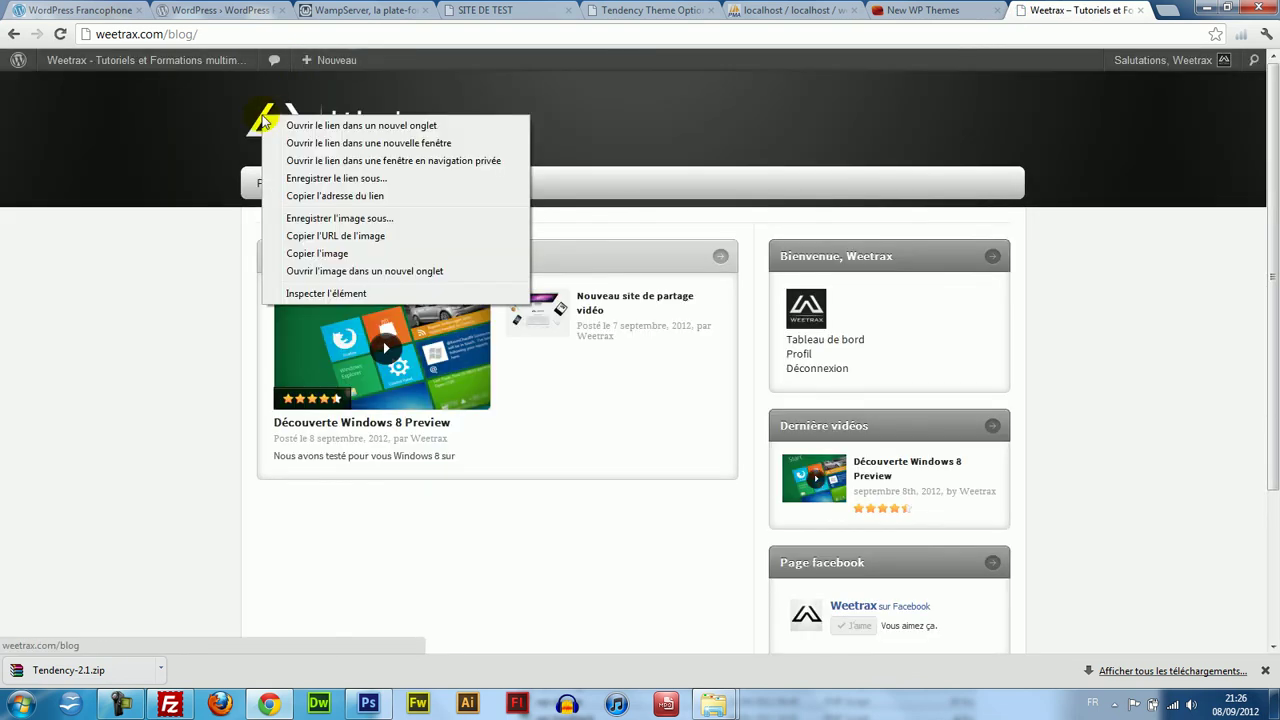
left_click(356, 236)
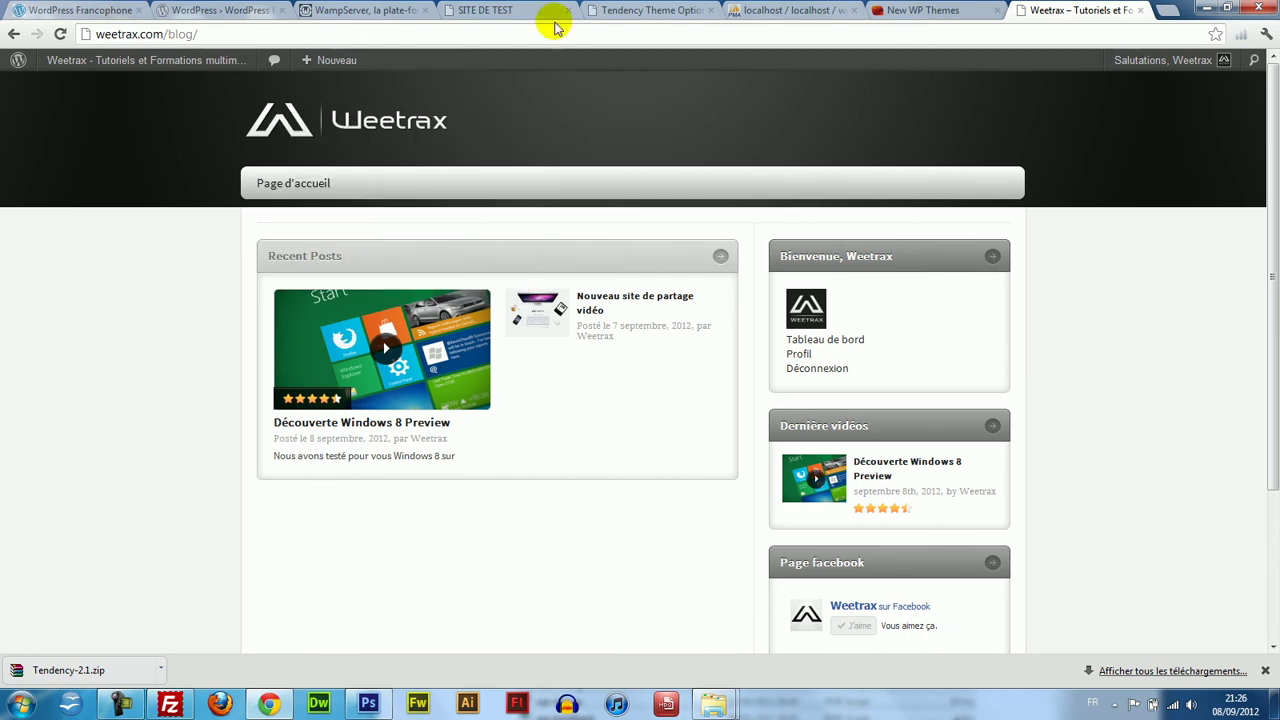
Paste the logo URL into Logo Image, save, and confirm the Weetrax logo on the test site.
left_click(645, 10)
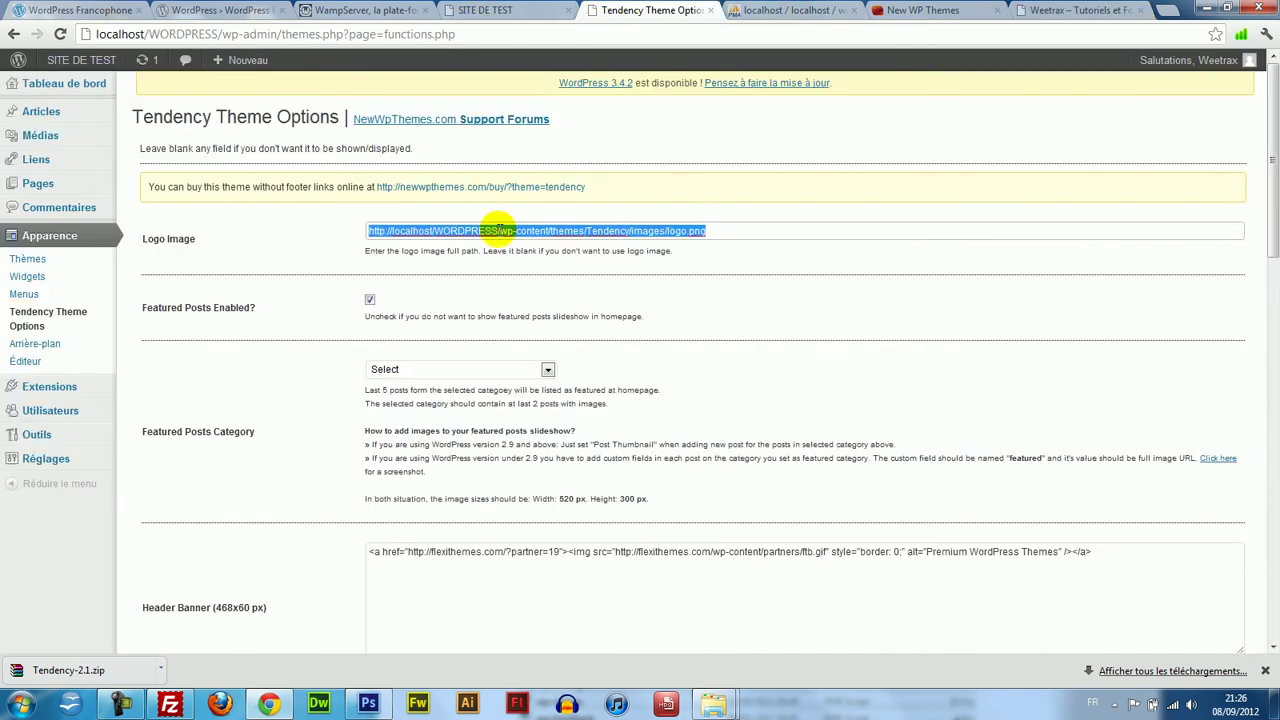
type("http://weetrax.com/blog/wp-content/uploads/2012/09/logo-2-blanc1.png")
left_click_drag(1274, 268, 1272, 640)
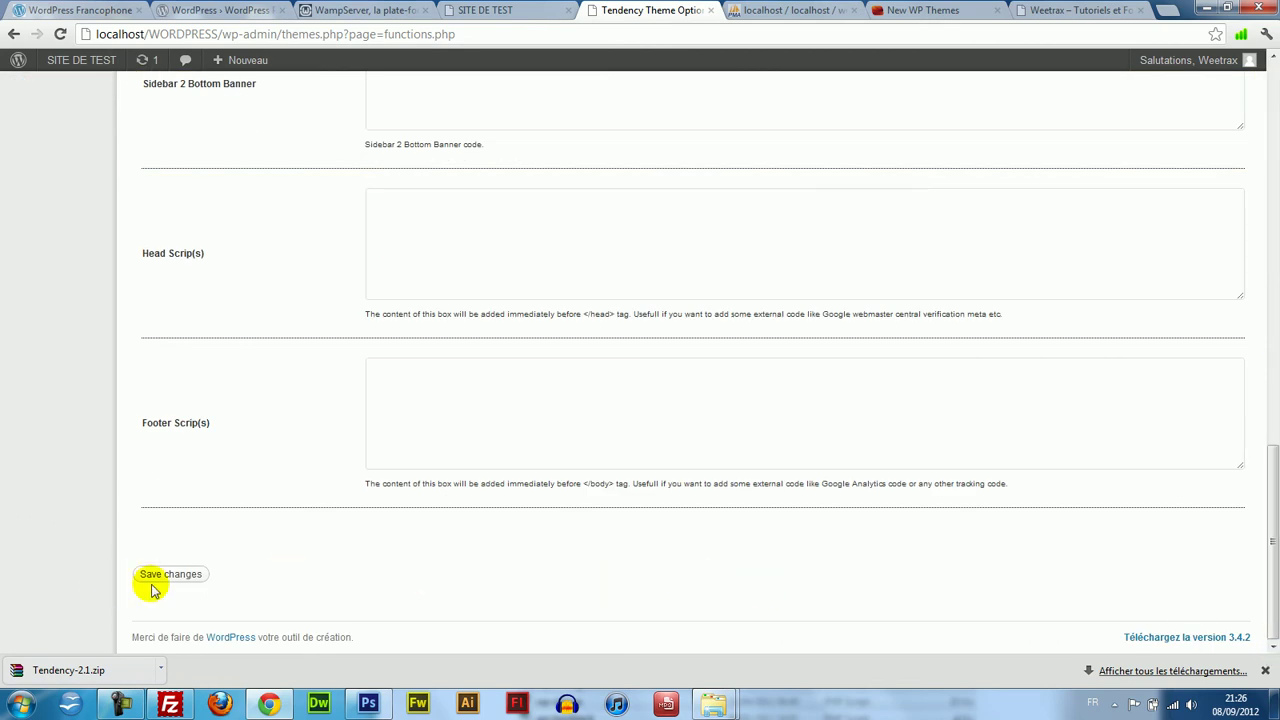
left_click(490, 10)
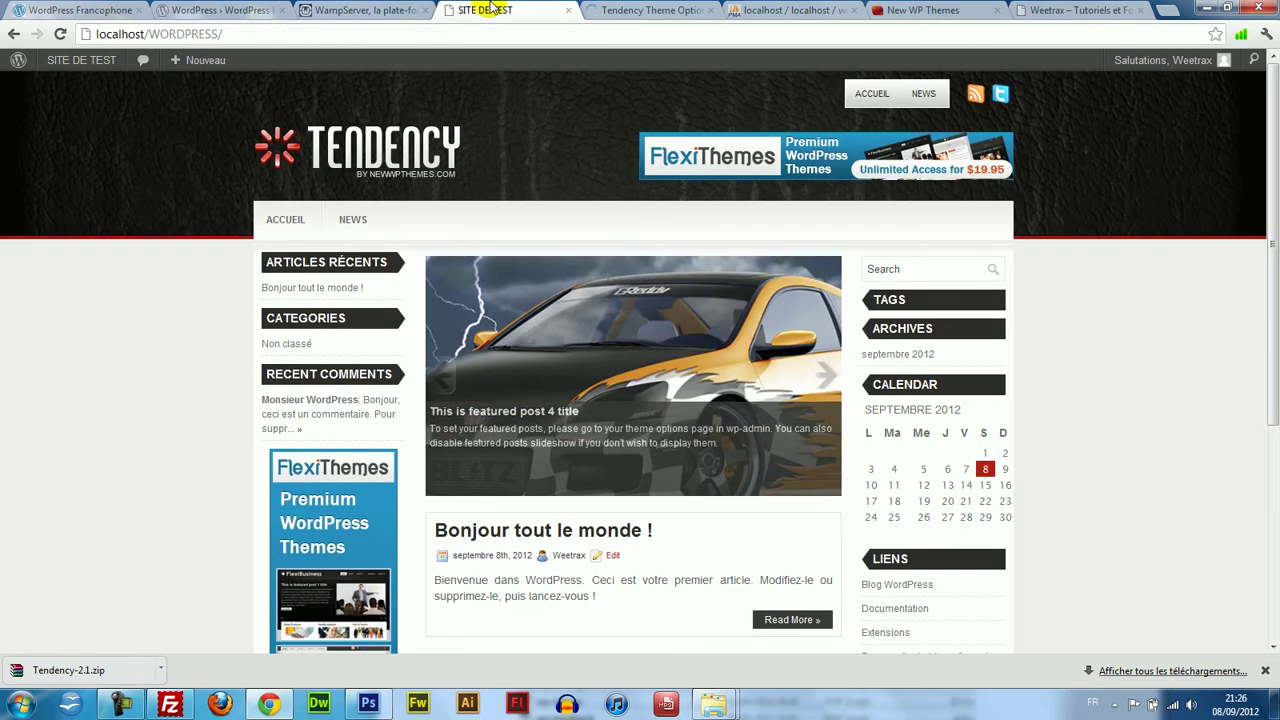
key("F5")
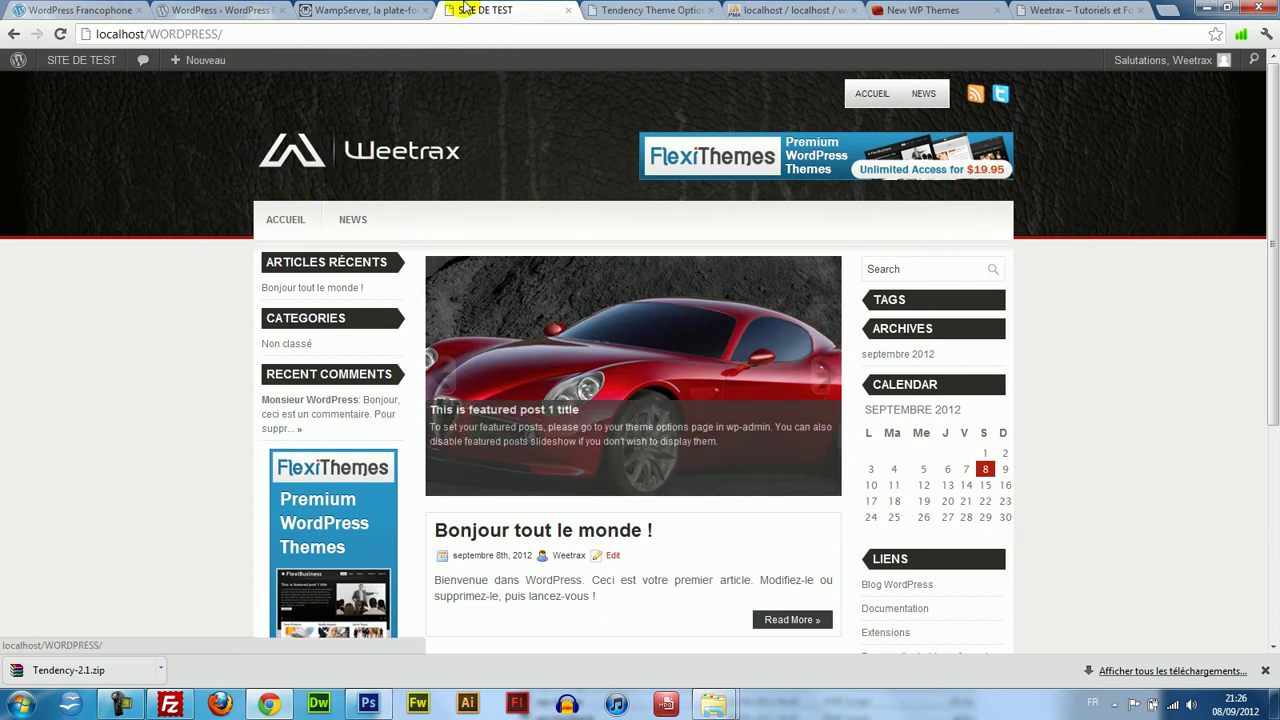
left_click(628, 10)
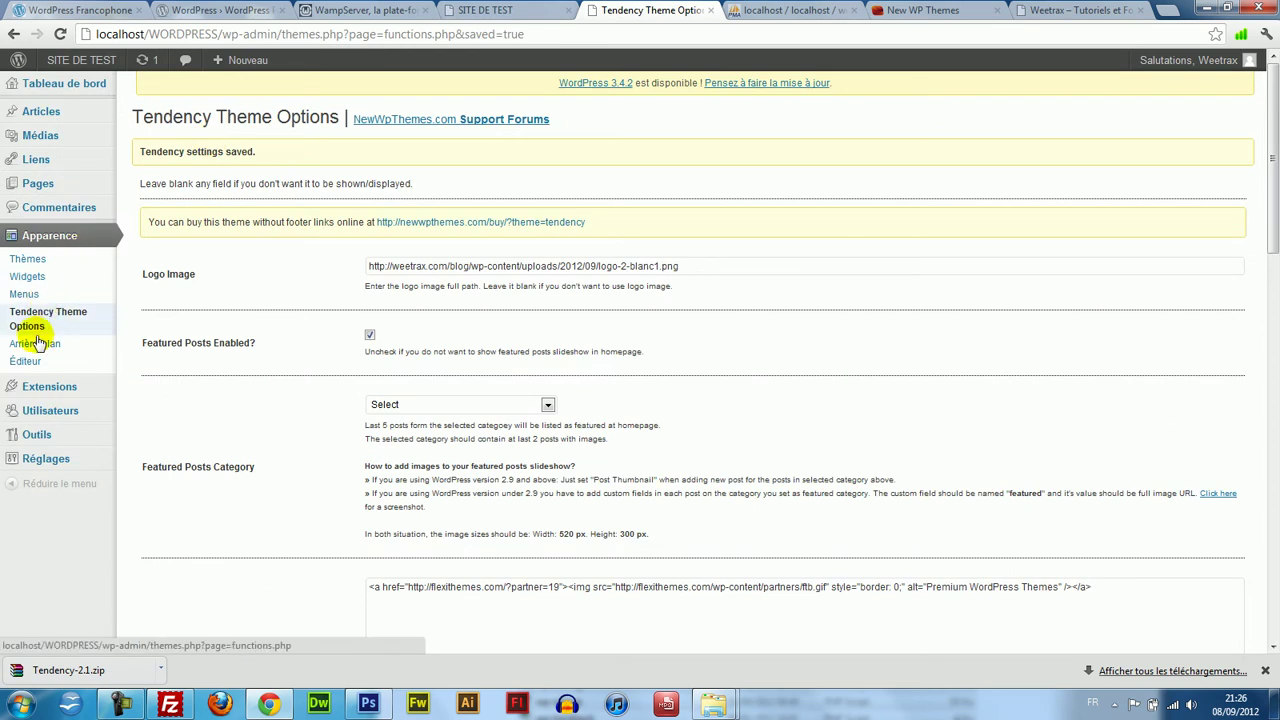
left_click(28, 260)
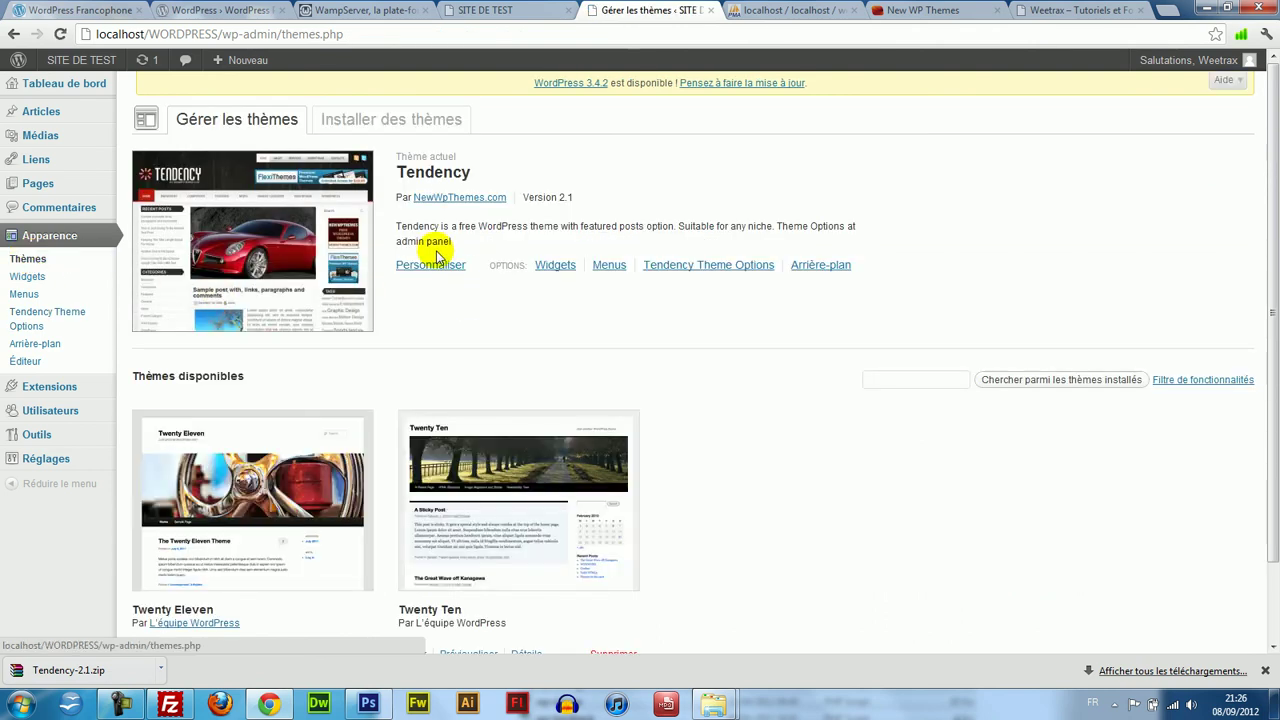
In the theme customizer, replace the site tagline with text beginning 'Site pour'.
left_click(440, 265)
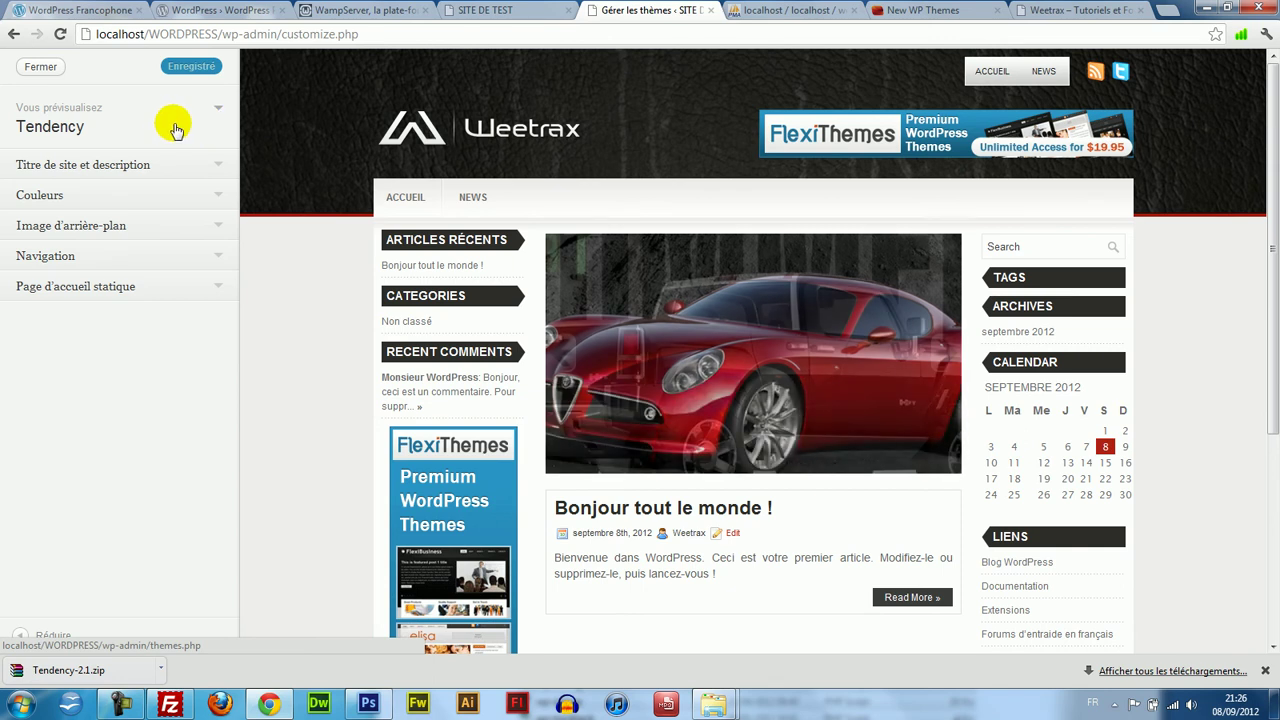
left_click(162, 163)
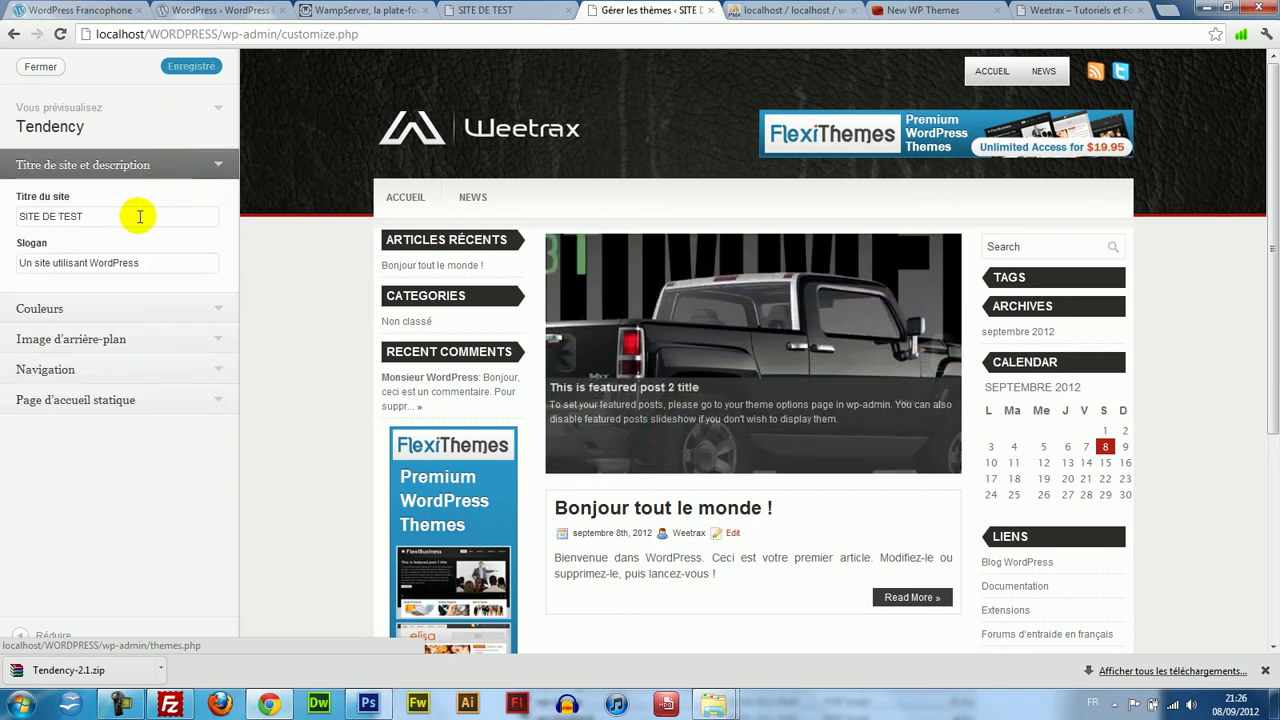
left_click_drag(161, 257, 2, 243)
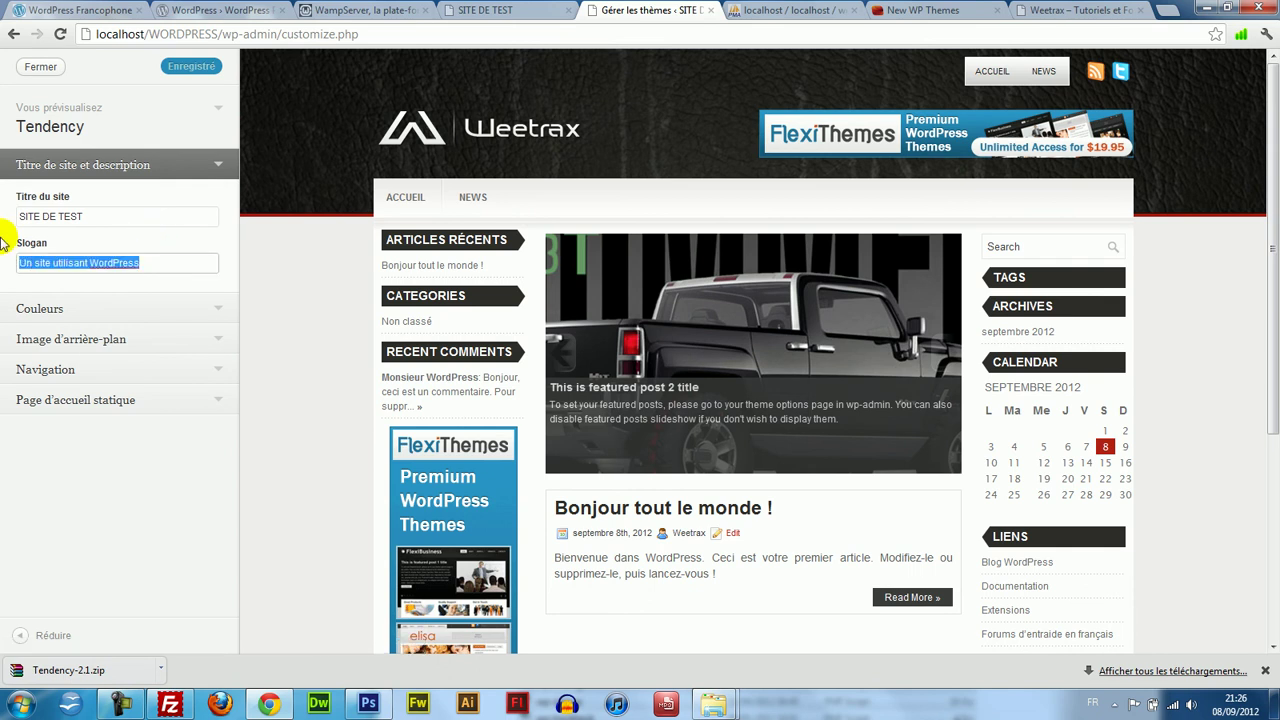
type("Site pour formation")
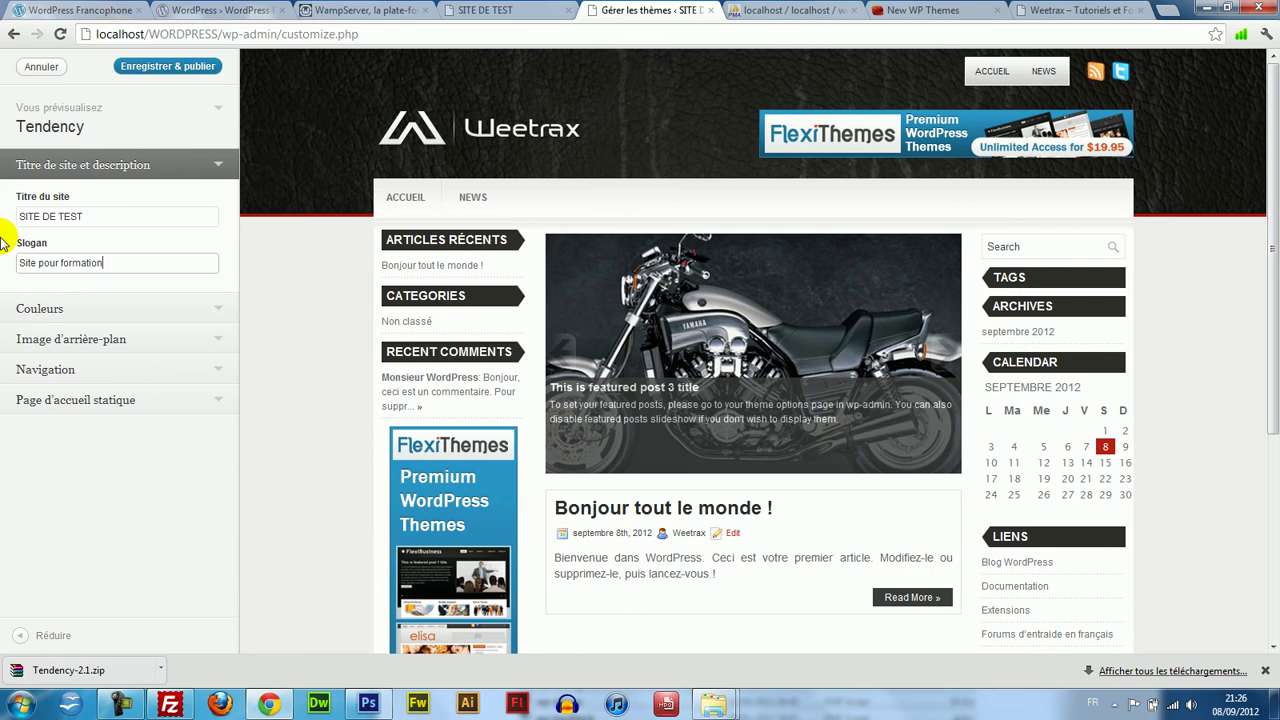
Try a red, then a light blue background colour in the Couleurs picker.
left_click(190, 309)
left_click(80, 247)
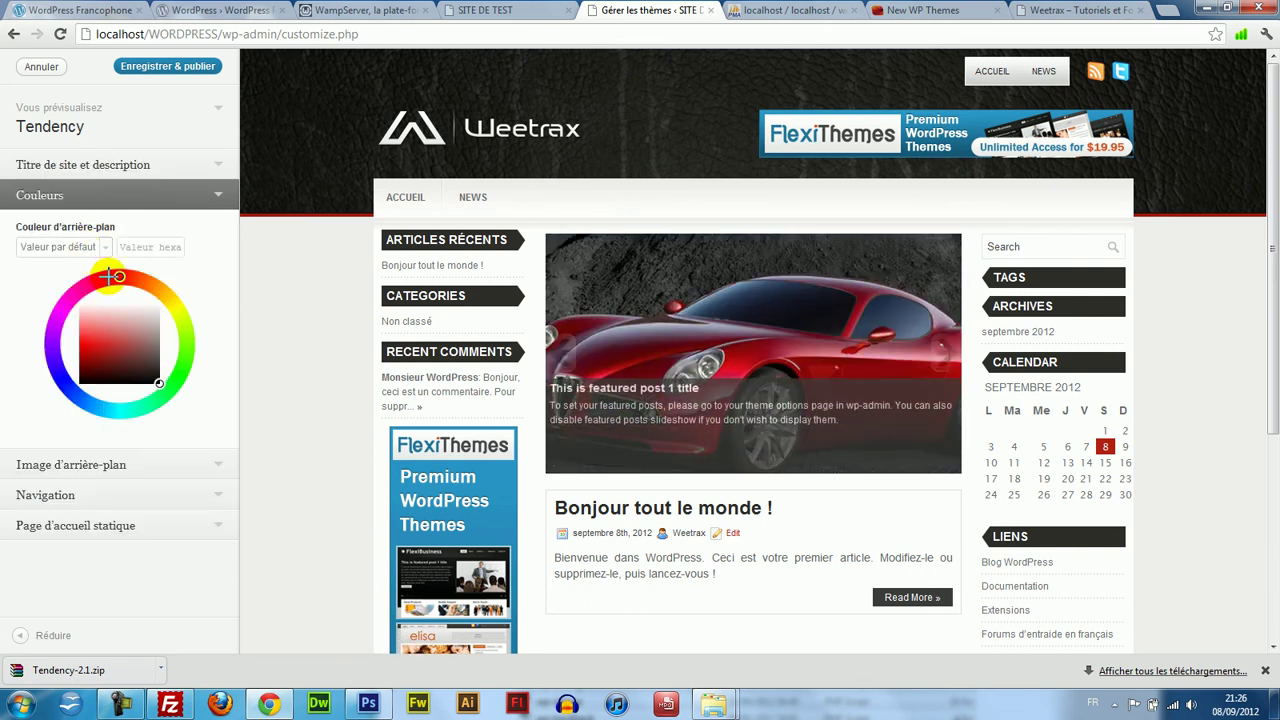
mouse_move(118, 318)
left_mouse_down()
mouse_move(47, 345)
mouse_move(62, 390)
left_mouse_up()
left_click_drag(94, 342, 98, 333)
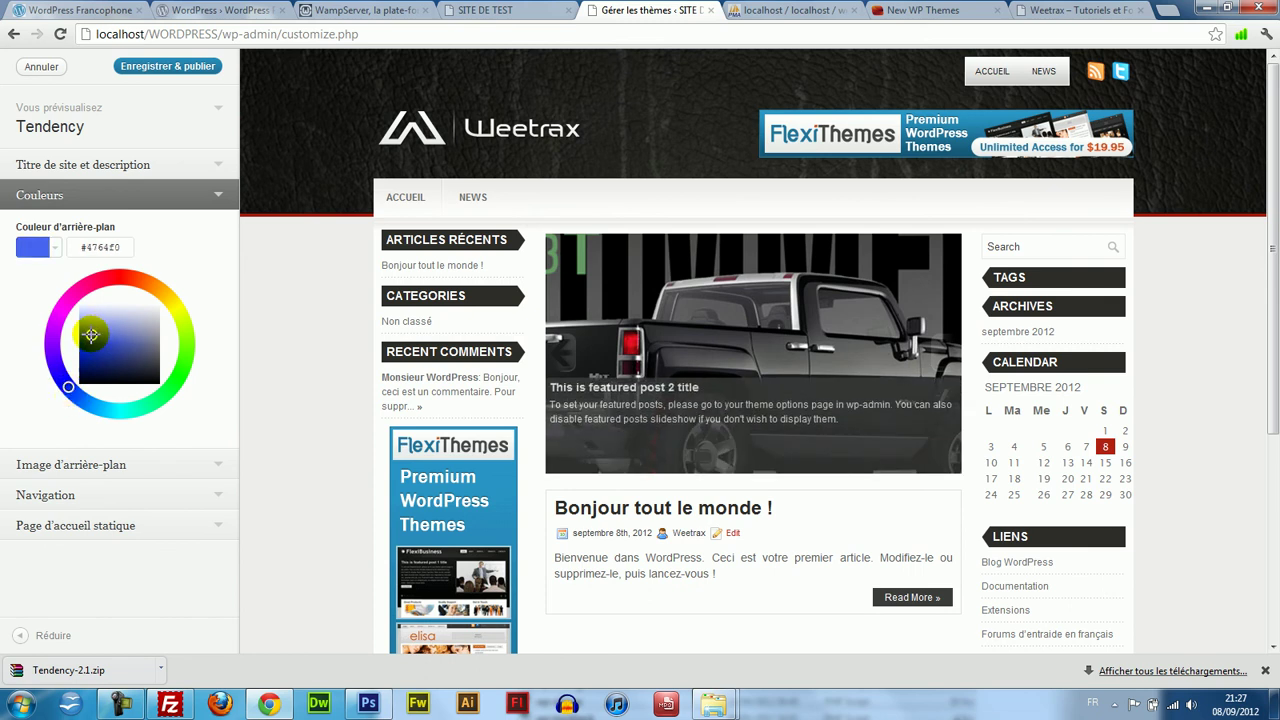
Review the background image, navigation menu and static front page settings, then save and publish.
left_click(63, 462)
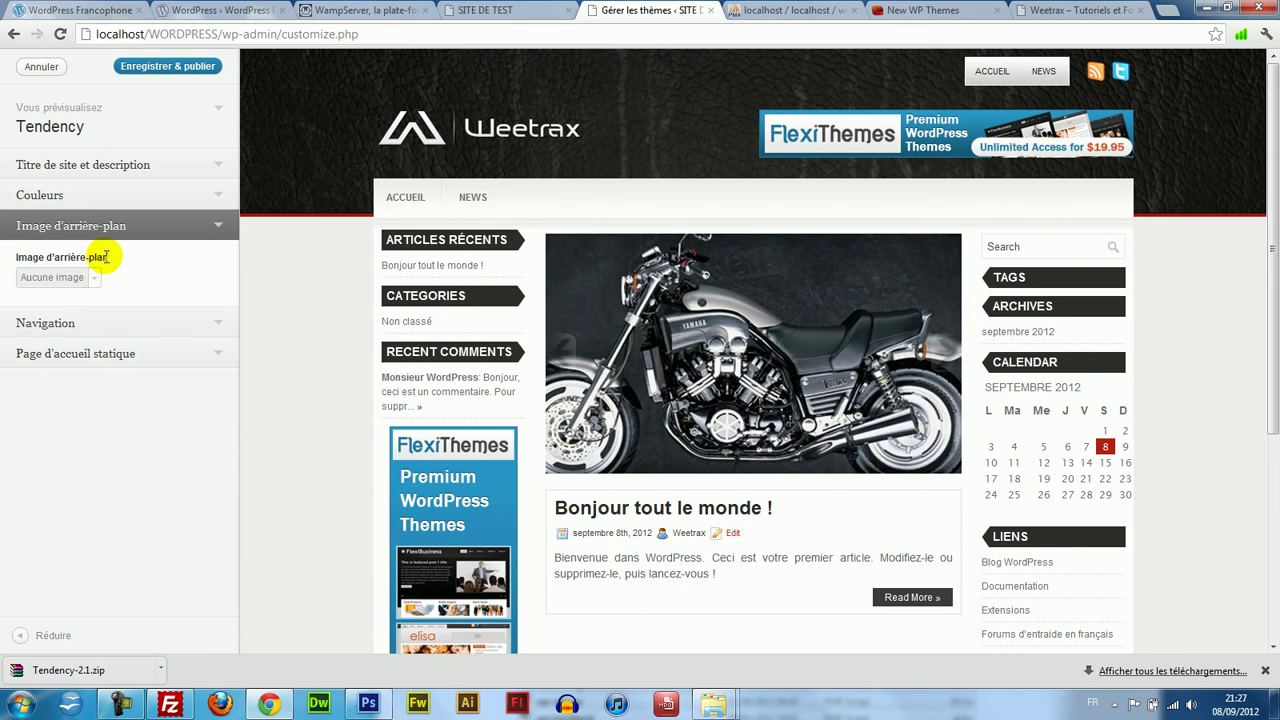
left_click(66, 280)
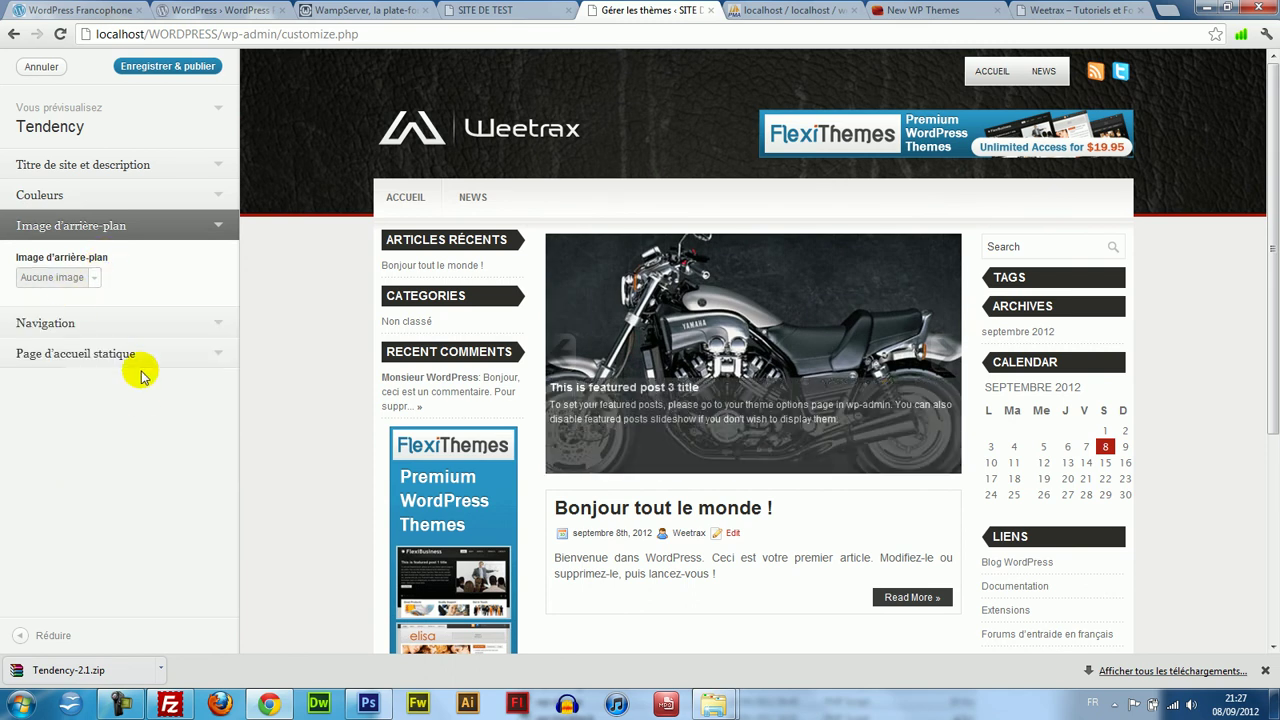
left_click(137, 322)
left_click(95, 317)
left_click(96, 318)
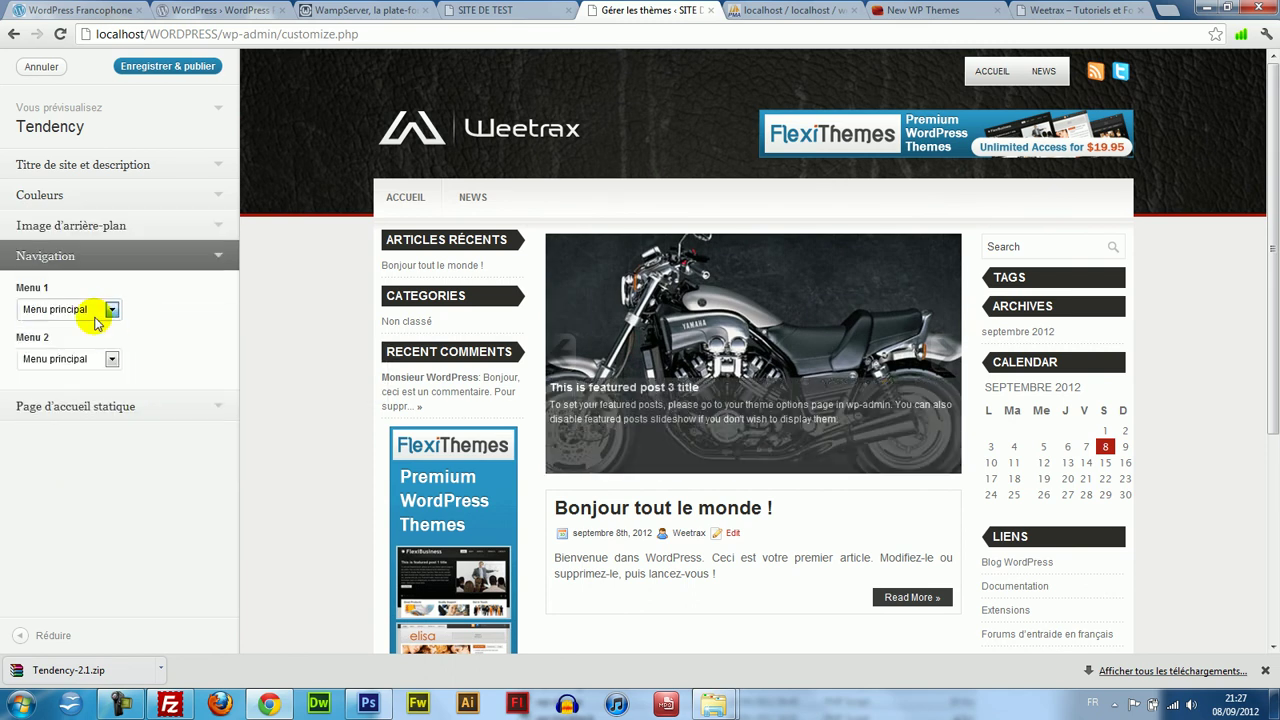
left_click_drag(153, 313, 112, 405)
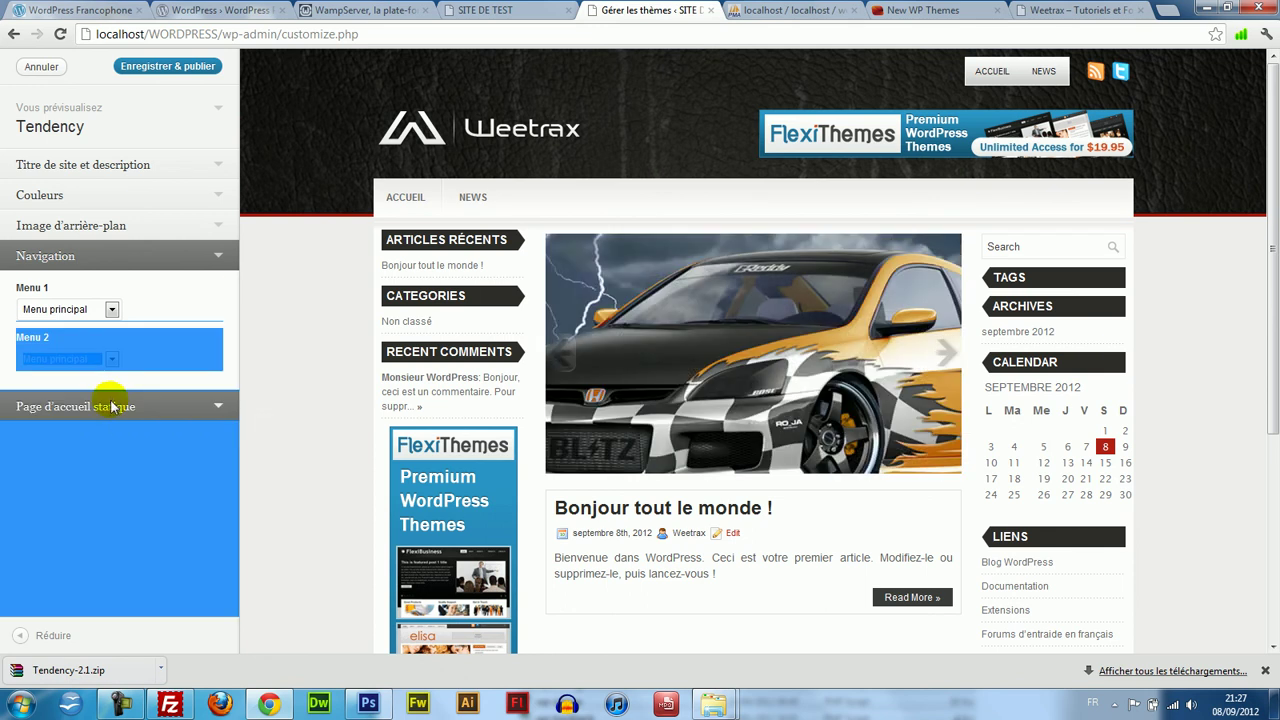
left_click(104, 403)
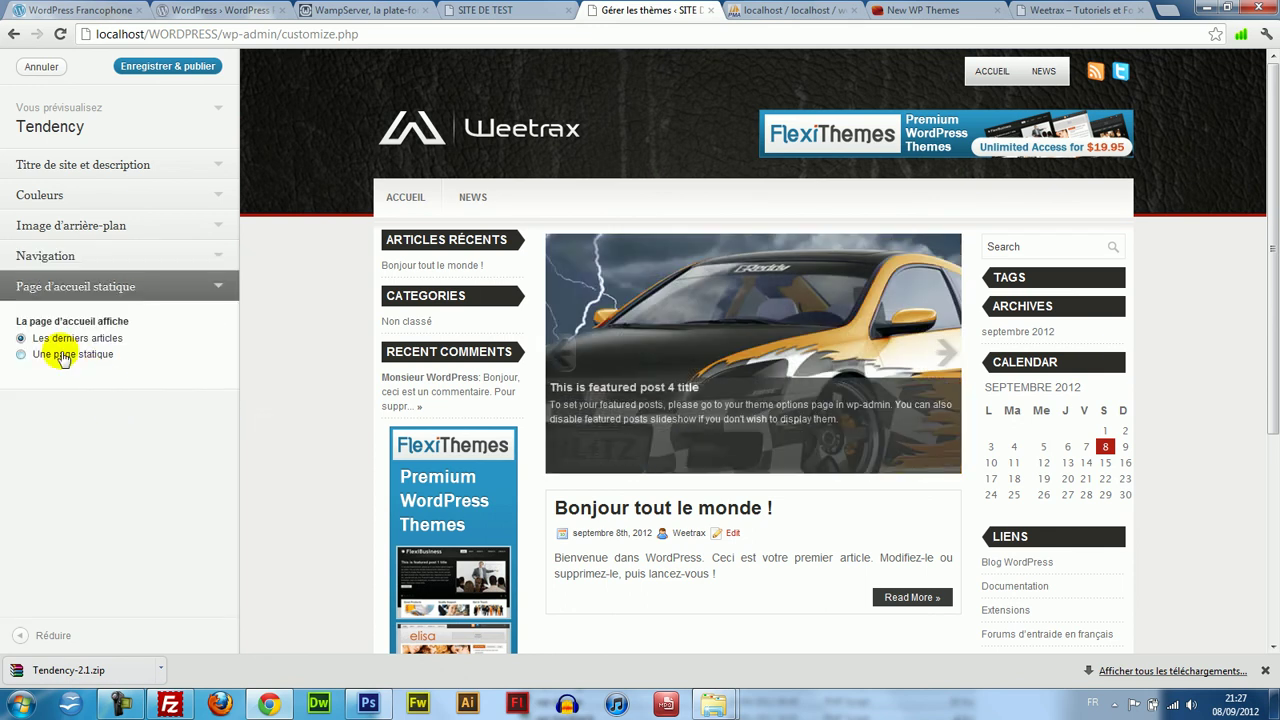
mouse_move(1272, 231)
left_mouse_down()
mouse_move(1272, 391)
mouse_move(1272, 220)
left_mouse_up()
left_click(163, 68)
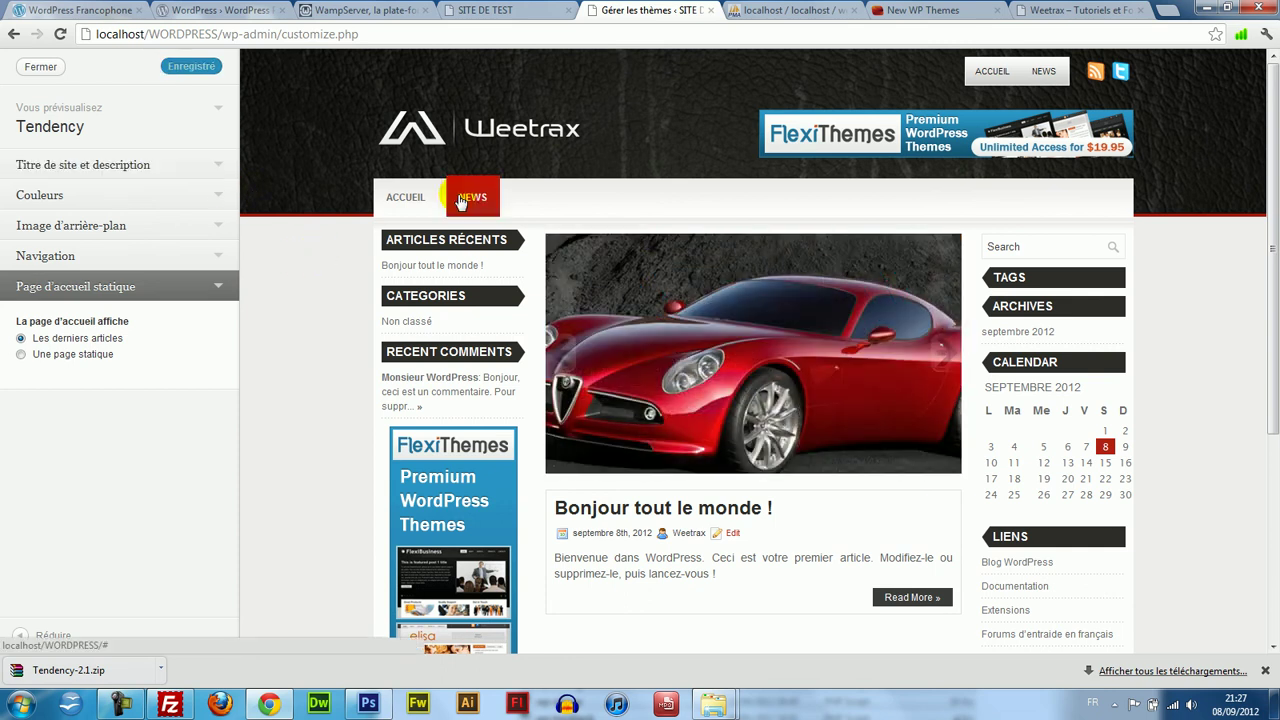
Try a vivid blue background colour, then leave the customizer with Annuler.
left_click(125, 192)
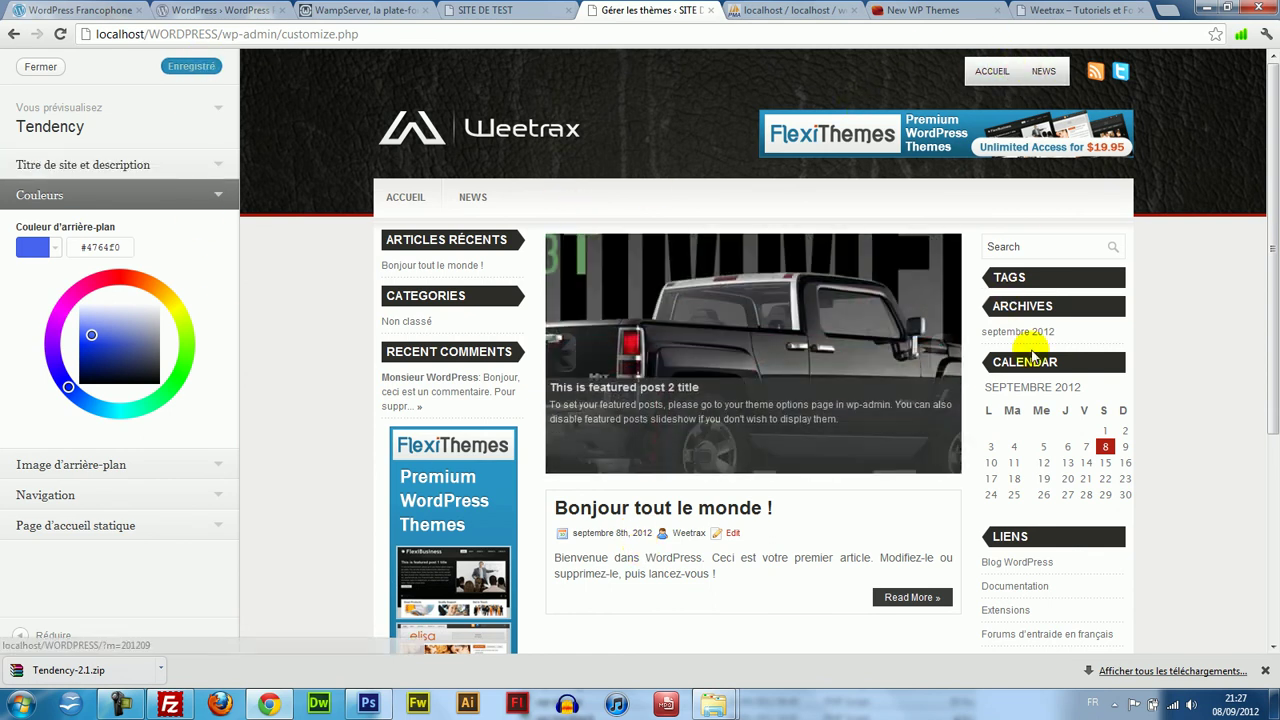
left_click(108, 326)
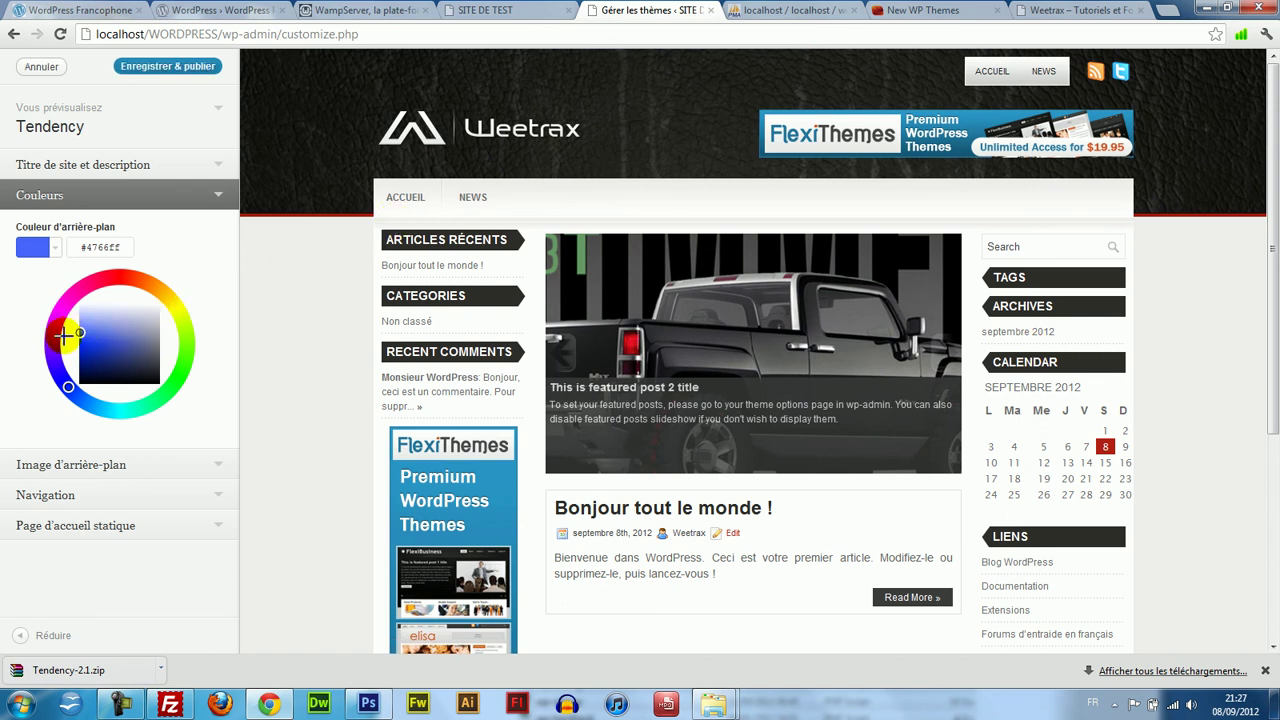
mouse_move(65, 338)
left_mouse_down()
mouse_move(138, 340)
mouse_move(271, 305)
mouse_move(2, 367)
mouse_move(5, 342)
left_mouse_up()
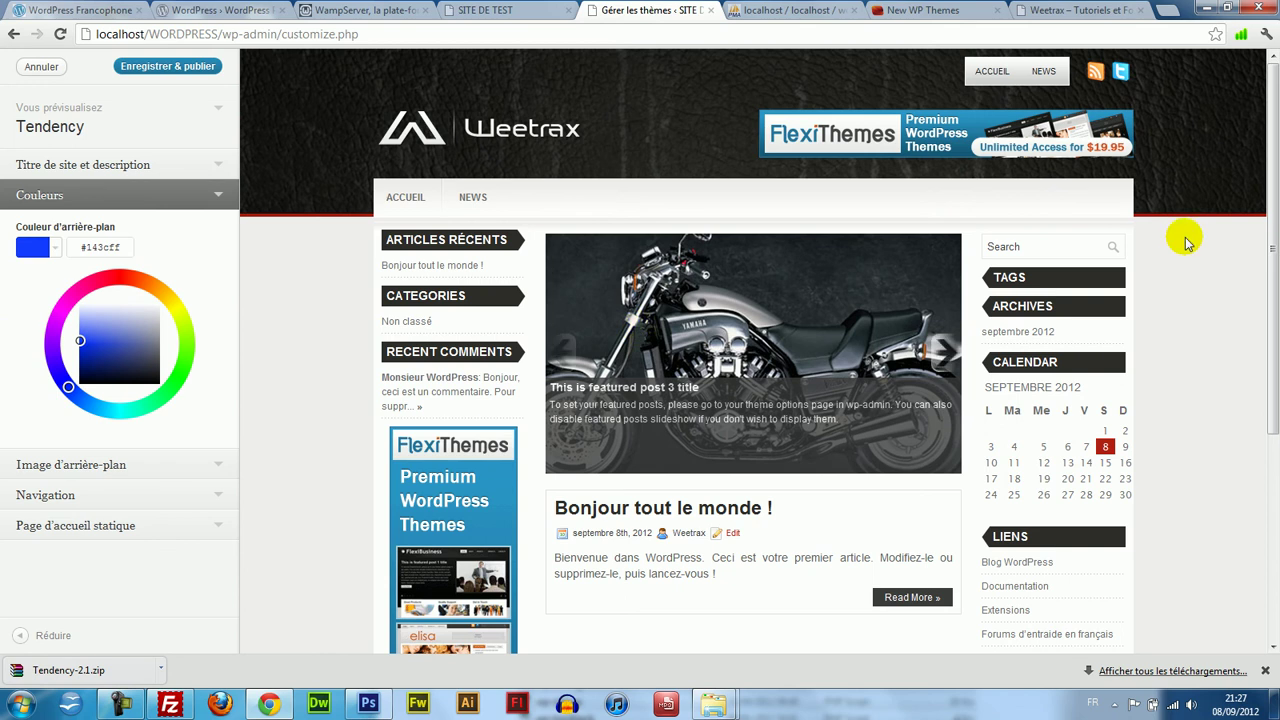
scroll(1270, 300, "down", 3)
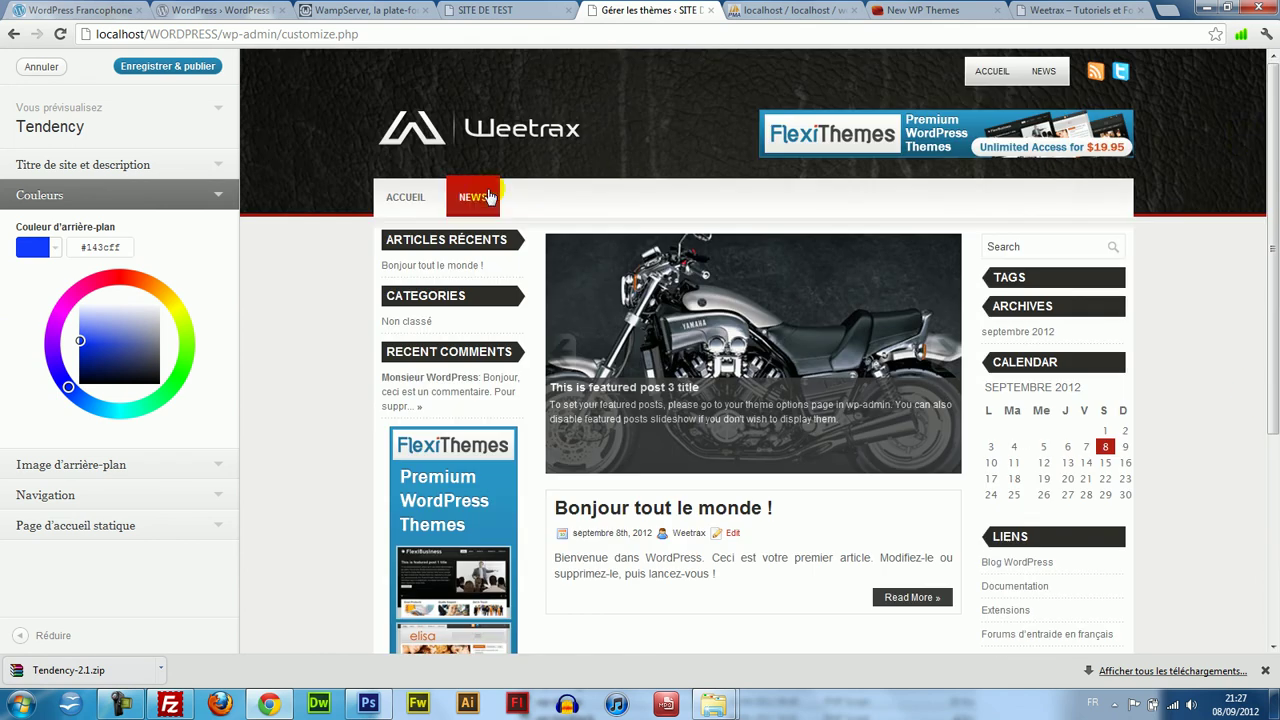
left_click(38, 67)
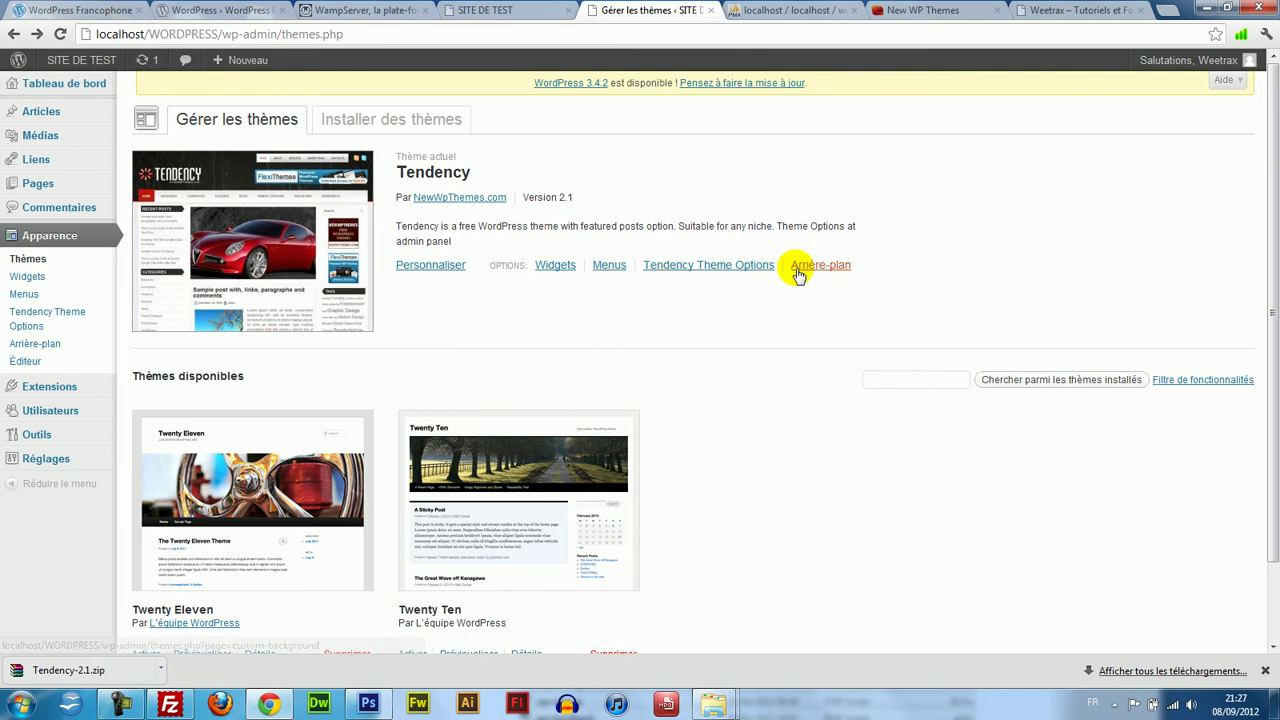
Create a post titled 'Bonjour je fais des tests' with body 'Bonjour comment allez vous....' and 'Salut'.
mouse_move(68, 100)
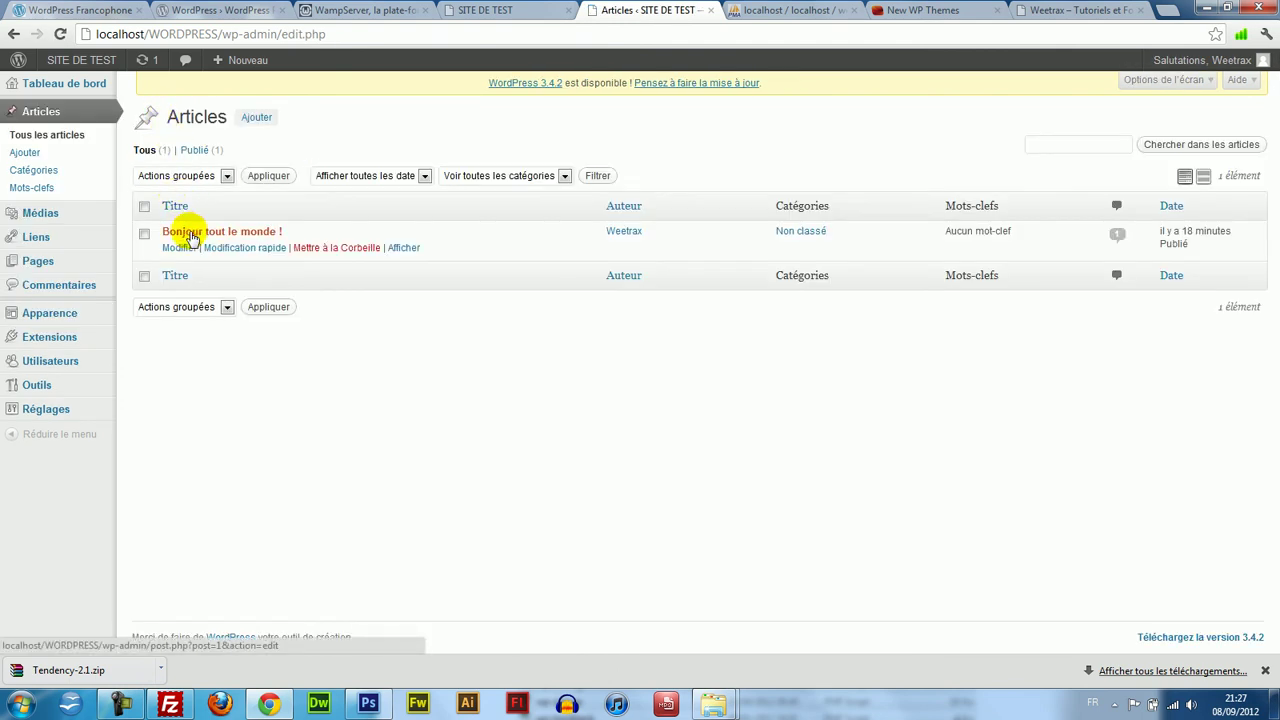
mouse_move(177, 251)
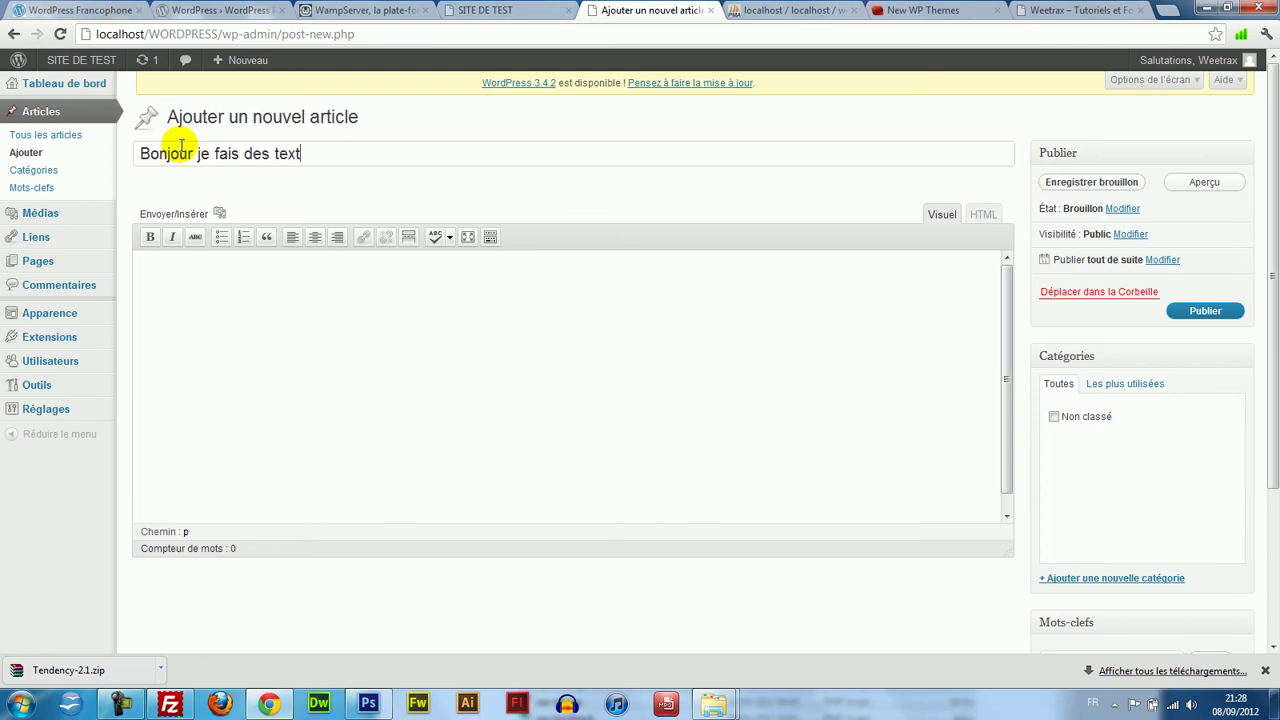
type("sts")
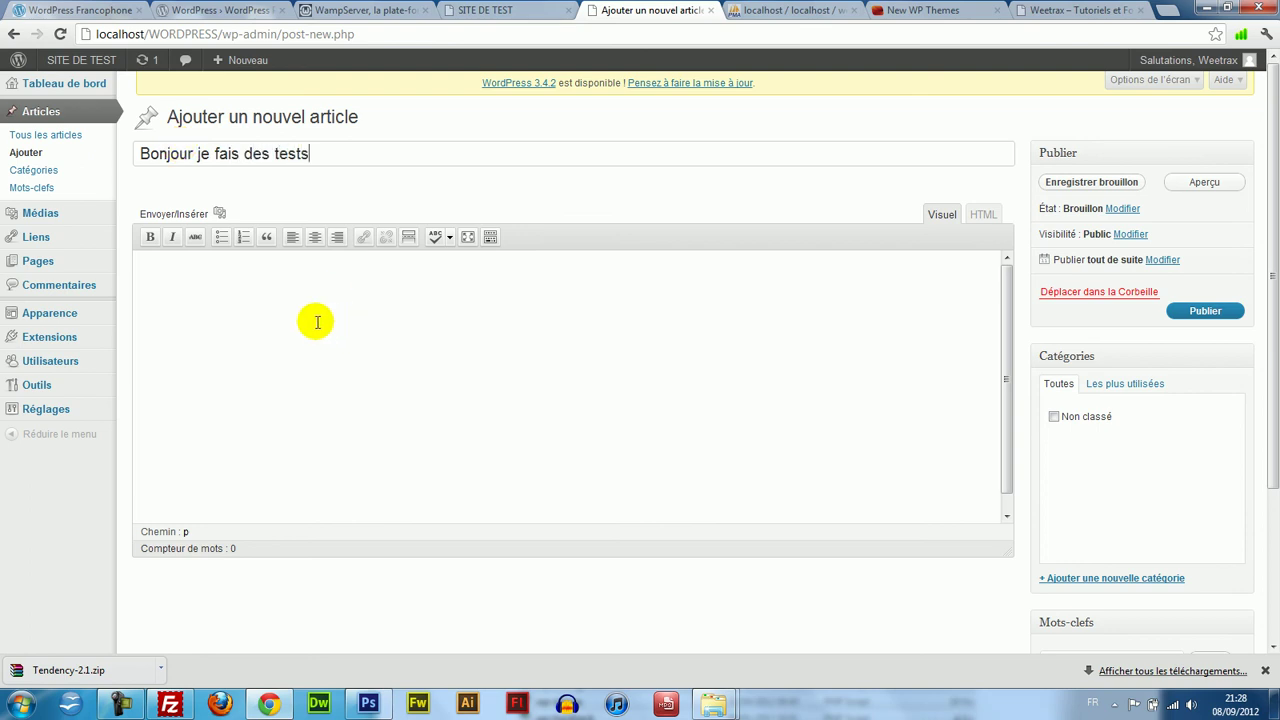
left_click(317, 322)
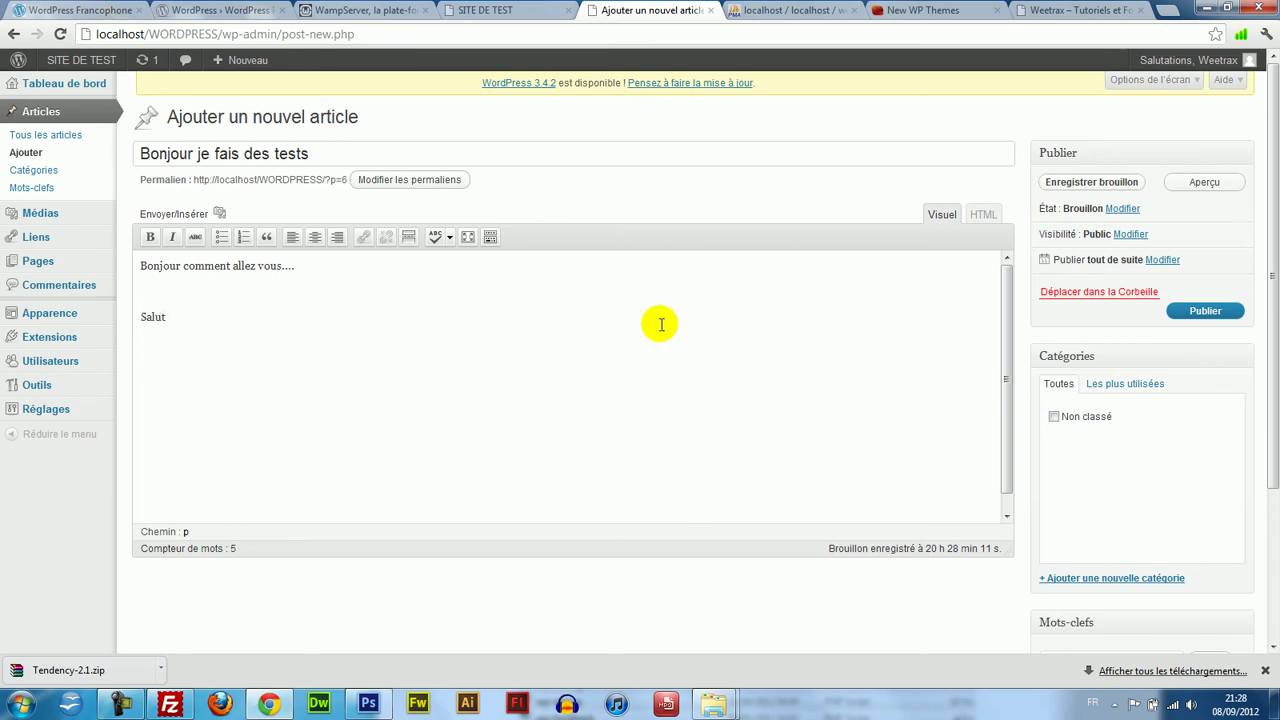
scroll(1272, 410, "down", 3)
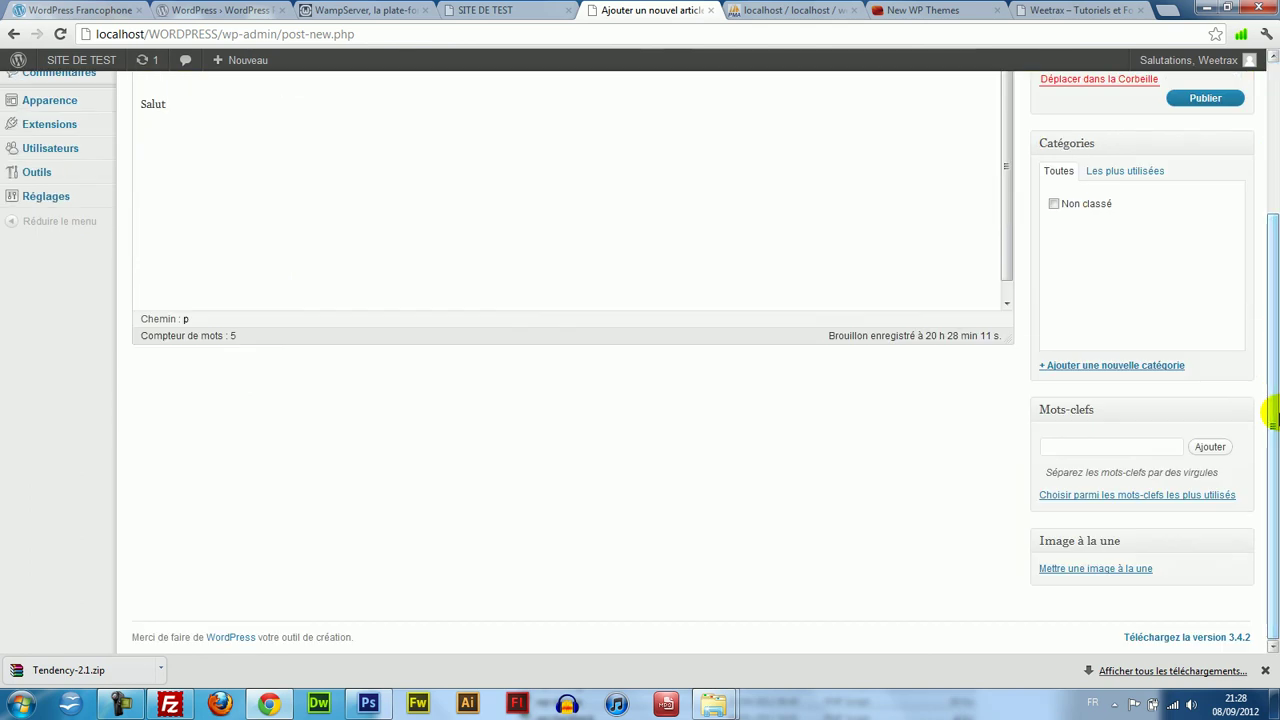
Upload EsportConsole.png from the Images folder and set it as the post's featured image.
left_click(1095, 567)
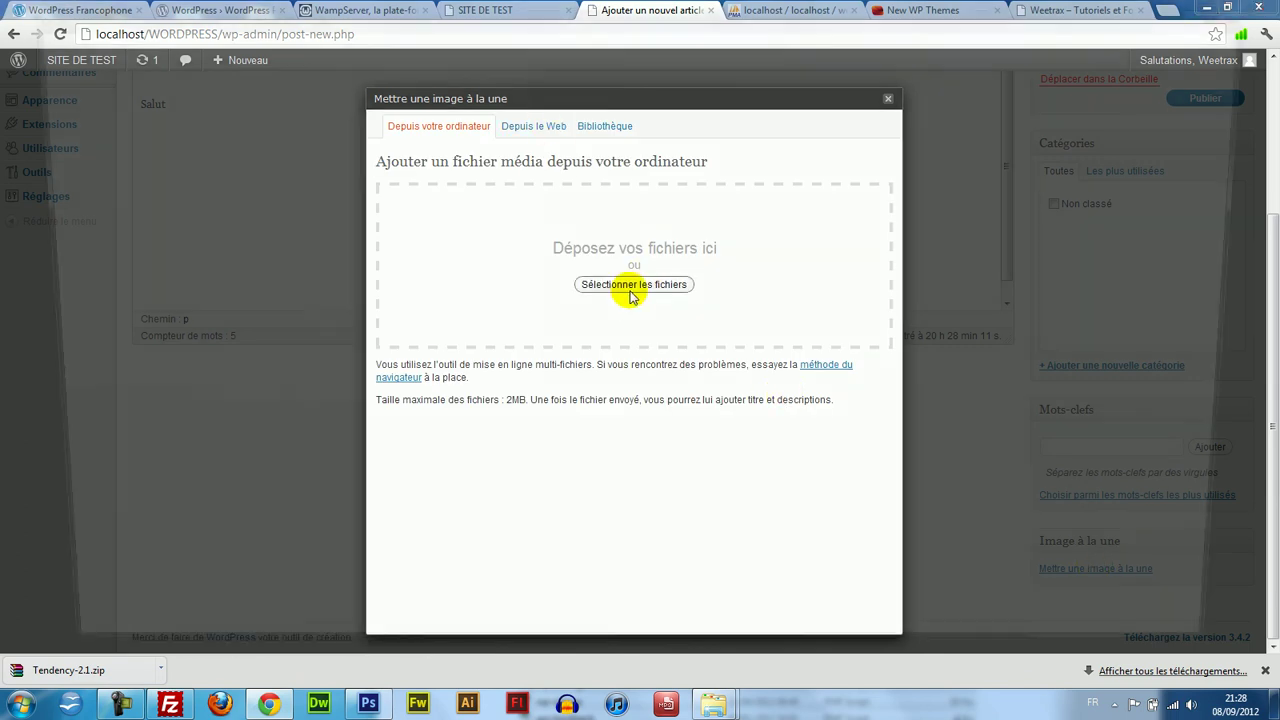
left_click(632, 287)
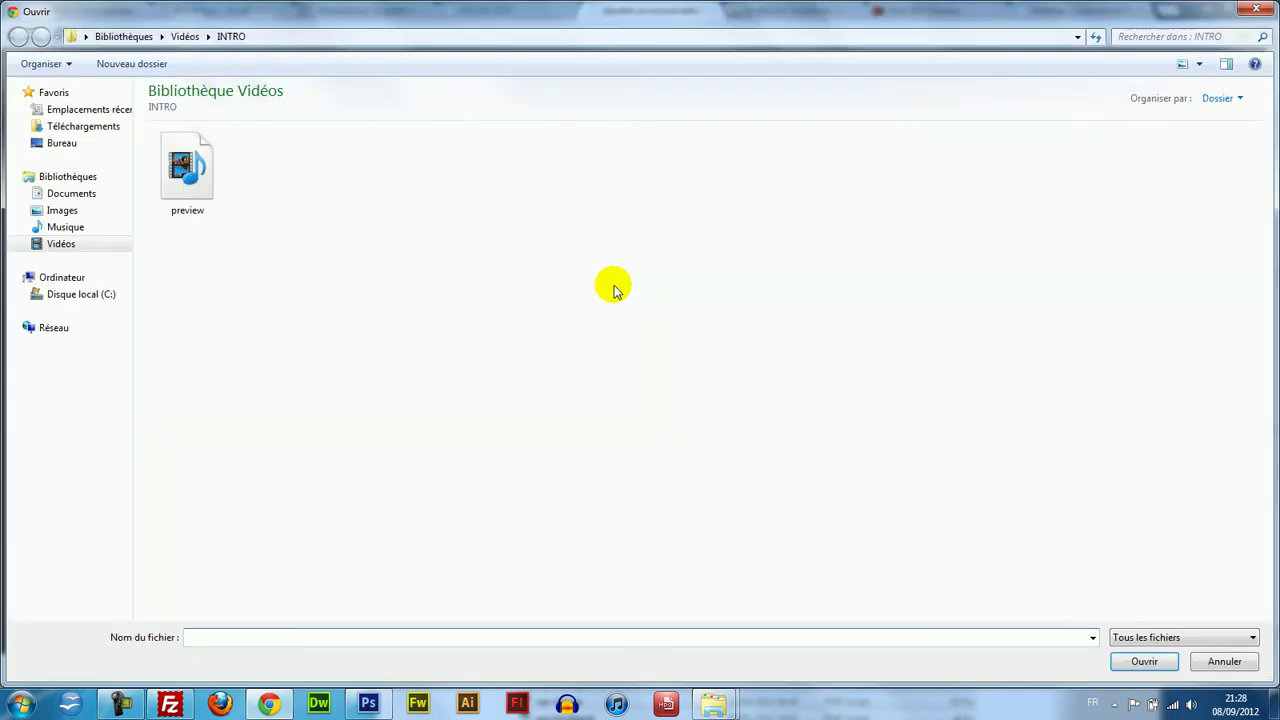
left_click(63, 211)
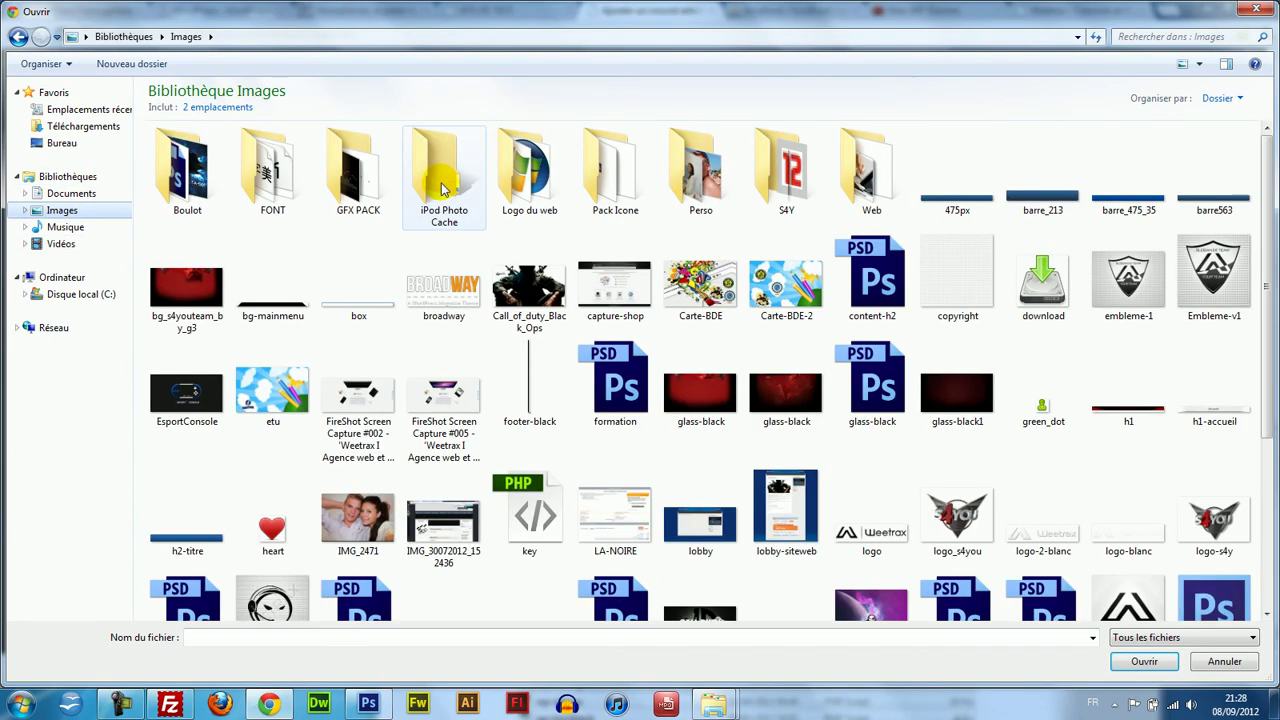
left_click(1240, 268)
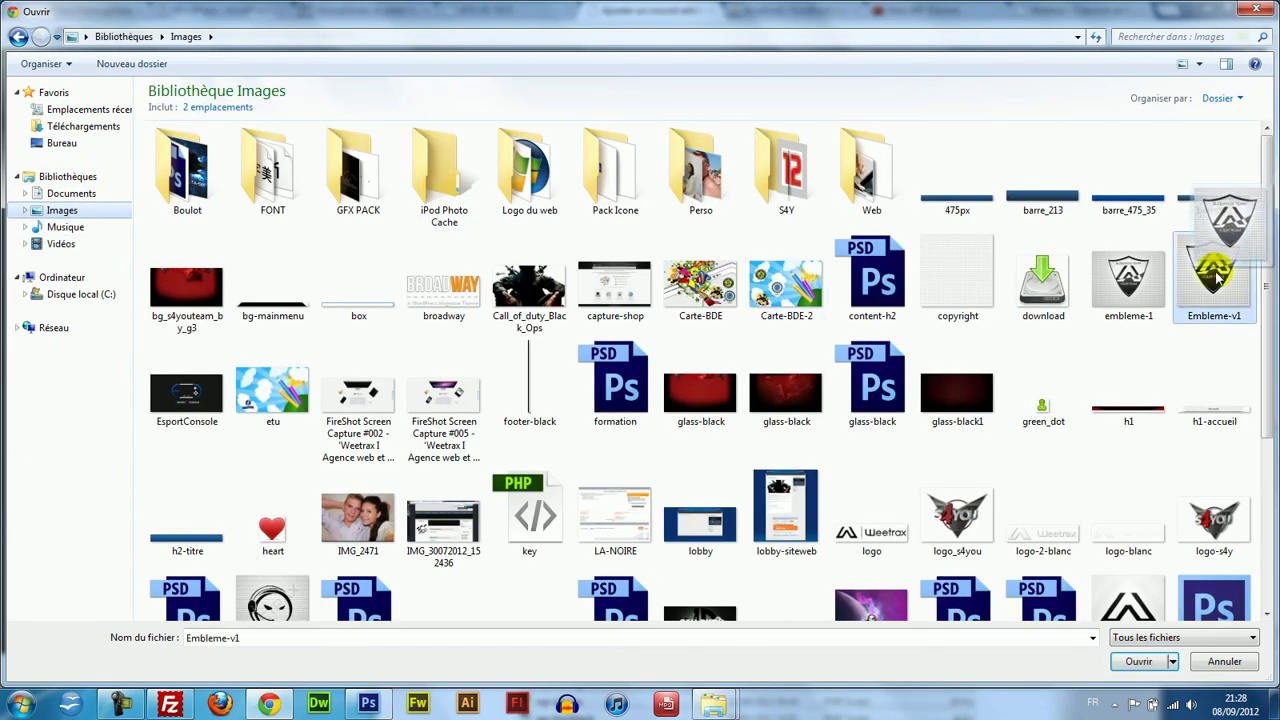
scroll(1264, 300, "down", 4)
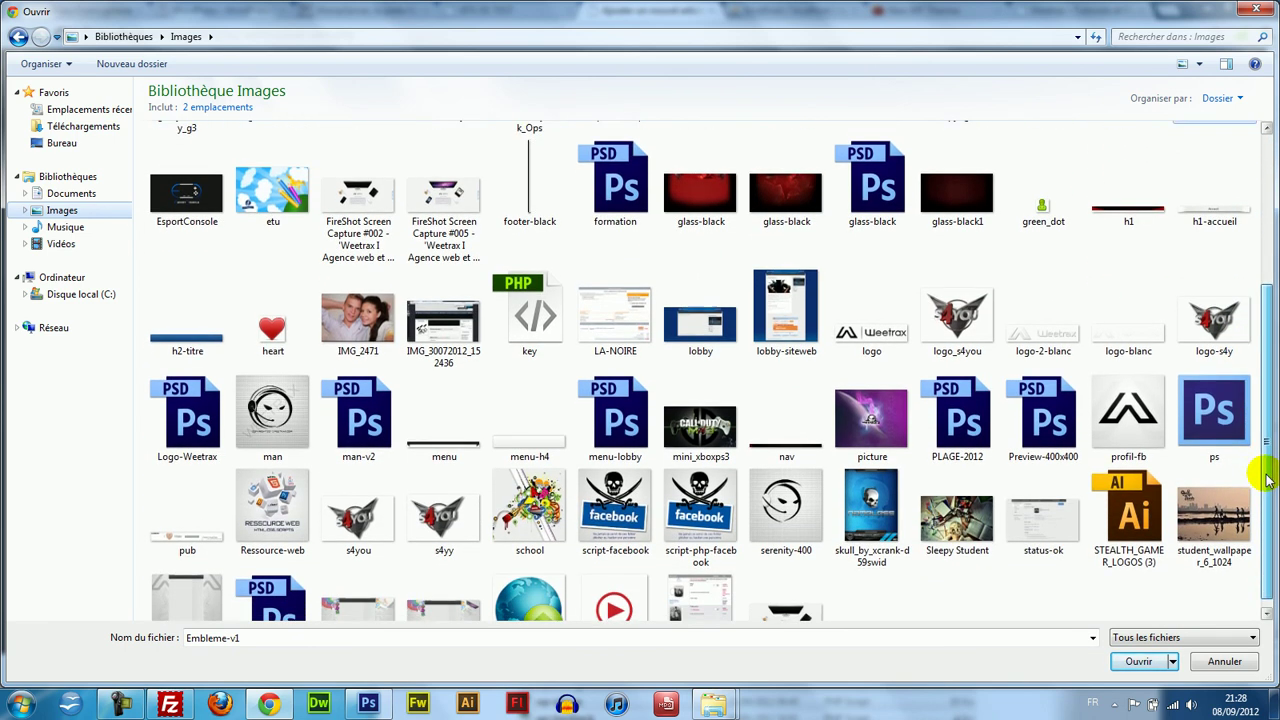
scroll(1262, 487, "down", 1)
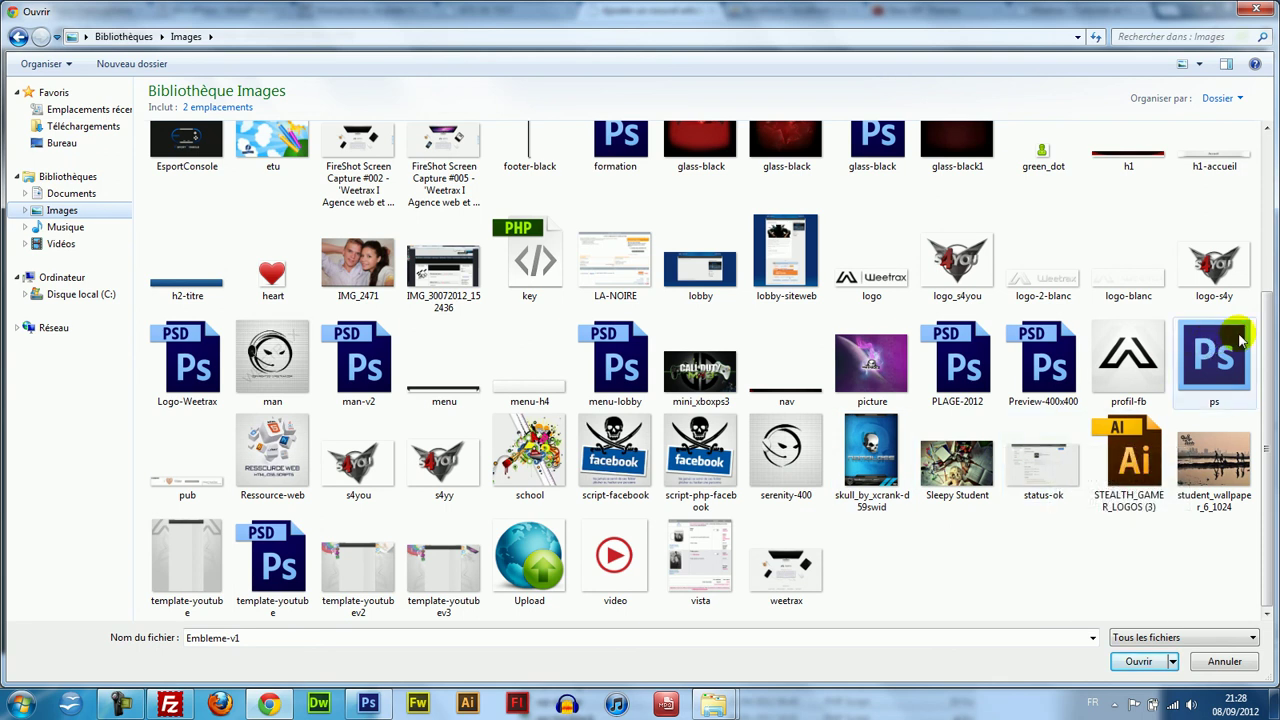
left_click_drag(1266, 391, 1267, 175)
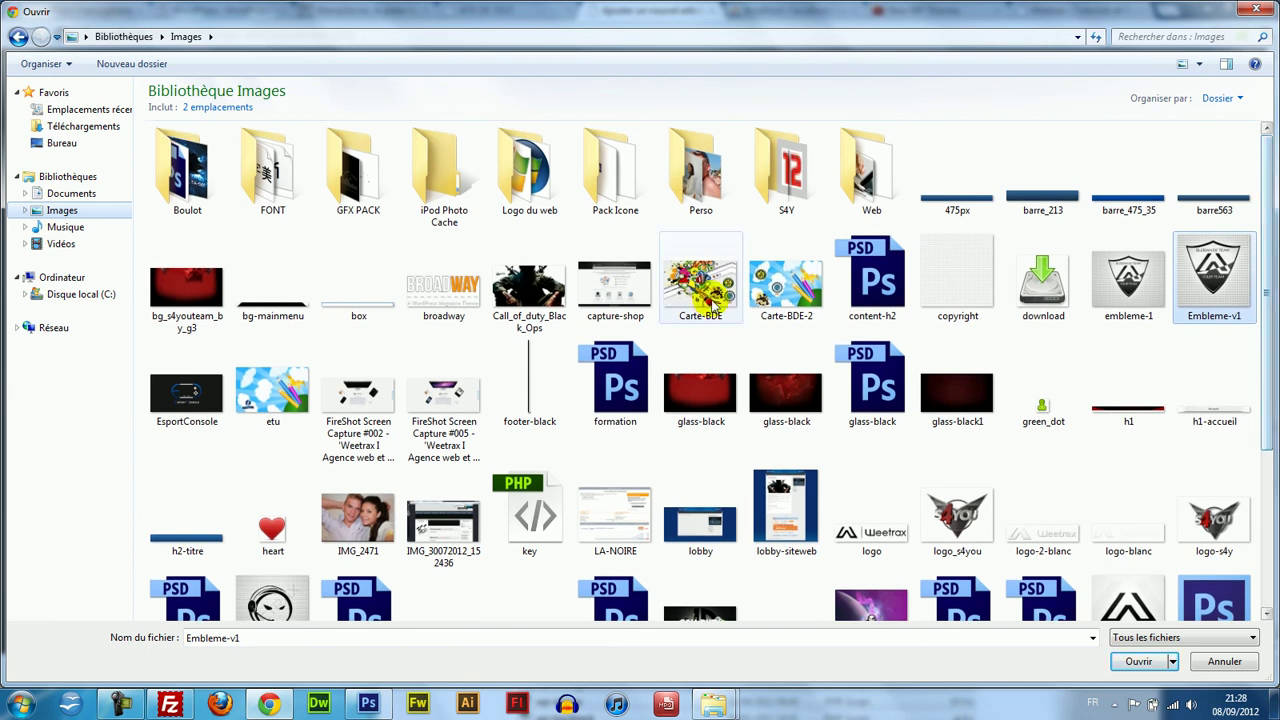
double_click(170, 388)
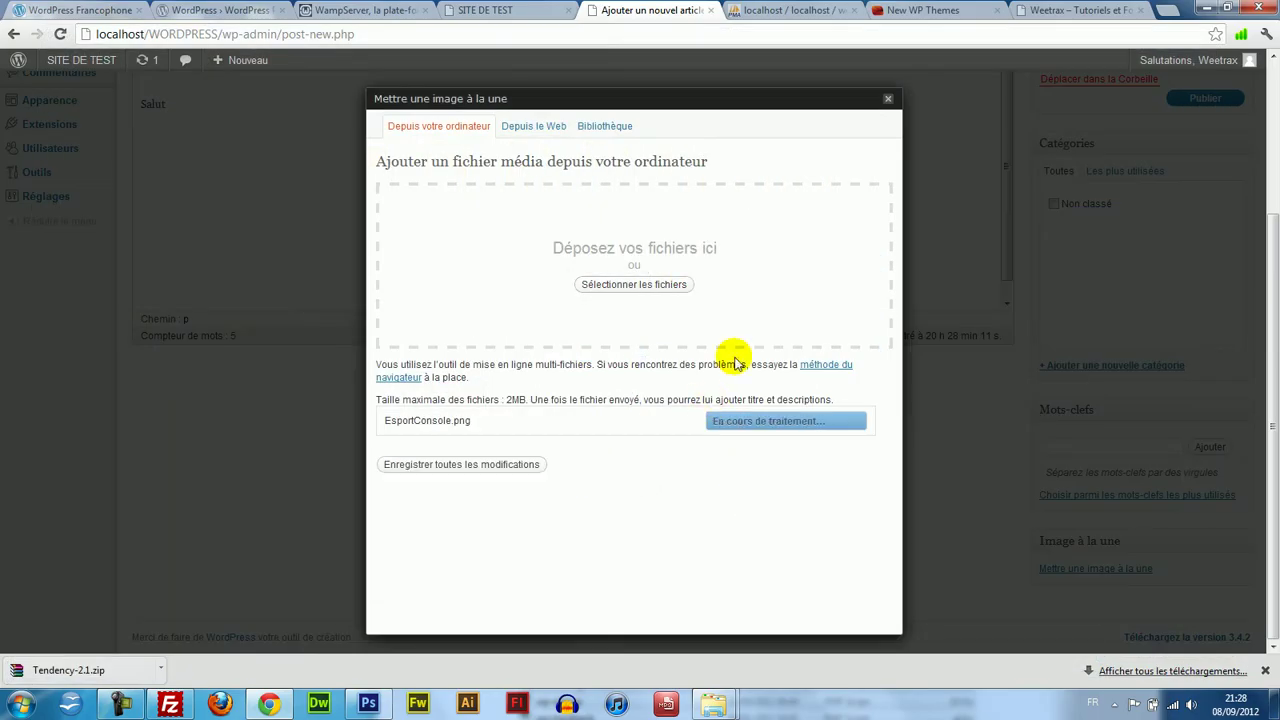
left_click_drag(890, 333, 910, 540)
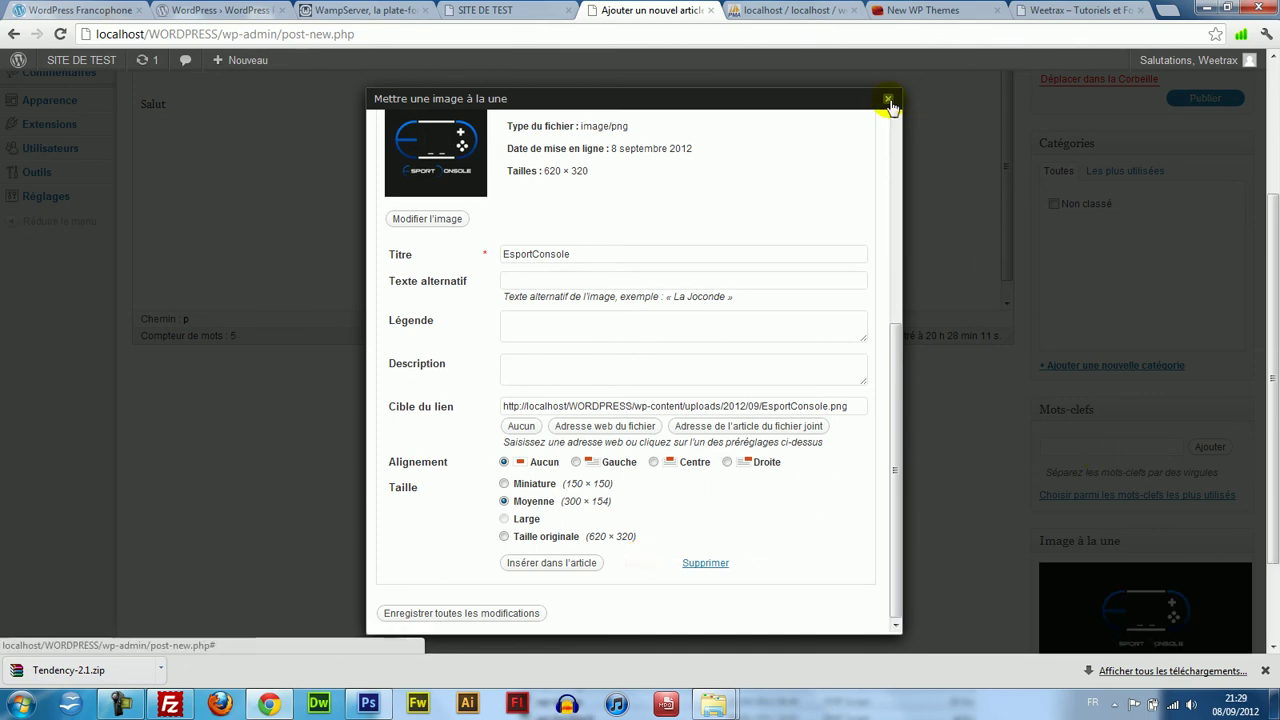
left_click(887, 98)
Add the tags bonjour, mot, cle and keyword, and tick the Non classé category.
left_click(1154, 466)
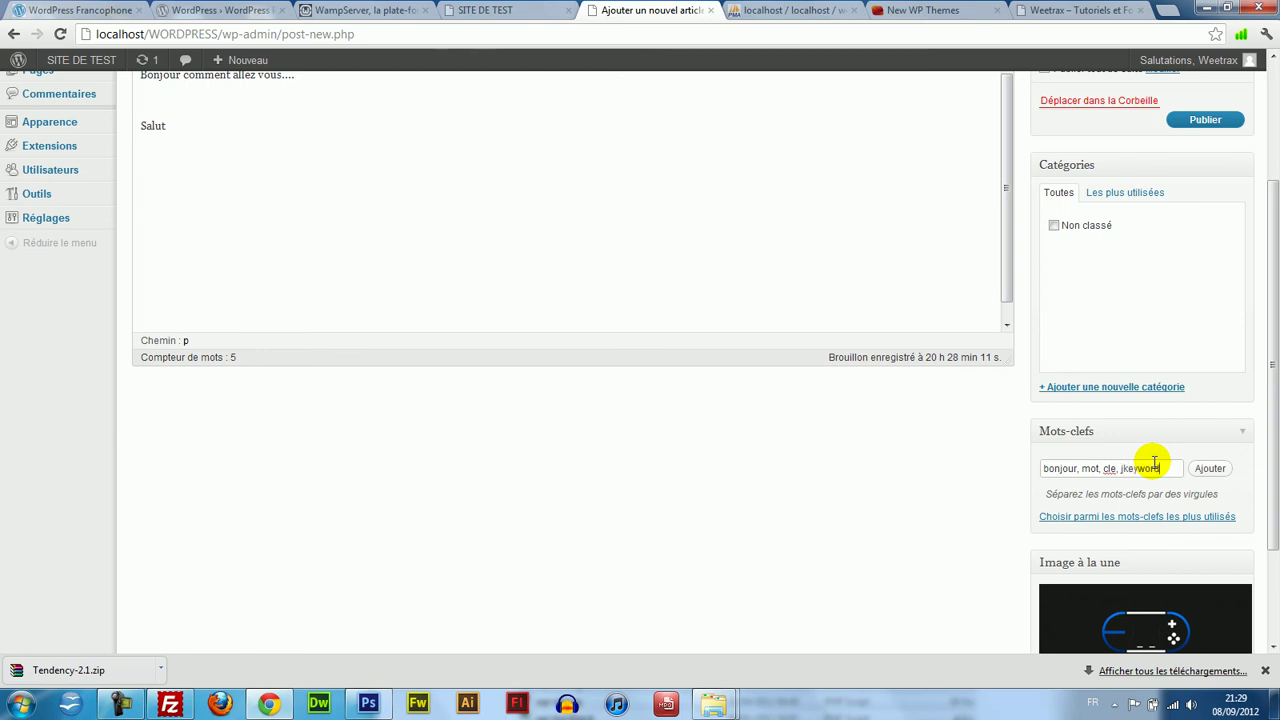
left_click(1212, 472)
scroll(1270, 410, "up", 1)
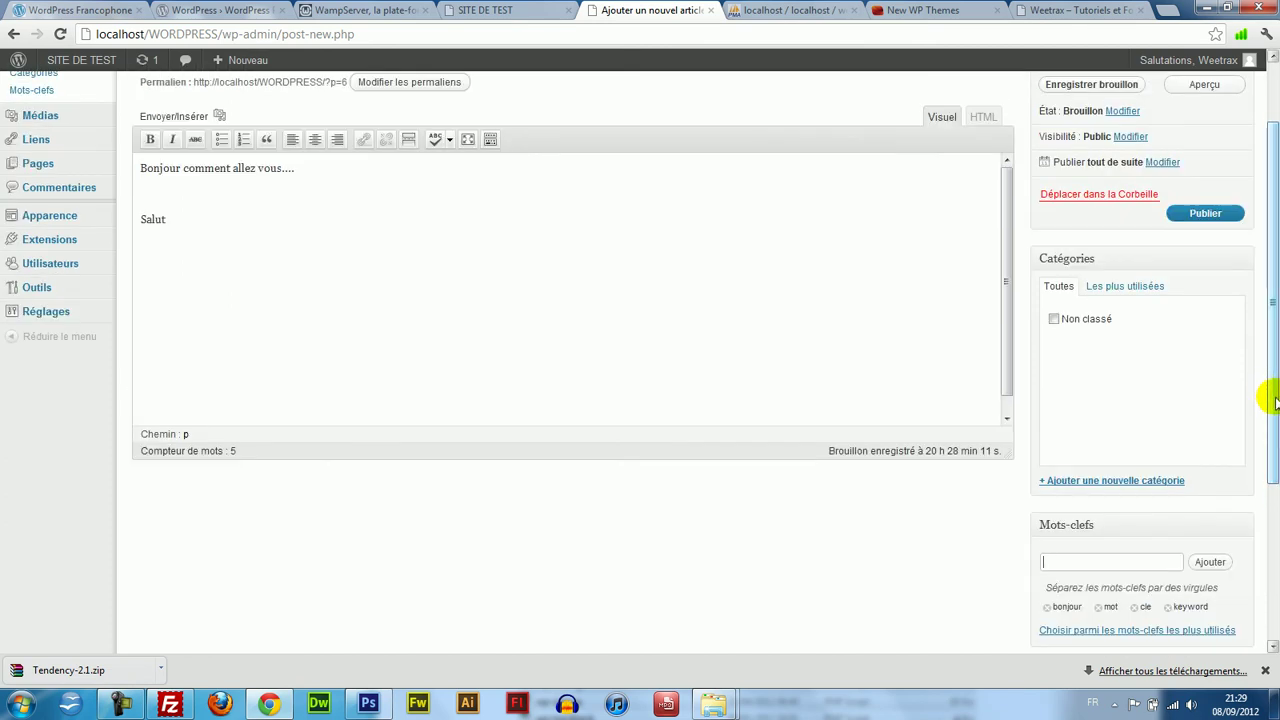
scroll(1274, 400, "up", 1)
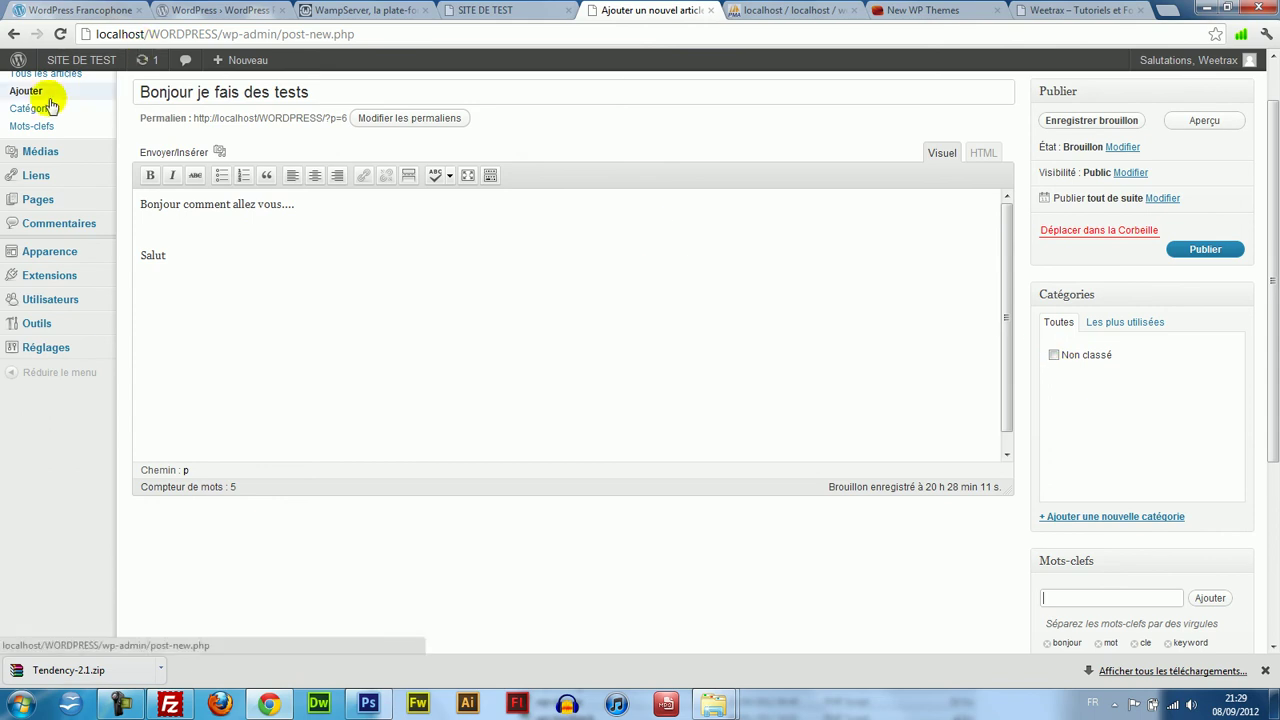
left_click(1052, 361)
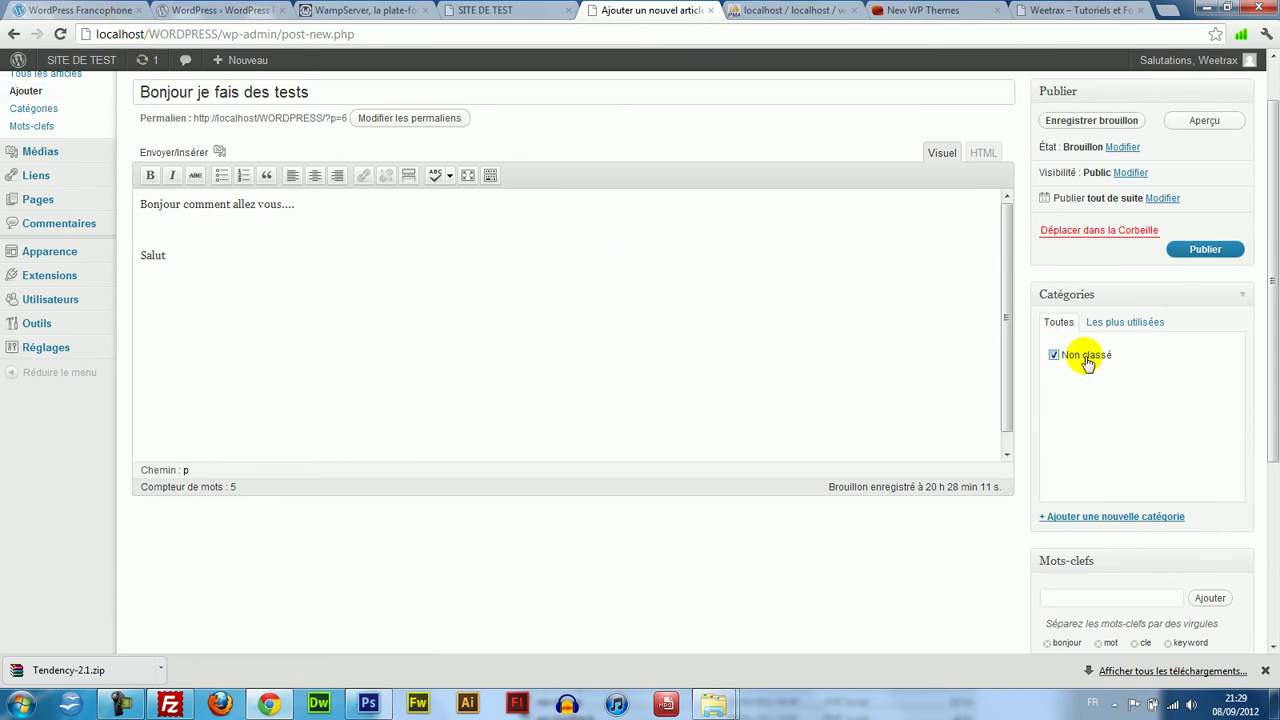
scroll(1271, 351, "up", 2)
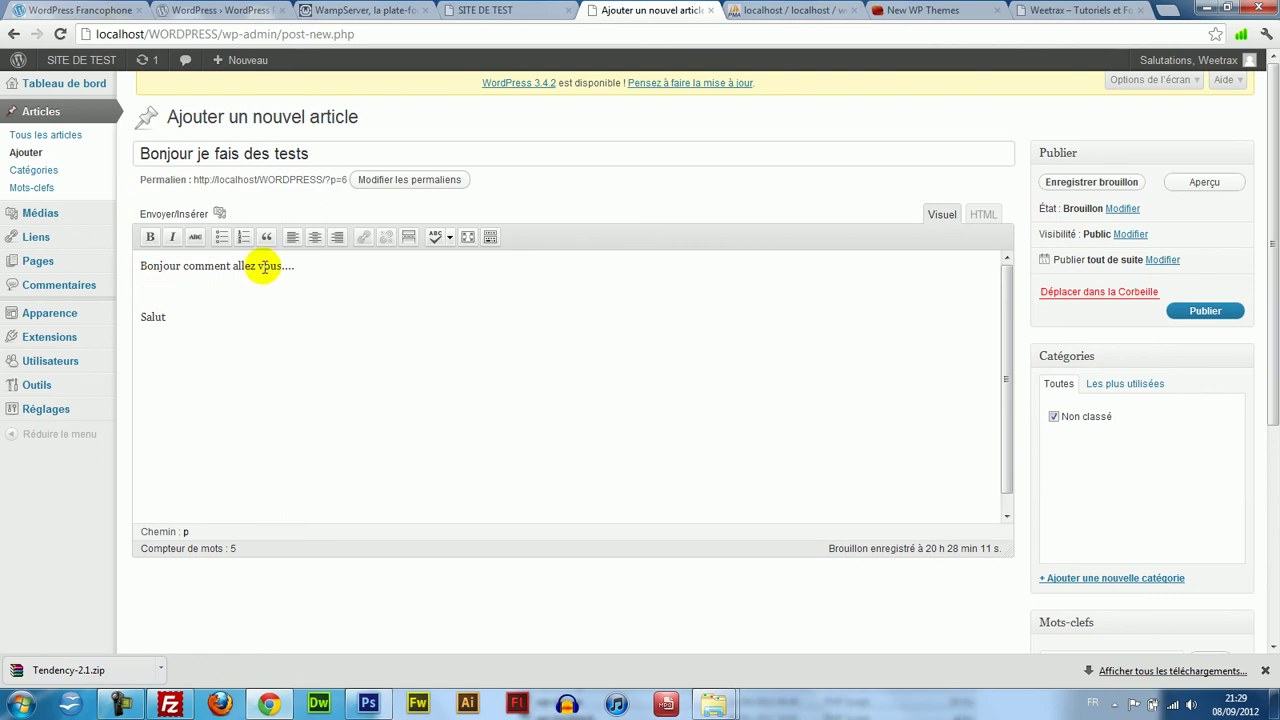
Upload download.png (64 × 64) and insert it into the post between the greeting and Salut.
left_click(220, 215)
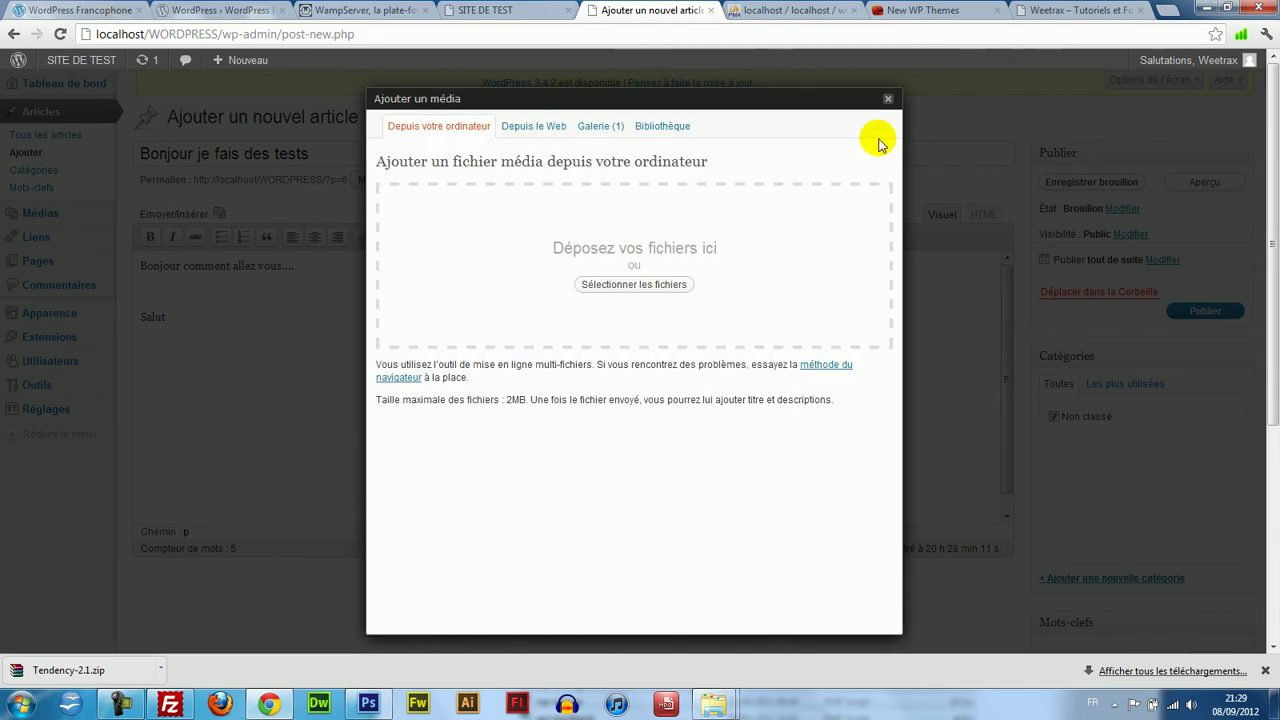
left_click(340, 207)
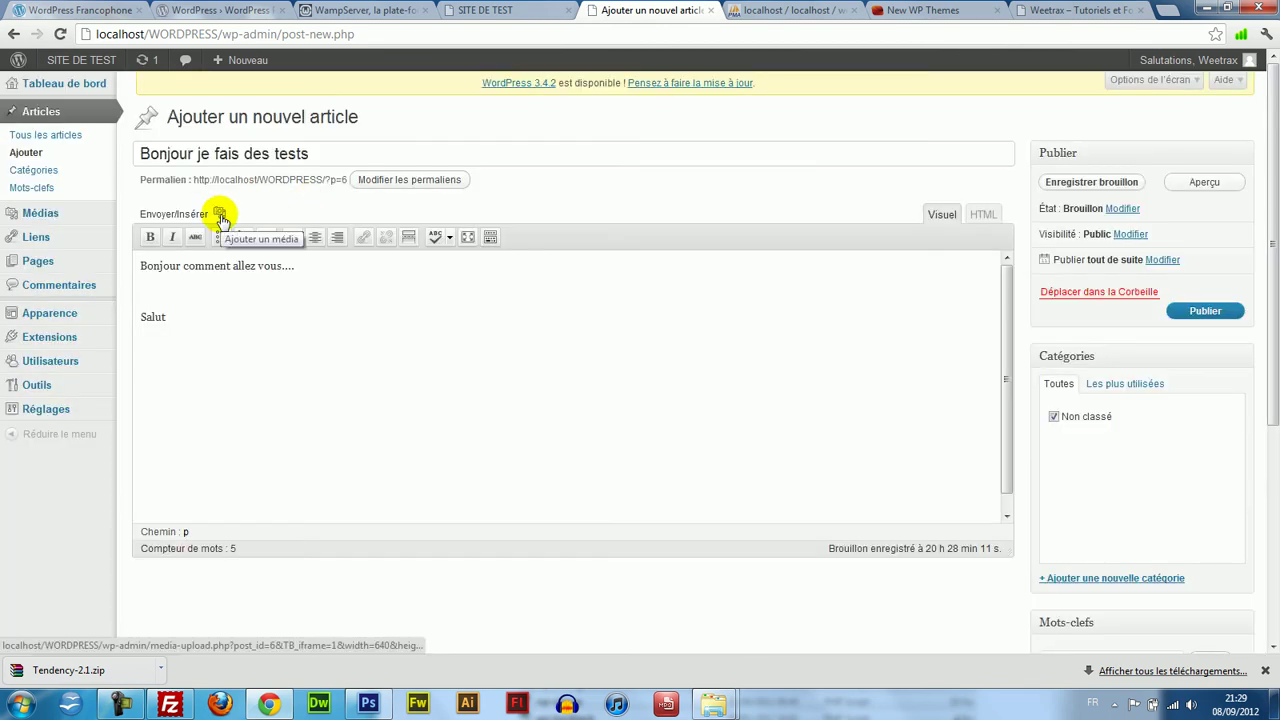
left_click(221, 216)
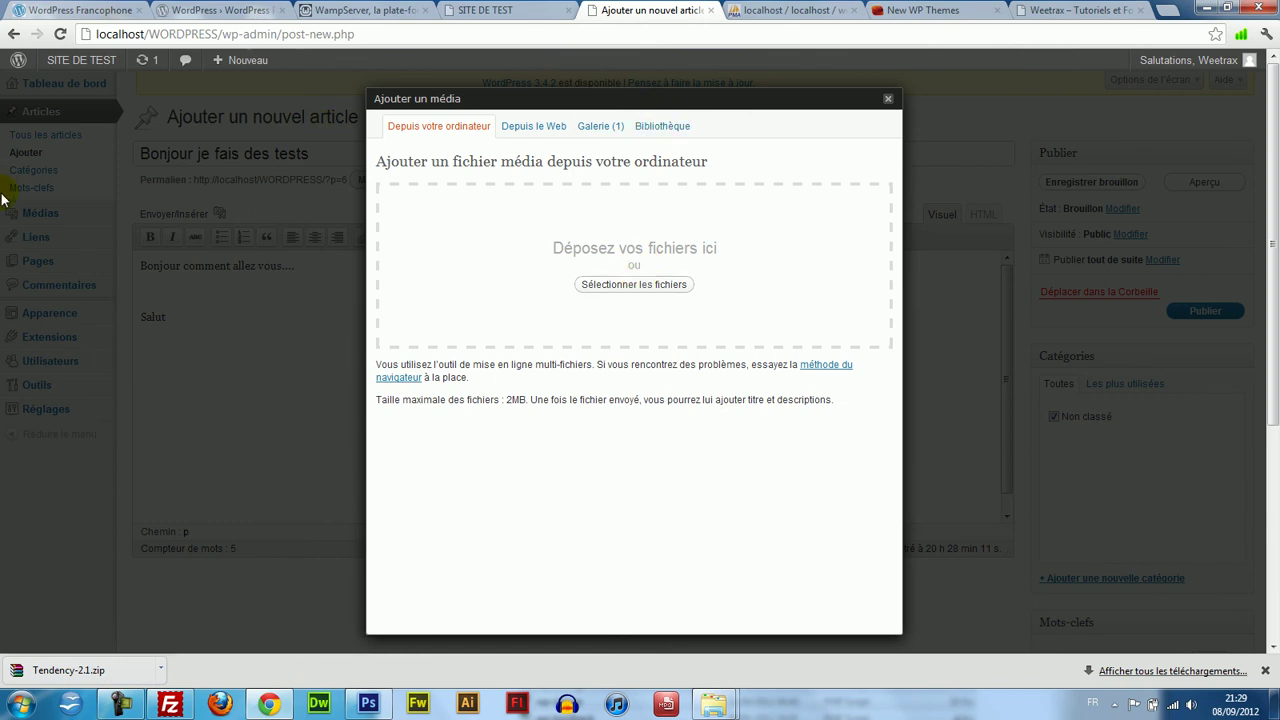
left_click(650, 295)
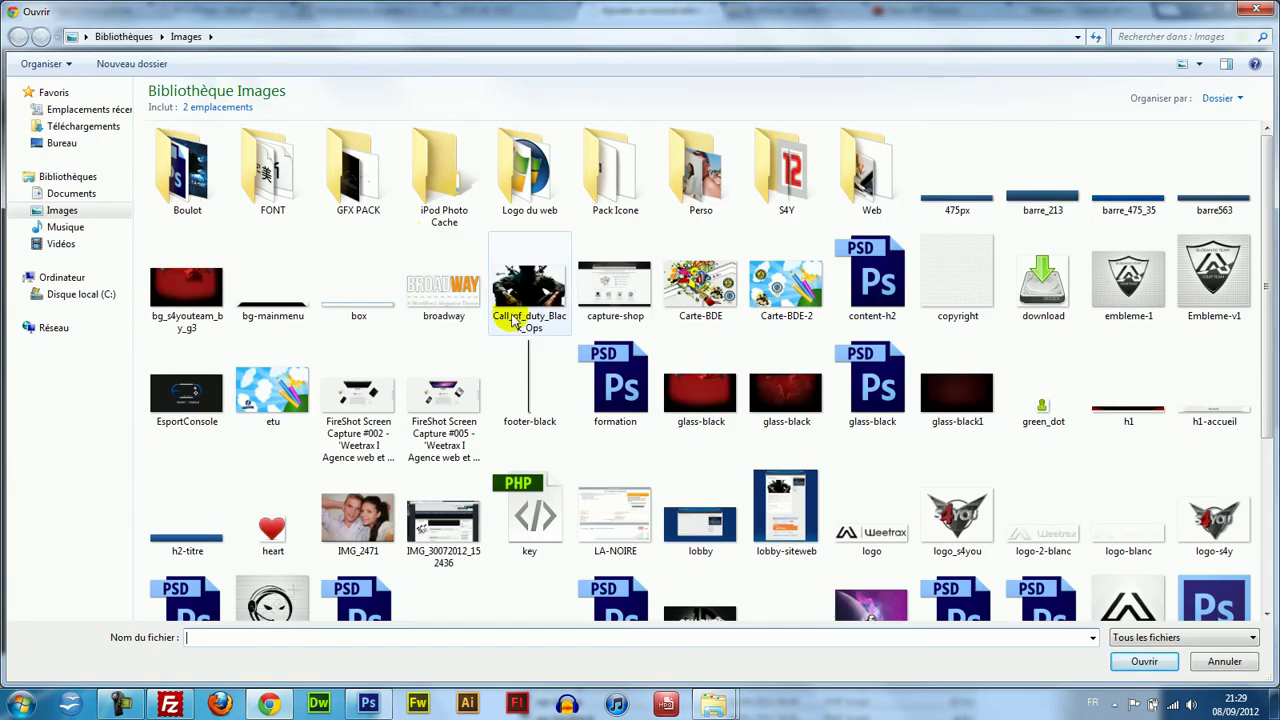
double_click(1043, 280)
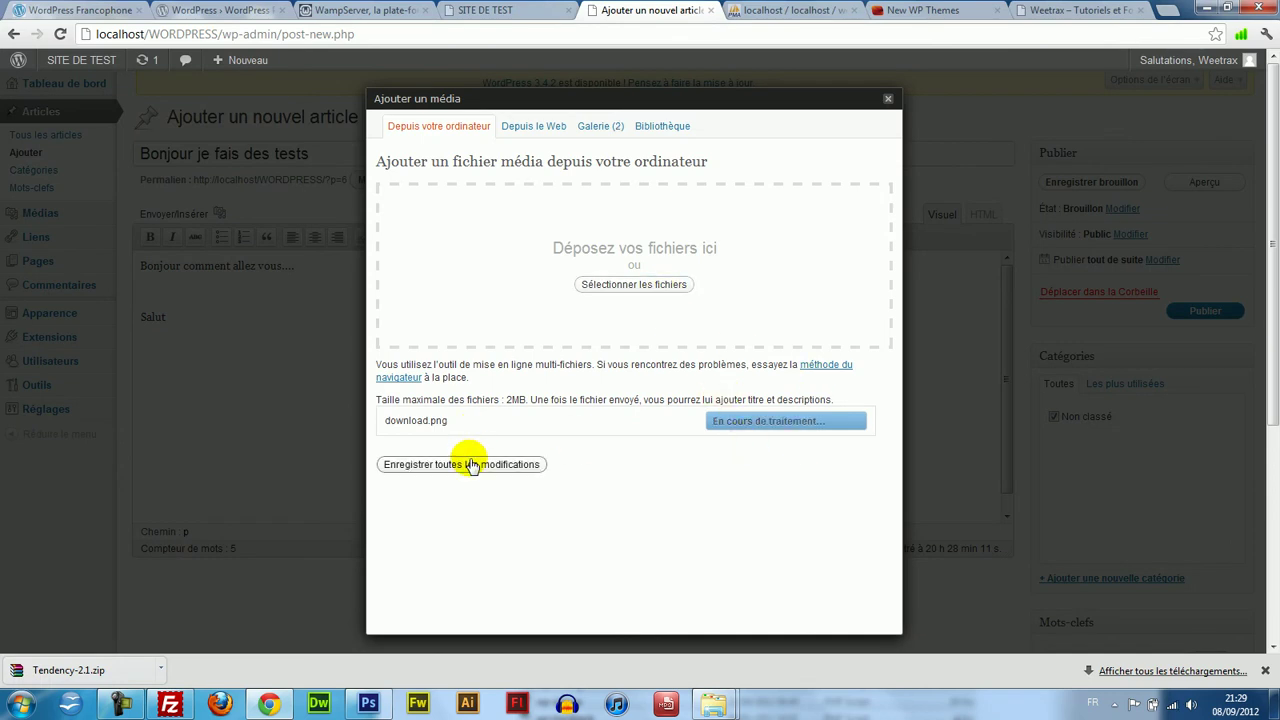
left_click_drag(895, 397, 894, 548)
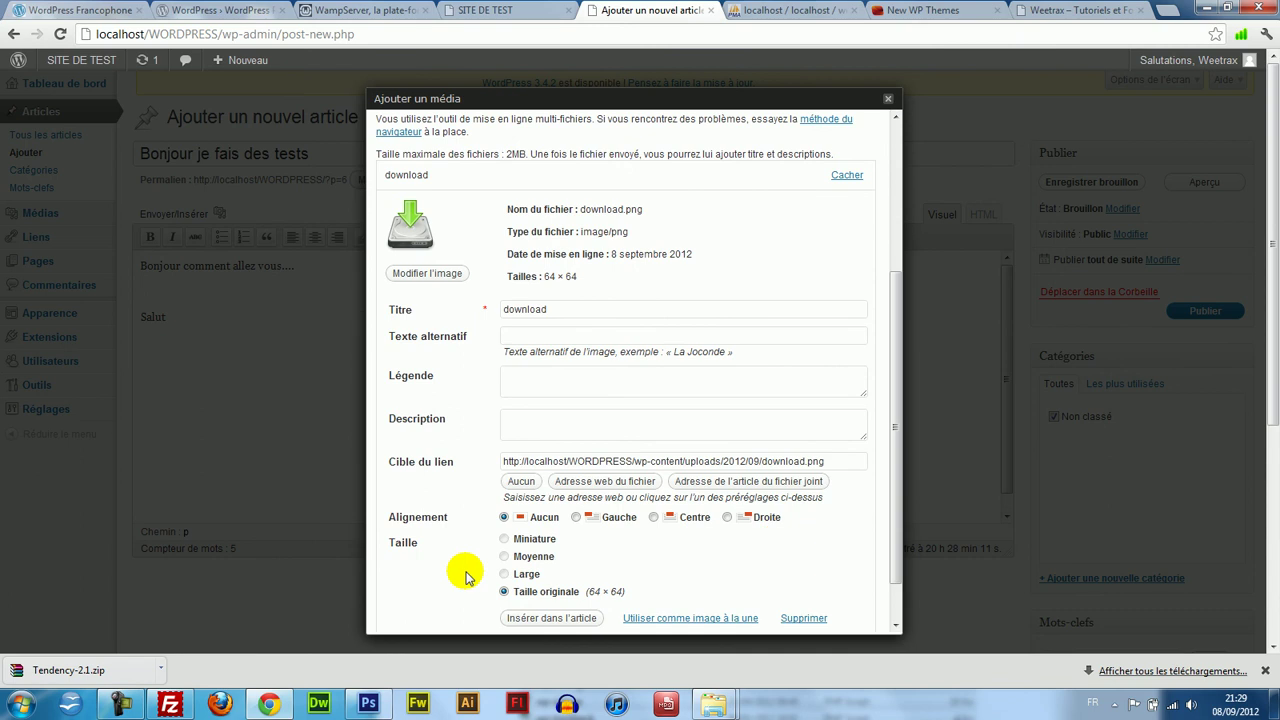
left_click(541, 619)
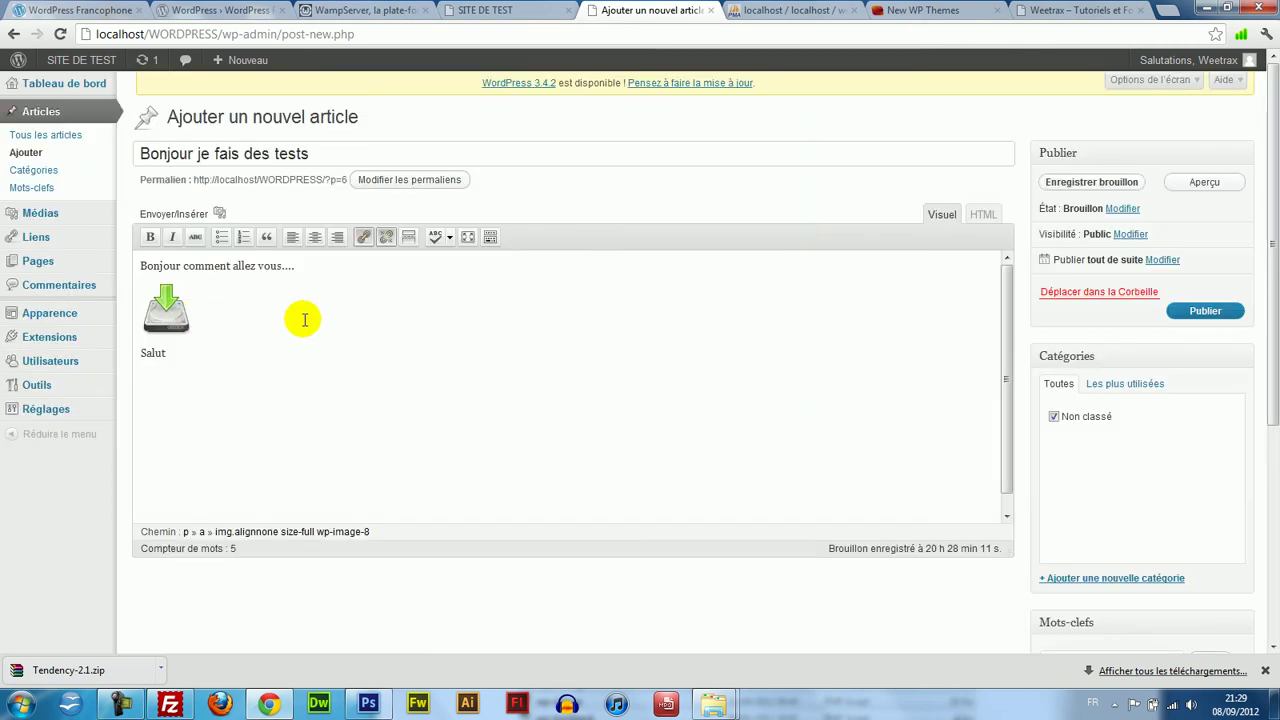
left_click(164, 306)
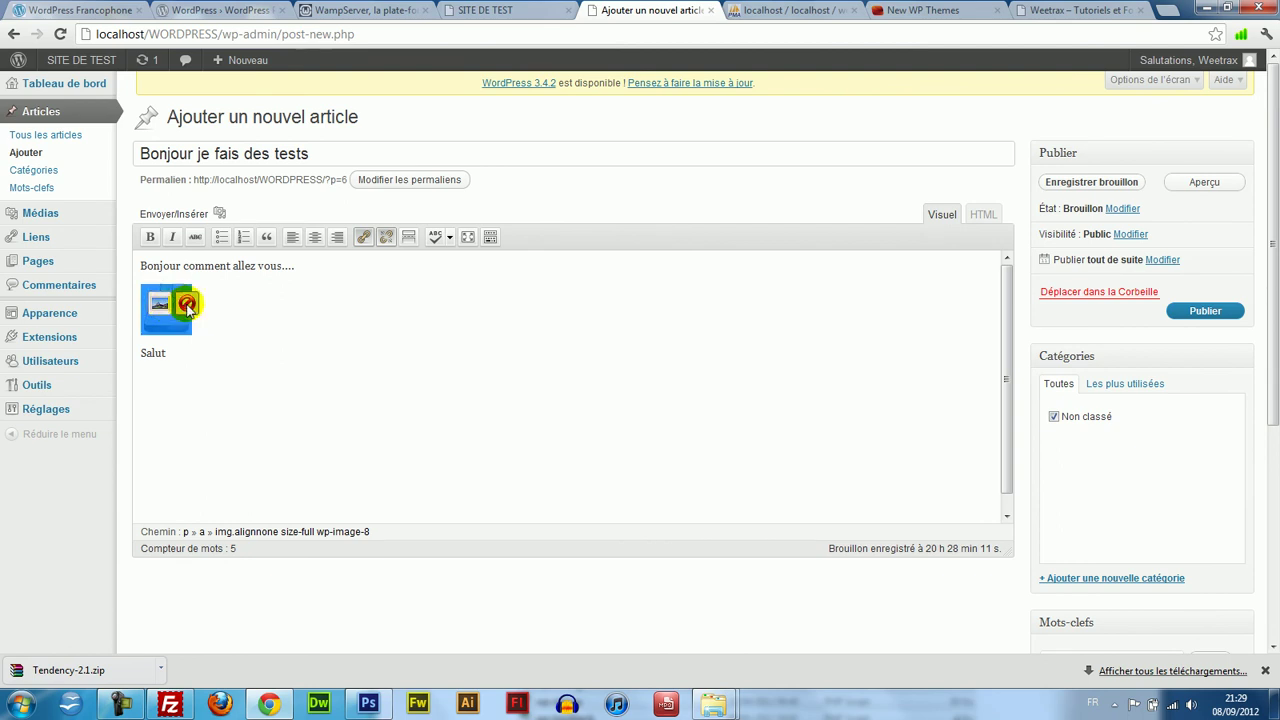
left_click(360, 240)
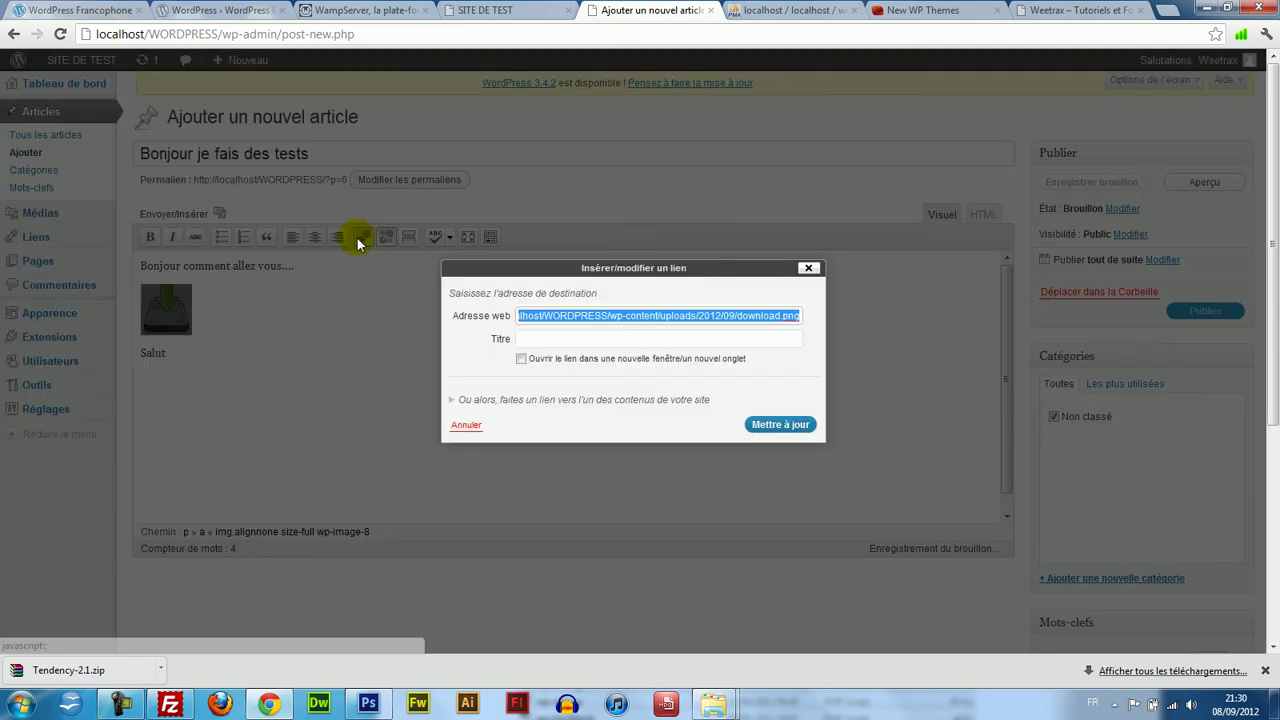
left_click(579, 342)
left_click(575, 319)
key("ctrl+a")
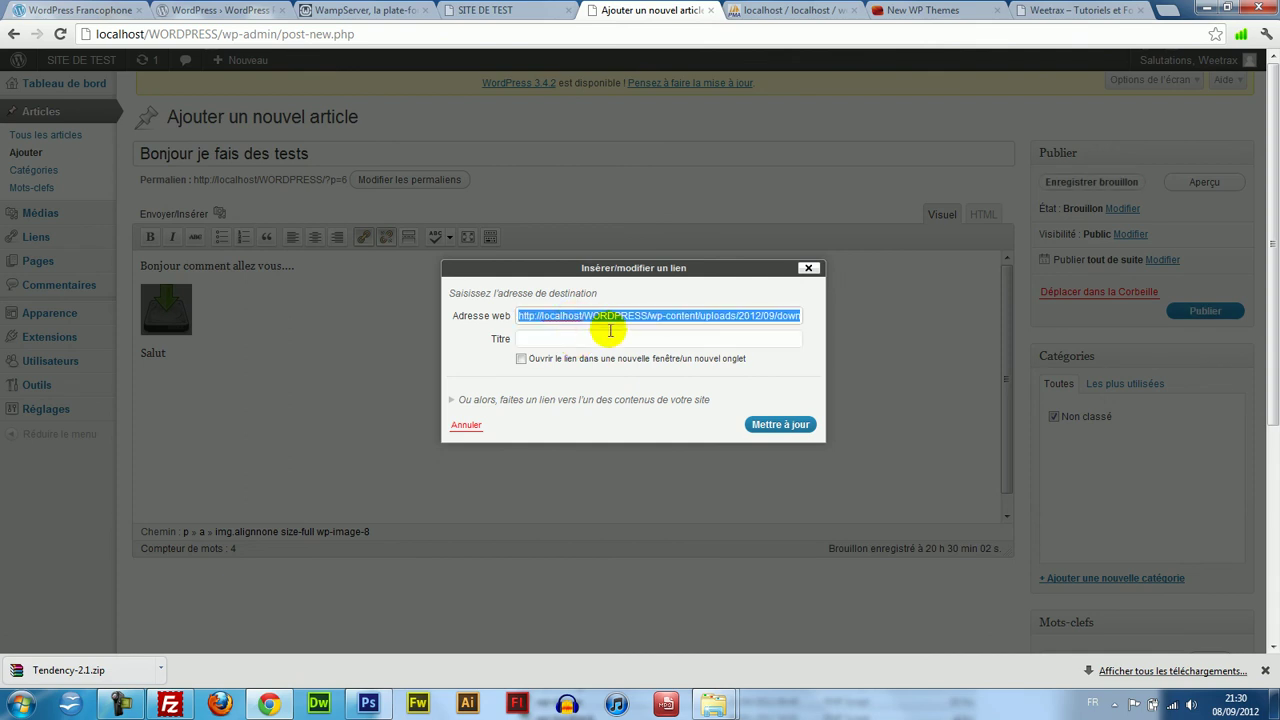
type("http://weetrax.com")
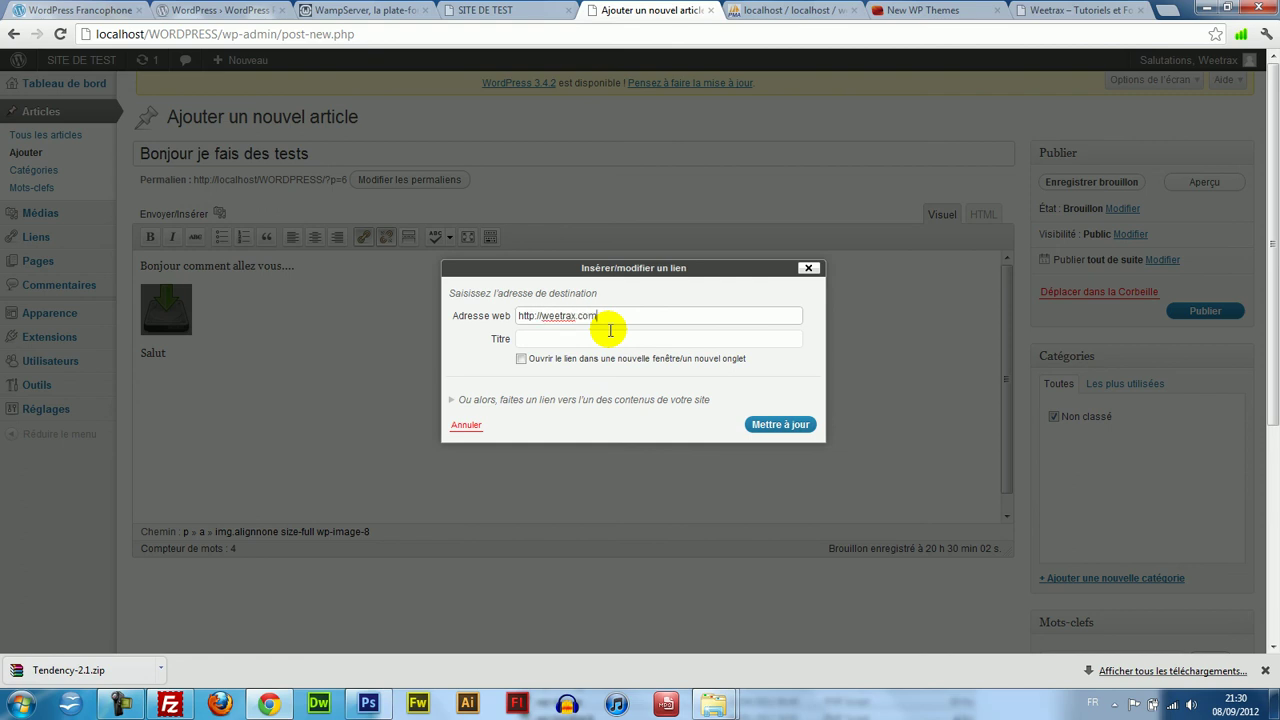
key("Tab")
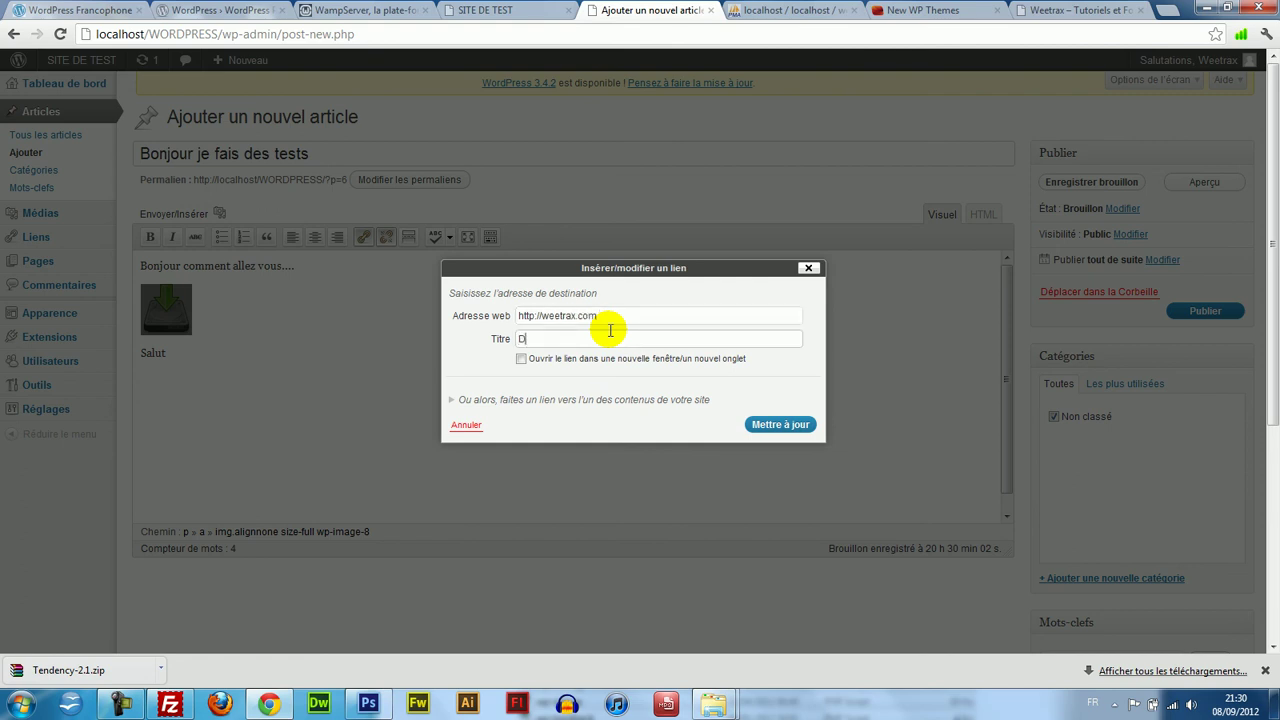
type("Download")
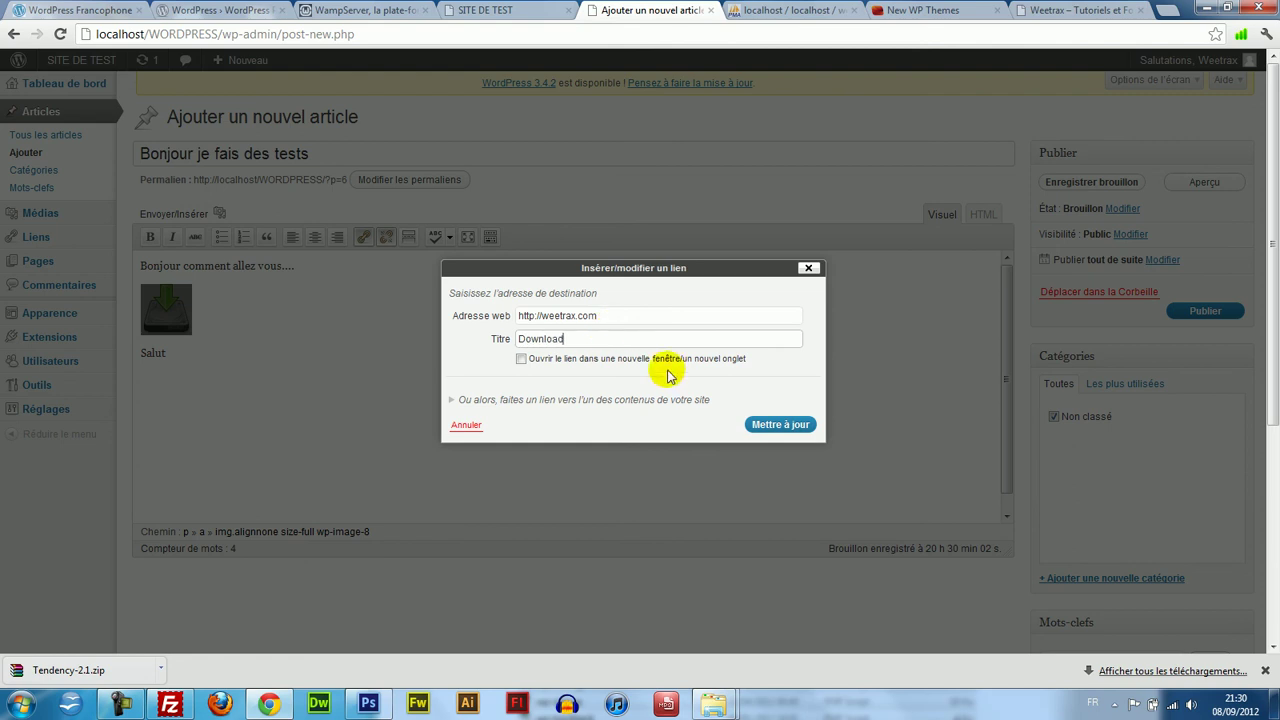
left_click(761, 423)
left_click(324, 350)
mouse_move(1270, 407)
left_mouse_down()
mouse_move(1274, 440)
mouse_move(1266, 429)
left_mouse_up()
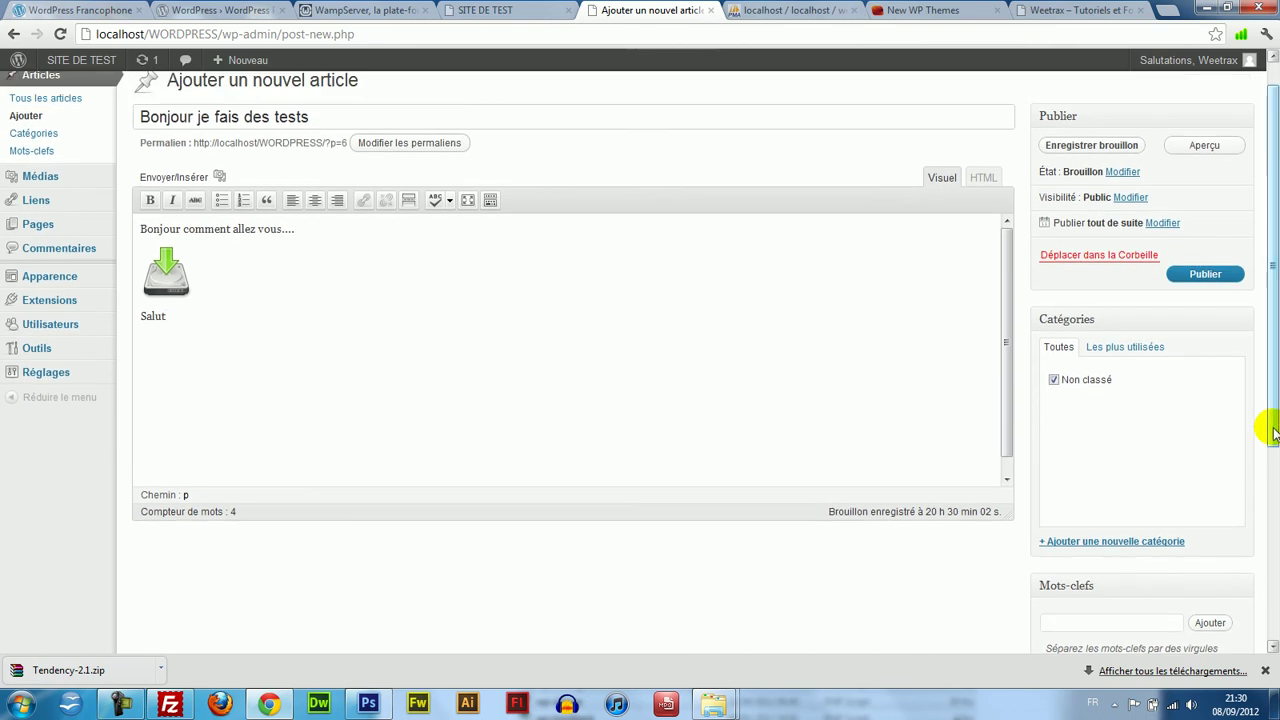
Publish 'Bonjour je fais des tests' and reload the front page to see it.
left_click(1232, 276)
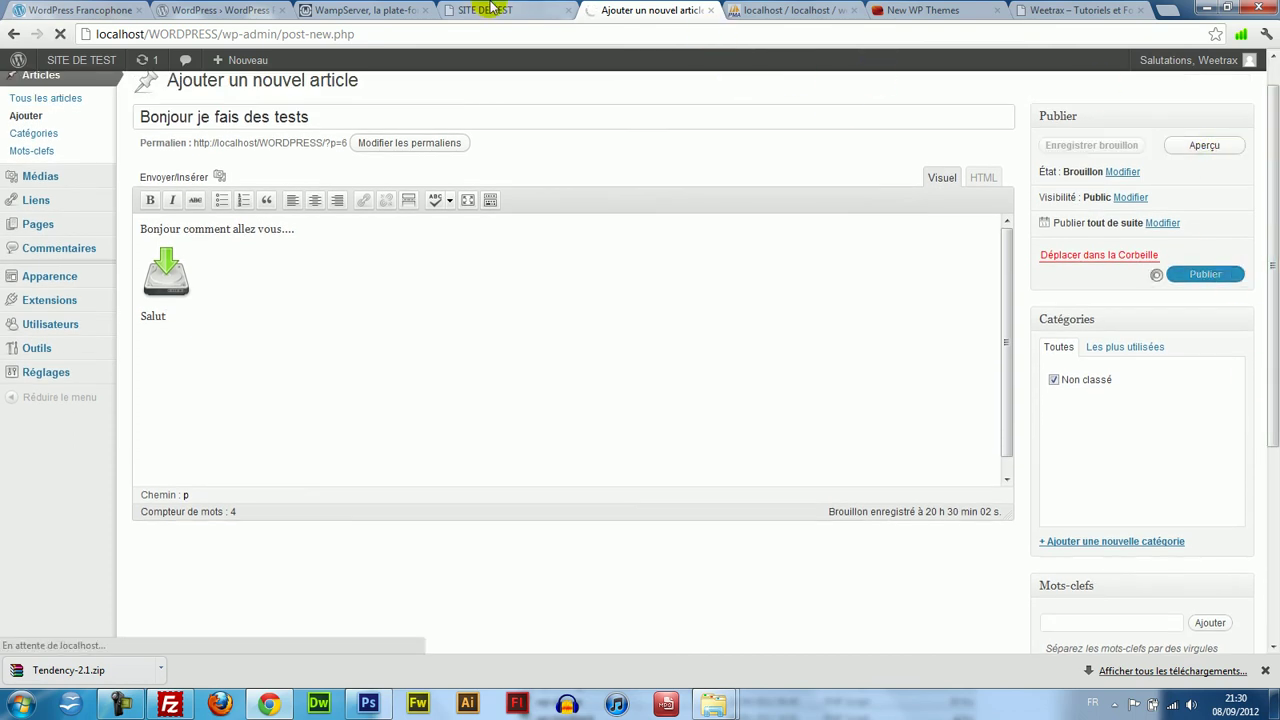
left_click(492, 8)
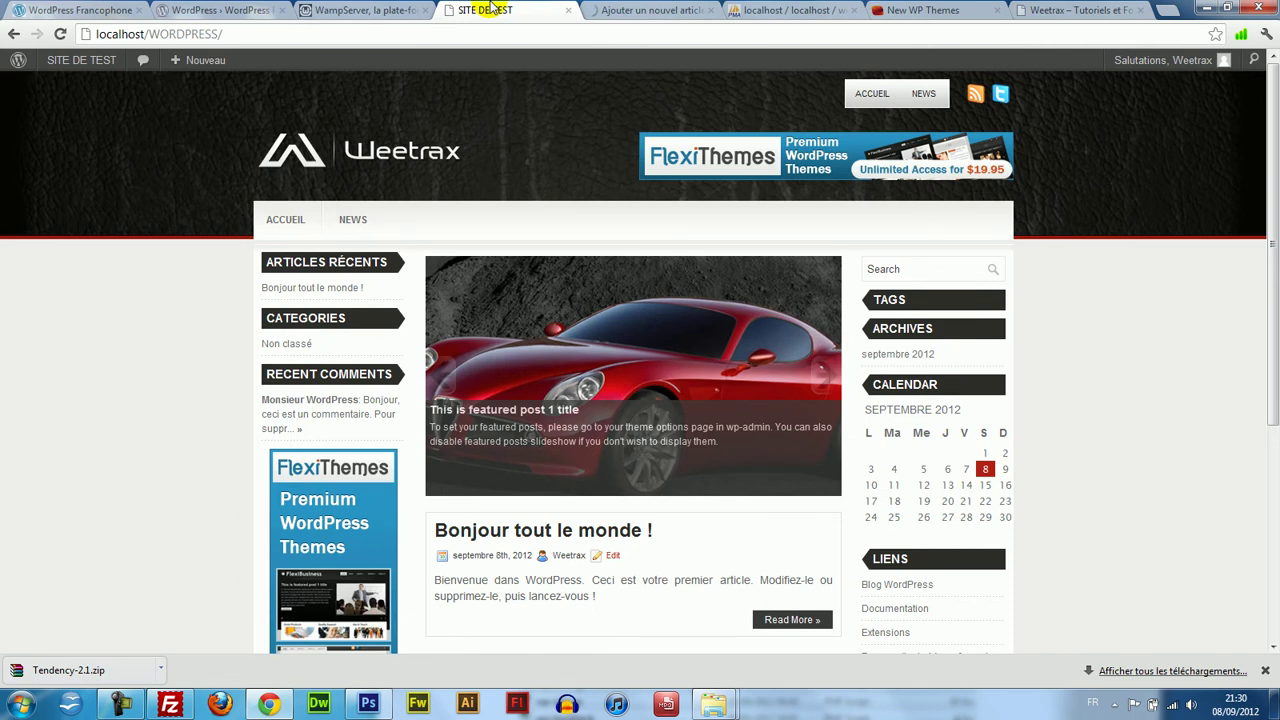
key("F5")
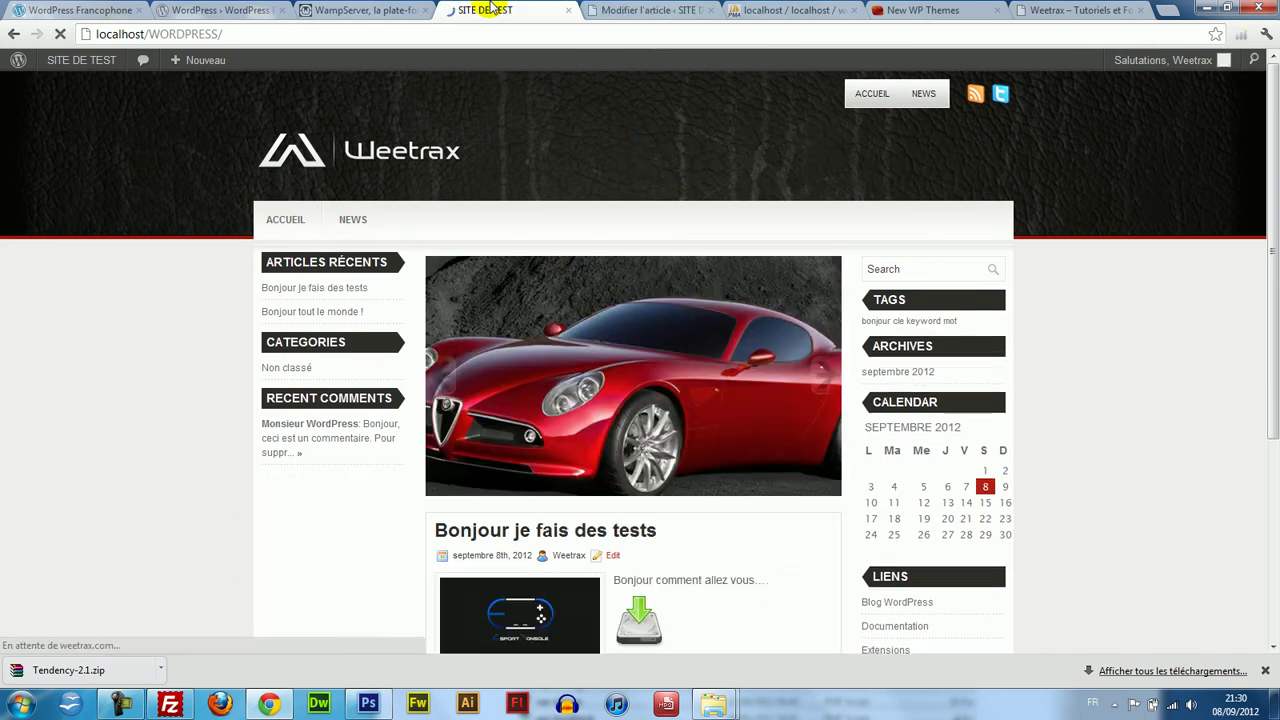
left_click_drag(1272, 220, 1268, 423)
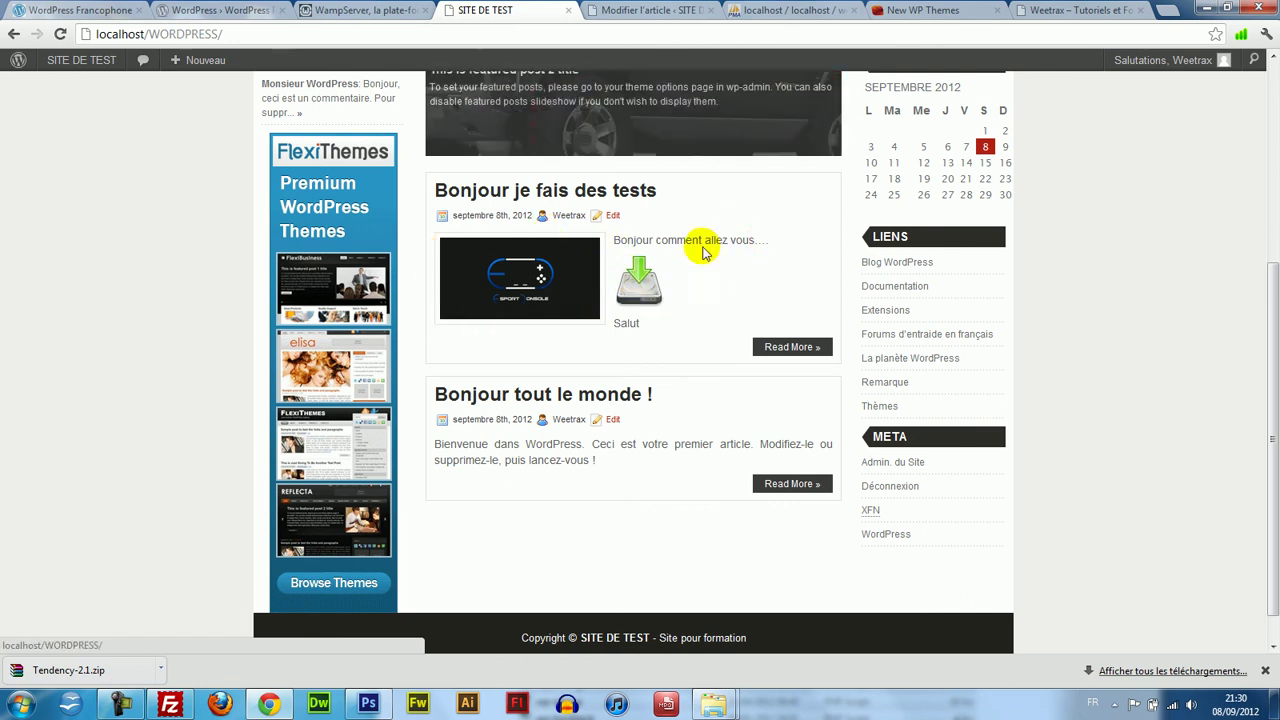
Confirm the post's download image opens weetrax.com, then return to the post editor.
left_click(632, 294)
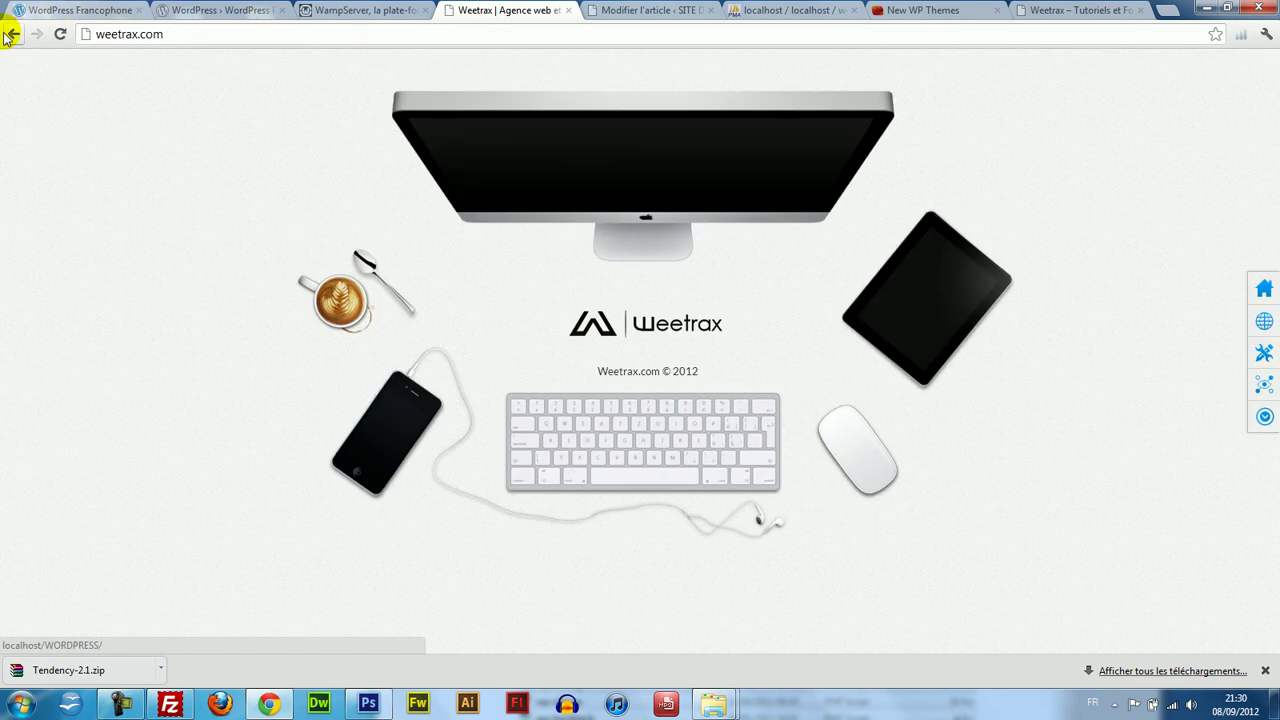
left_click(14, 34)
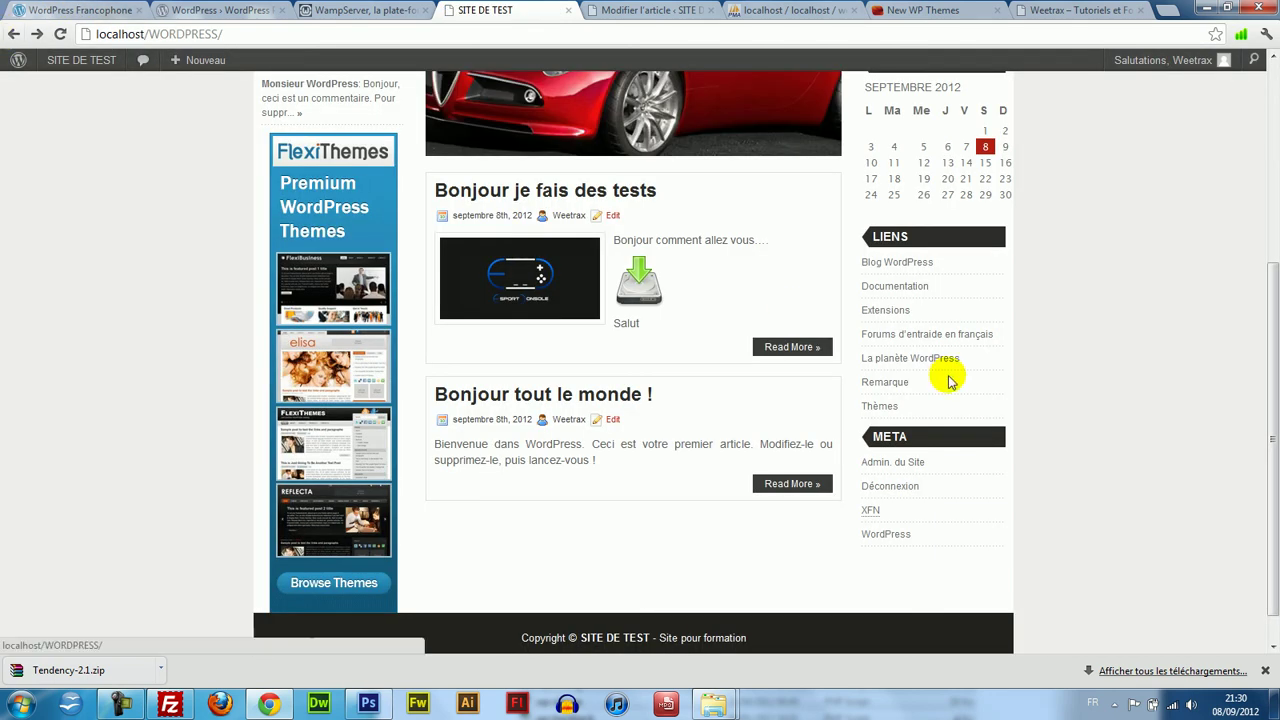
scroll(1268, 394, "up", 5)
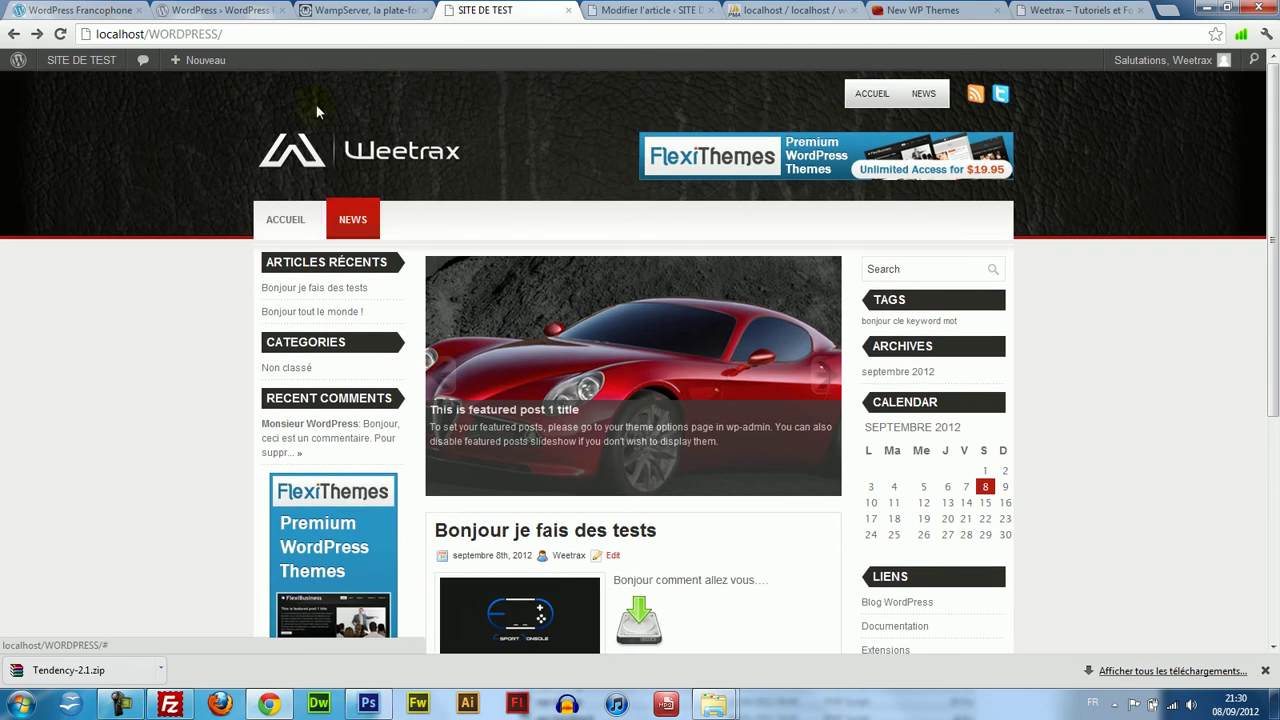
left_click(390, 10)
left_click(280, 10)
left_click(500, 10)
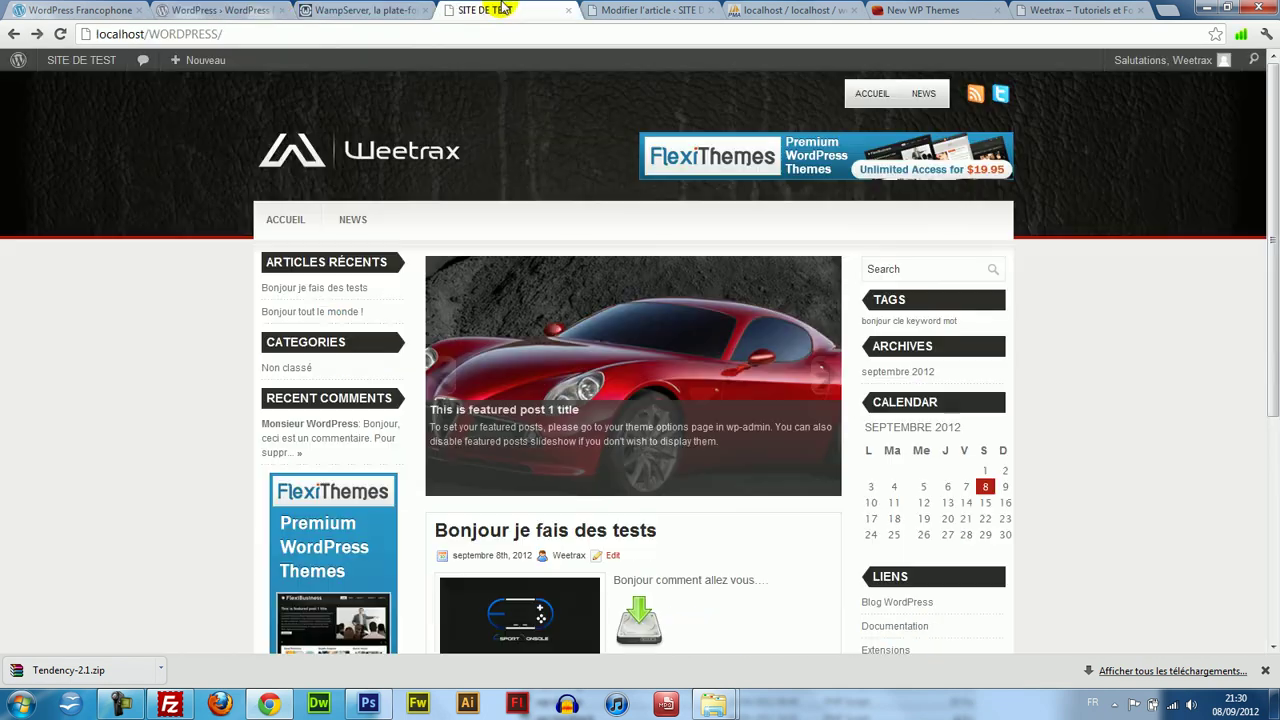
left_click(645, 10)
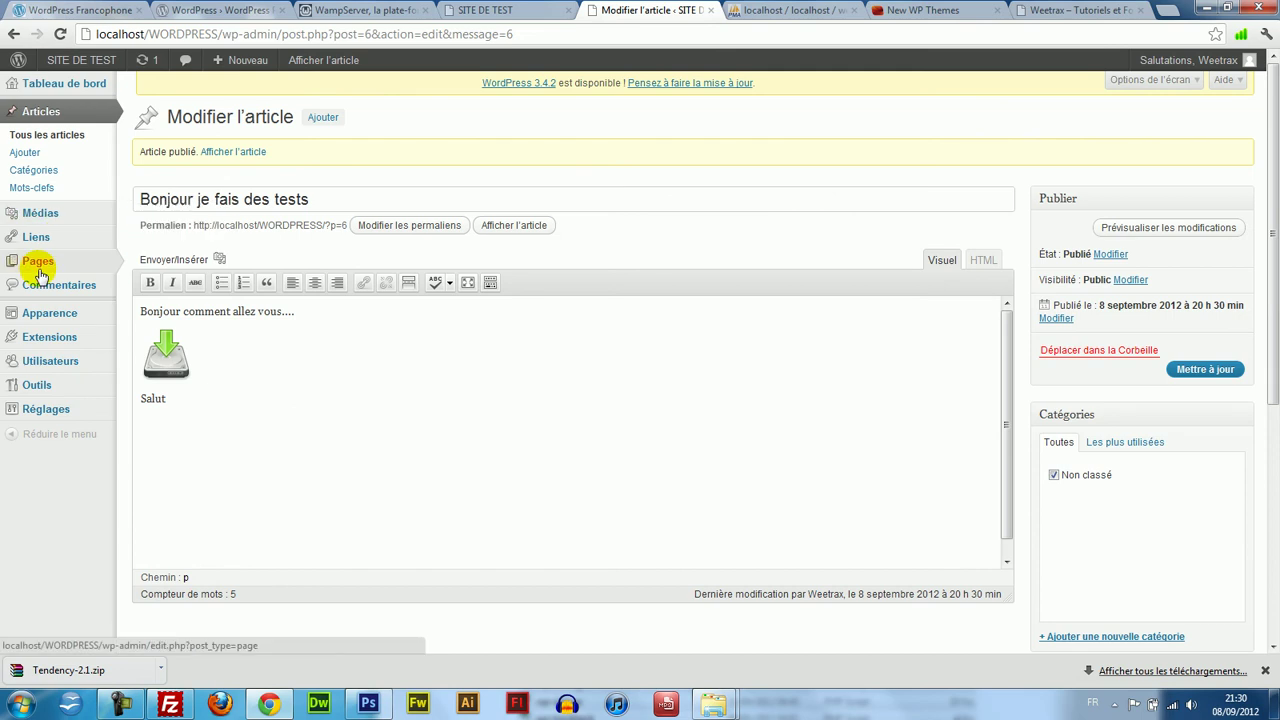
Create a new page titled 'Contact' with no parent page.
left_click(38, 262)
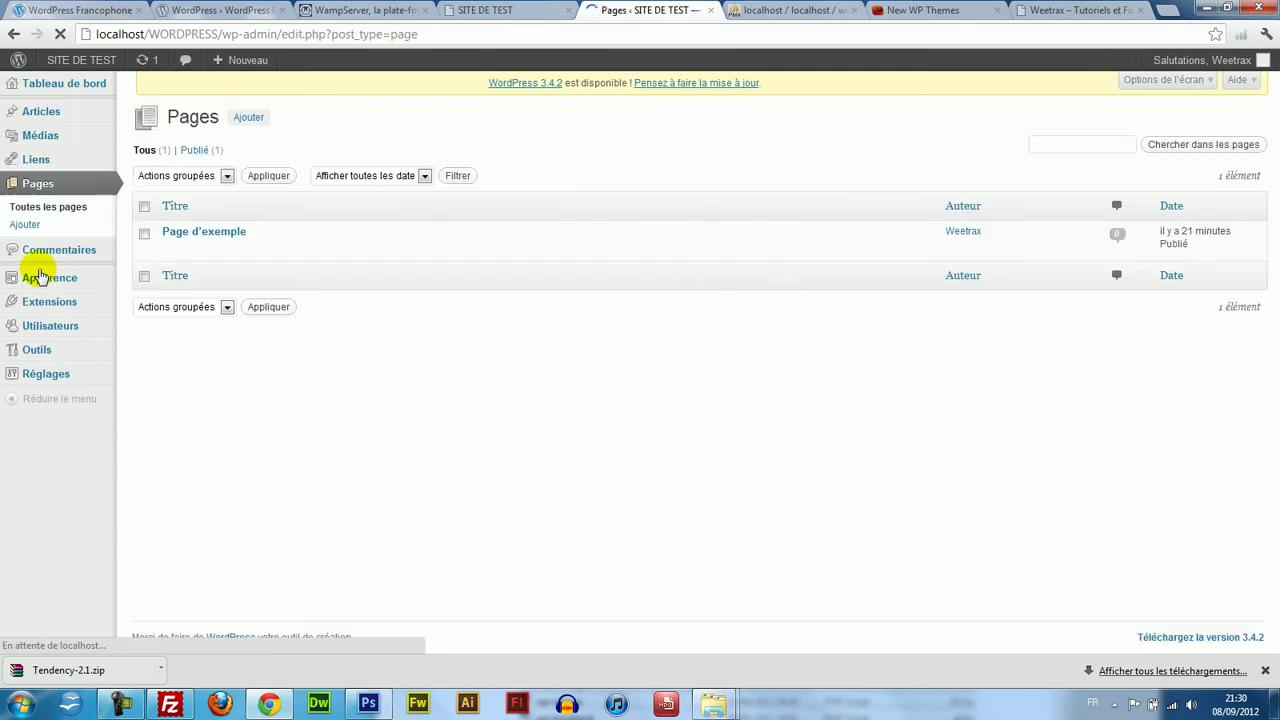
mouse_move(172, 243)
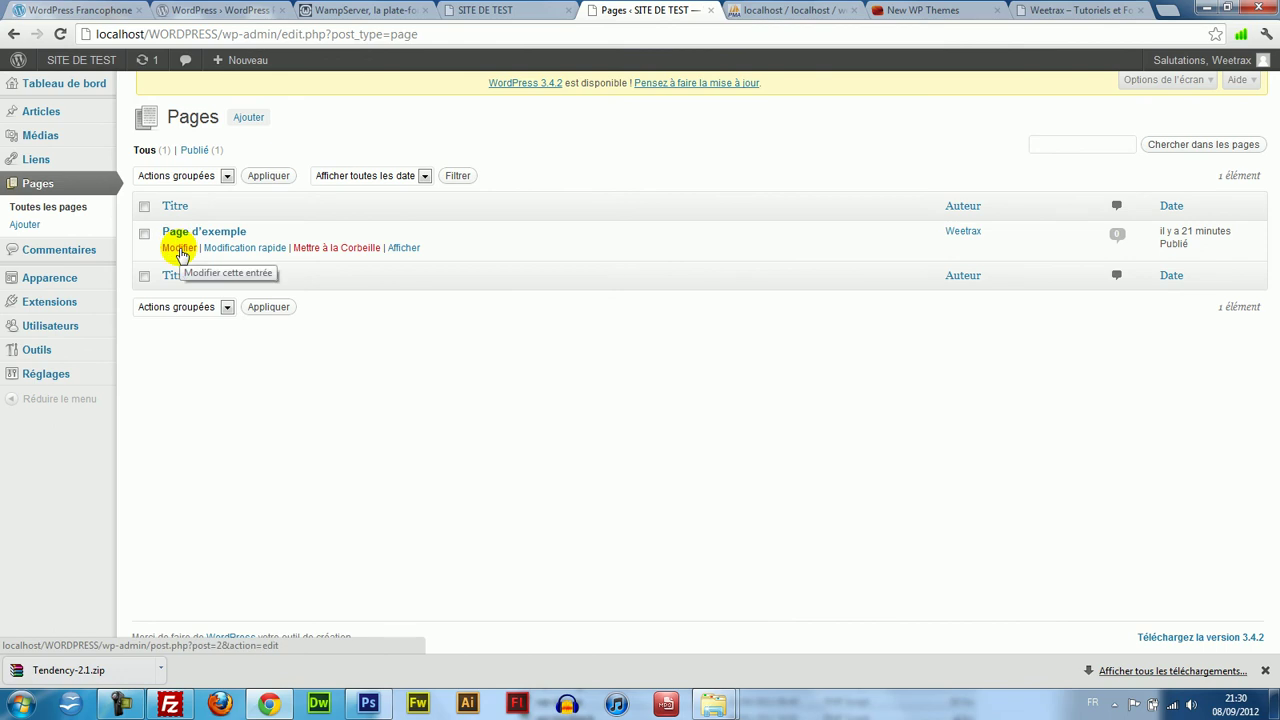
left_click(250, 117)
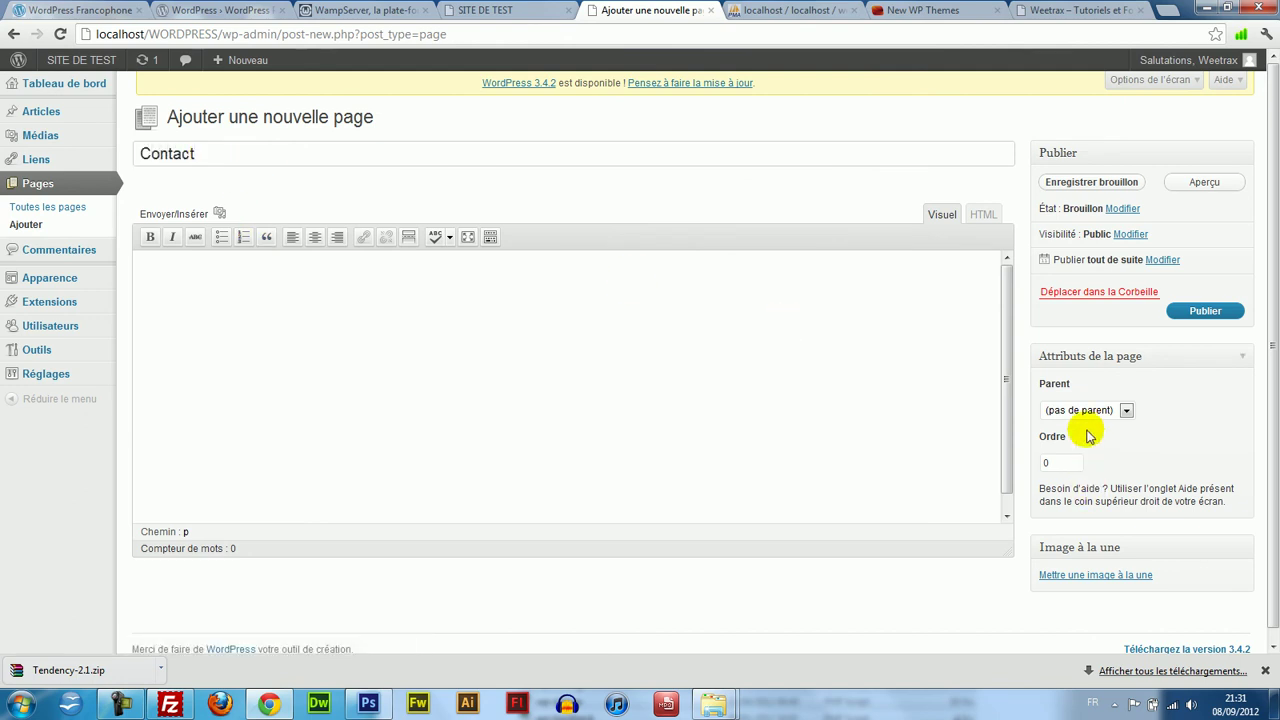
left_click(1089, 411)
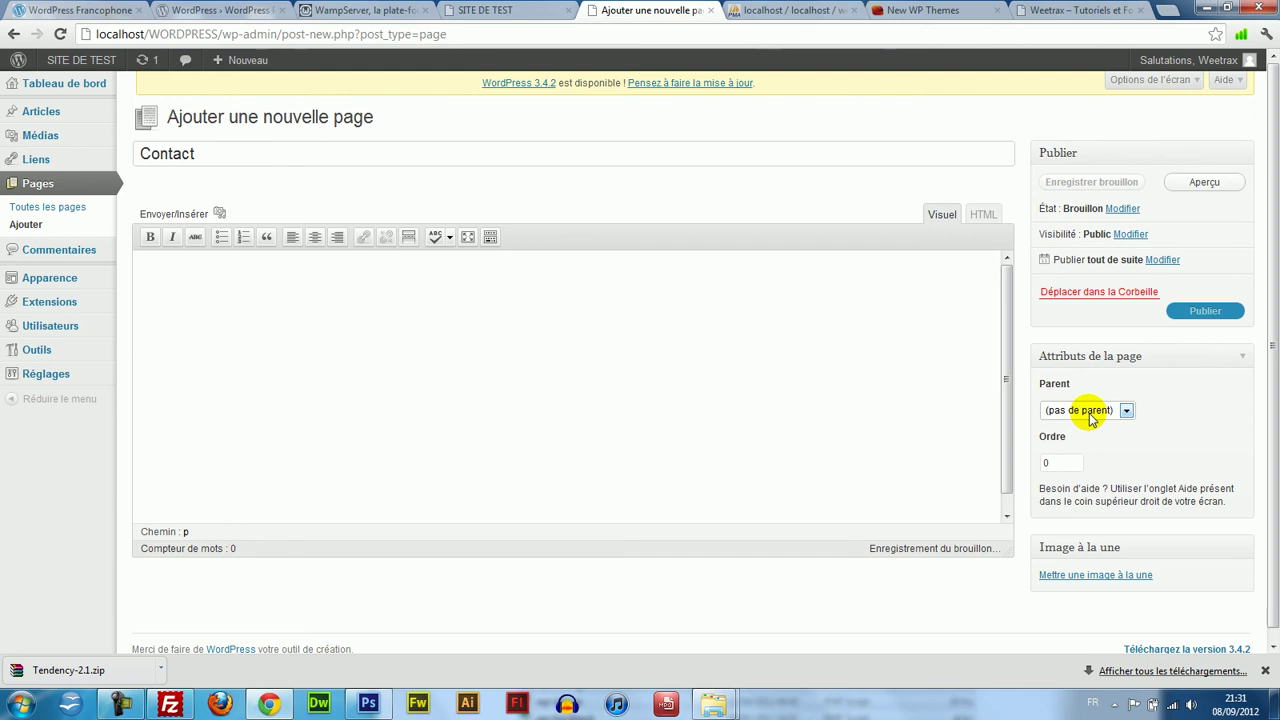
left_click(1089, 413)
left_click(1093, 428)
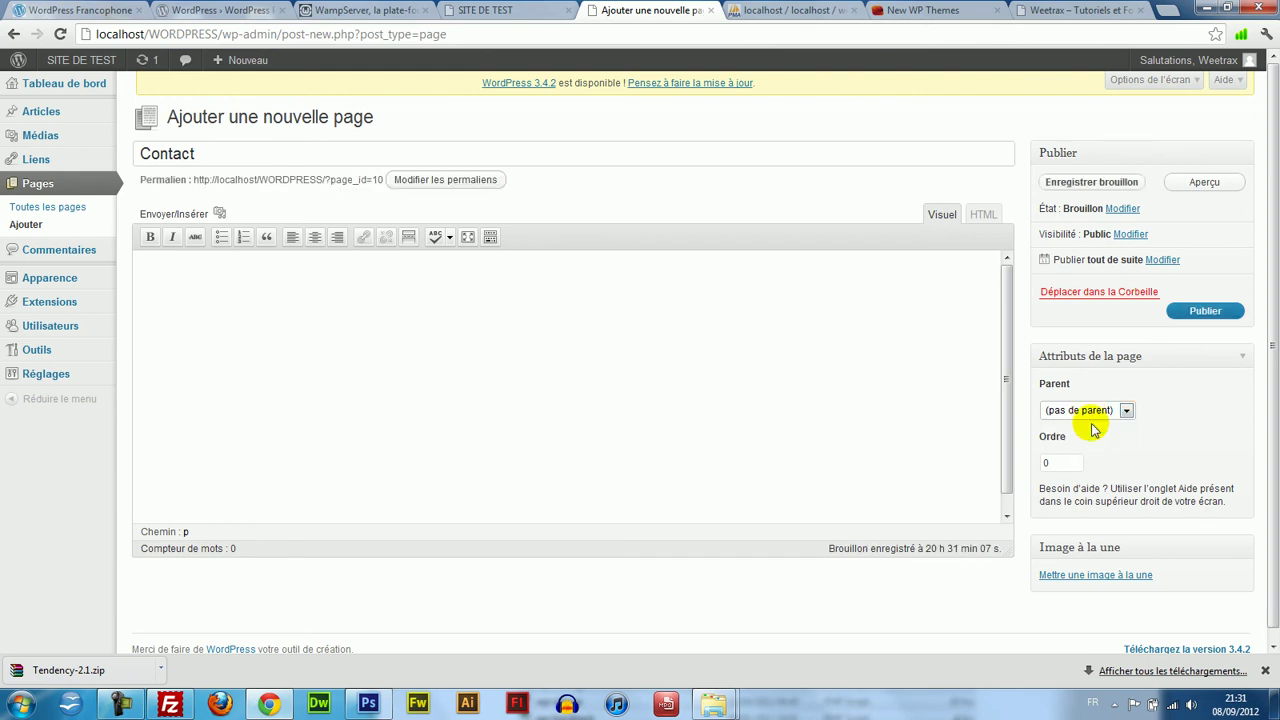
left_click(1092, 410)
left_click(1165, 414)
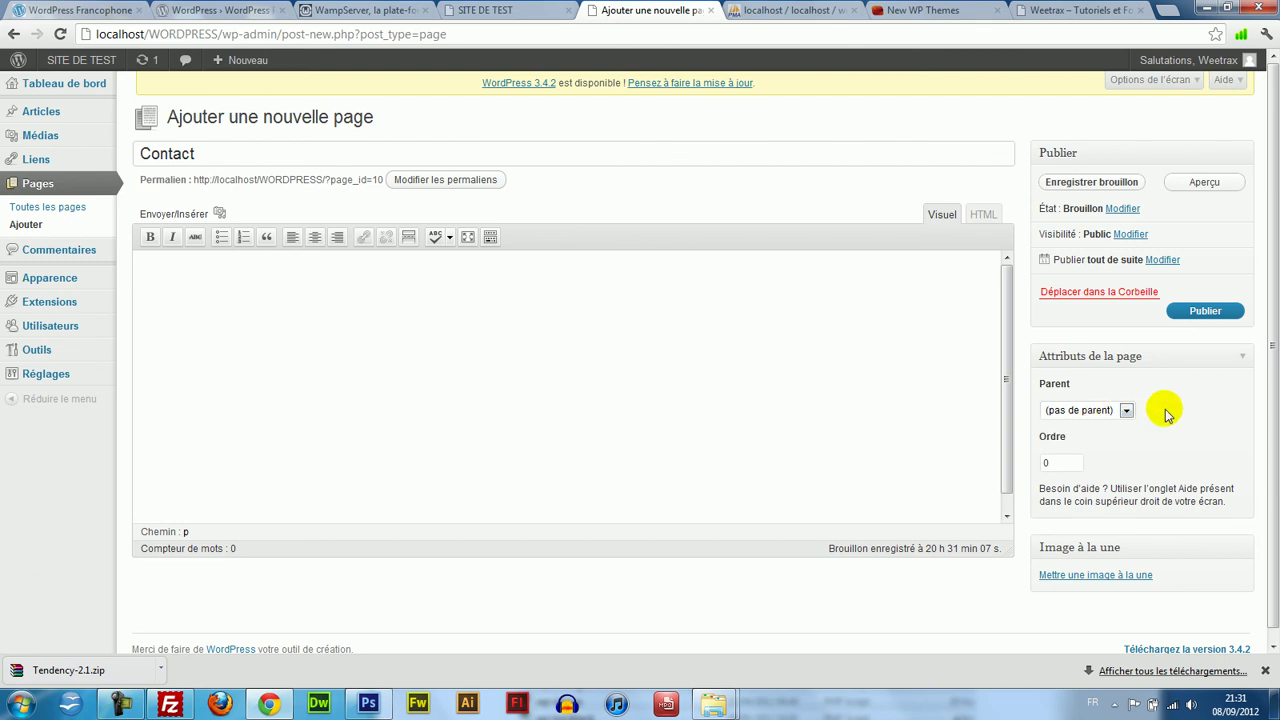
Write a contact-me line with the contact e-mail address and publish the Contact page.
scroll(1255, 320, "down", 1)
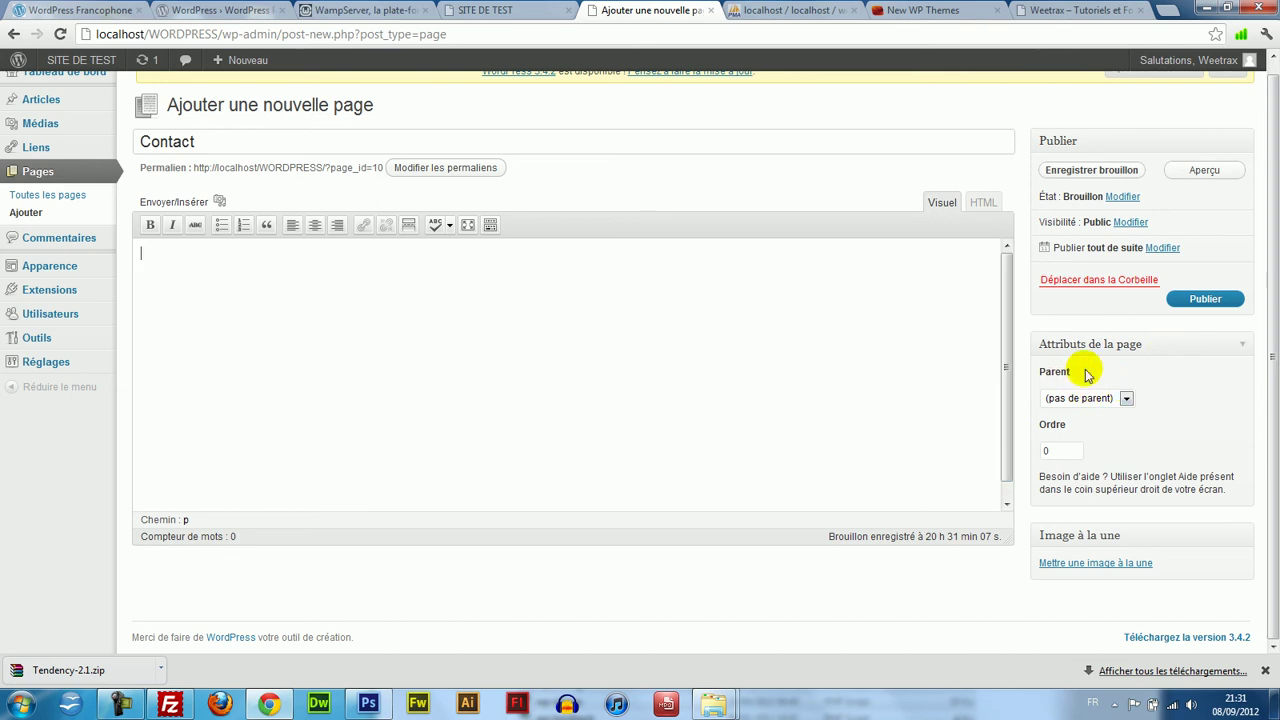
mouse_move(1274, 256)
left_mouse_down()
mouse_move(1275, 191)
mouse_move(1277, 252)
left_mouse_up()
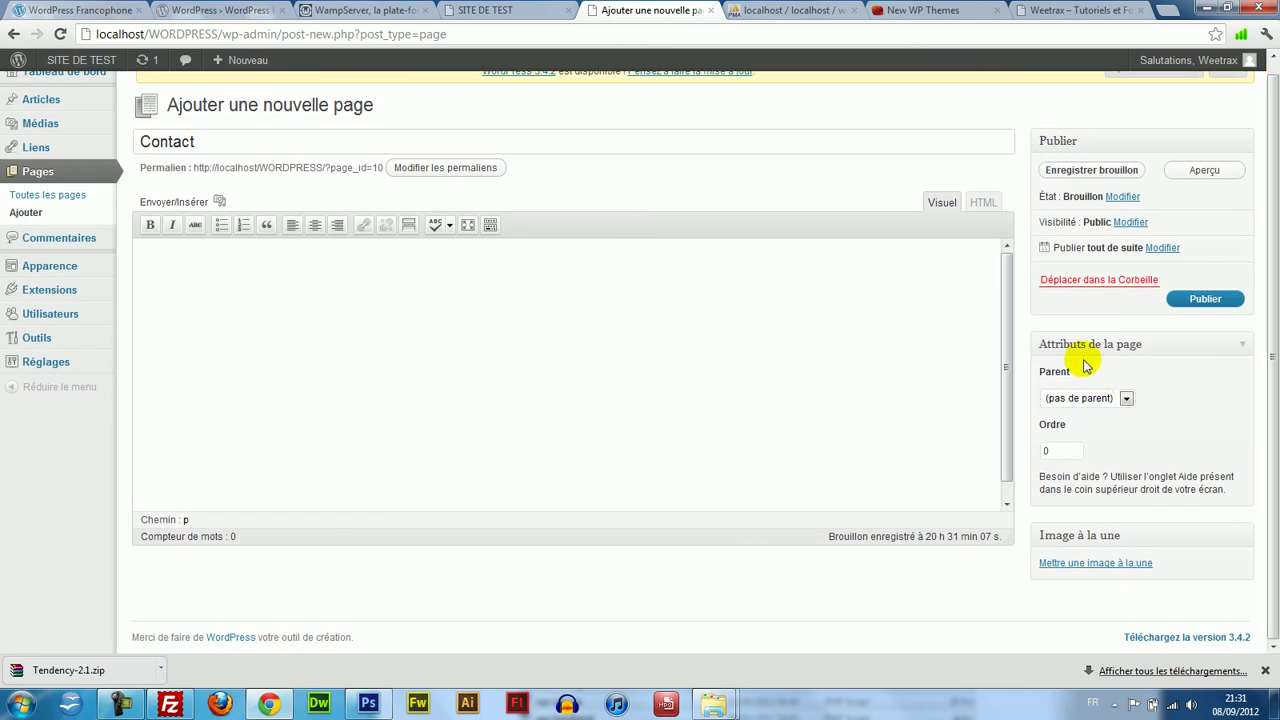
left_click_drag(1275, 331, 1277, 270)
scroll(1263, 300, "down", 1)
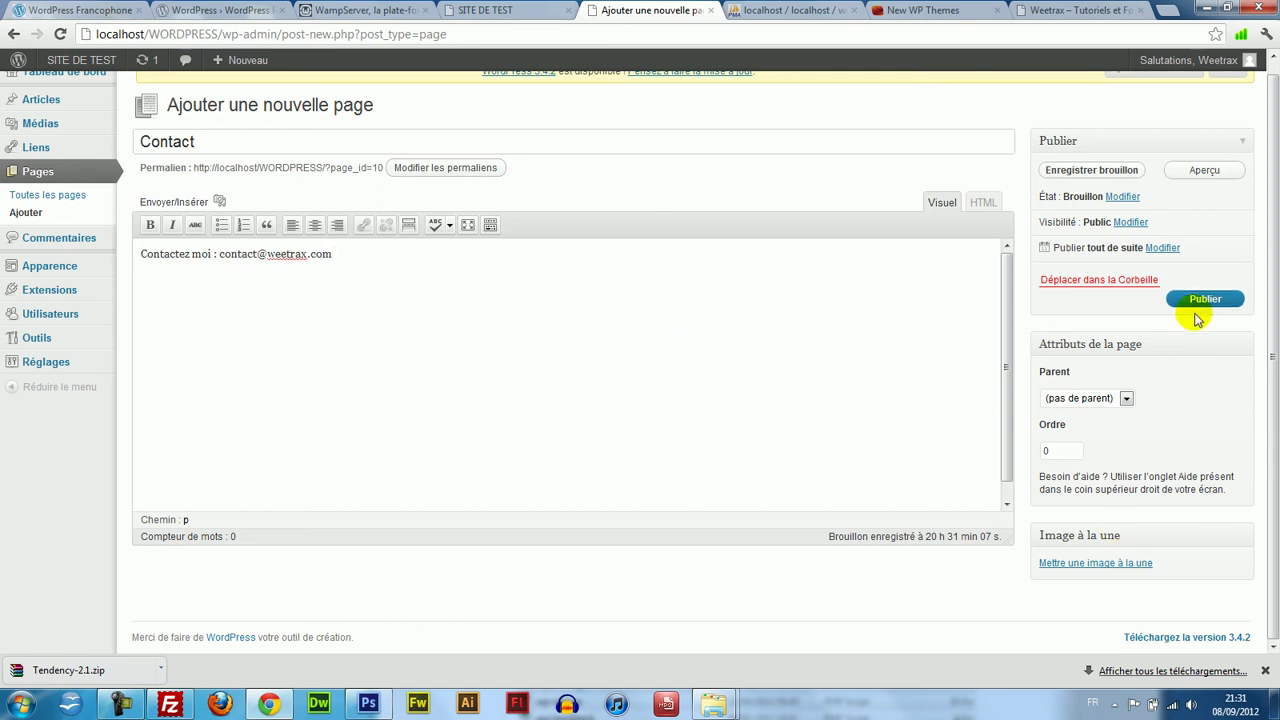
left_click(1231, 299)
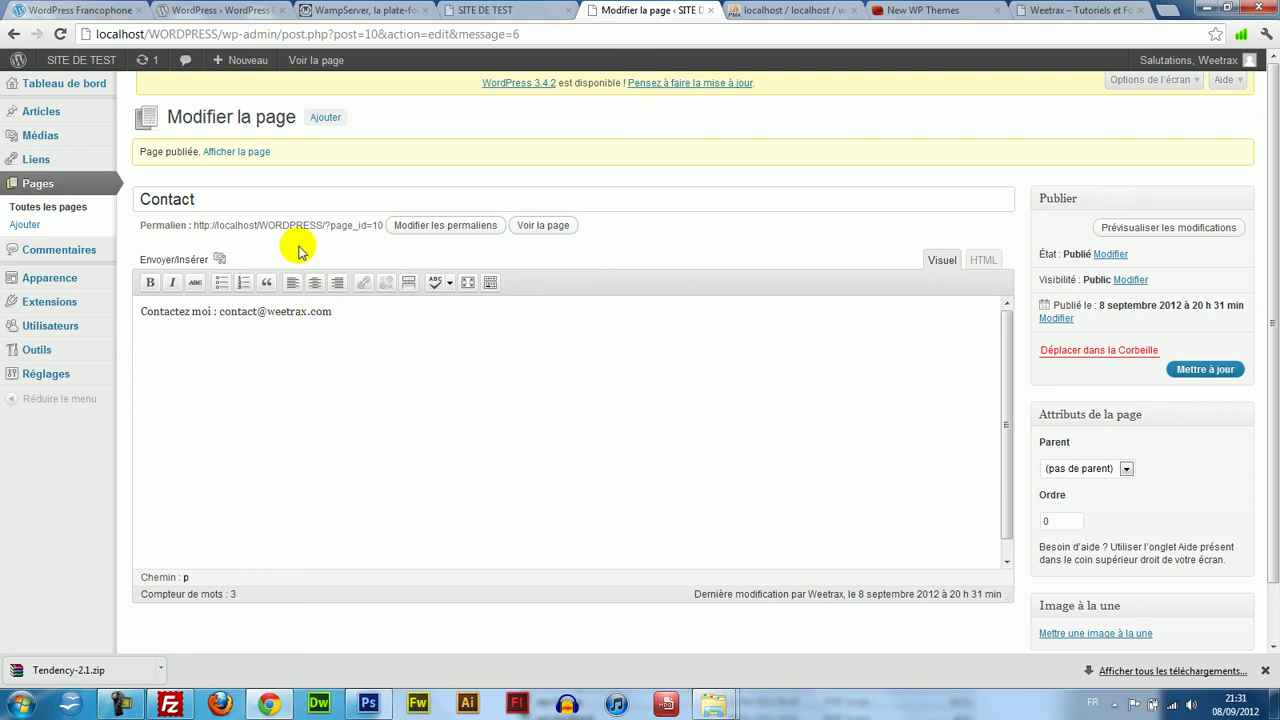
Choose the 'Nom de l'article' (/%postname%/) structure in Options des permaliens.
left_click(445, 225)
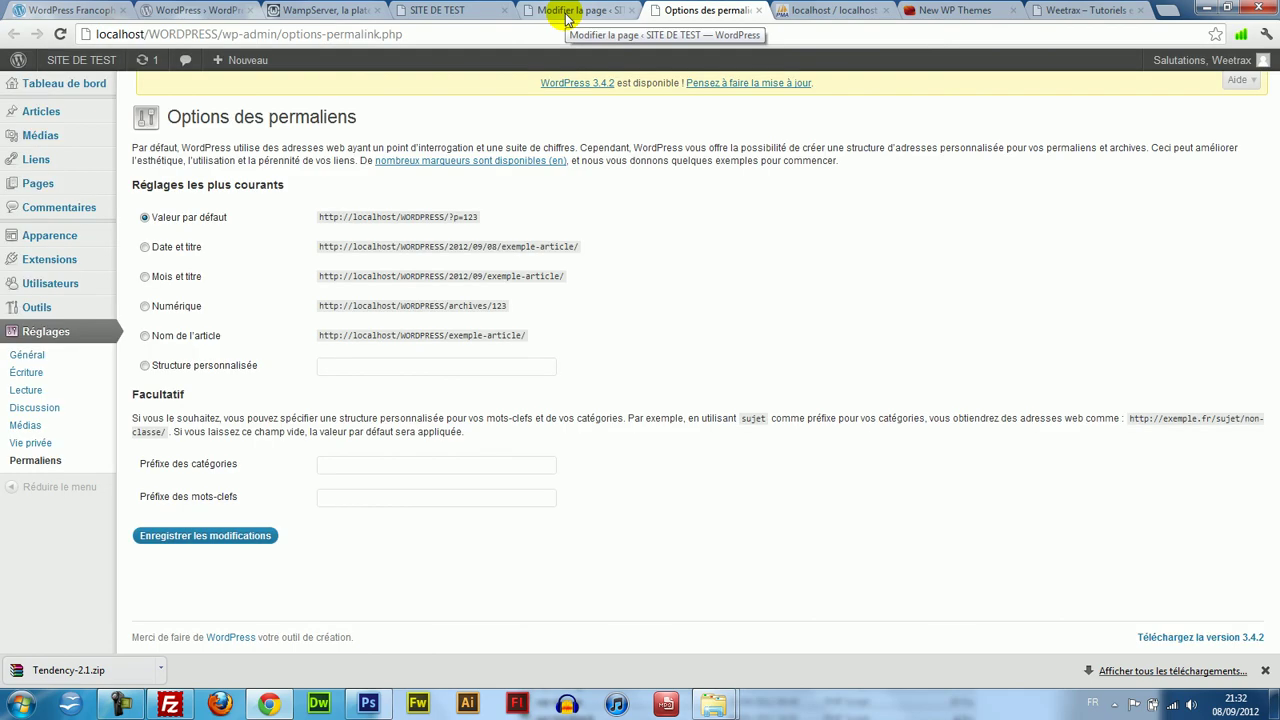
left_click(145, 337)
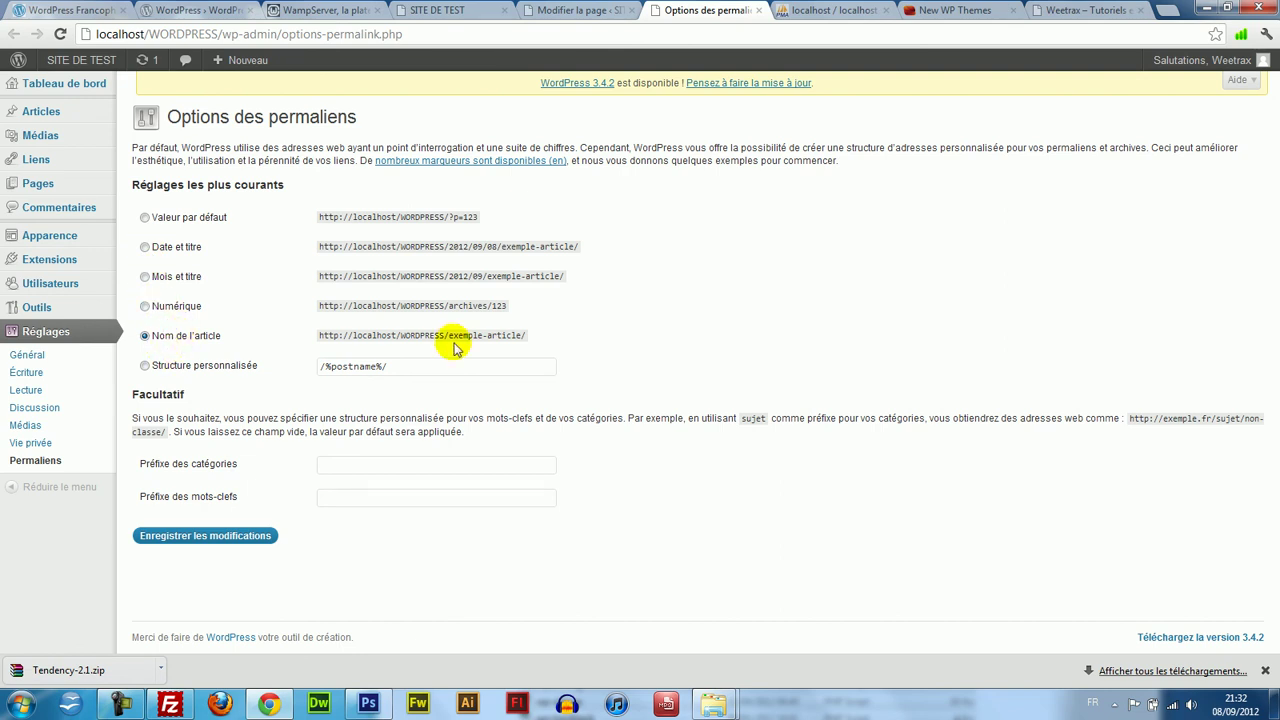
left_click_drag(451, 338, 524, 336)
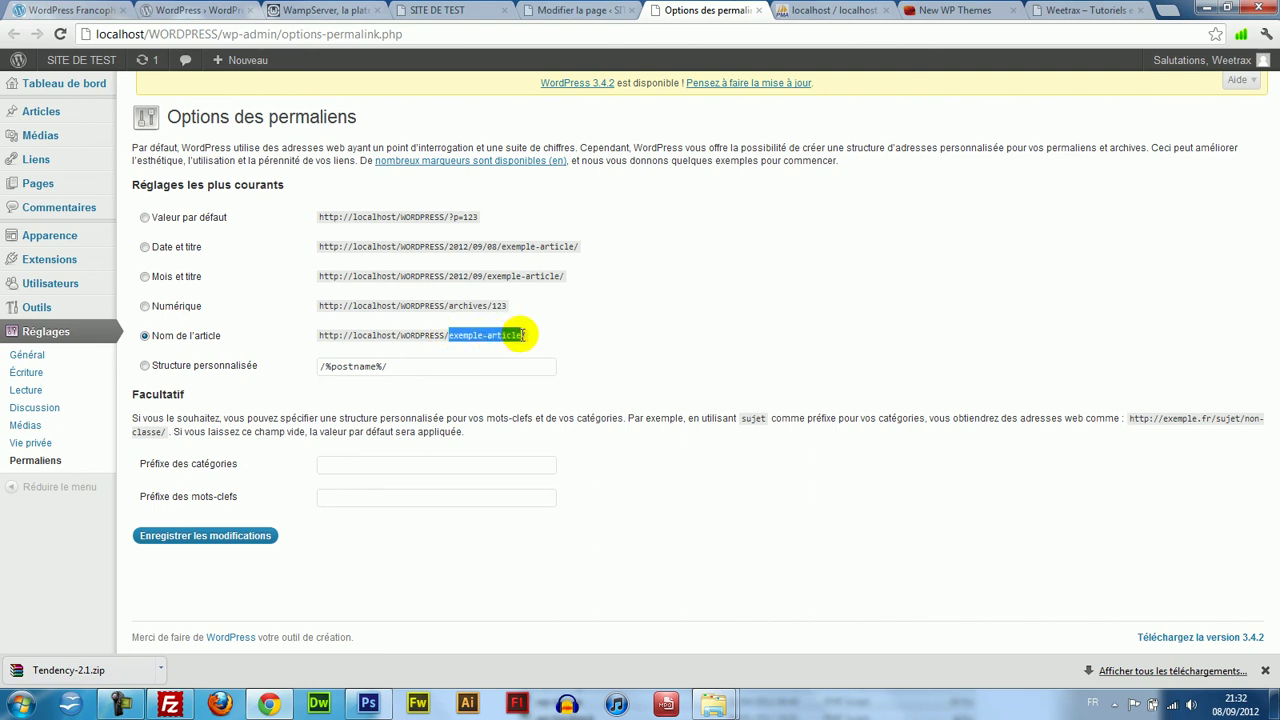
left_click(524, 336)
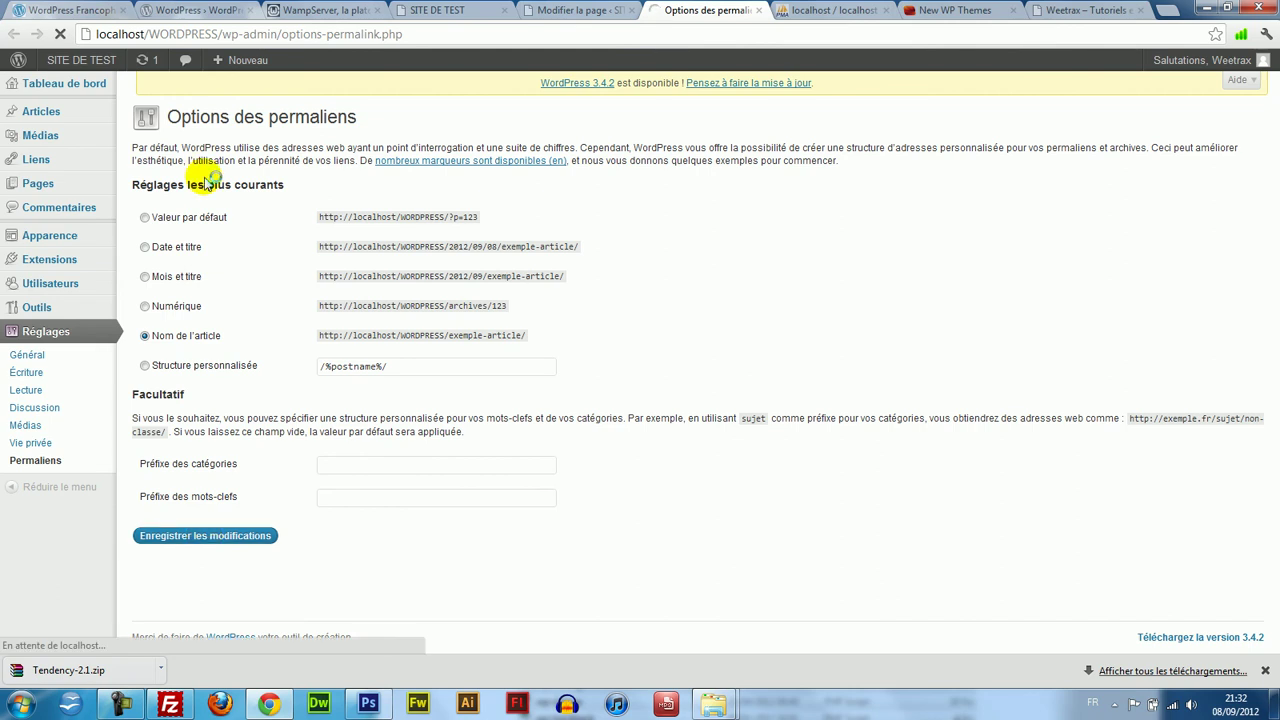
Reload the Contact editor and view the published Contact page at its new contact/ permalink.
left_click(528, 8)
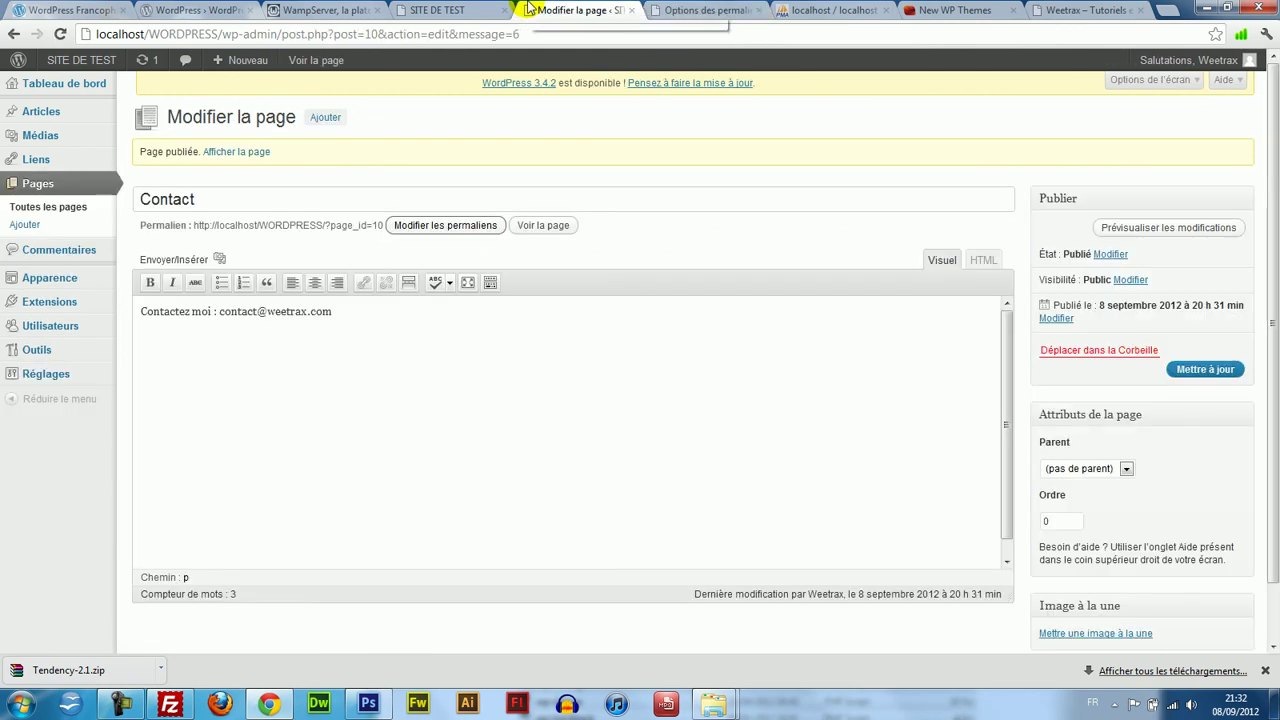
left_click(440, 220)
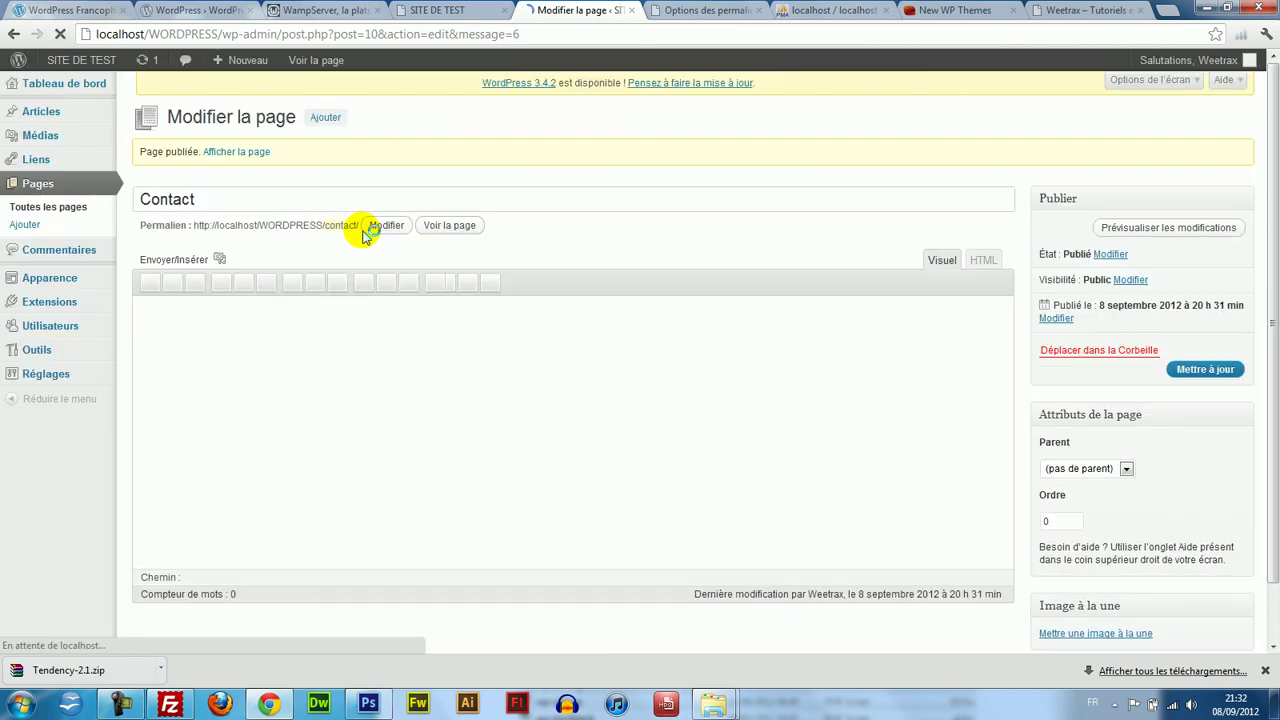
double_click(355, 226)
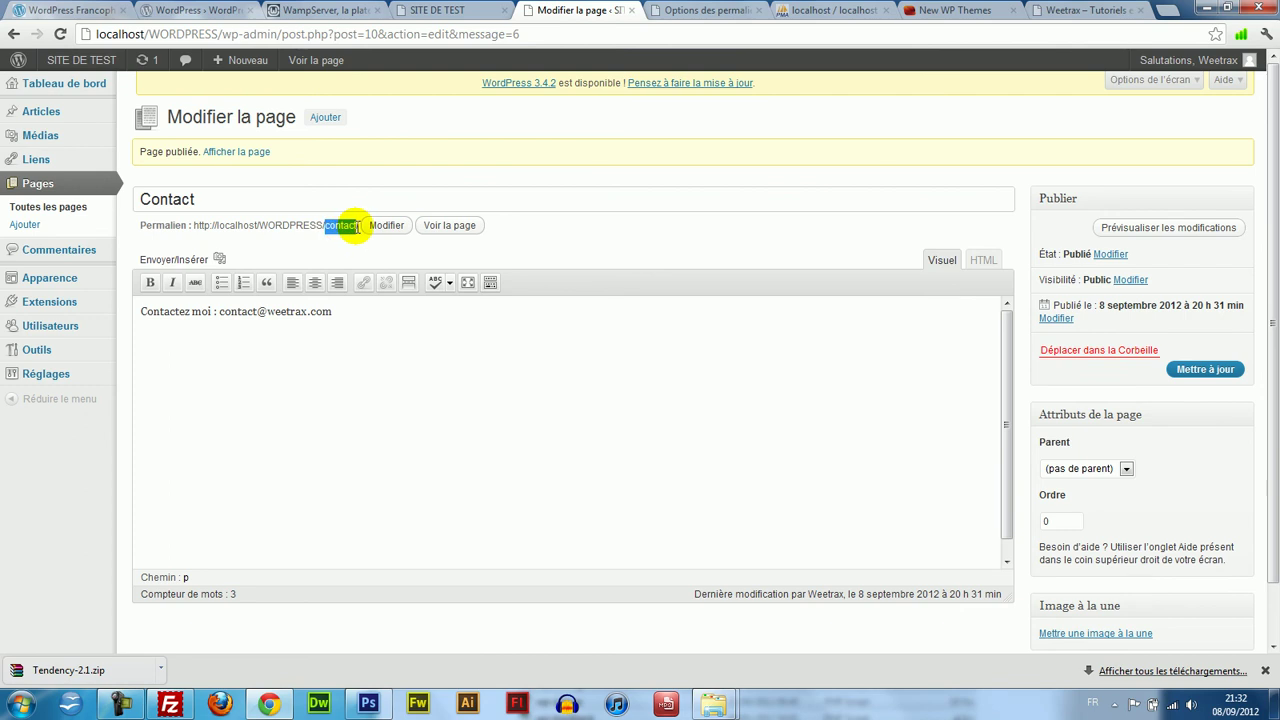
left_click(452, 225)
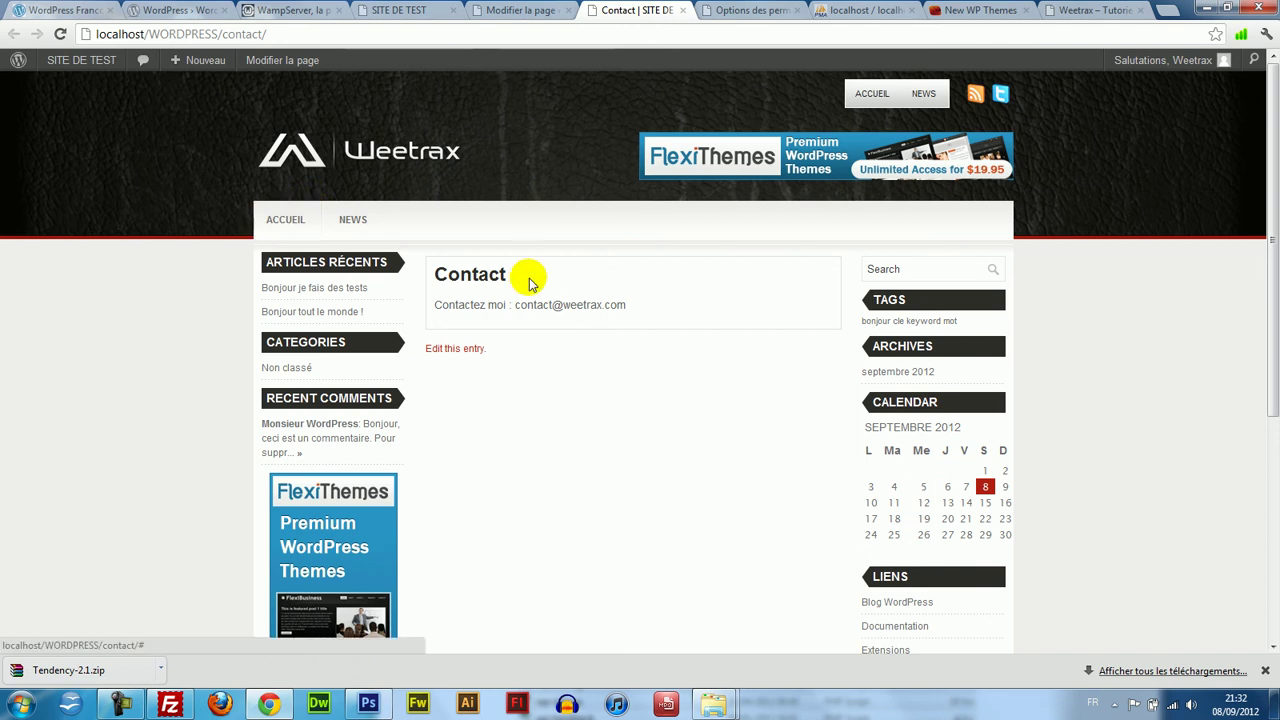
left_click_drag(1272, 70, 1272, 190)
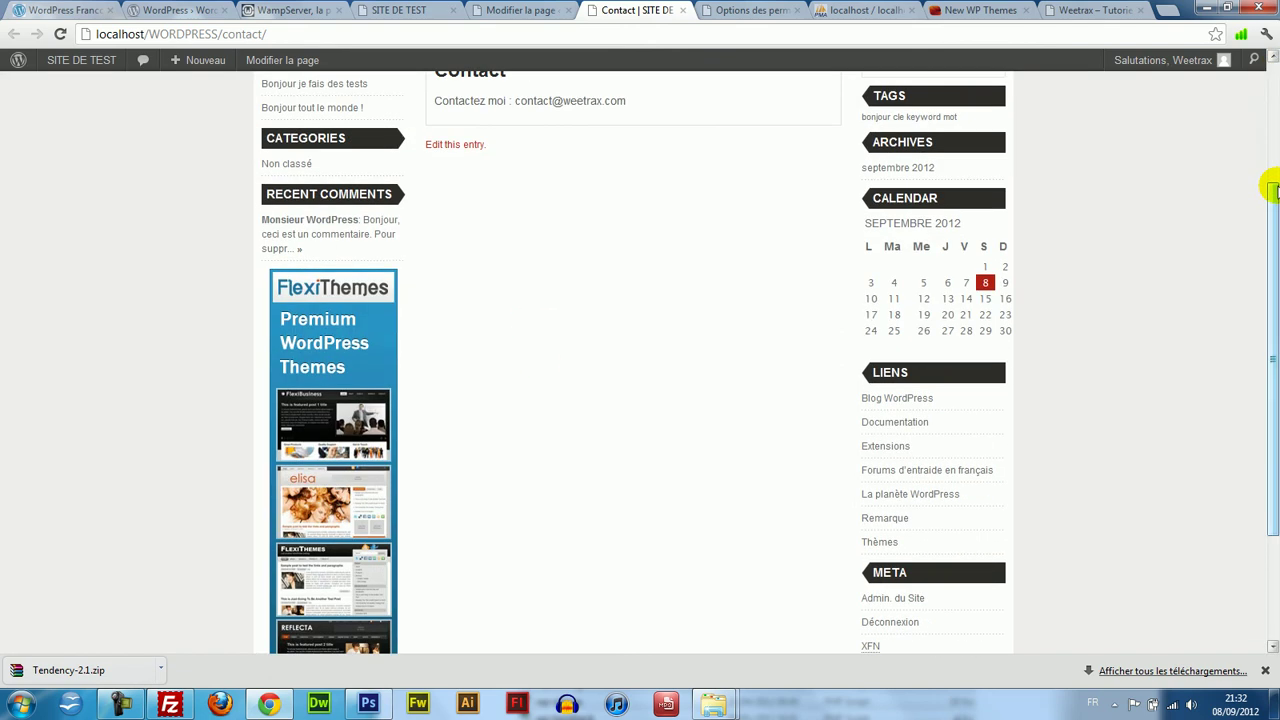
left_click(540, 10)
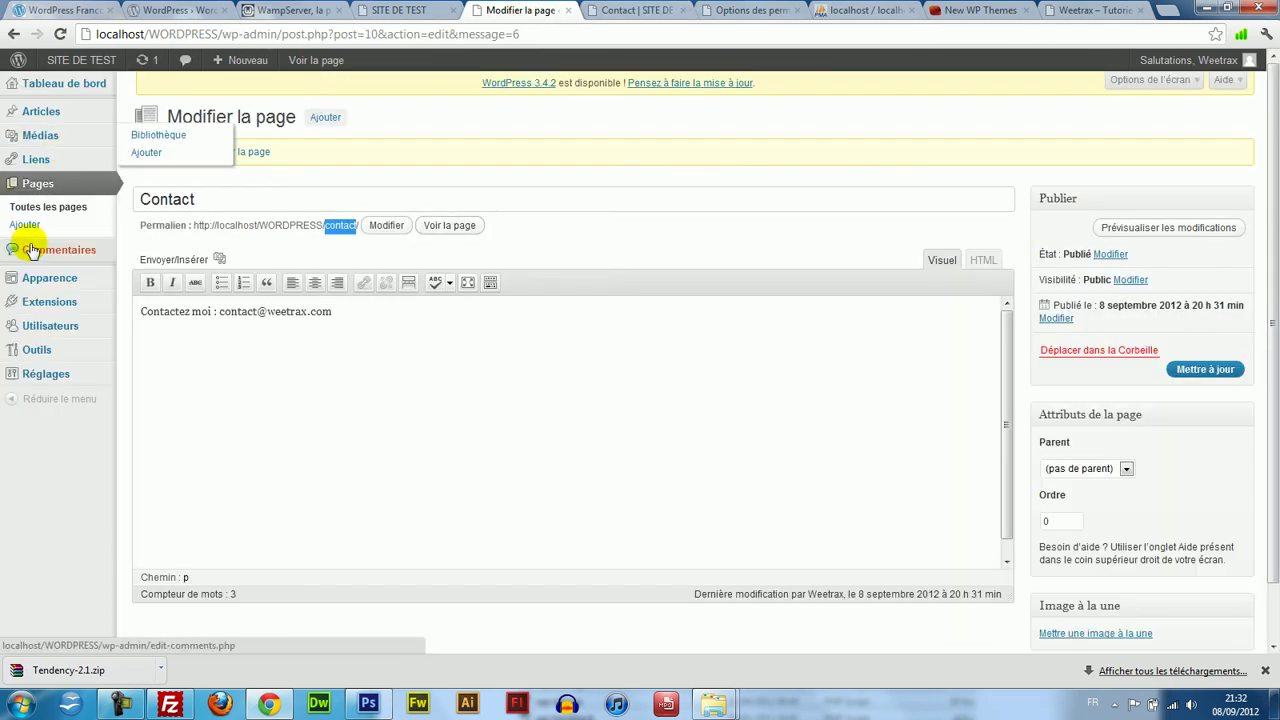
left_click(610, 10)
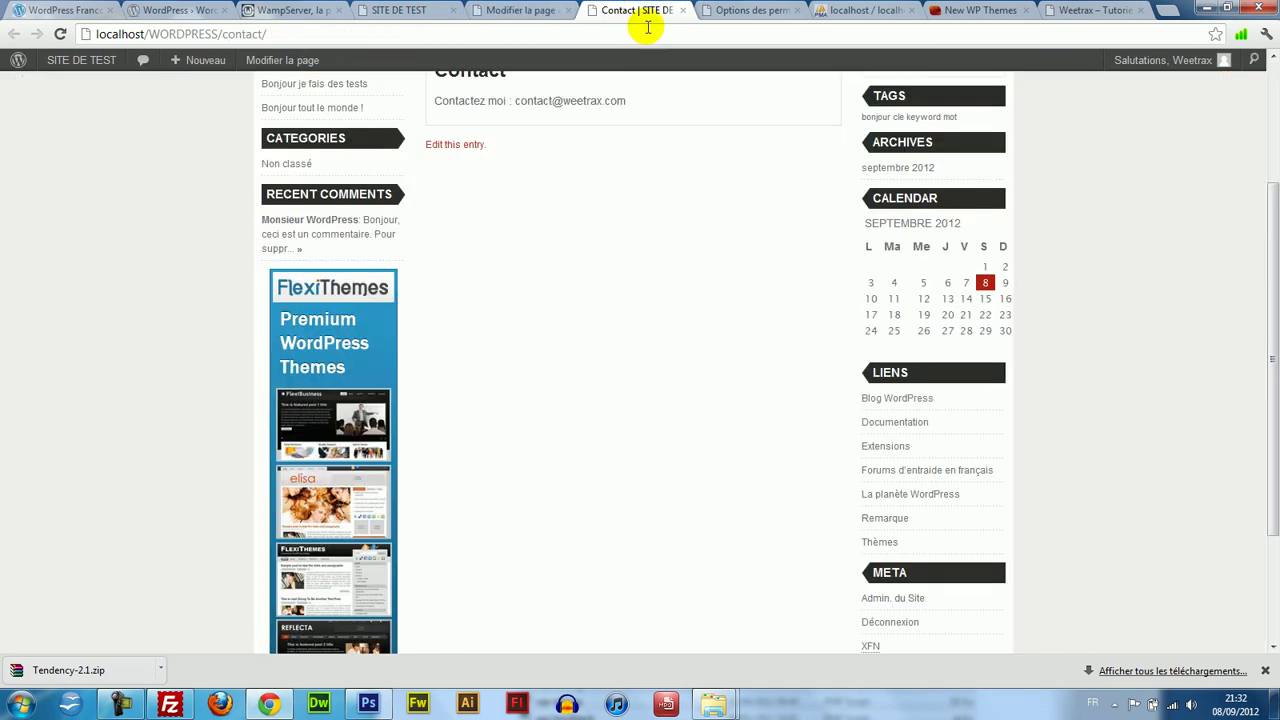
left_click_drag(1266, 251, 1267, 147)
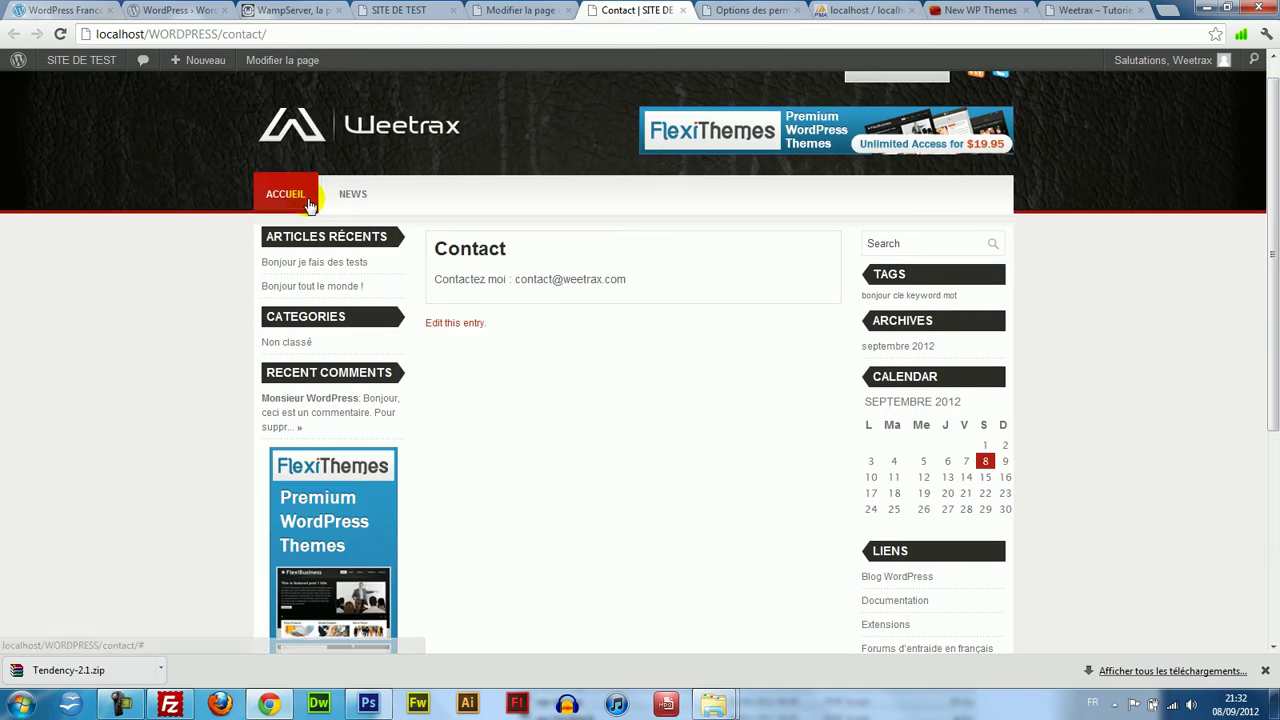
Follow the home link to load the site root with its post listing.
left_click(309, 201)
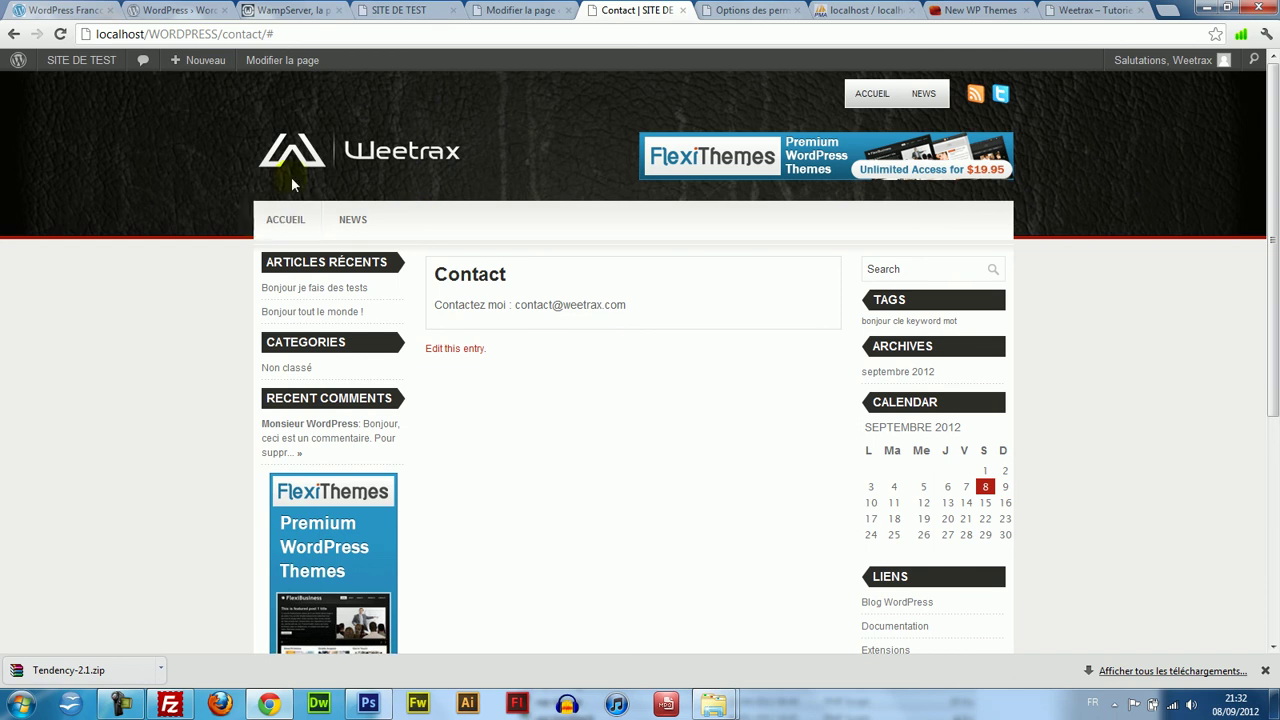
left_click(320, 164)
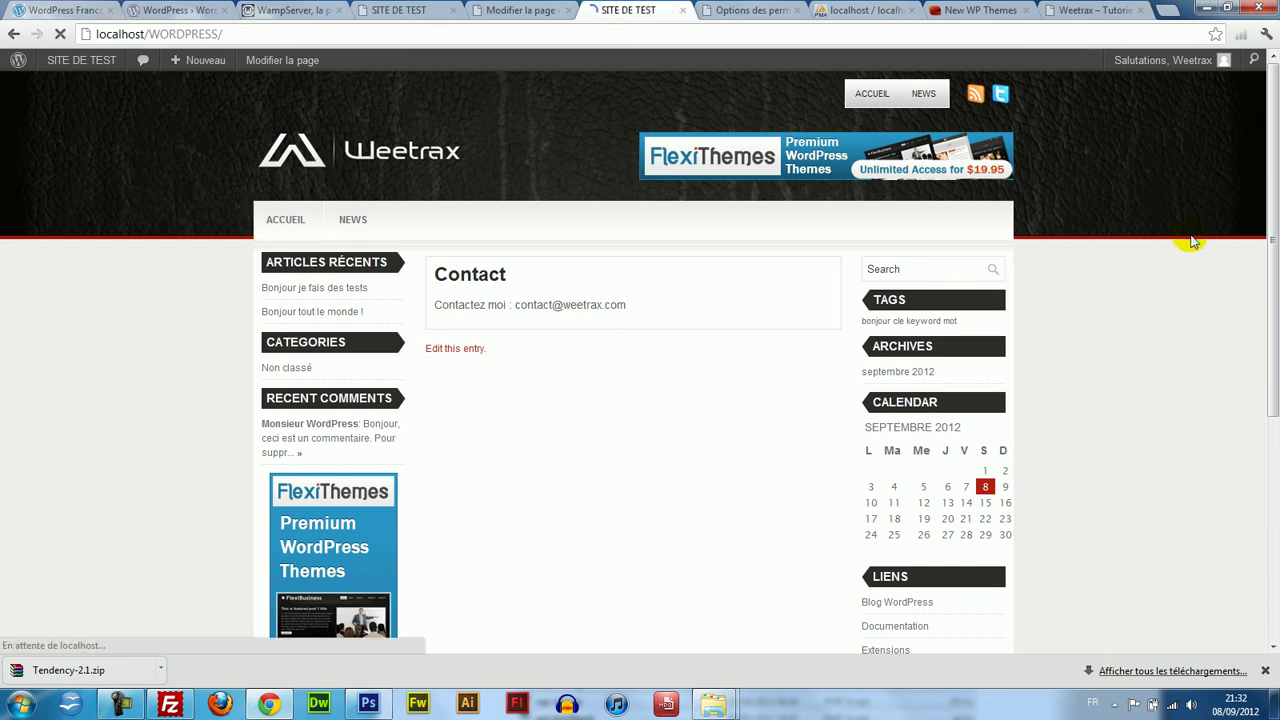
scroll(1192, 240, "down", 3)
Open the 'Bonjour je fais des tests' post and submit the comment 'Merci c'est gentil'.
left_click(785, 445)
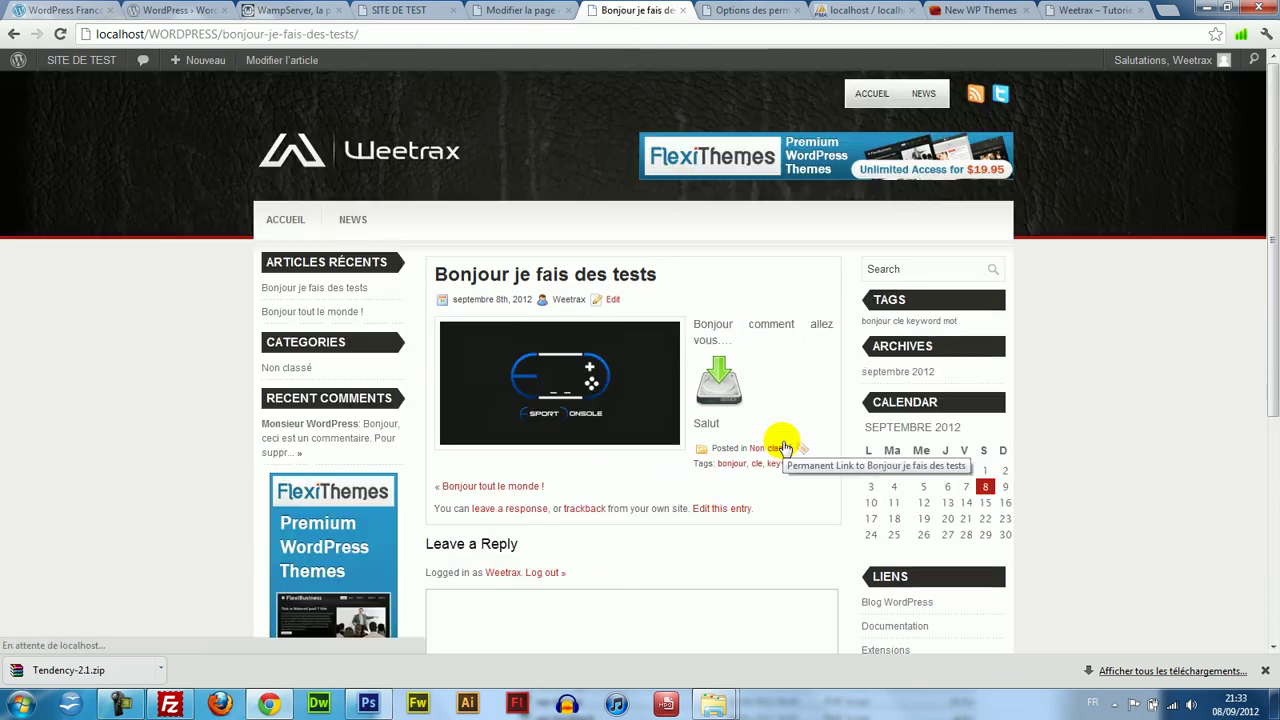
left_click_drag(1274, 249, 1274, 386)
left_click(582, 400)
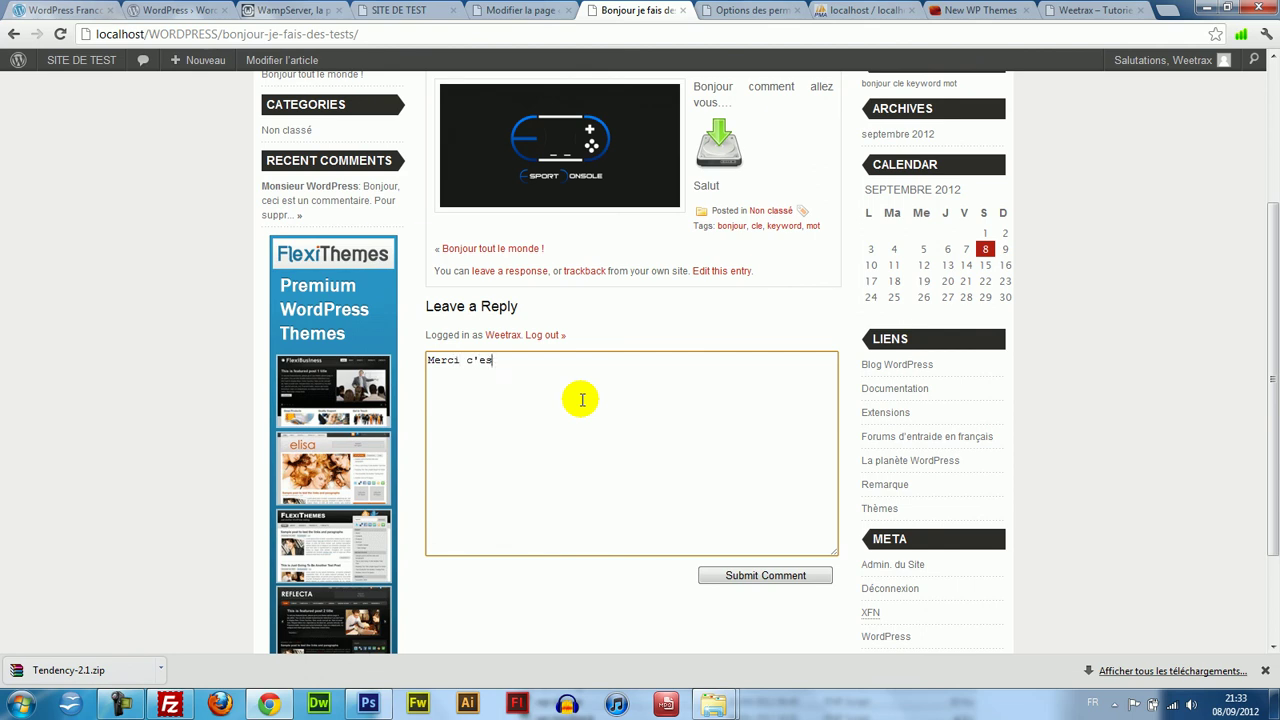
left_click(765, 577)
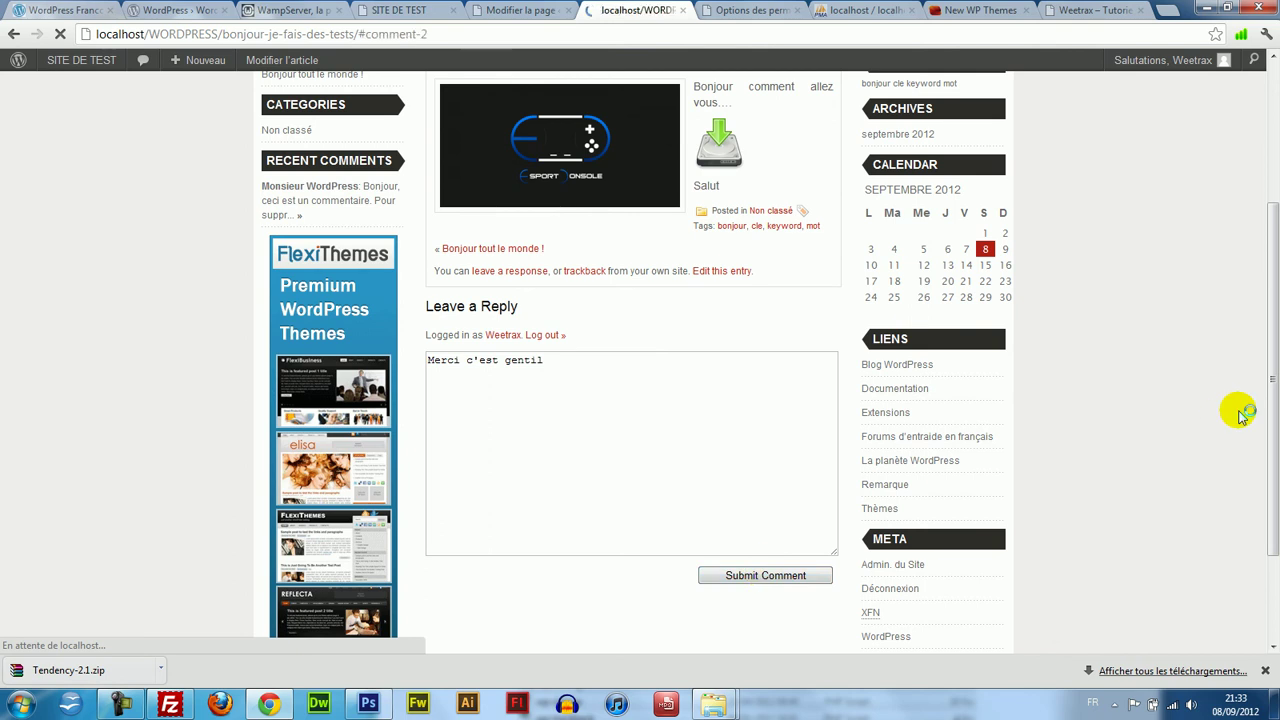
left_click_drag(1257, 414, 1262, 222)
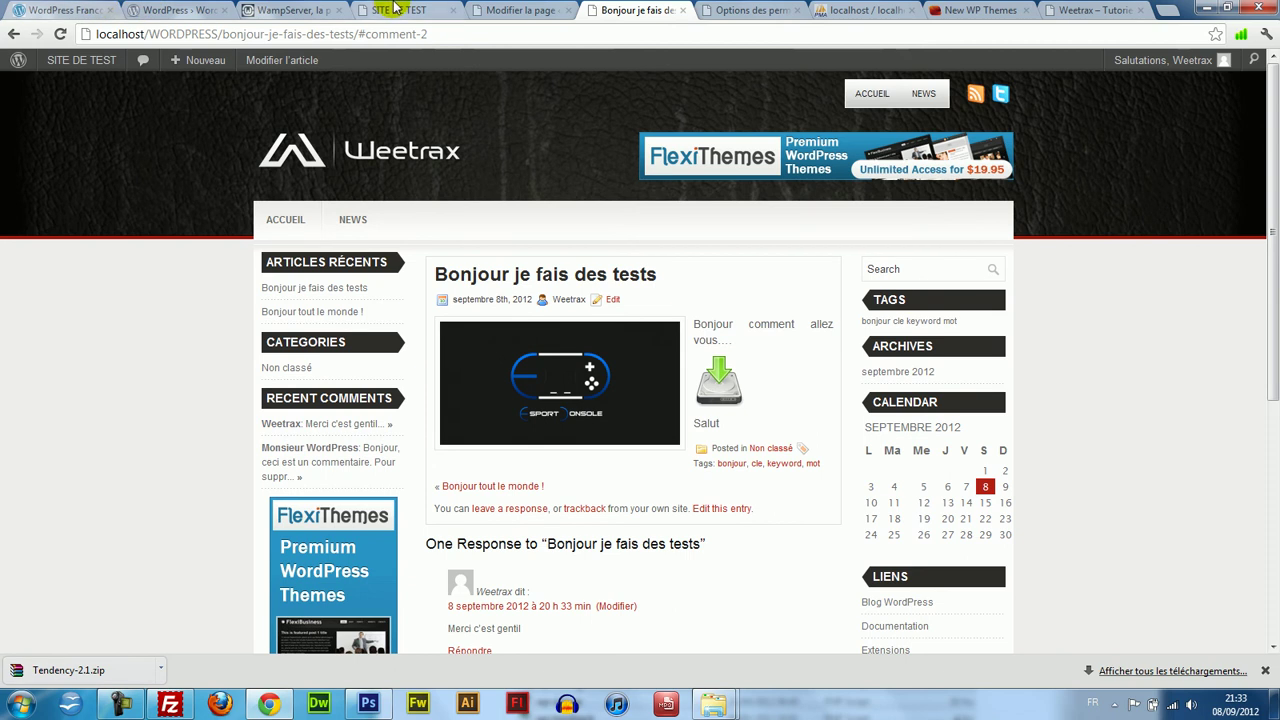
left_click(520, 10)
Review the new 'Merci c'est gentil' comment in the Commentaires list.
mouse_move(68, 305)
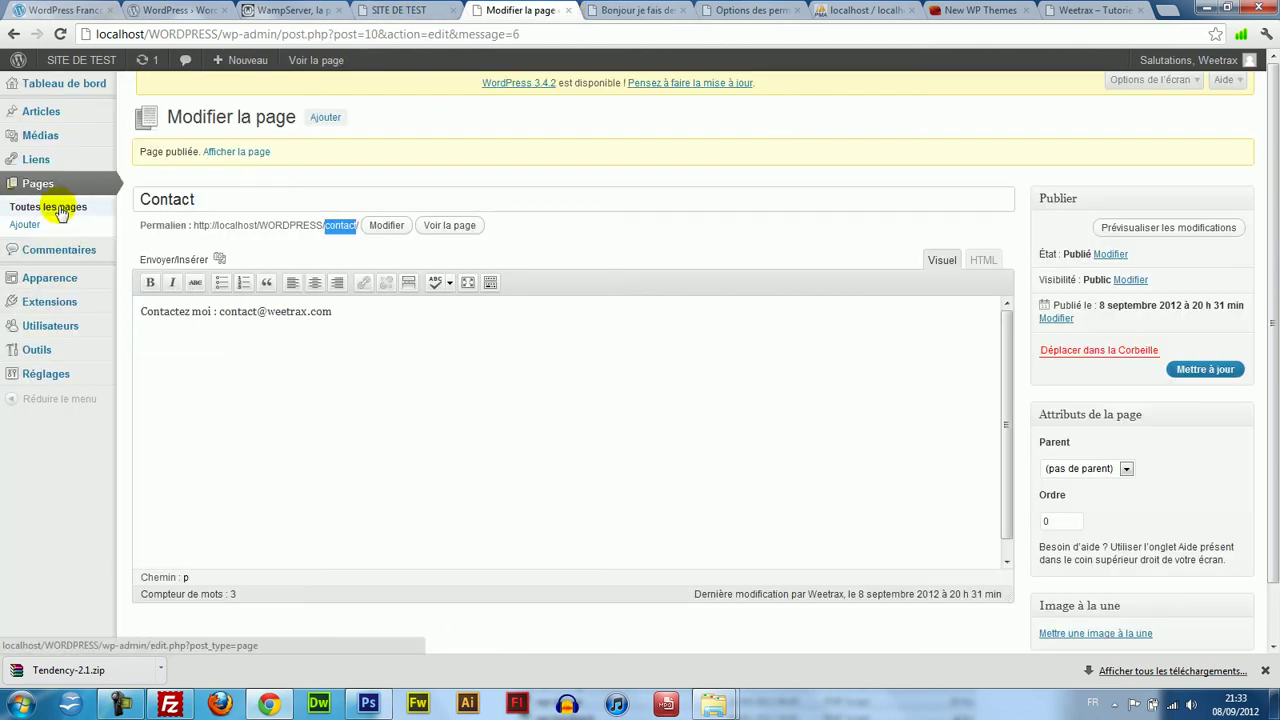
left_click(75, 256)
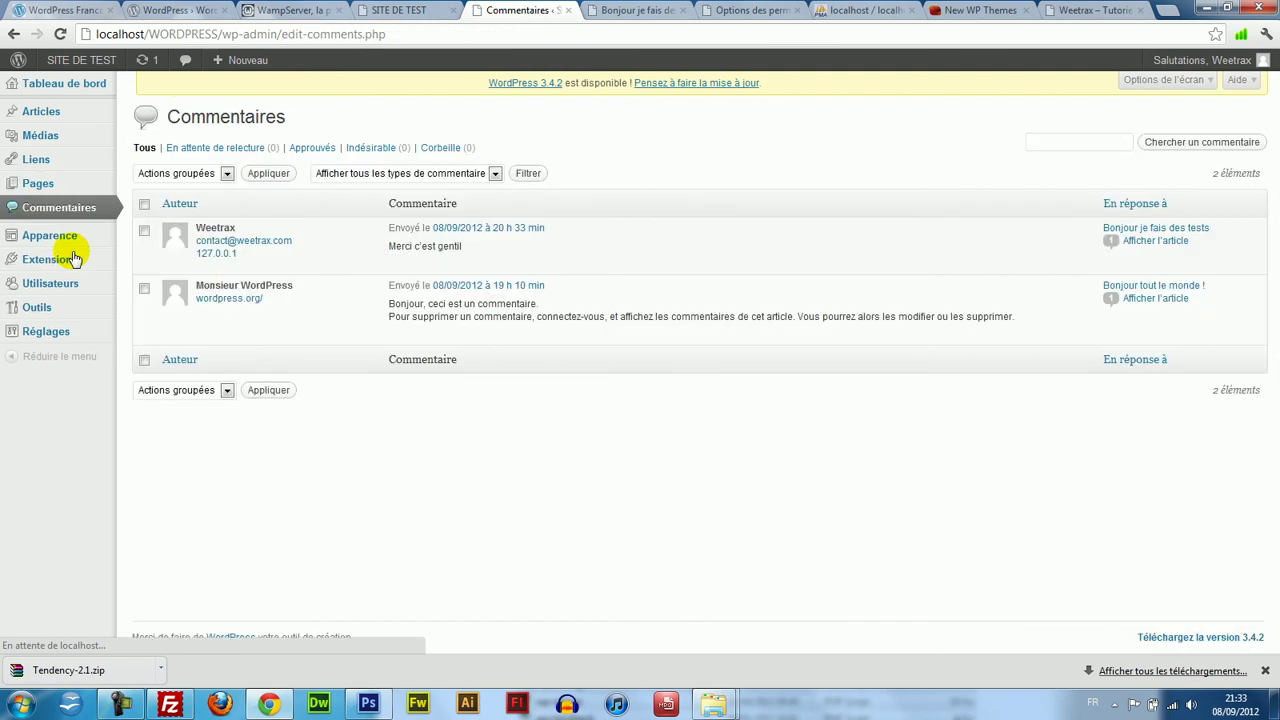
mouse_move(450, 265)
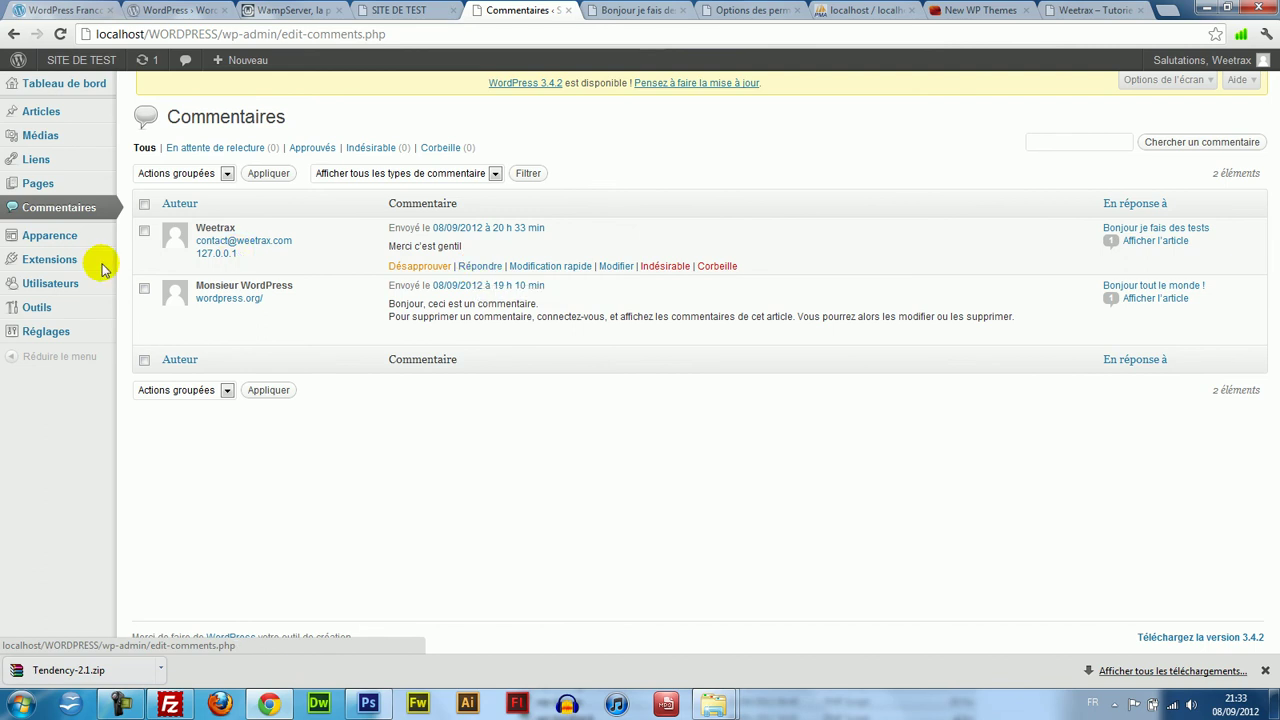
Check the Tous les utilisateurs list, then go back to the commented test post.
mouse_move(50, 283)
left_click(176, 284)
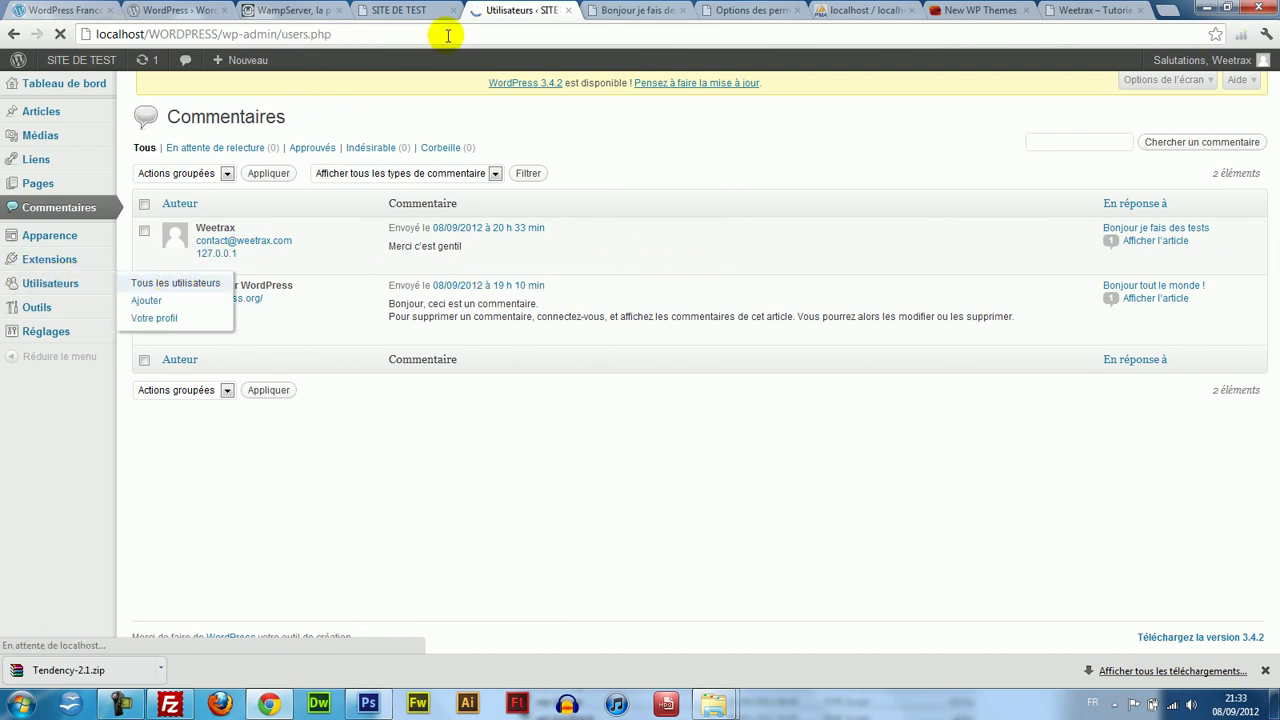
left_click(632, 10)
left_click_drag(1273, 244, 1266, 138)
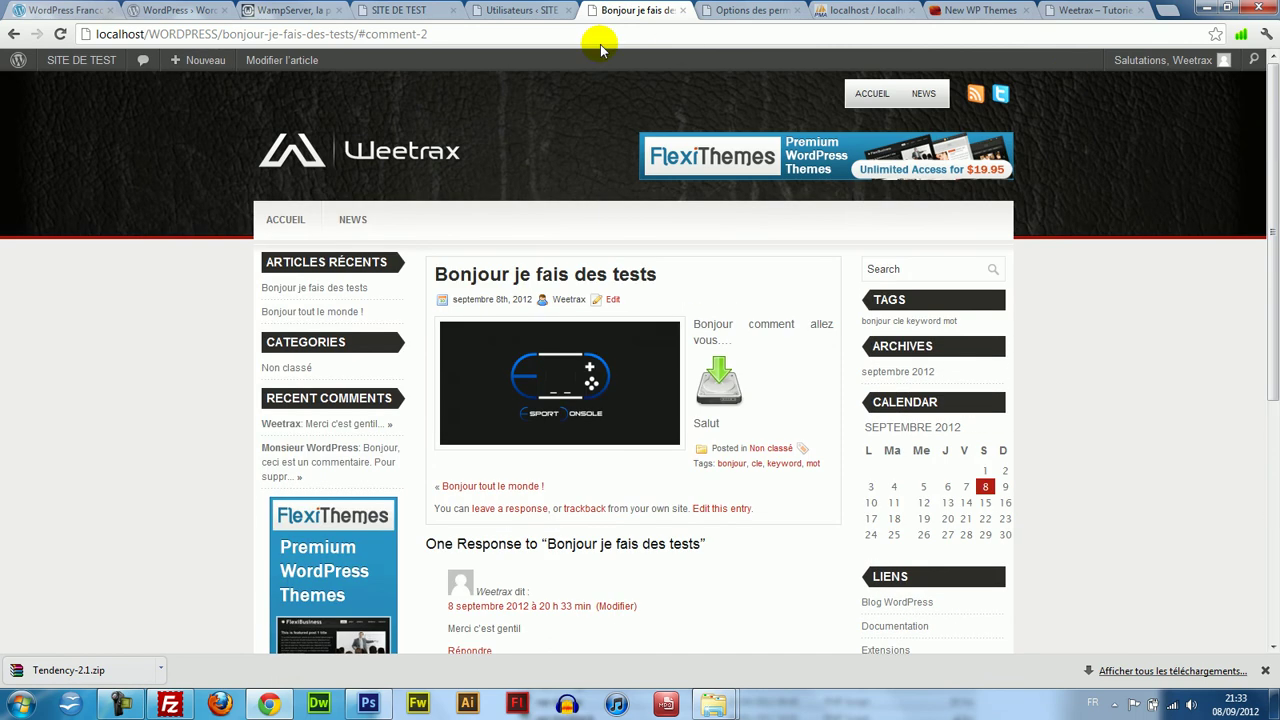
Replace the post slug in the address with wp-reg and load it, getting a 404.
double_click(275, 34)
left_click_drag(224, 30, 681, 26)
type("<w")
key("BackSpace")
type("wp")
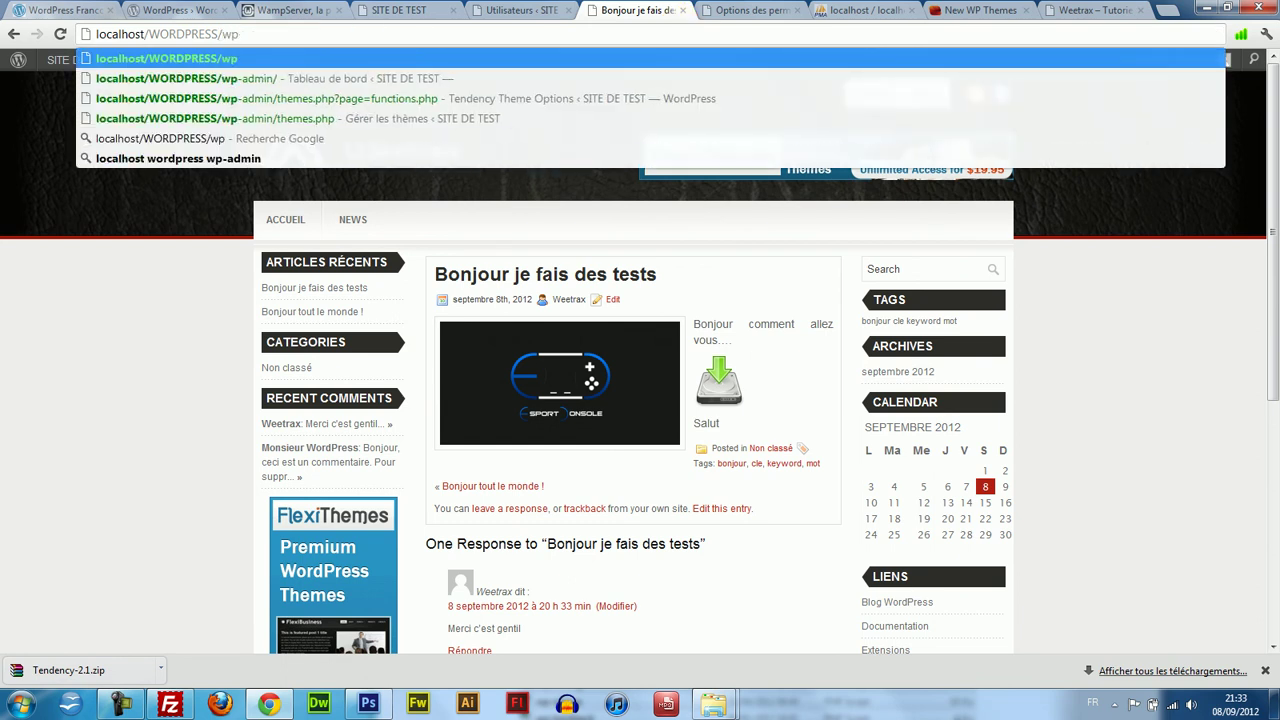
type("-register")
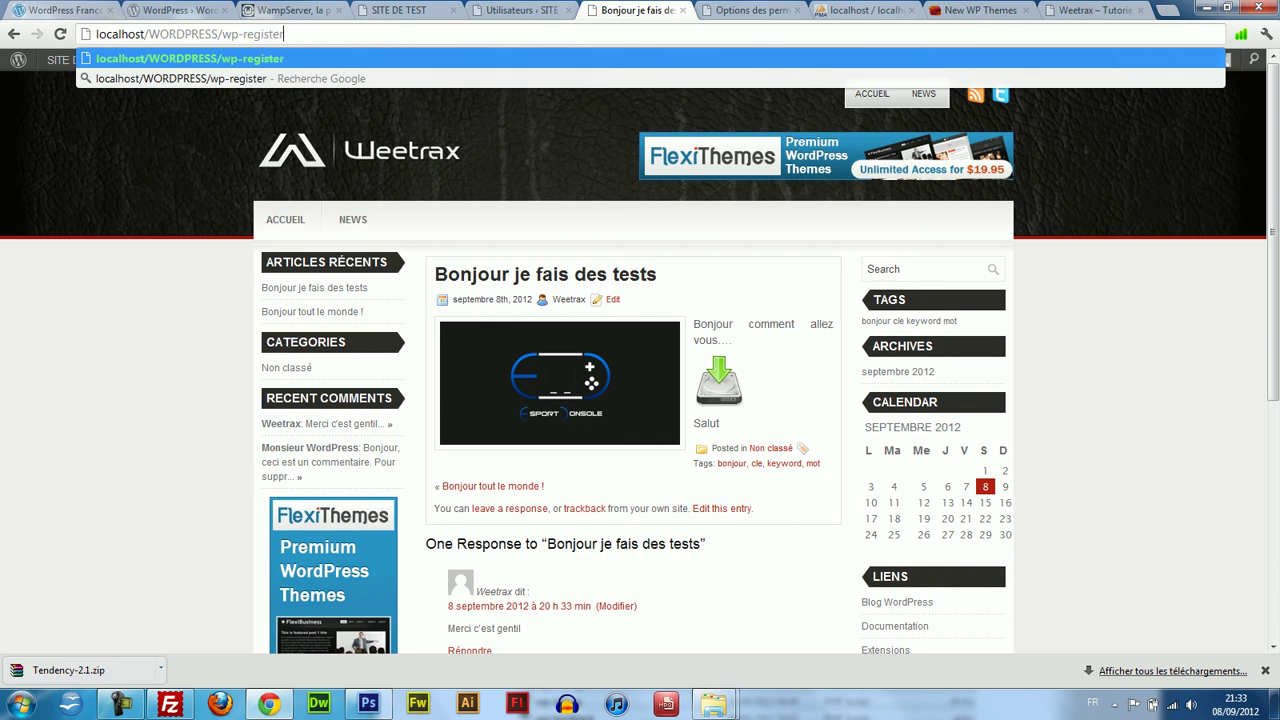
key("Return")
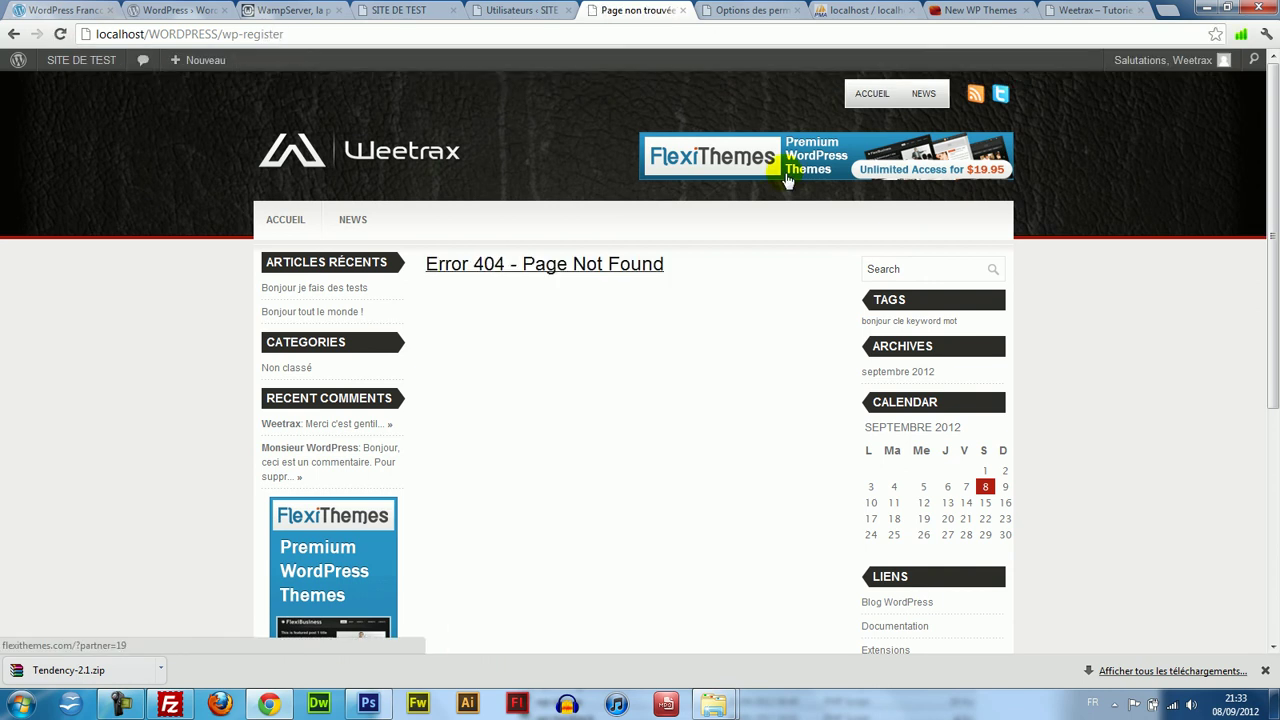
Log out of the admin account and trim the login address back to the site home page.
left_click(300, 38)
left_click(287, 37)
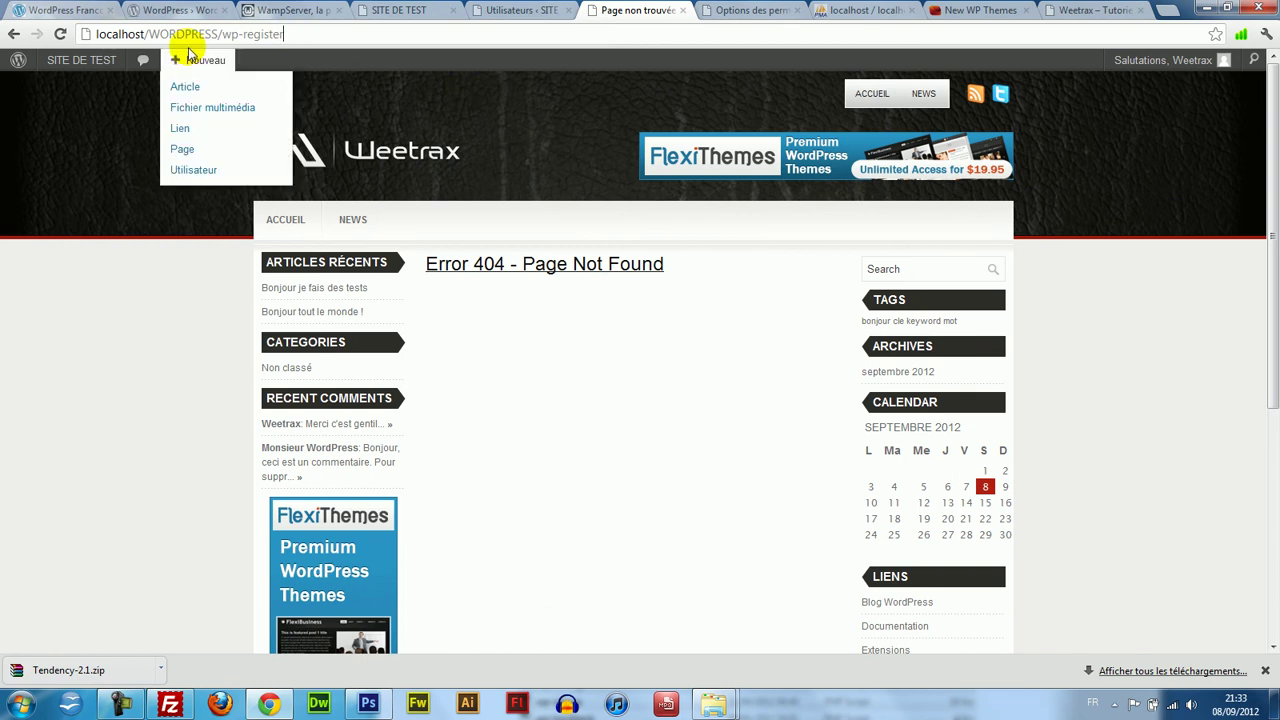
mouse_move(1235, 58)
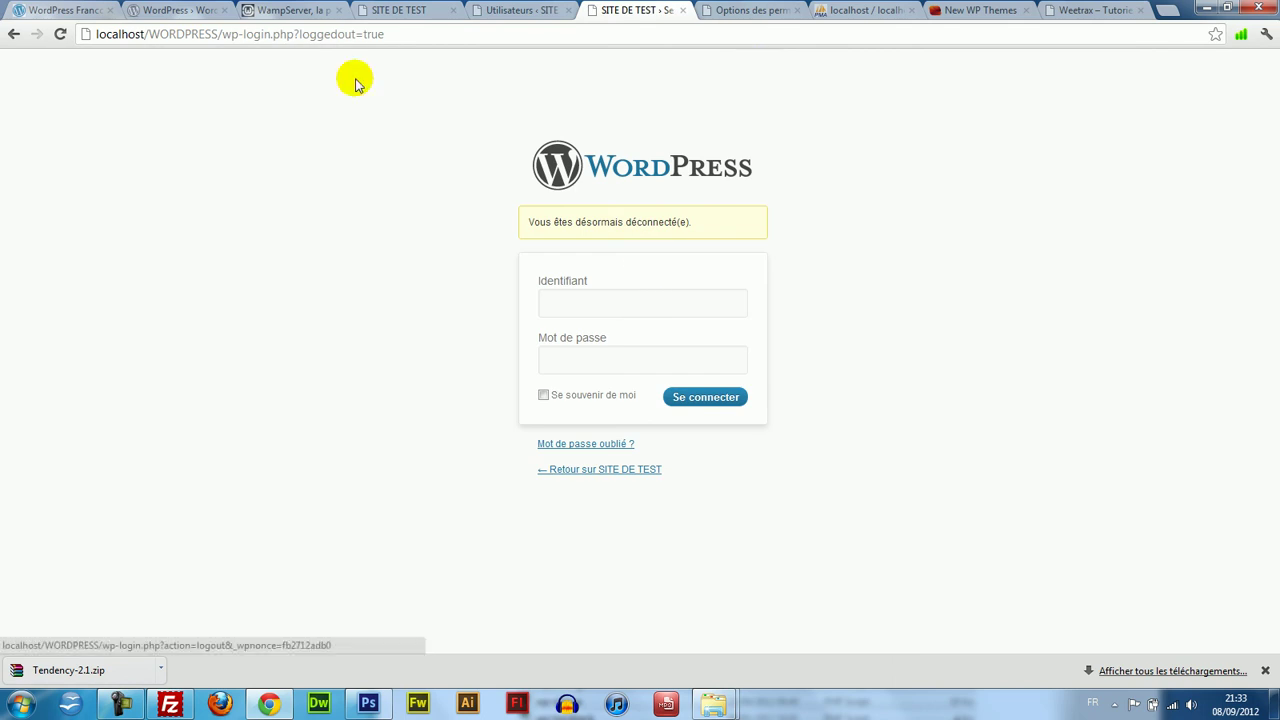
left_click(237, 34)
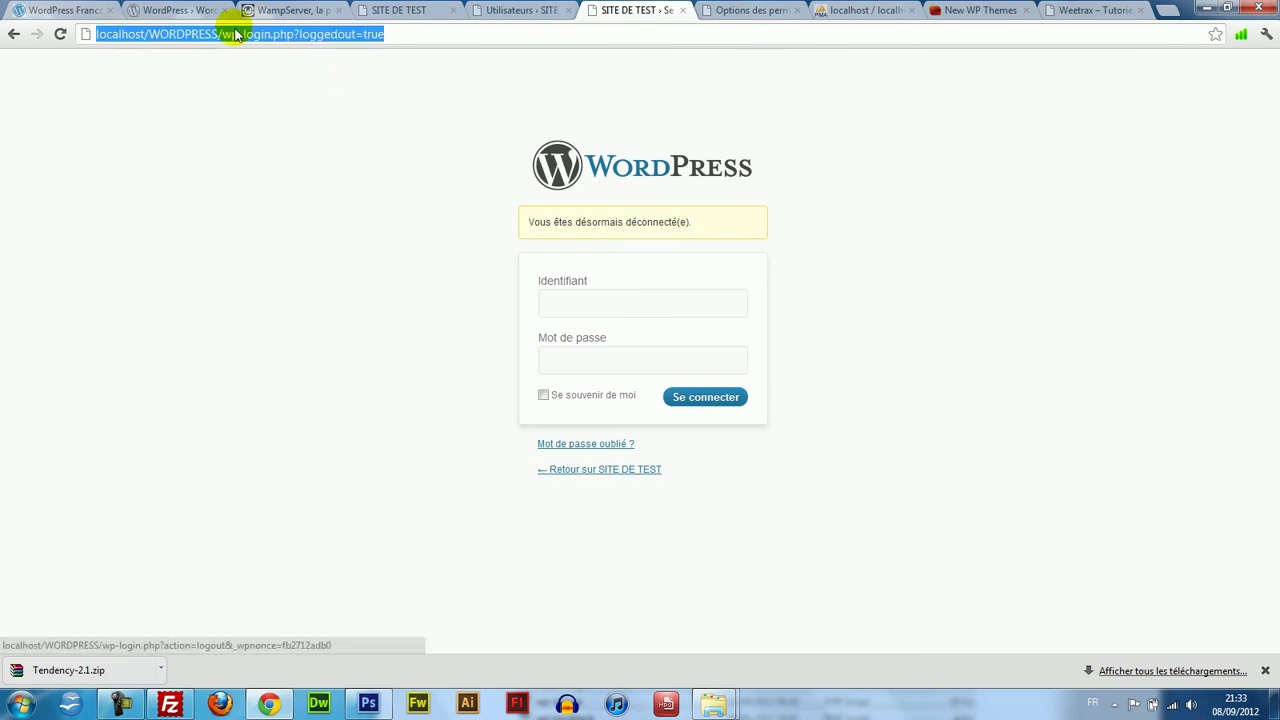
left_click_drag(222, 34, 651, 34)
key("BackSpace")
key("Return")
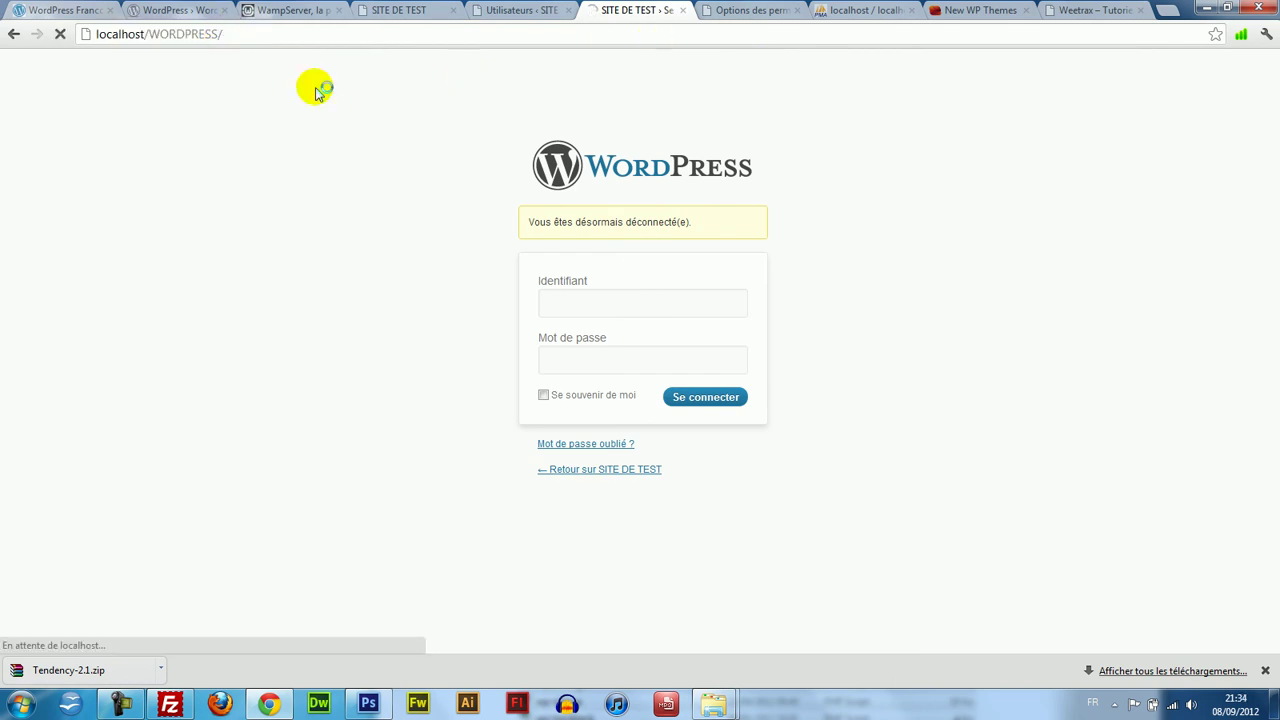
Load wp-register, then wp-register.php, showing that registrations are currently disabled.
left_click(283, 36)
left_click(284, 37)
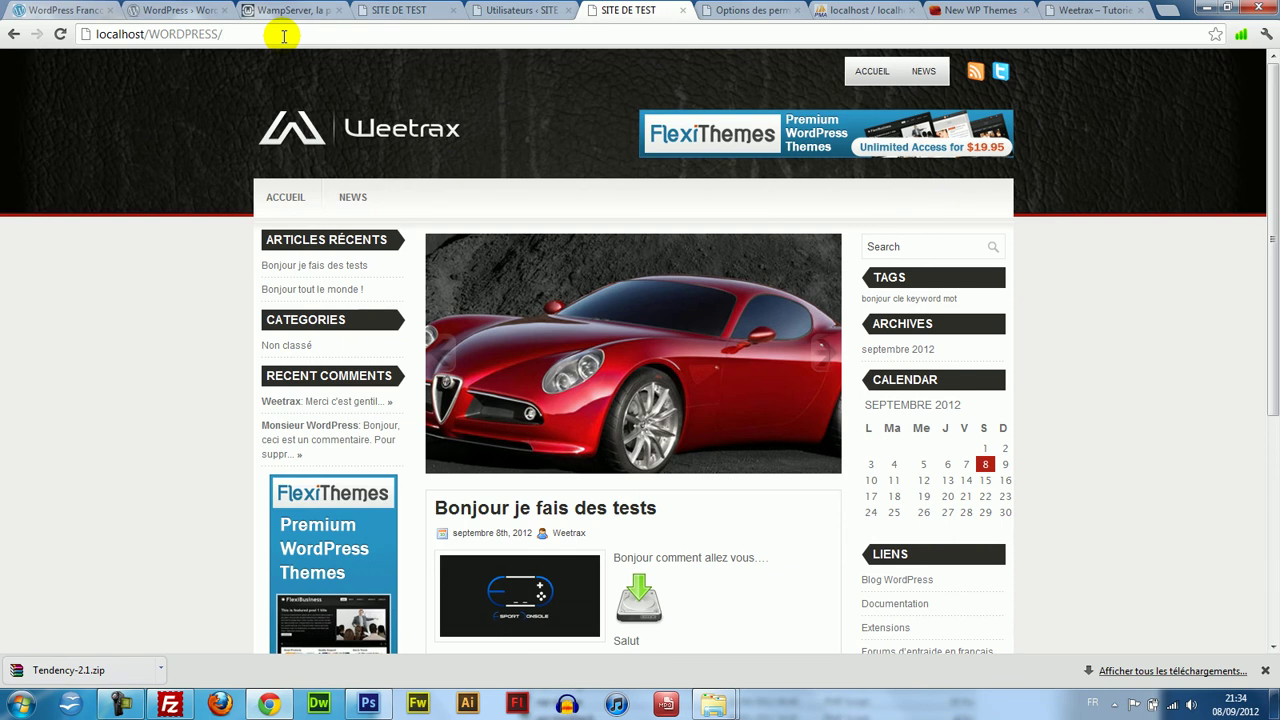
type("wp-re")
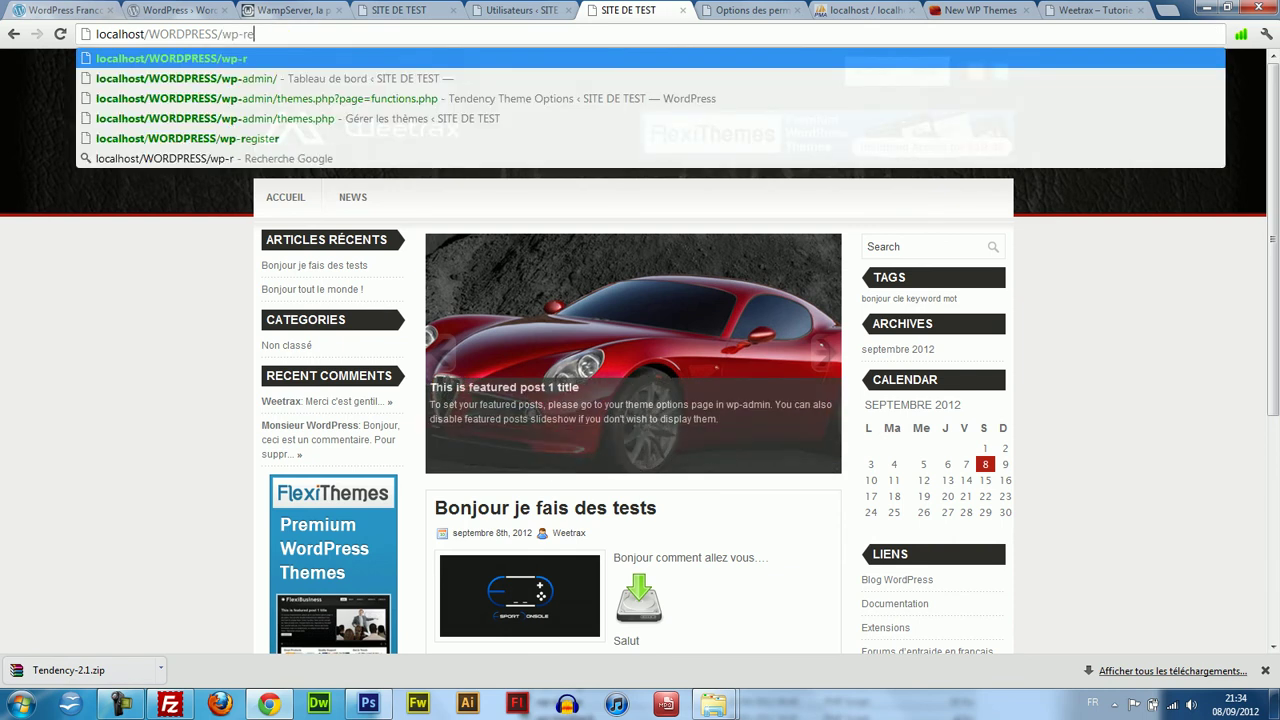
type("gister")
key("Return")
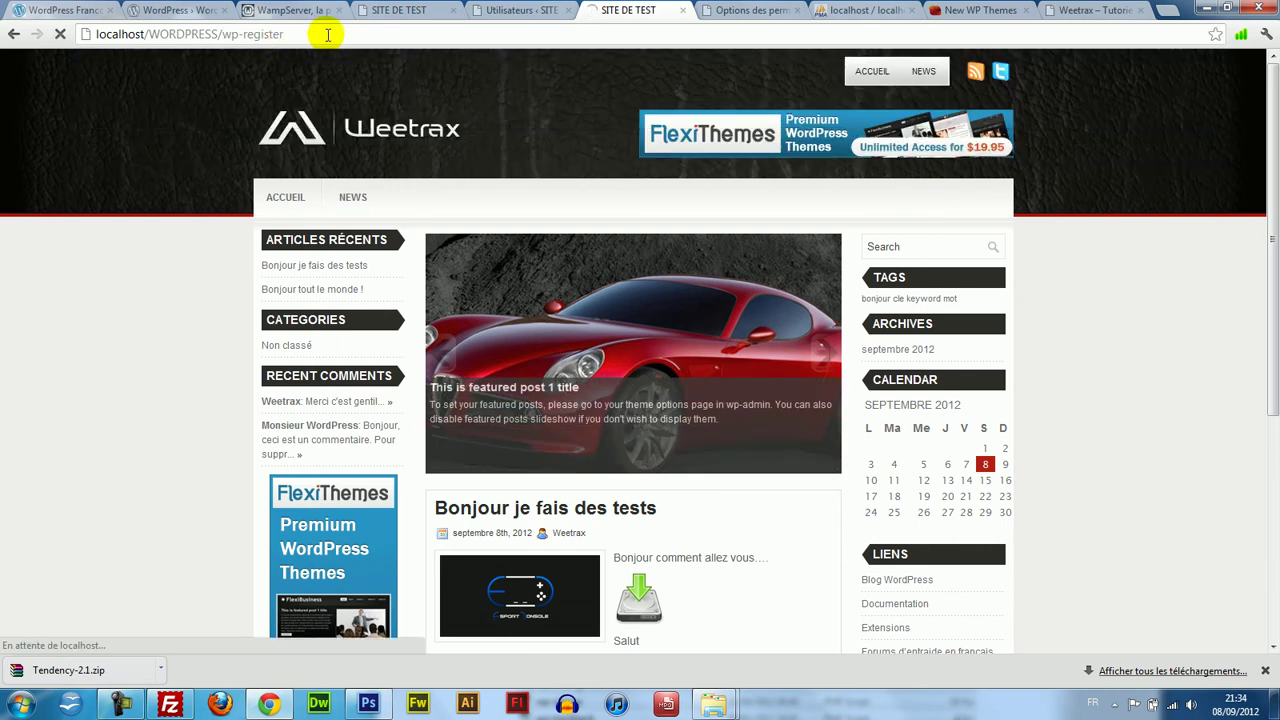
left_click(324, 34)
left_click(324, 34)
type(".php")
key("Return")
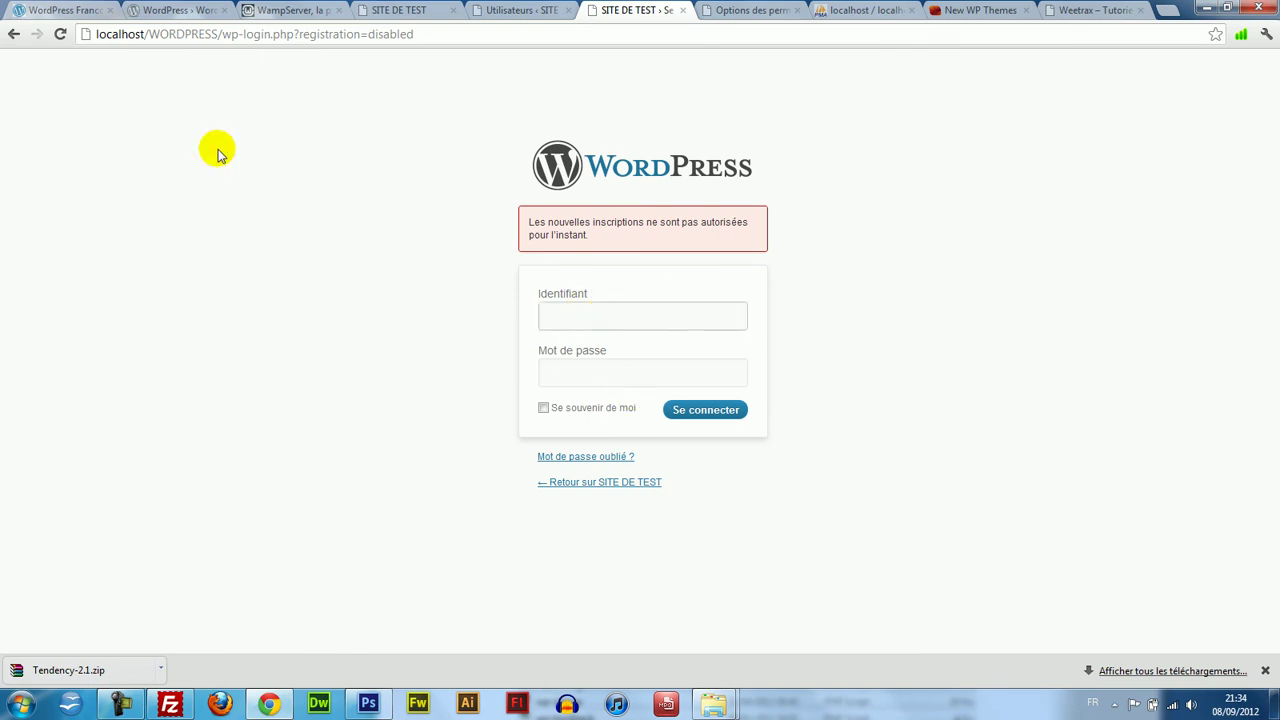
Log back in with the administrator username and password to reach the Tableau de bord.
left_click(286, 34)
left_click(258, 34)
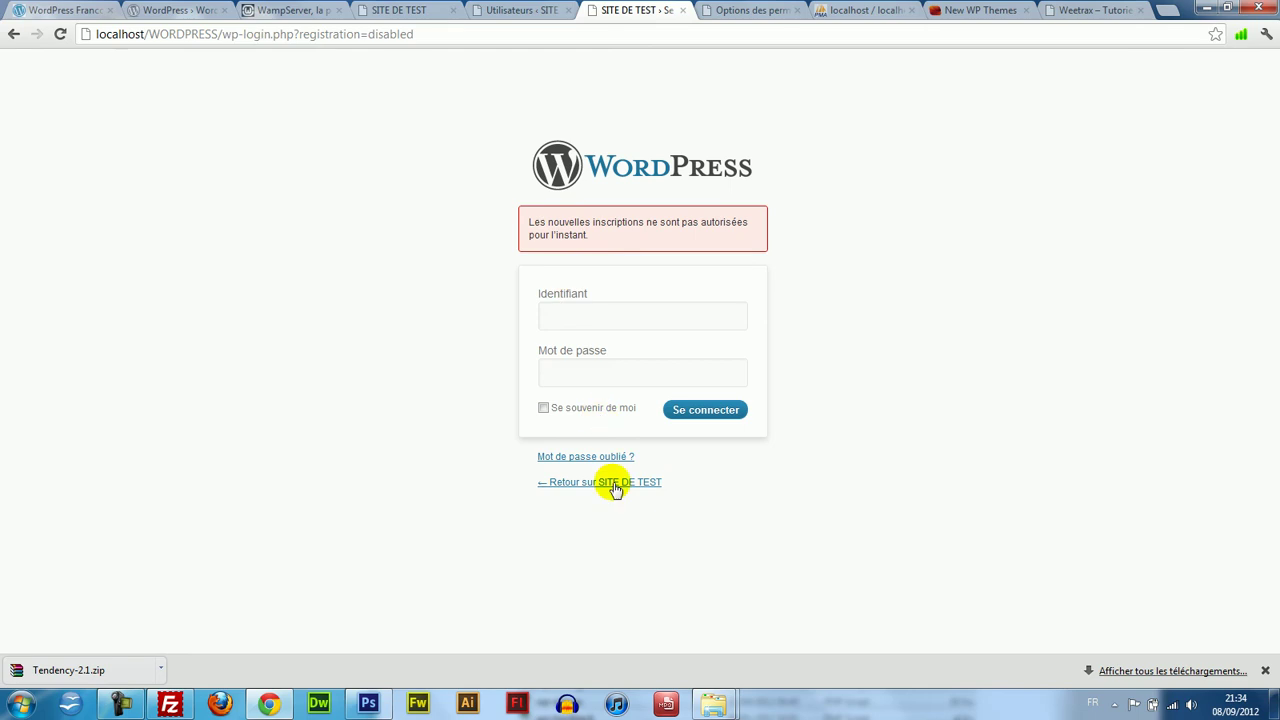
left_click(666, 316)
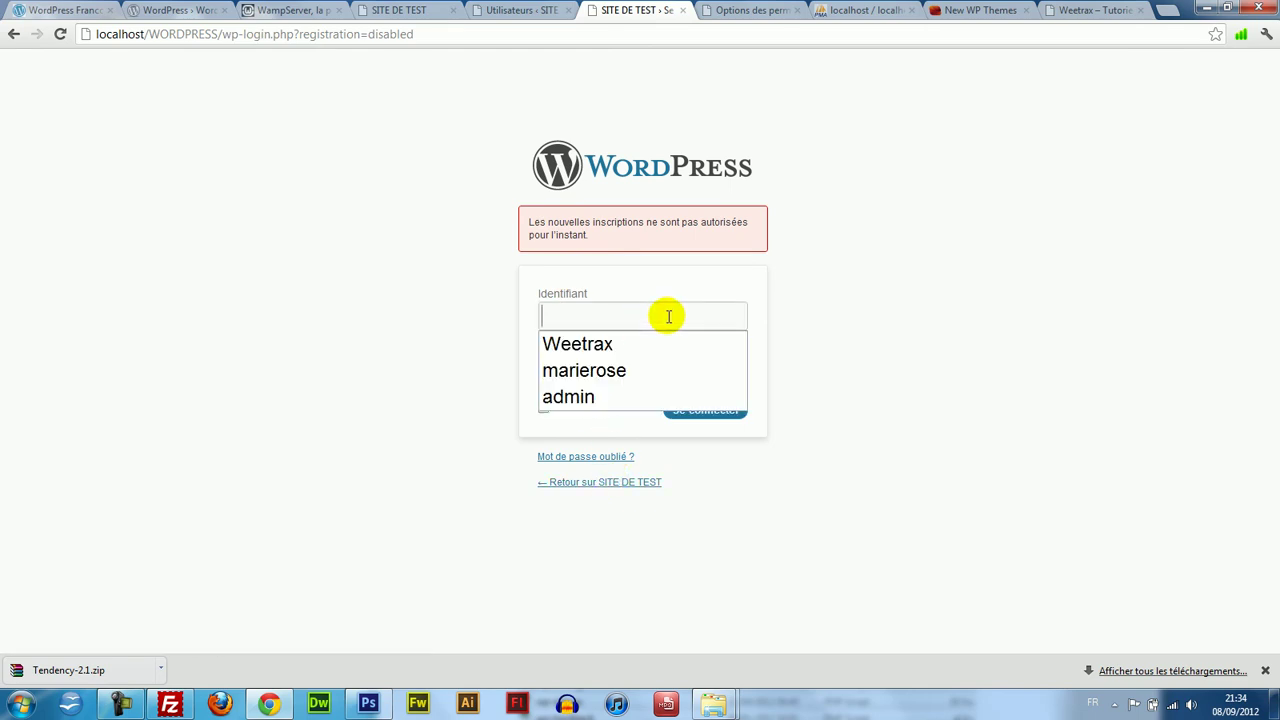
left_click(541, 274)
left_click_drag(640, 242, 629, 314)
left_click(630, 316)
key("ctrl+a")
type("W")
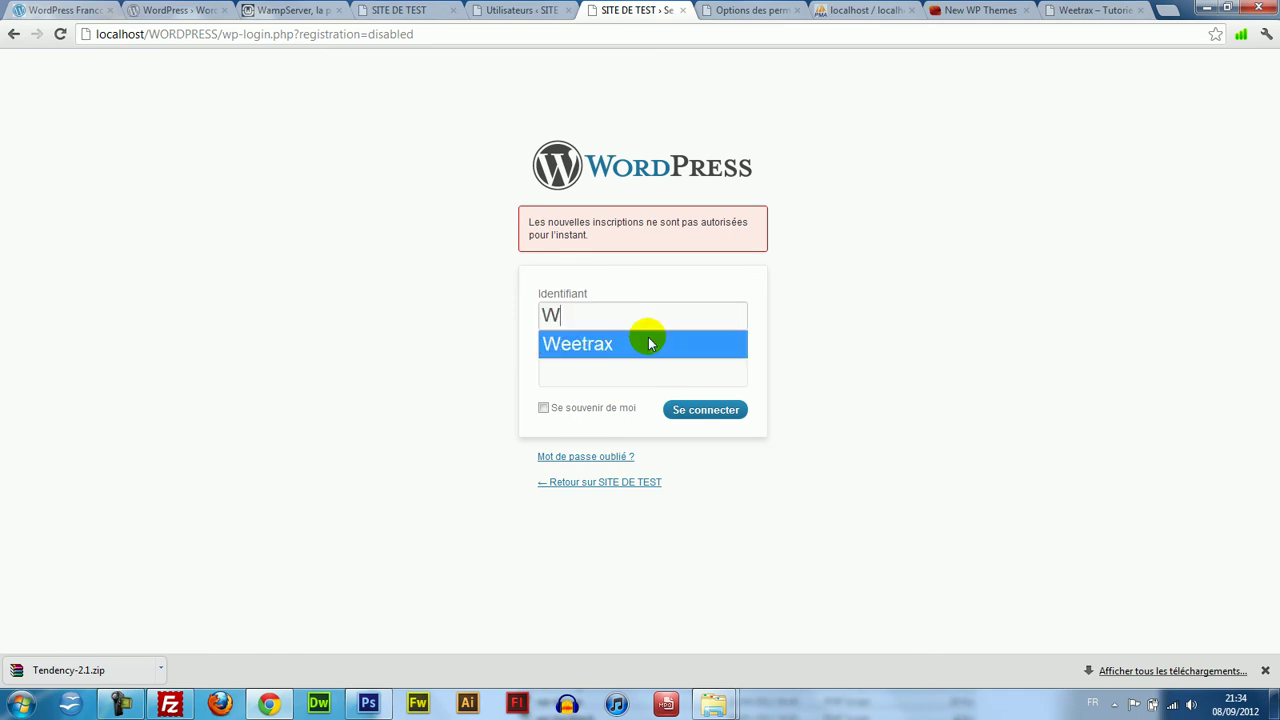
type("eetrax")
key("Tab")
type("a")
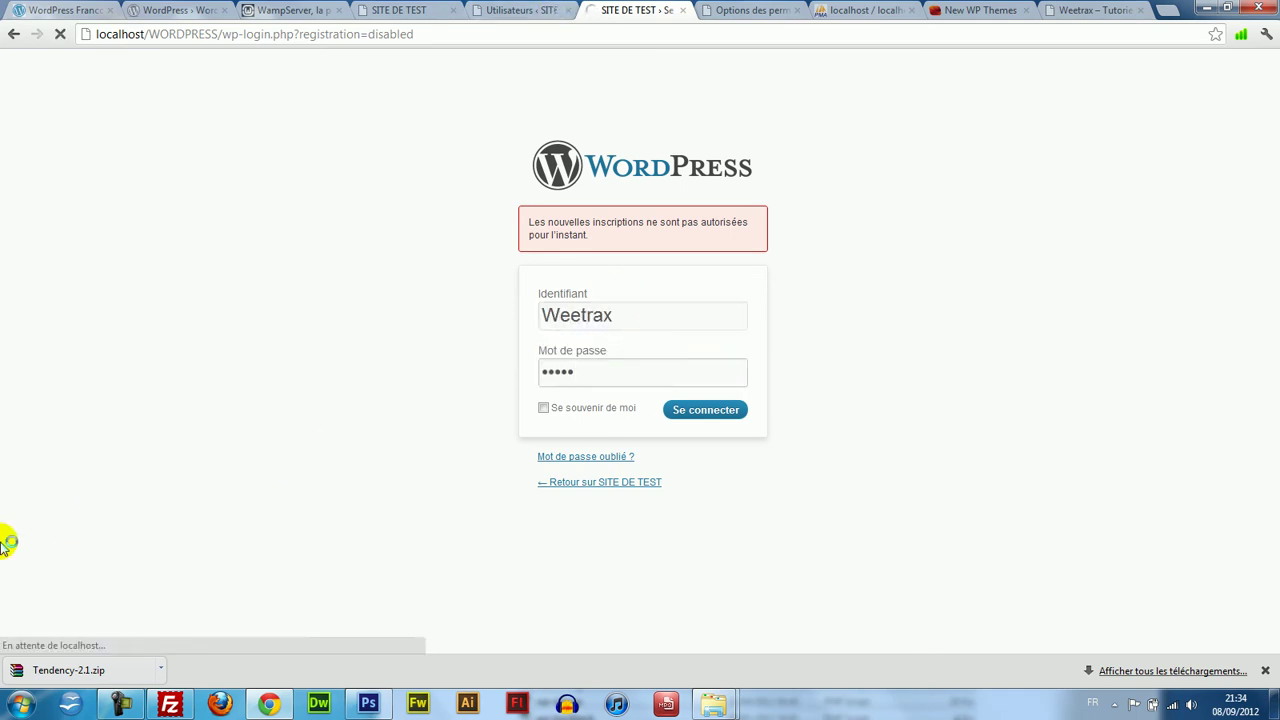
scroll(1270, 237, "down", 2)
Open Réglages > Général and confirm 'Tout le monde peut s'enregistrer' is enabled.
mouse_move(46, 286)
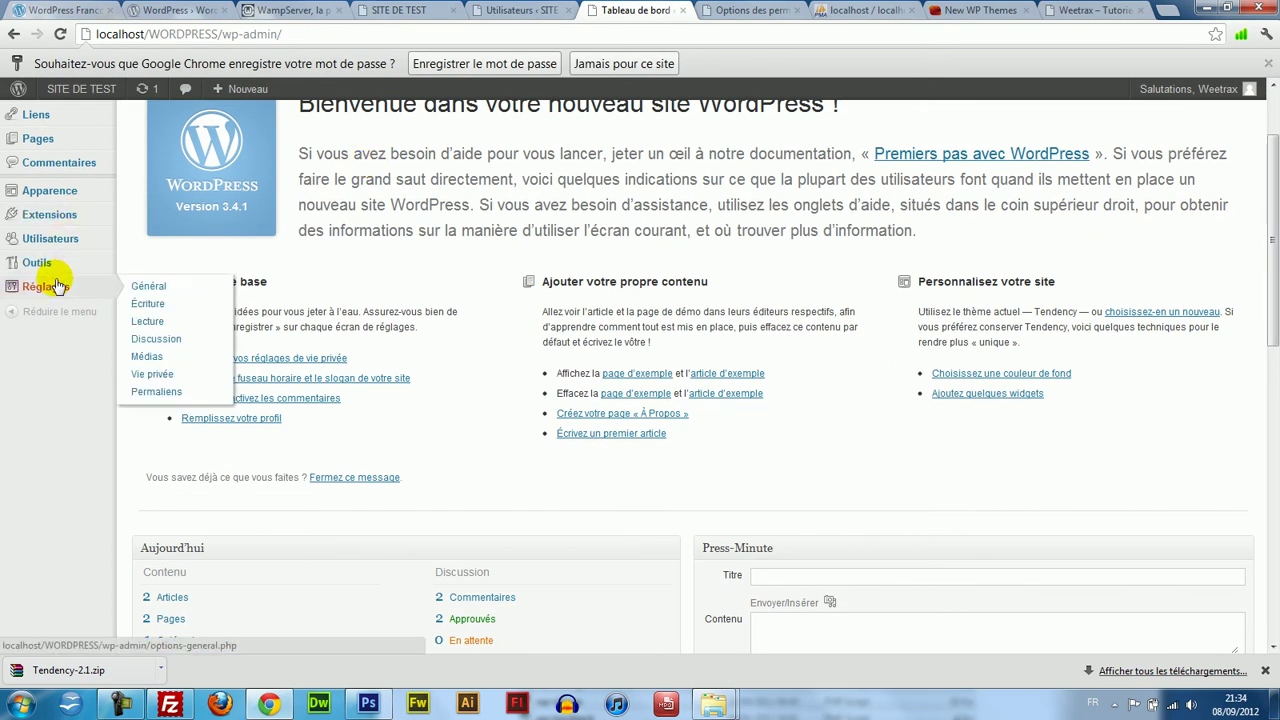
left_click(175, 297)
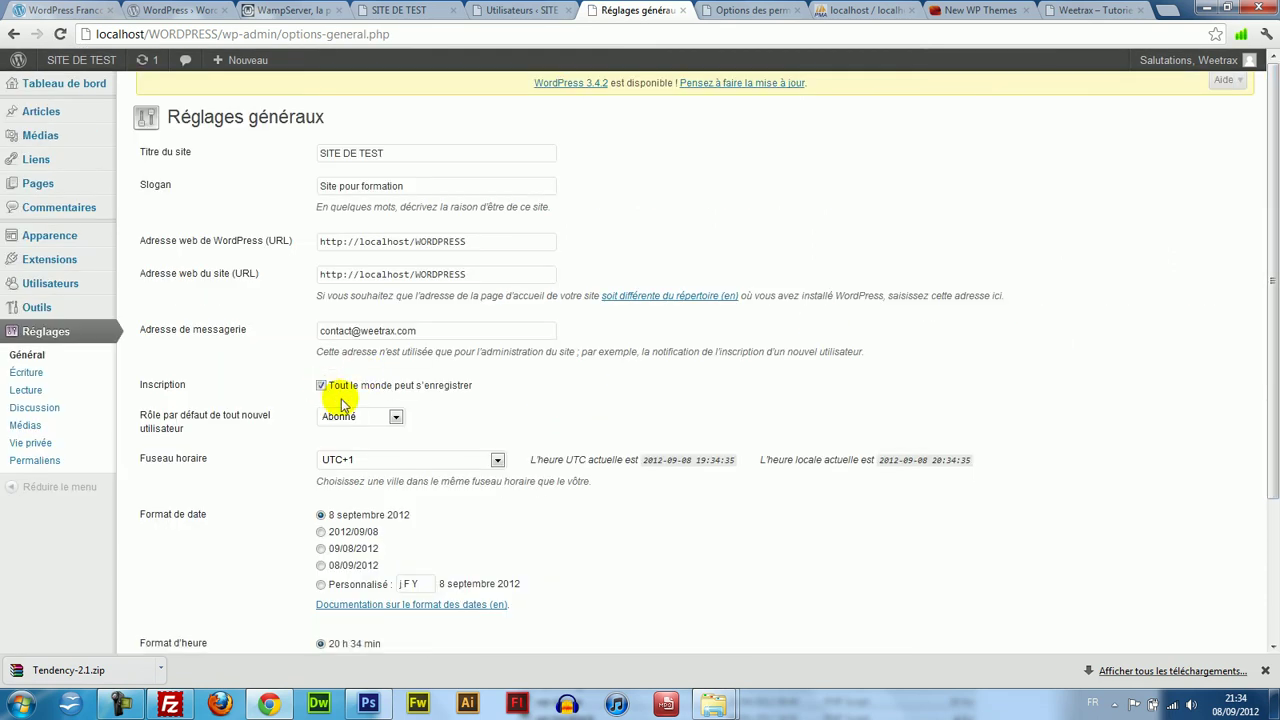
scroll(712, 522, "down", 3)
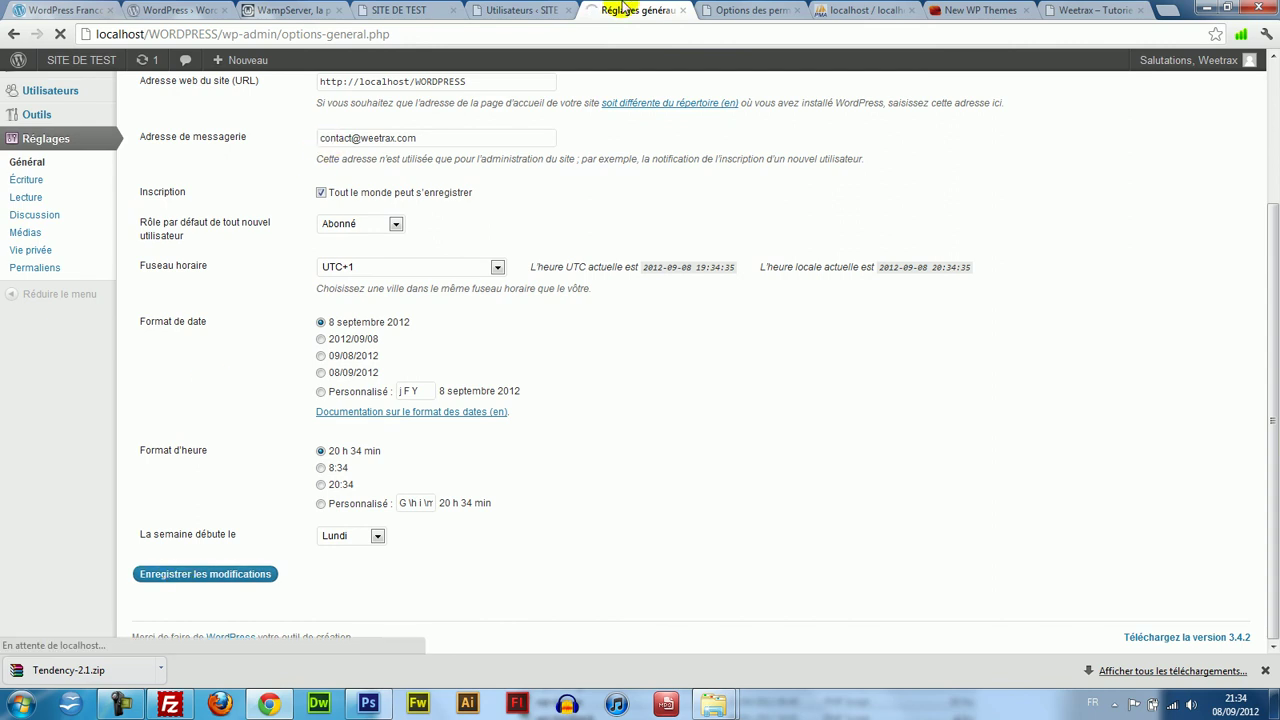
left_click(487, 10)
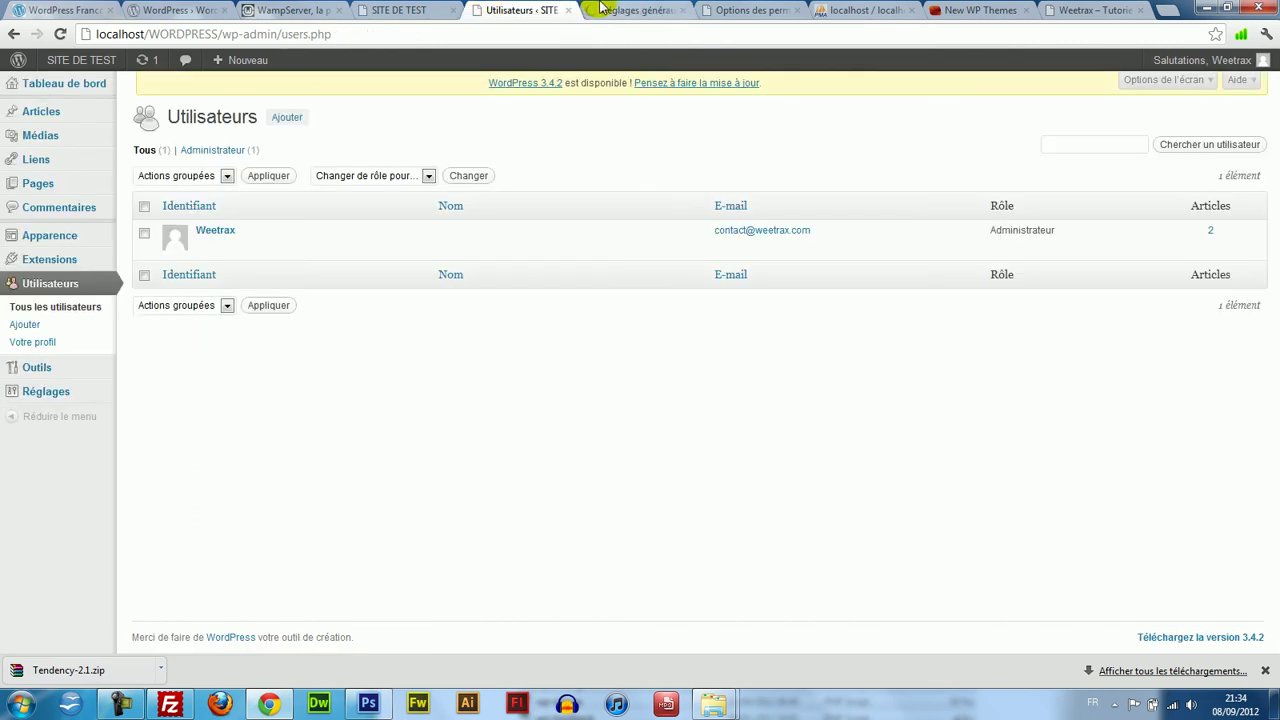
left_click(601, 10)
left_click(743, 10)
Return to the SITE DE TEST front page showing the slideshow and test post.
left_click(405, 10)
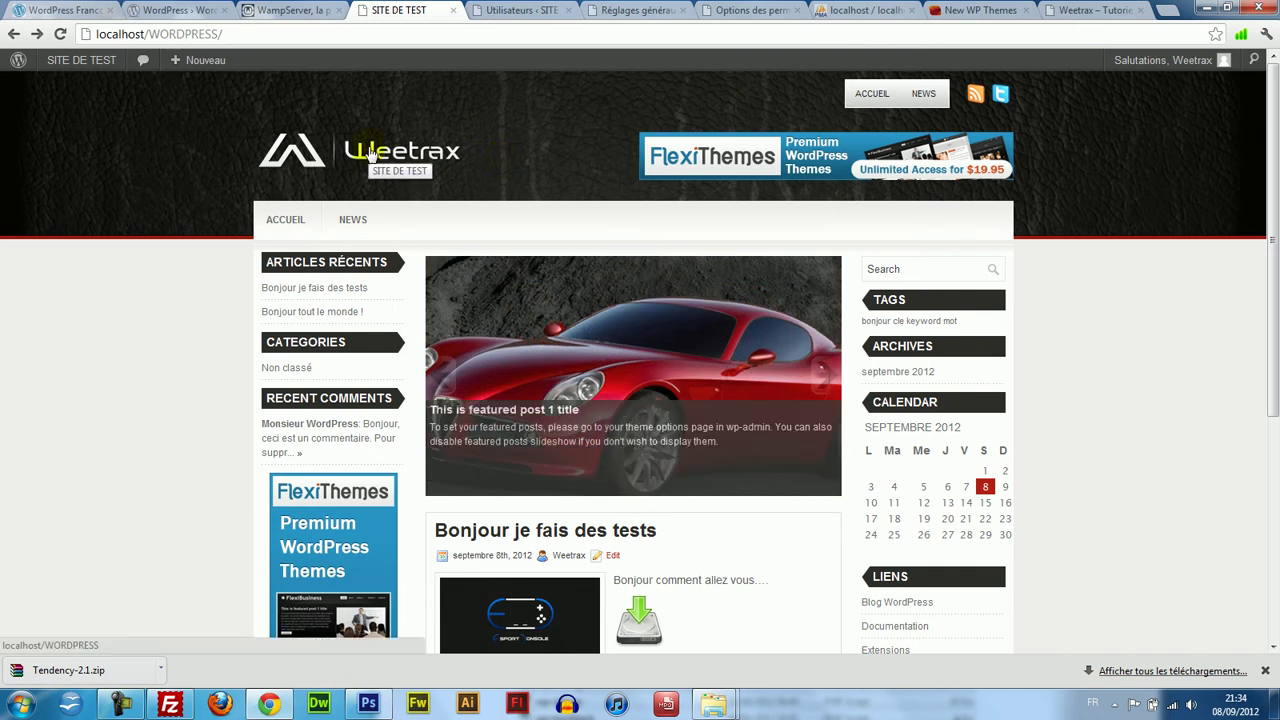
scroll(1271, 240, "down", 5)
scroll(1271, 240, "up", 5)
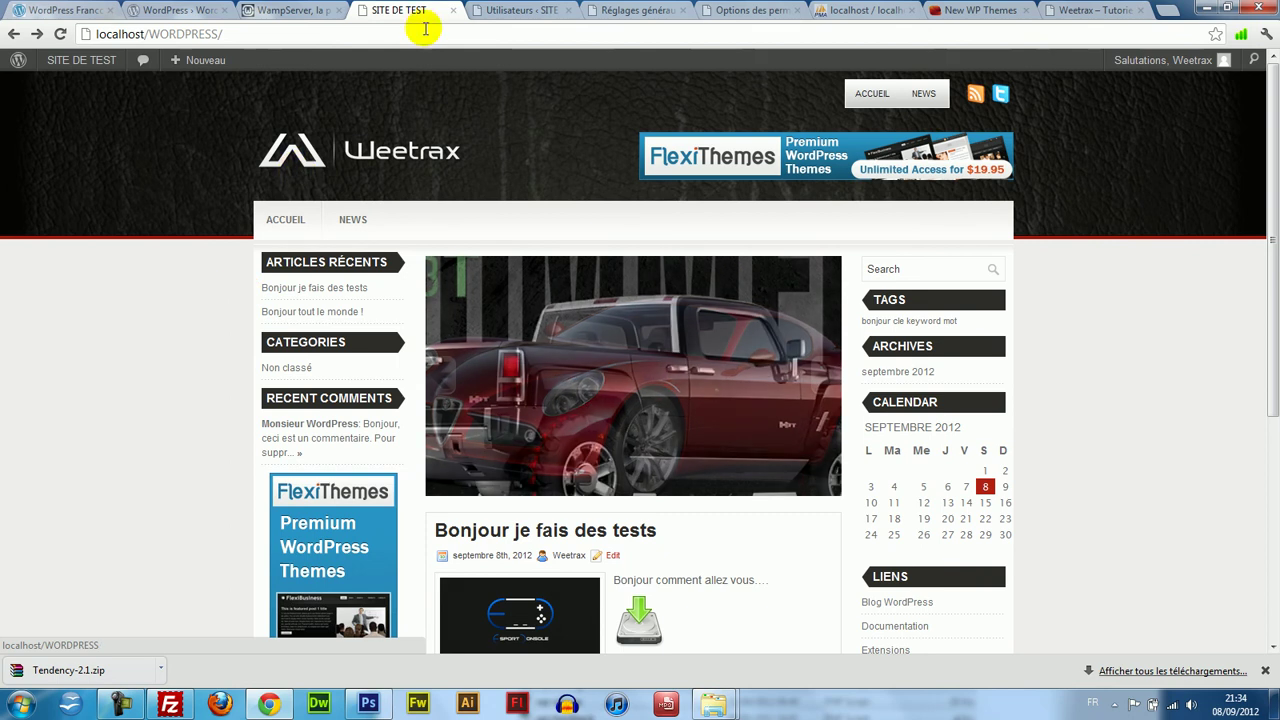
left_click(1118, 8)
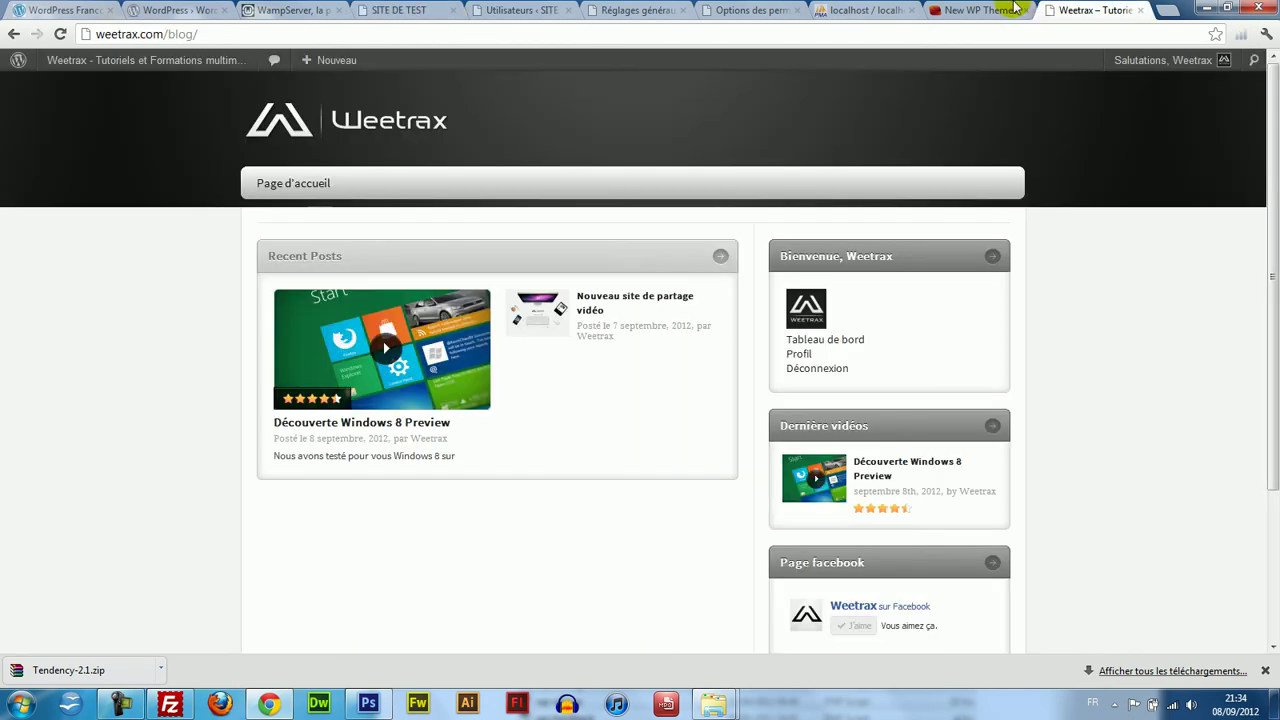
left_click(549, 8)
left_click(400, 10)
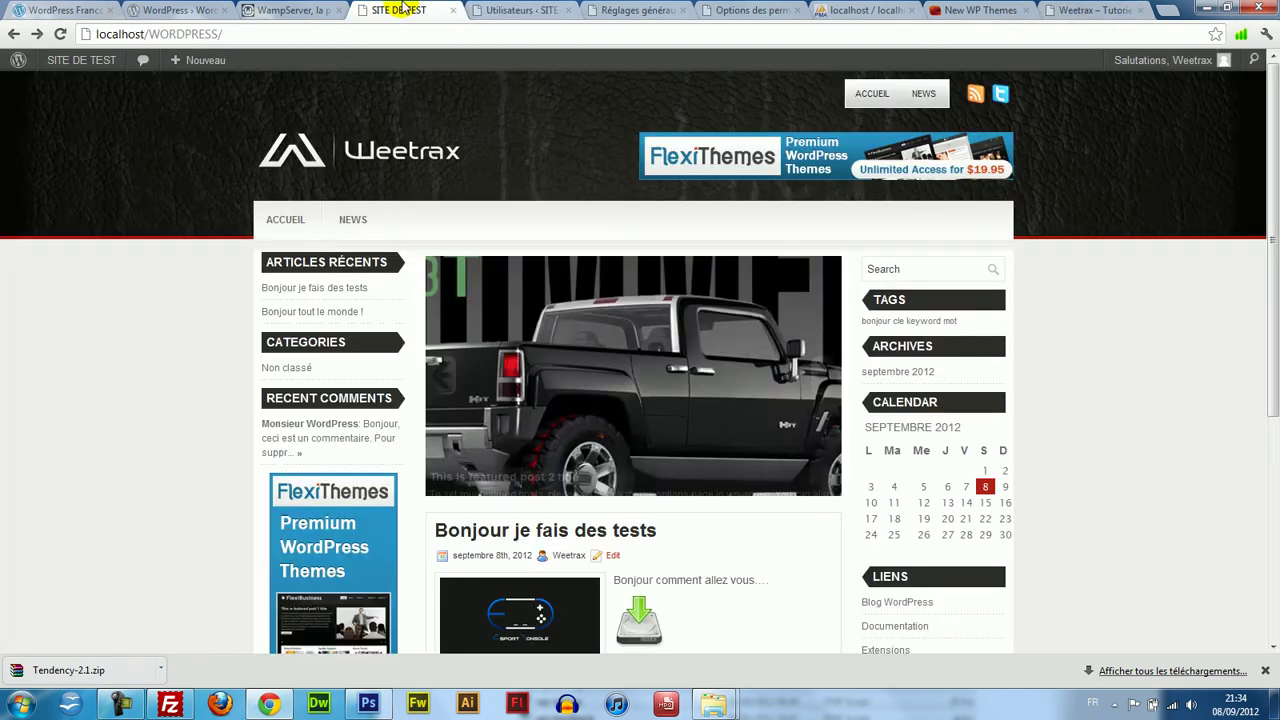
left_click_drag(1273, 307, 1275, 167)
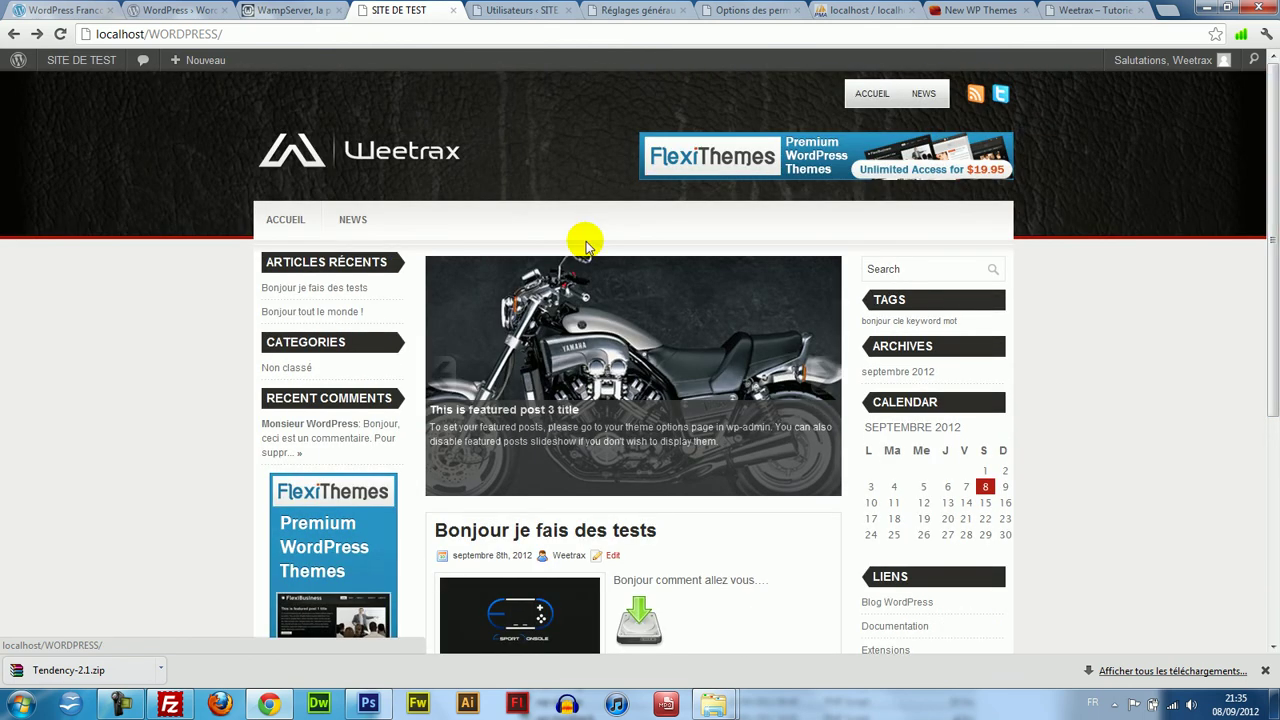